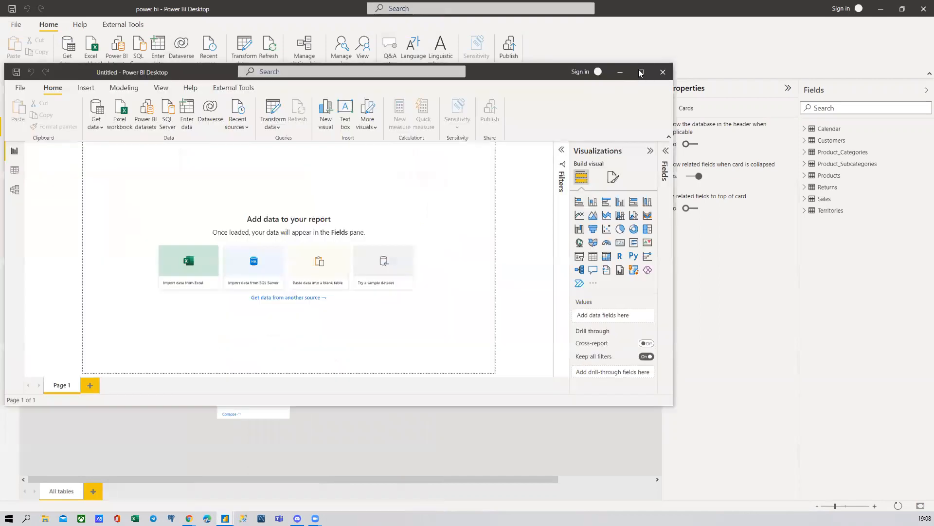
Maximize the blank Untitled report window and look at its empty data and report views
left_click(641, 66)
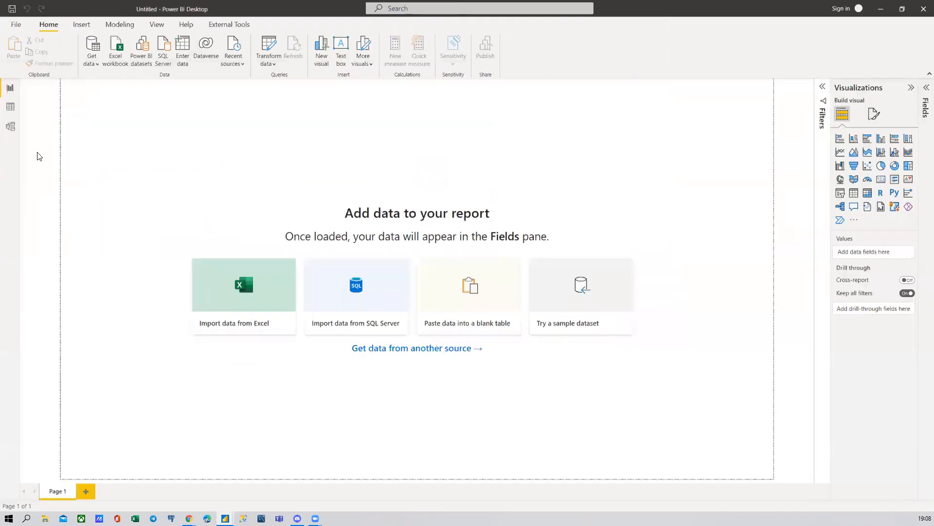
left_click(11, 107)
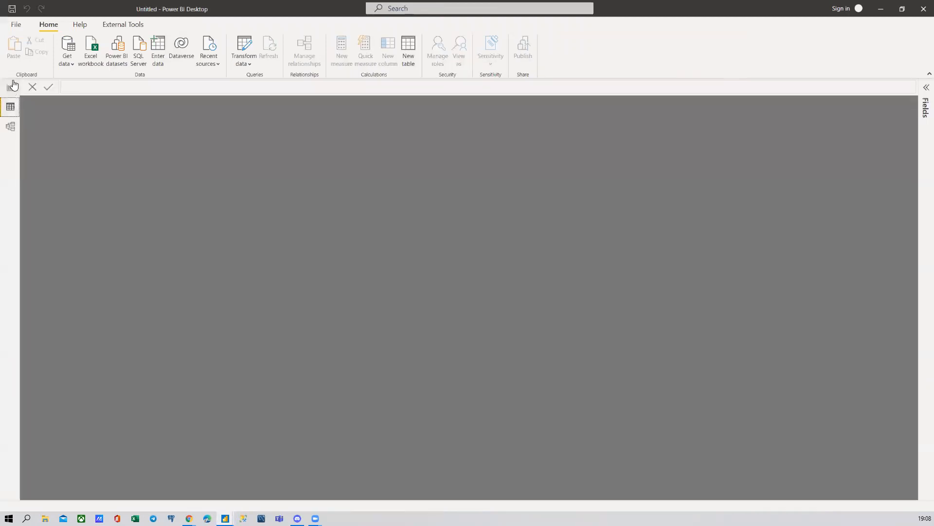
left_click(11, 87)
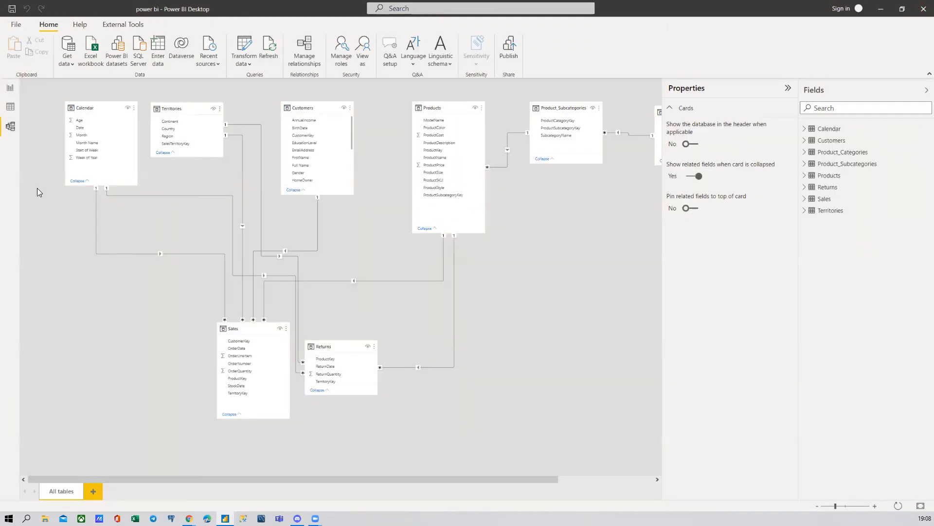
View the power bi file's report page and browse its Customers, Product_Subcategories, Products and Returns tables in data view
left_click(10, 106)
left_click(10, 89)
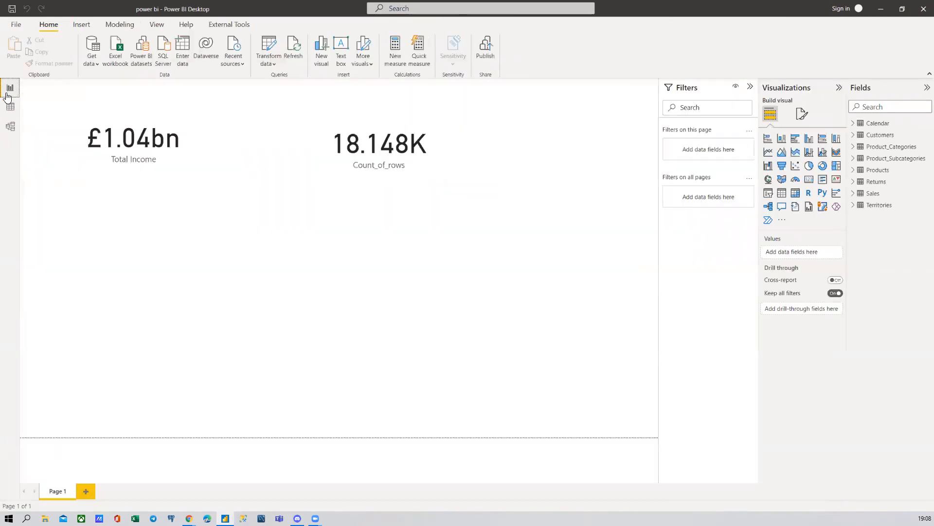
left_click(10, 107)
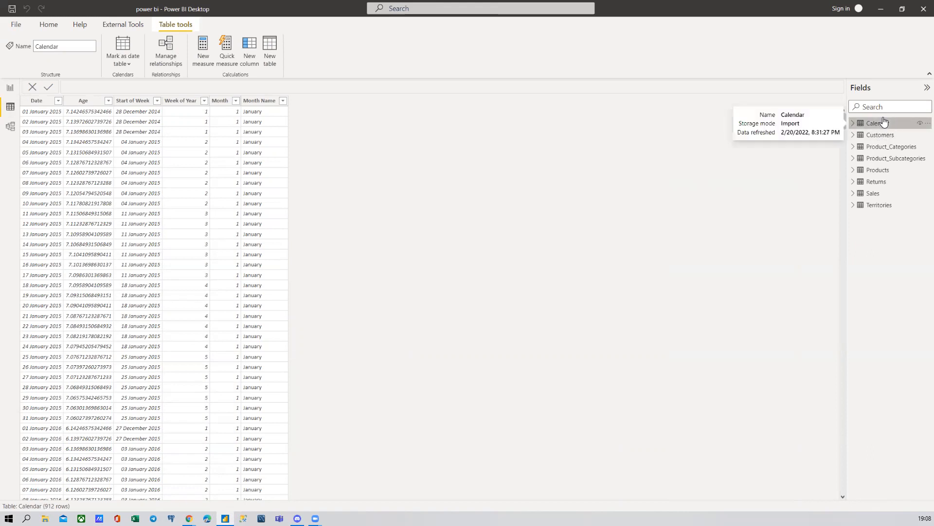
left_click(875, 136)
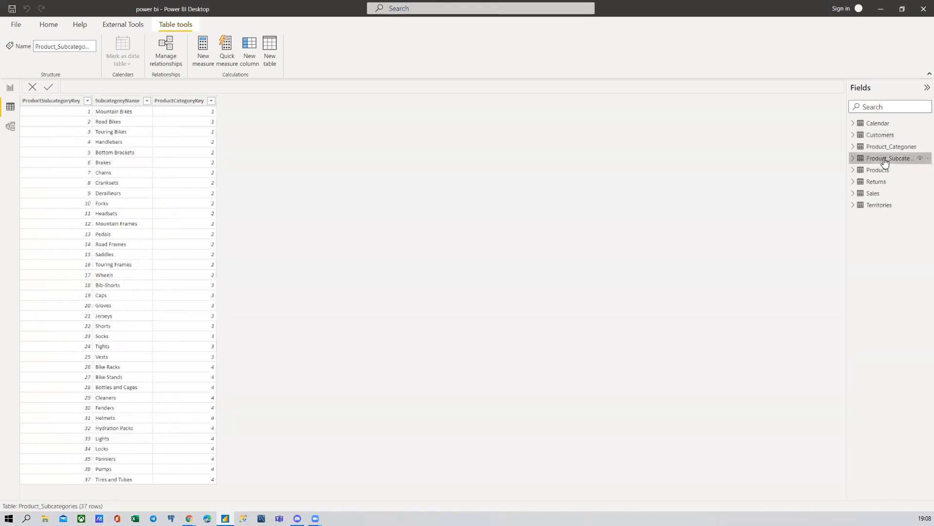
left_click(883, 159)
left_click(878, 171)
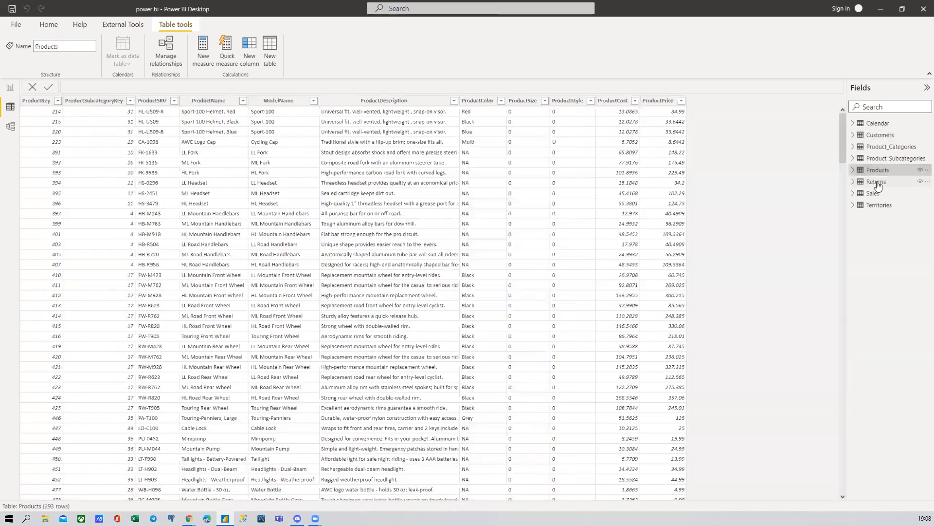
left_click(877, 183)
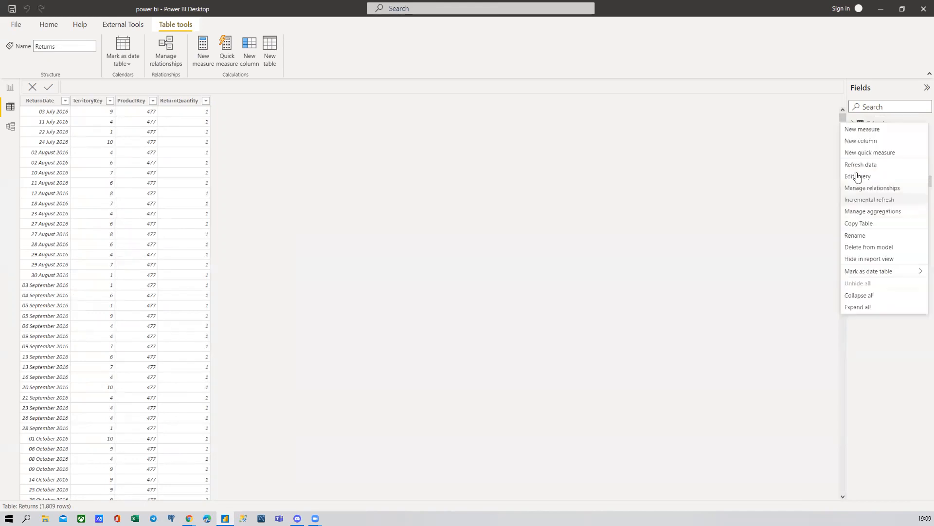
Open the Calendar table's query in the Power Query Editor and restore that window to a floating size
left_click(858, 176)
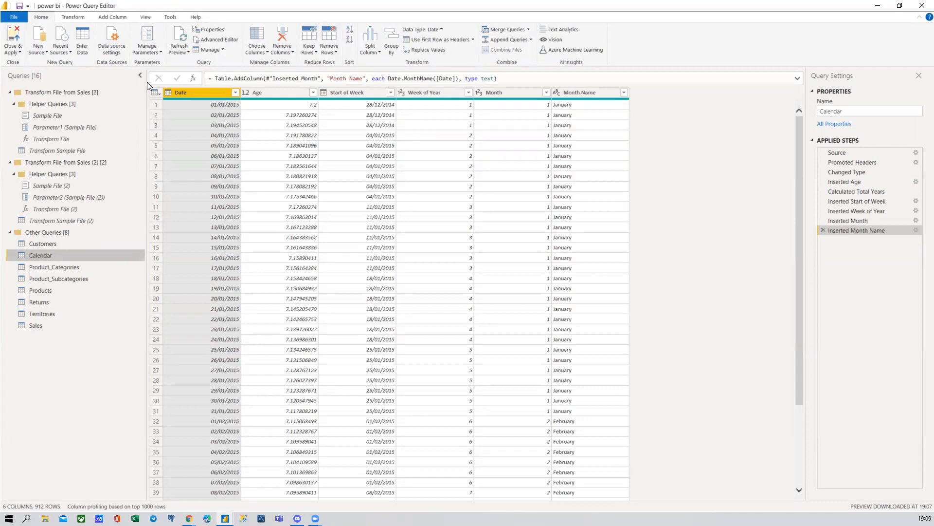
left_click_drag(634, 4, 650, 75)
Return to the main Power BI window and inspect the Returns table's ProductKey and ReturnQuantity columns
left_click(188, 101)
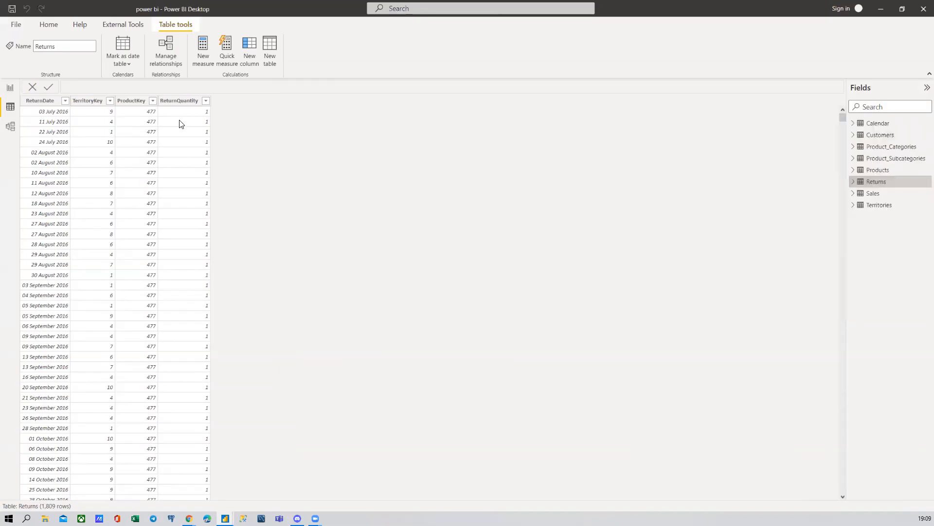
left_click(122, 128)
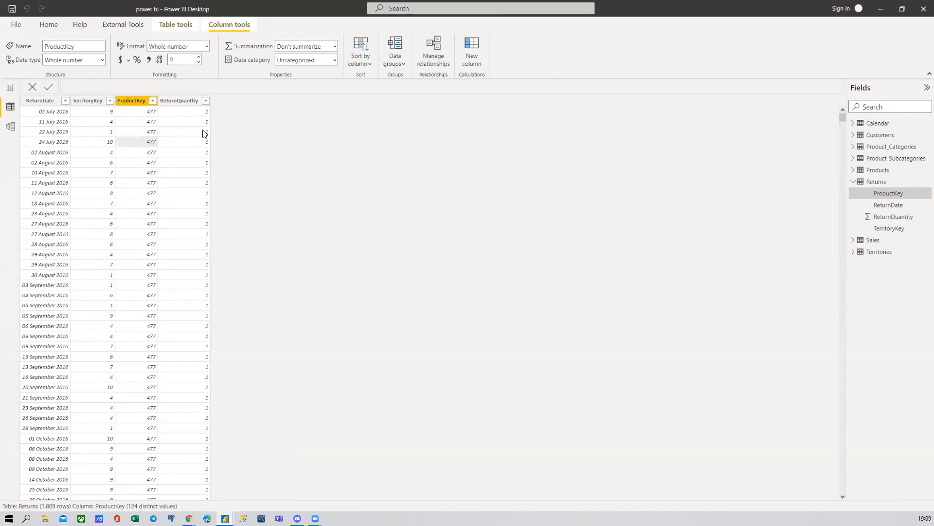
left_click(190, 125)
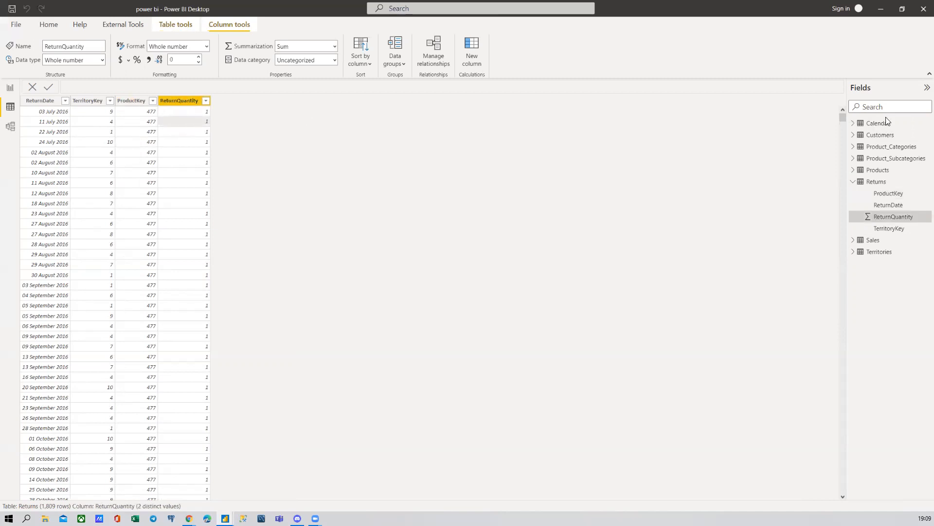
Bring the Power Query Editor window back to the front and maximize it
mouse_move(225, 517)
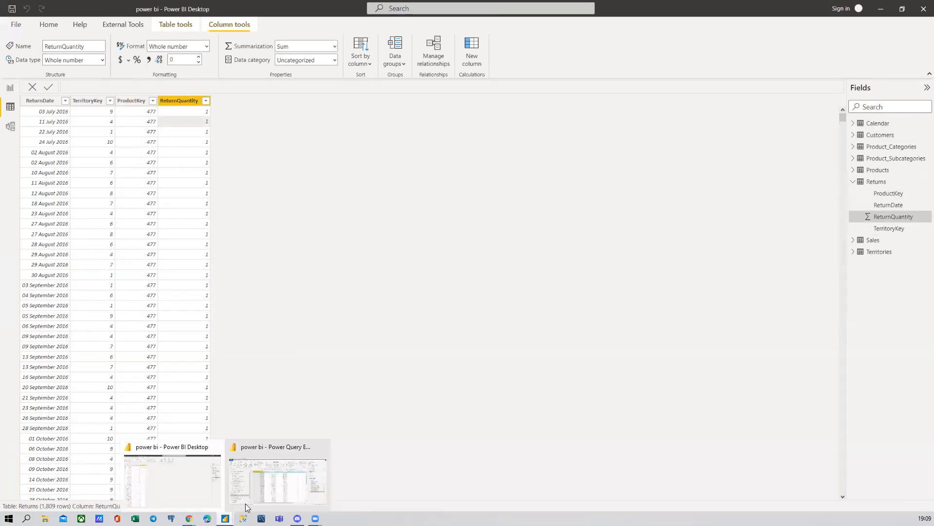
left_click(302, 471)
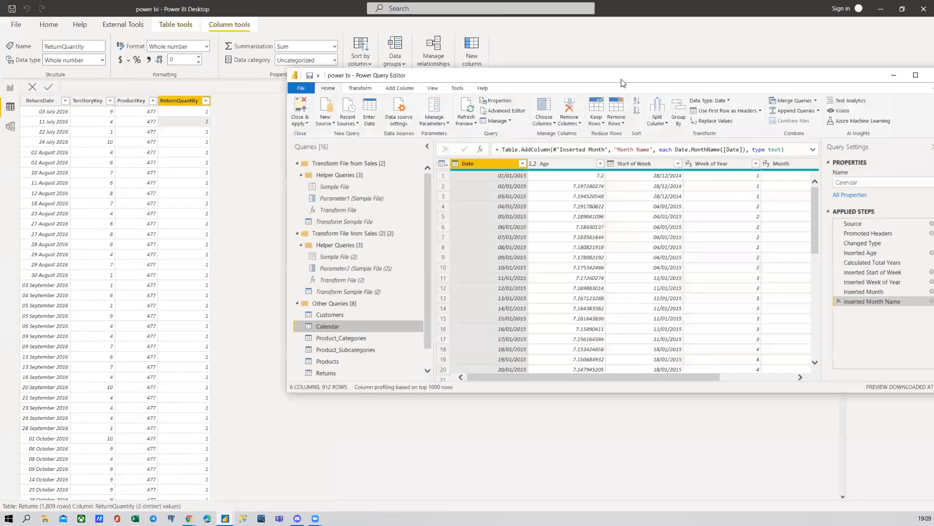
left_click_drag(533, 73, 387, 60)
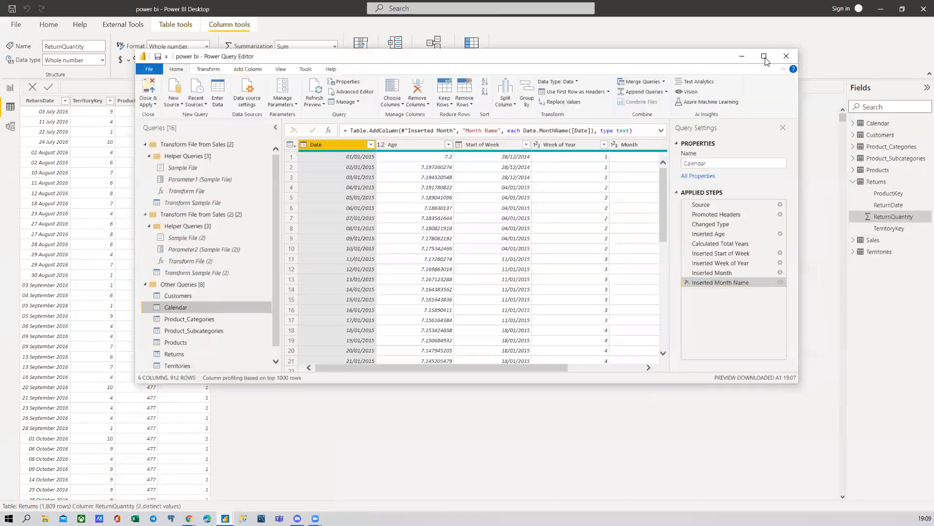
left_click(764, 57)
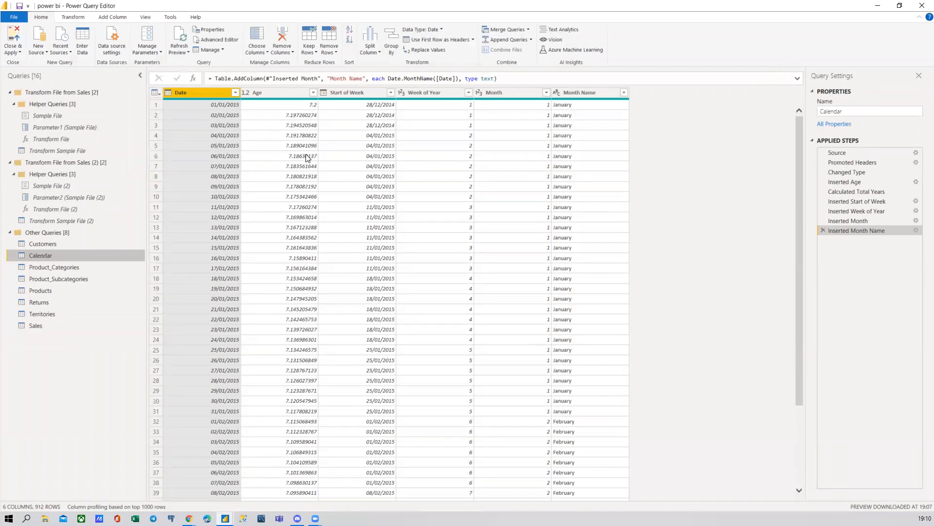
Compare the Transform and Add Column tools available for the Calendar query
left_click(0, 350)
left_click(123, 19)
left_click(73, 19)
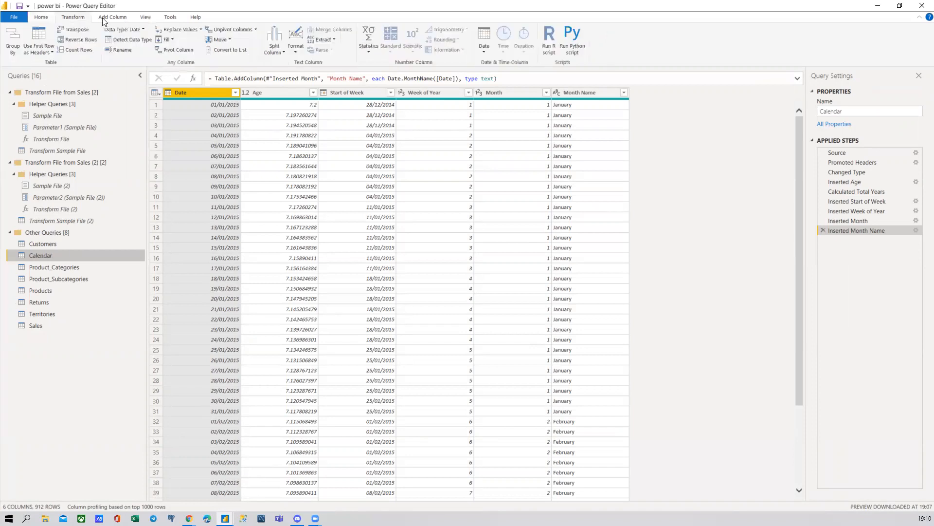
left_click(115, 17)
left_click(85, 20)
left_click(113, 18)
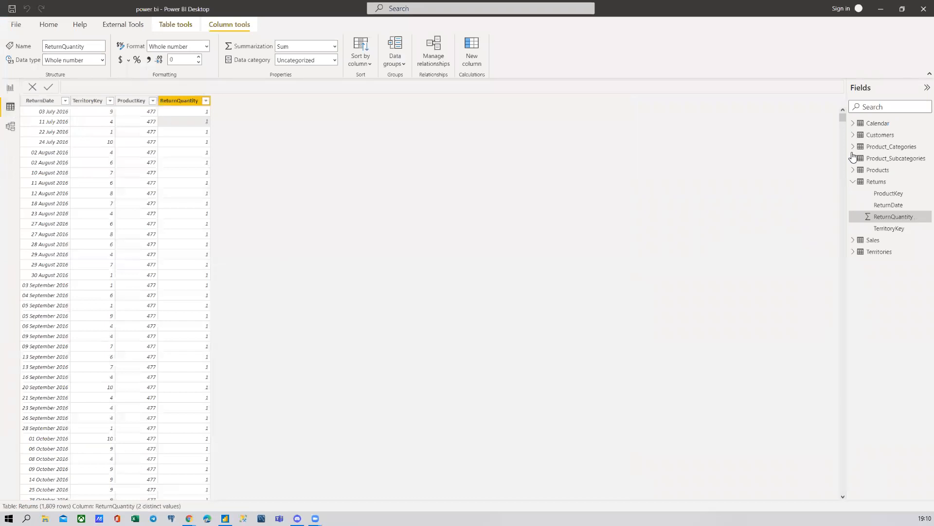
Collapse the Returns table's field list and go through the file's report, data and model views
left_click(853, 182)
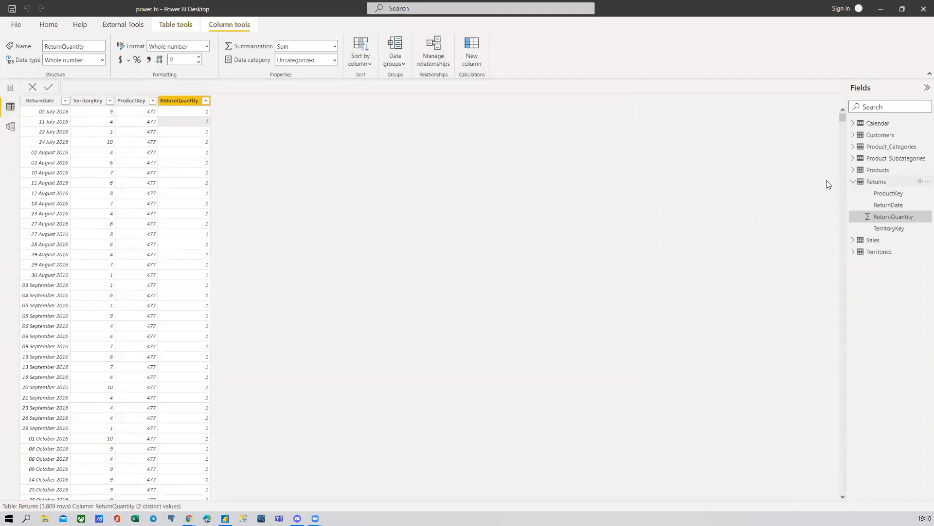
left_click(9, 90)
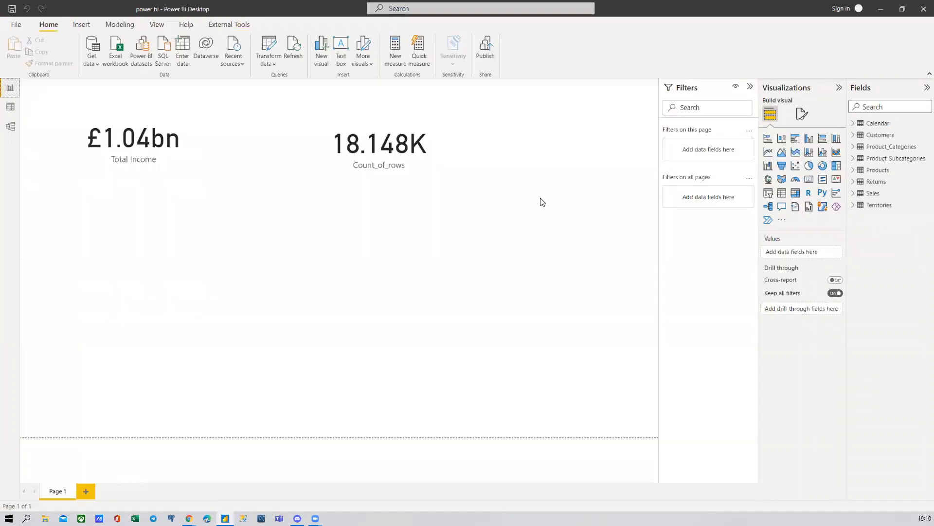
left_click(11, 108)
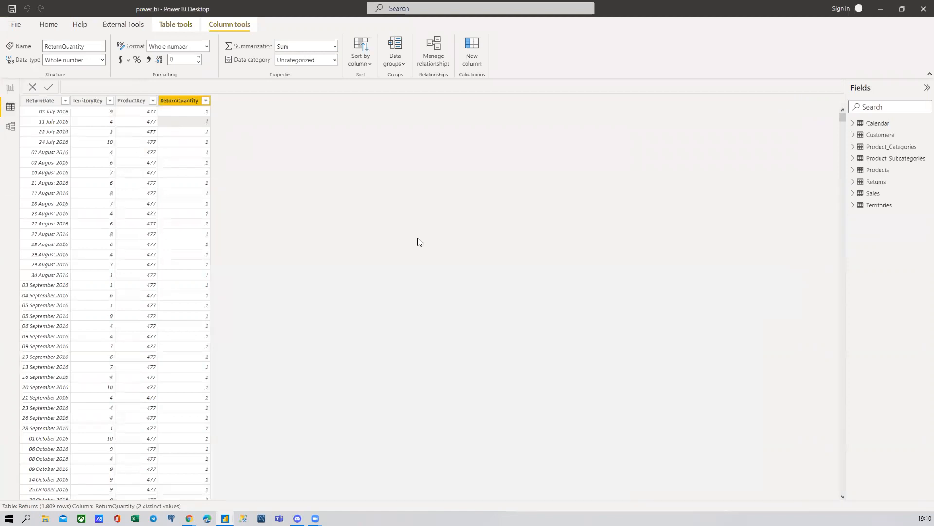
left_click(12, 129)
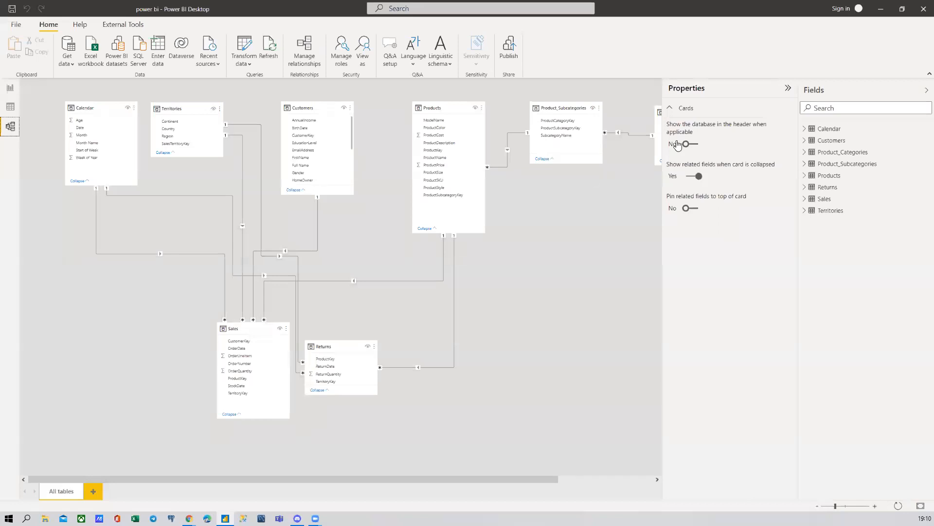
Collapse the Properties and Fields panes and examine the table relationships across the full model diagram
left_click(786, 90)
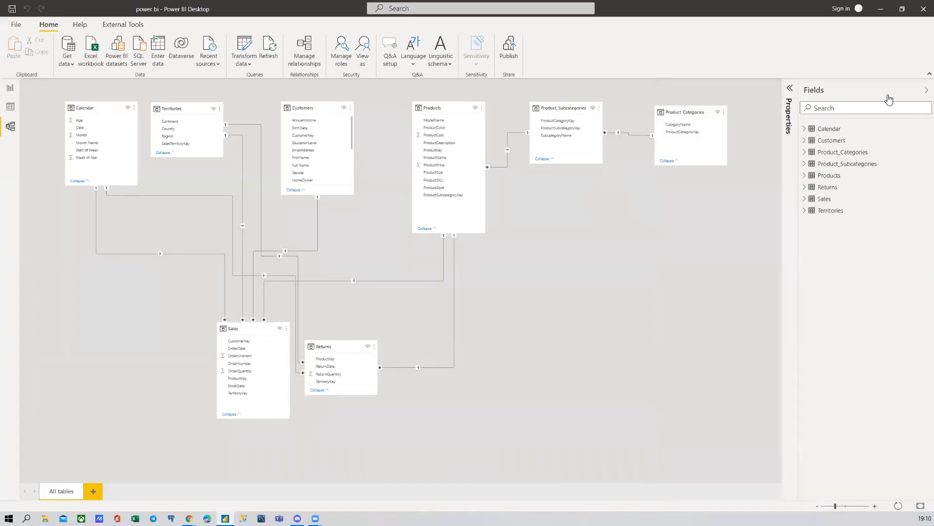
left_click(923, 94)
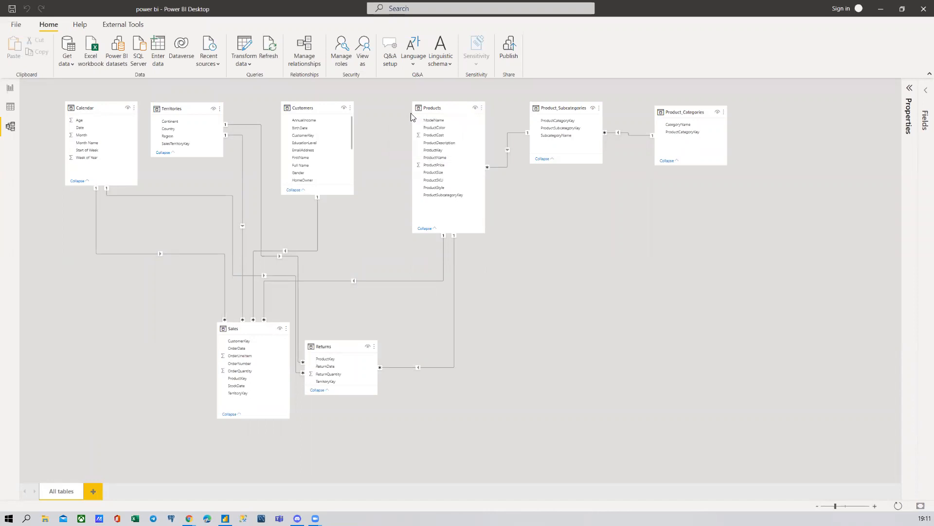
mouse_move(407, 113)
mouse_move(454, 102)
left_click(242, 186)
left_click(232, 169)
Switch to the Google Slides presentation in Chrome and highlight DATA VISUALIZATION on the OUTLINE slide
left_click(189, 518)
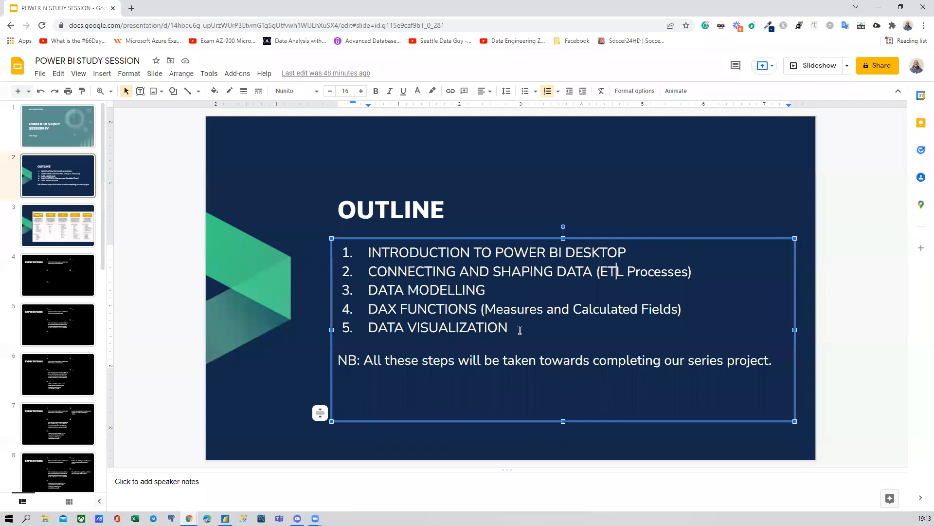
left_click_drag(510, 328, 447, 327)
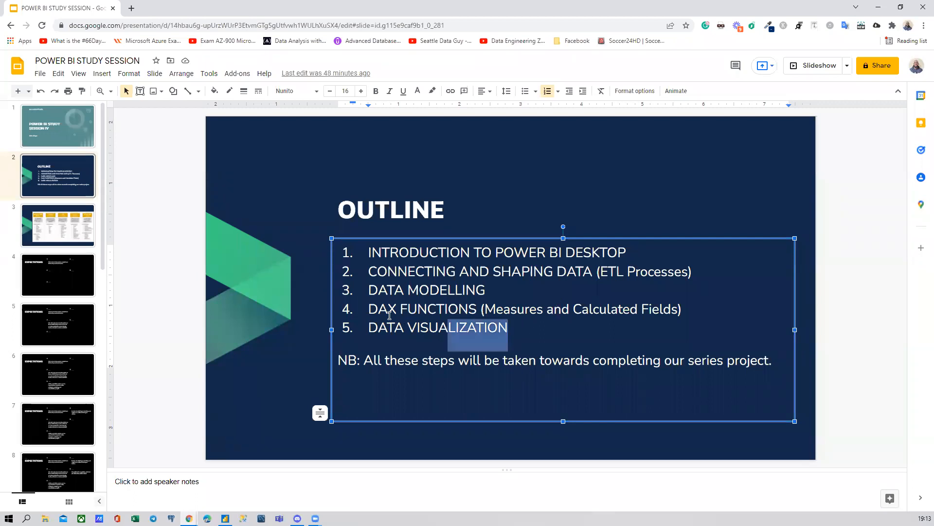
left_click_drag(379, 322, 371, 323)
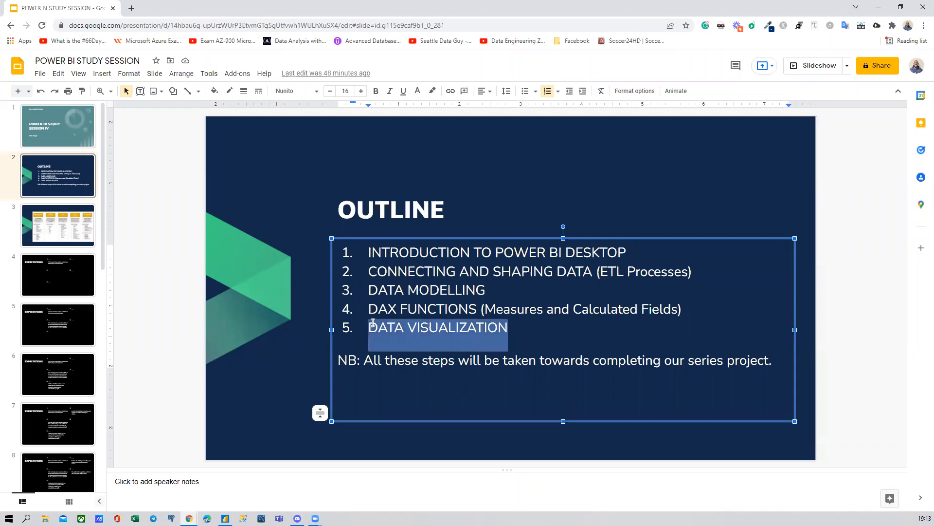
left_click(523, 325)
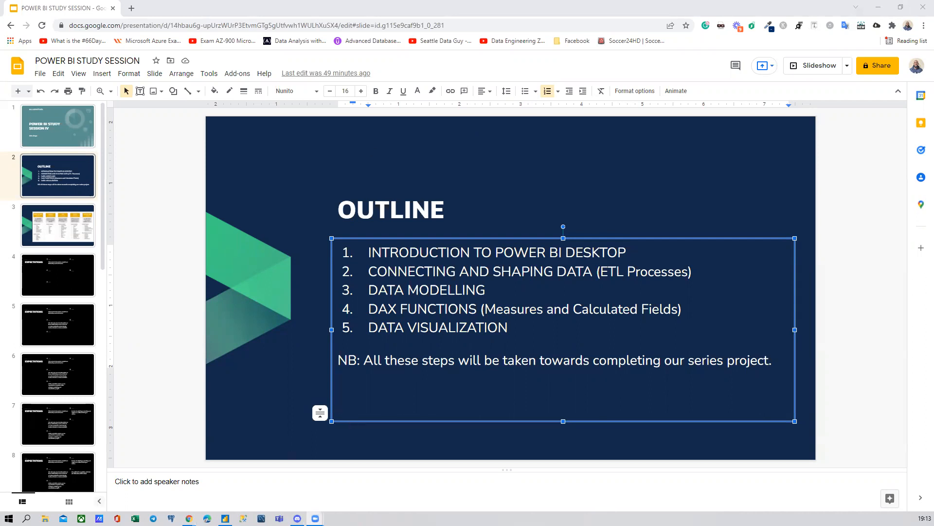
Switch back to Power BI Desktop and review the data, model and report views of the power bi file
left_click(225, 519)
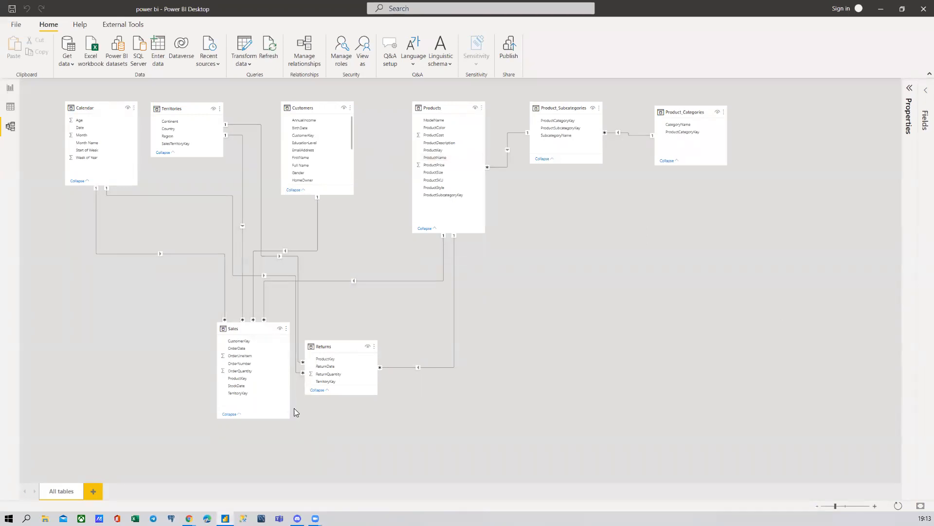
left_click(9, 95)
left_click(10, 107)
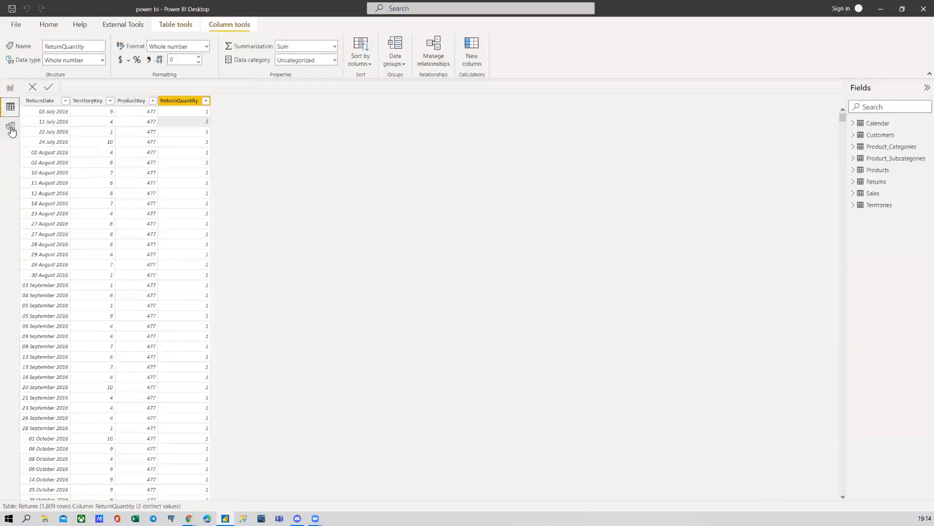
left_click(11, 128)
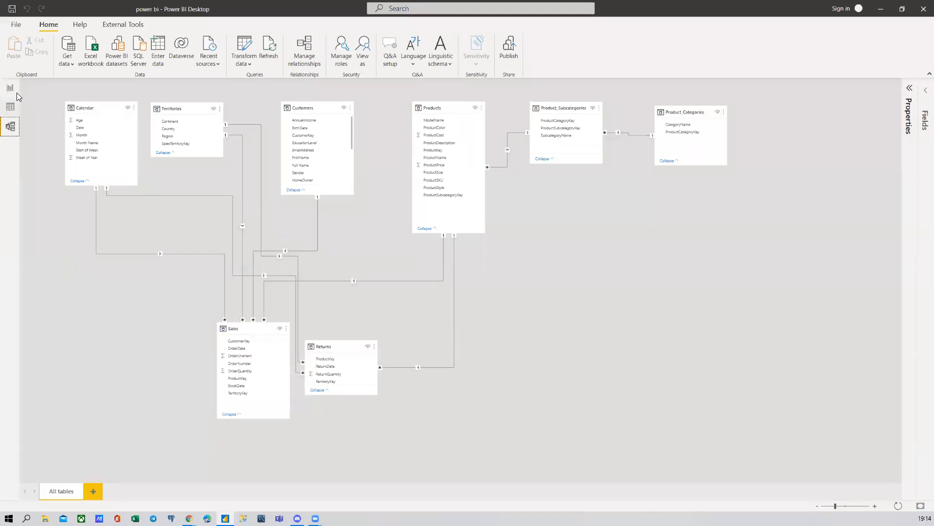
left_click(11, 111)
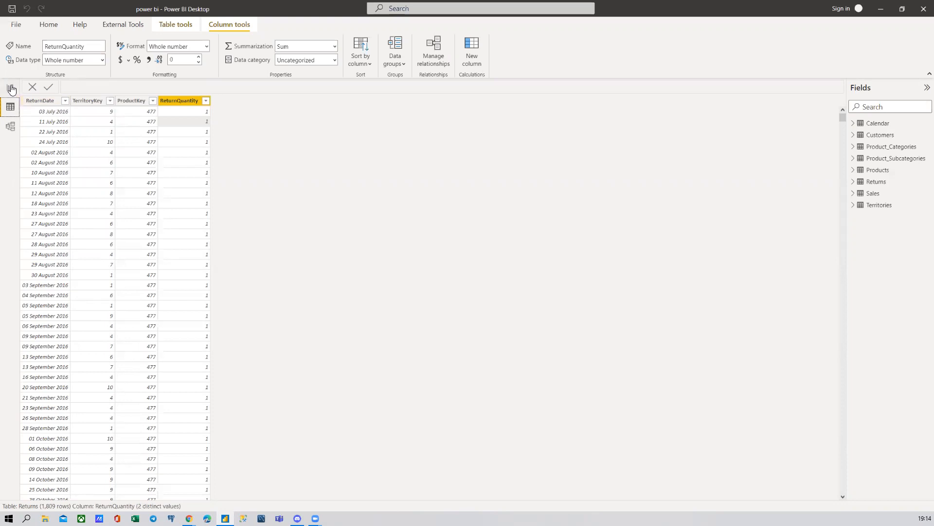
left_click(11, 127)
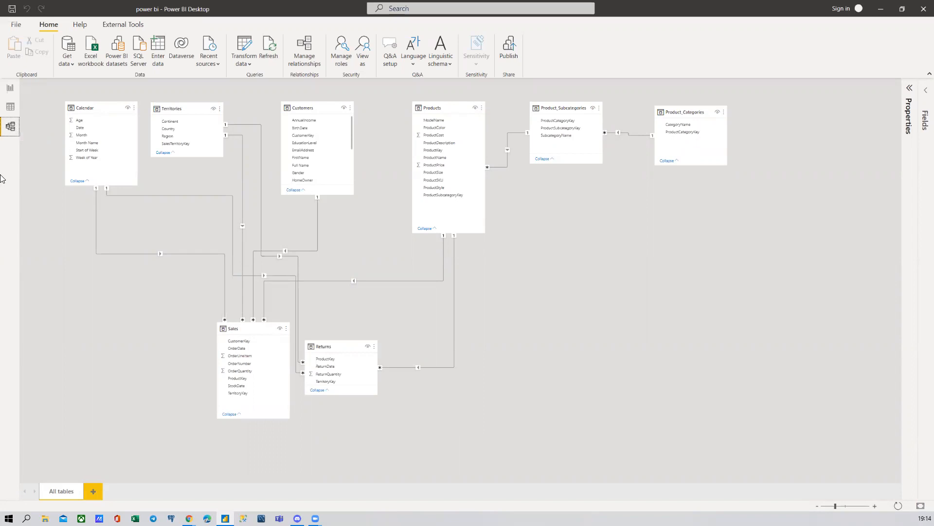
left_click(13, 106)
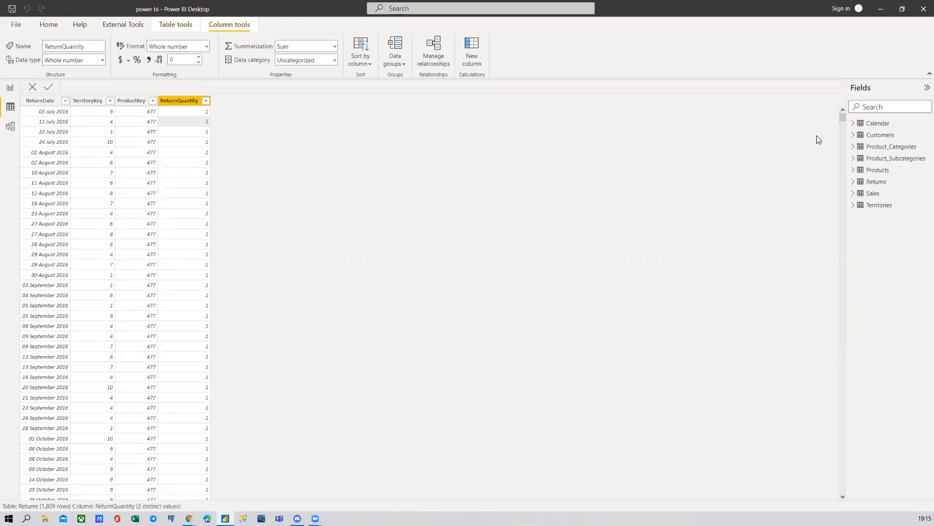
left_click(10, 87)
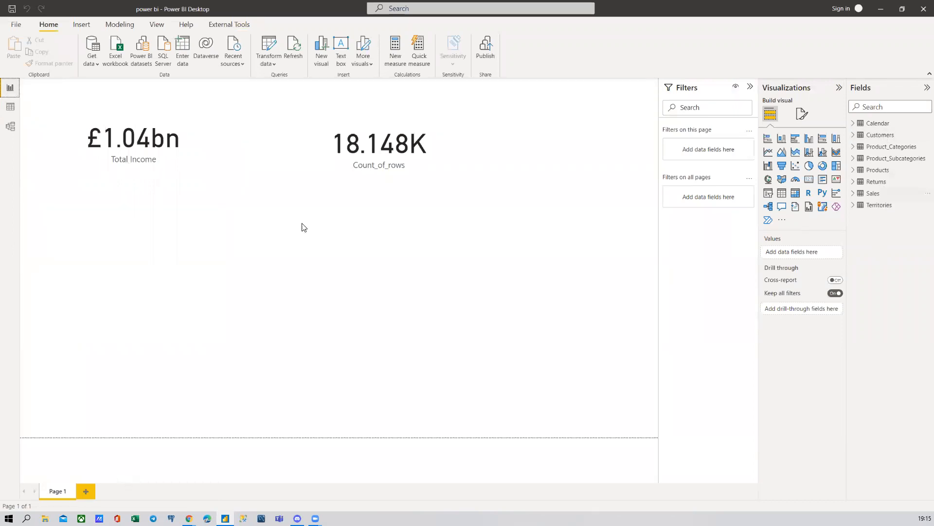
View the Returns data, then expand the Fields pane in the model view
left_click(10, 108)
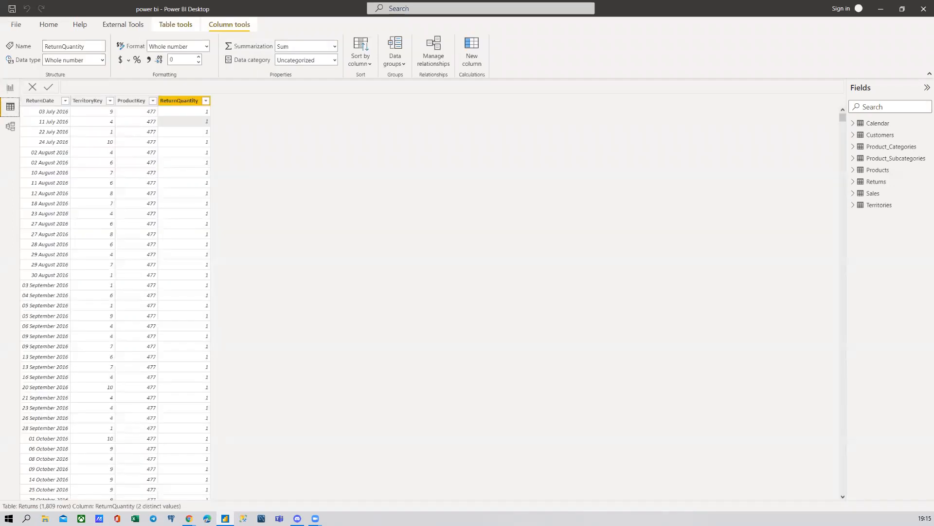
left_click(10, 127)
left_click(923, 99)
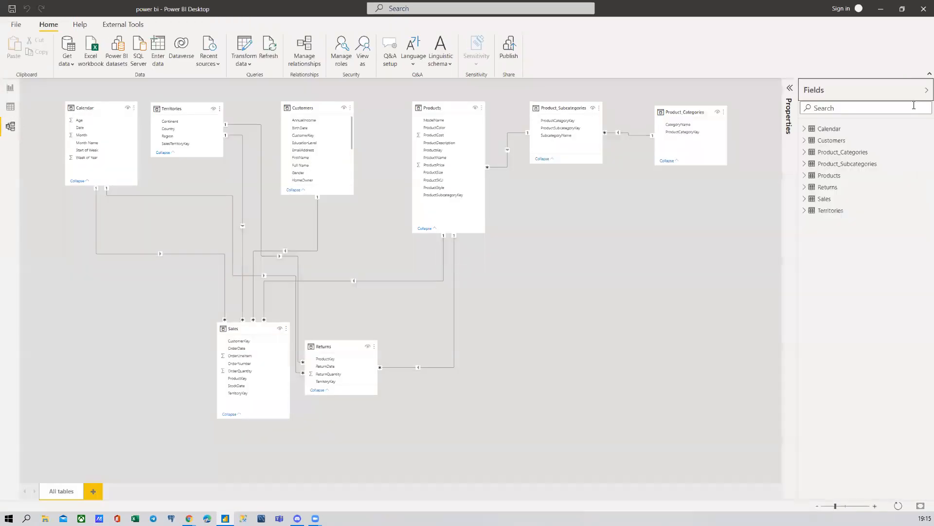
Collapse the Visualizations and Filters panes in the report view
left_click(10, 88)
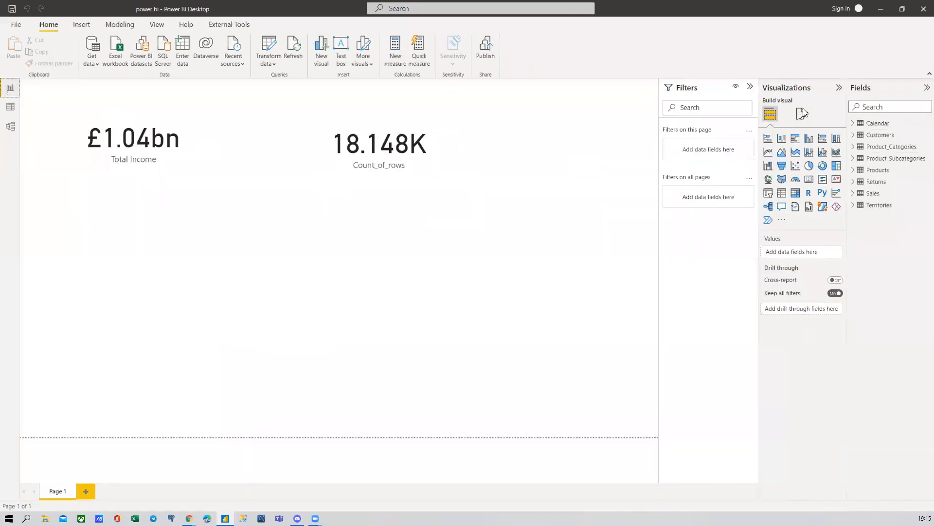
left_click(838, 88)
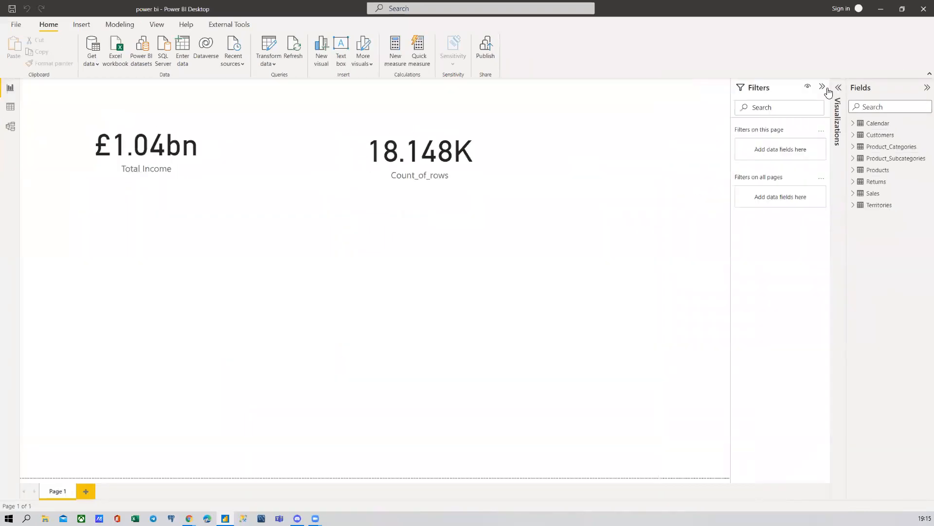
left_click(821, 88)
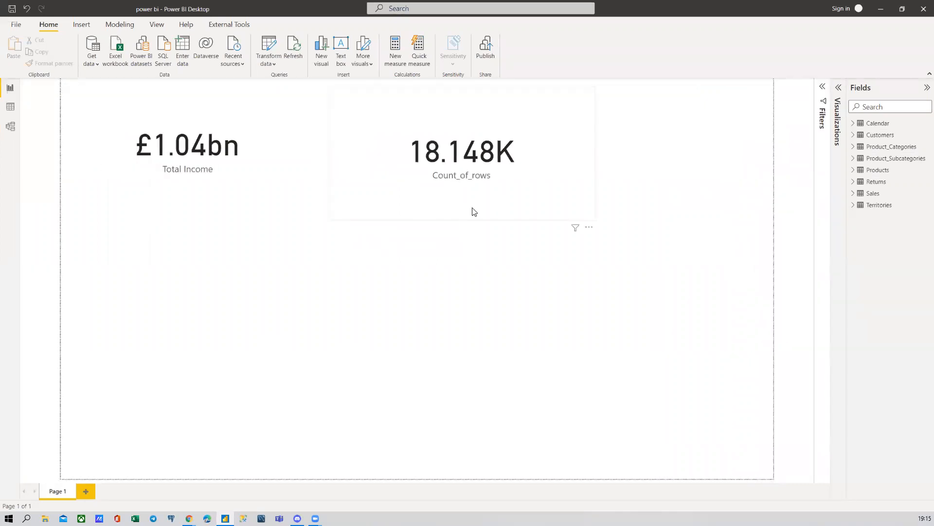
Display the Customers table in the data view and highlight the nested IF formula of its Salary_range2 column
left_click(10, 108)
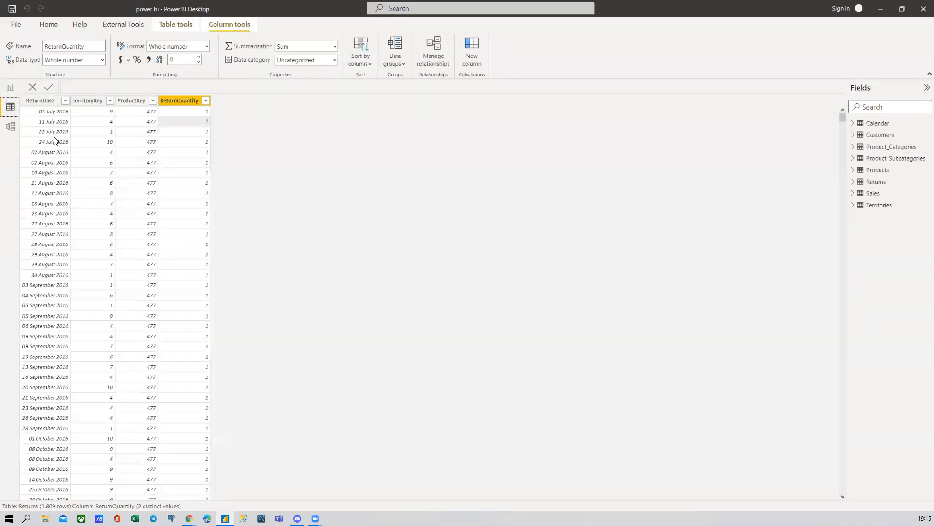
left_click(881, 135)
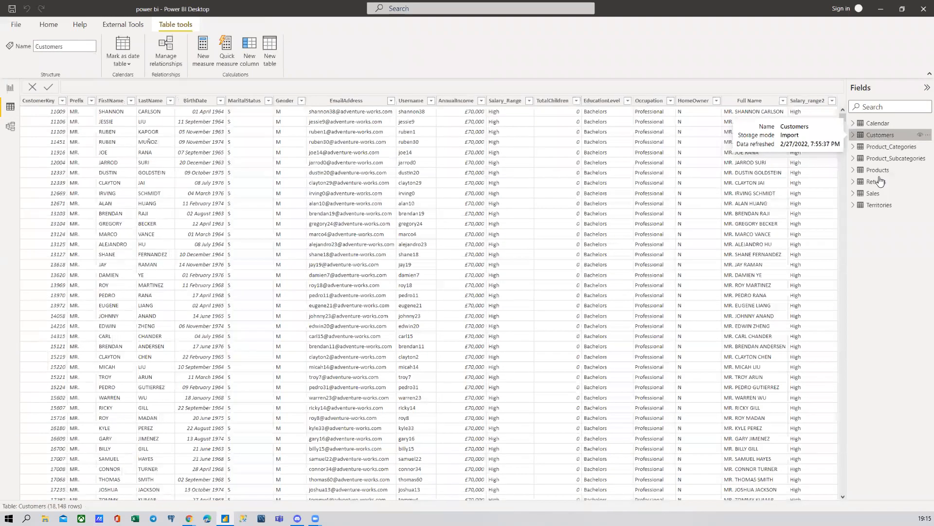
left_click(808, 101)
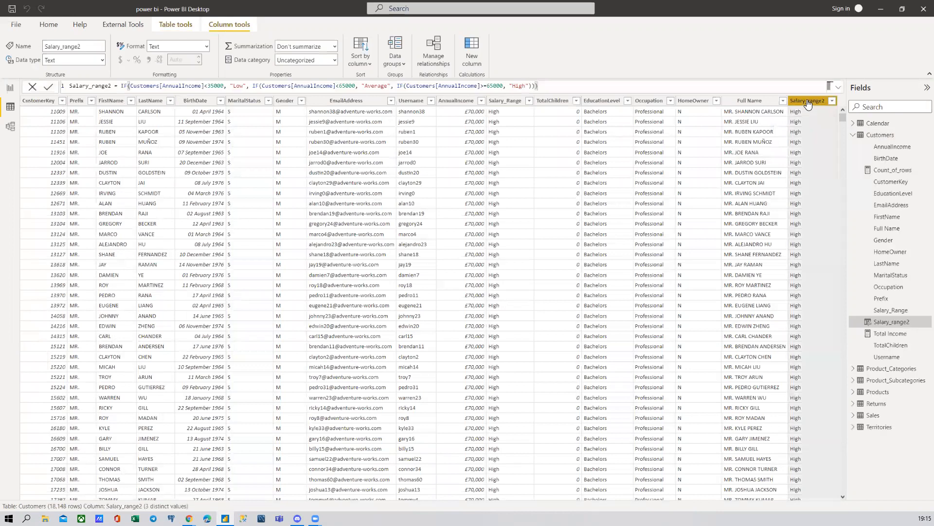
left_click_drag(560, 84, 306, 87)
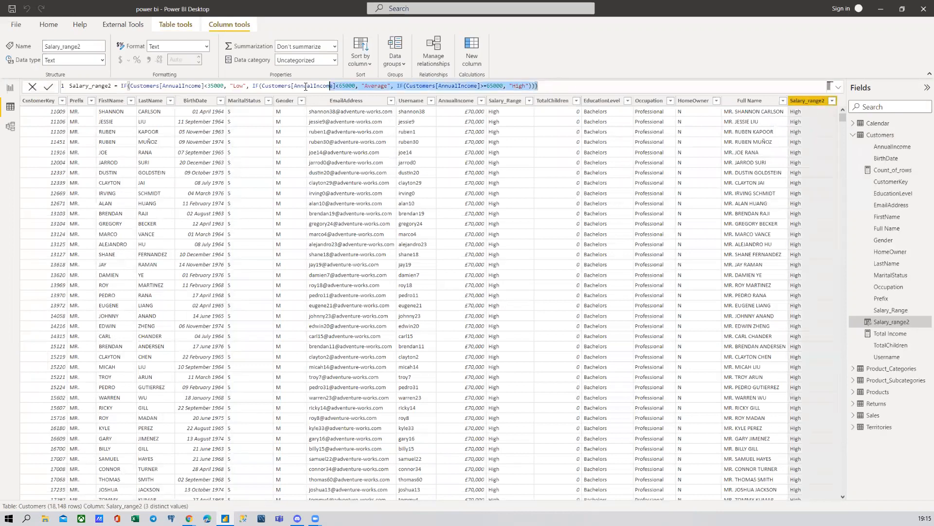
left_click(139, 85)
left_click_drag(127, 87, 553, 114)
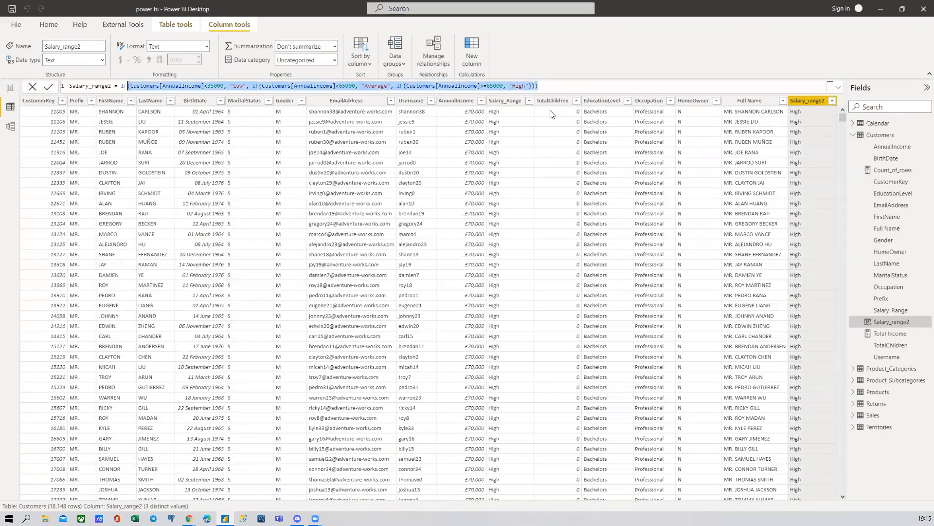
left_click(560, 85)
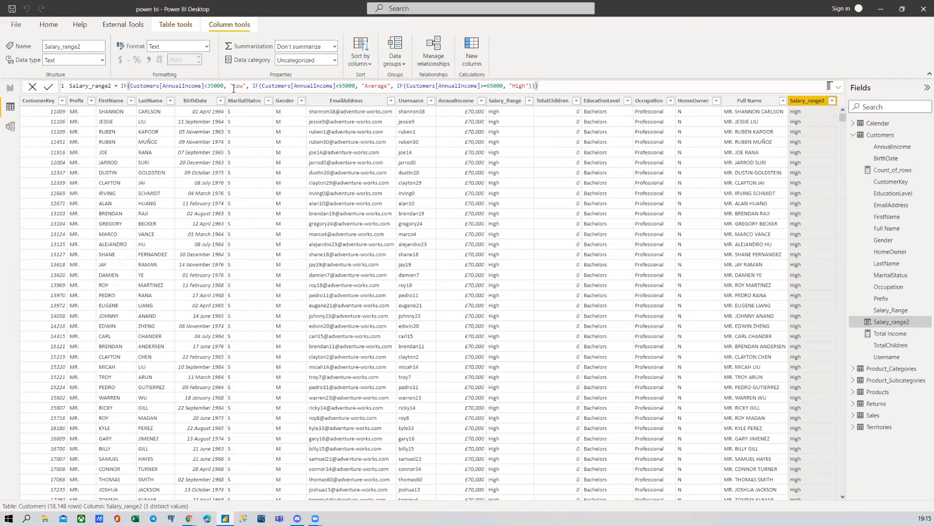
Examine the Salary_range2 formula's first condition, Customers[AnnualIncome]<35000, and its "Low" result
left_click_drag(128, 86, 162, 85)
left_click_drag(228, 86, 224, 86)
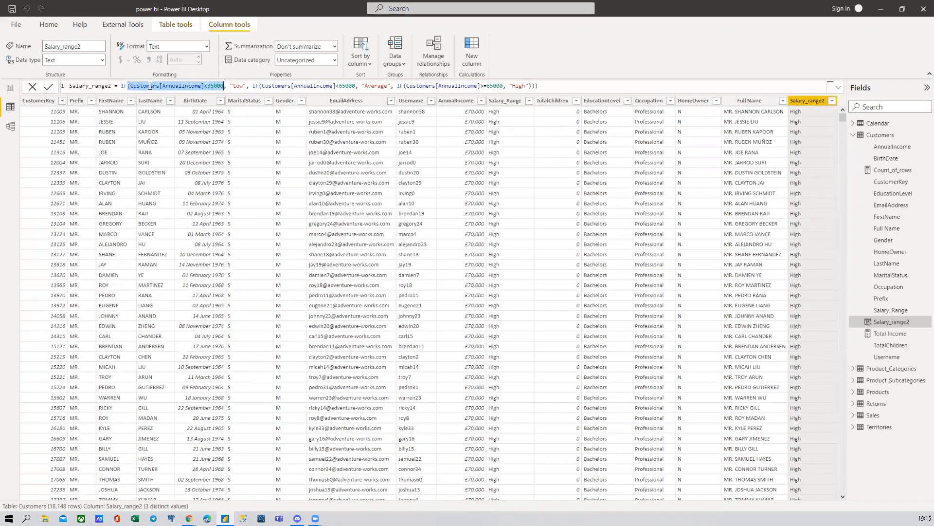
left_click(224, 86)
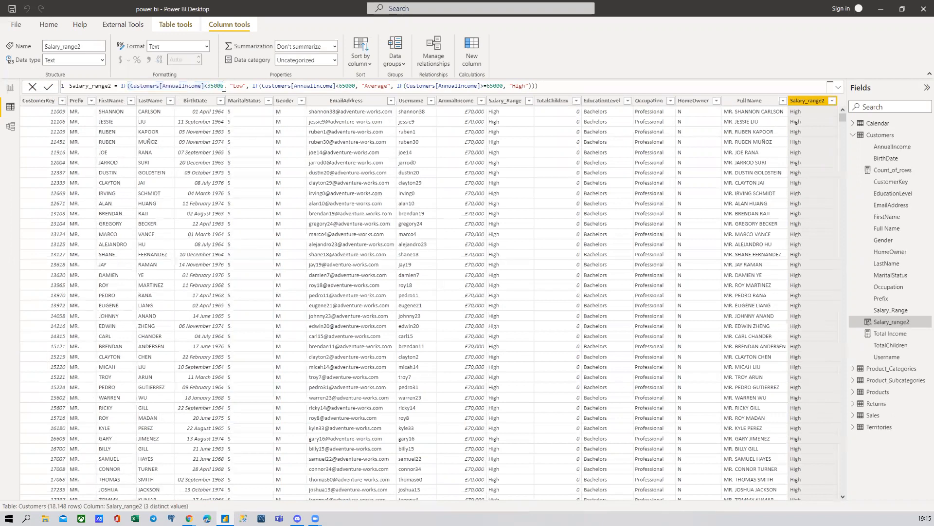
left_click(246, 86)
double_click(246, 85)
left_click(259, 87)
left_click_drag(225, 86, 133, 87)
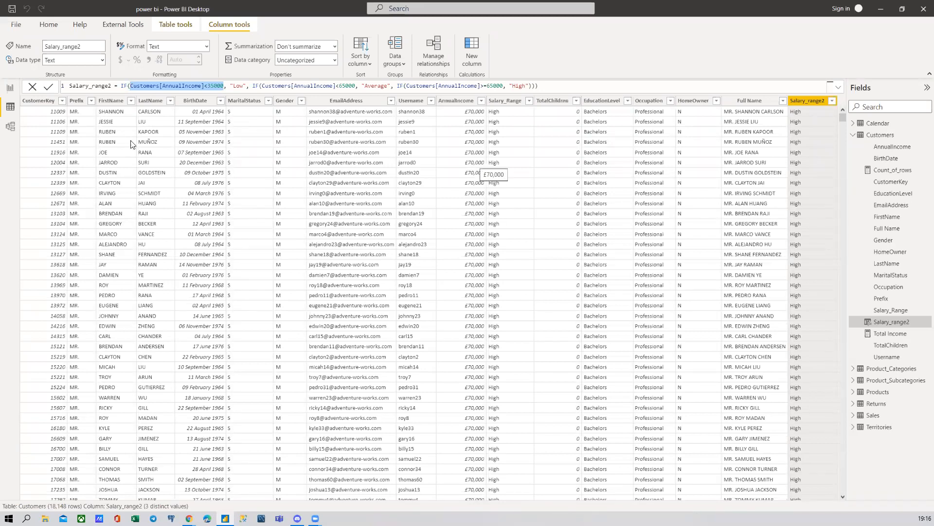
left_click(157, 86)
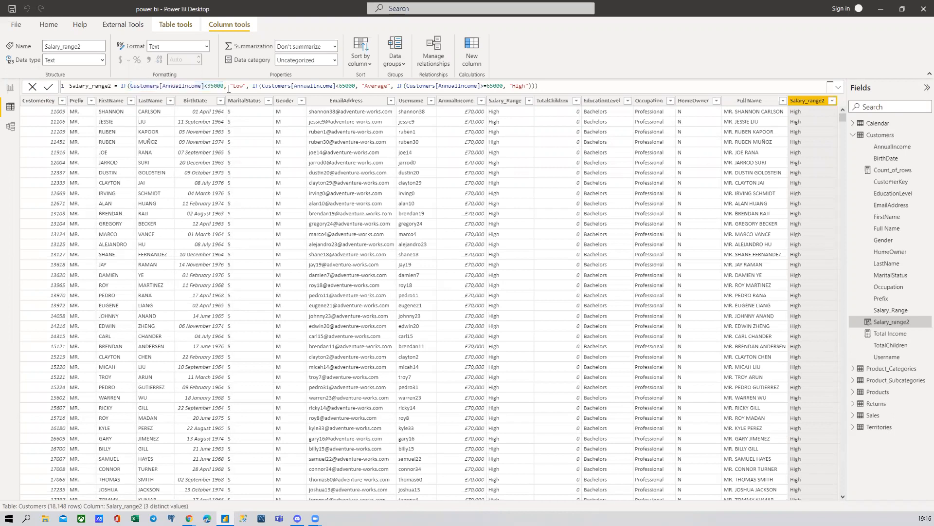
Examine the AnnualIncome values down the Customers table alongside their salary ranges, ending back at the first rows
left_click(462, 103)
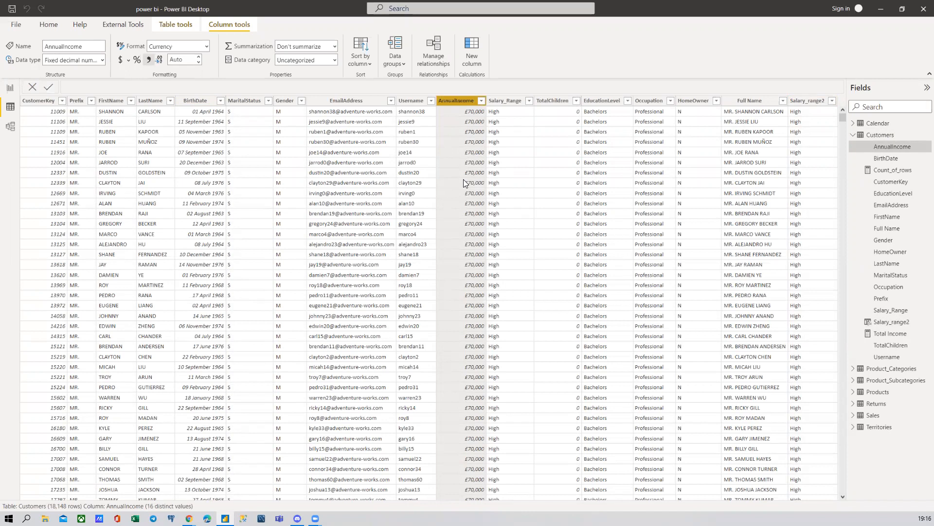
scroll(467, 170, "down", 10)
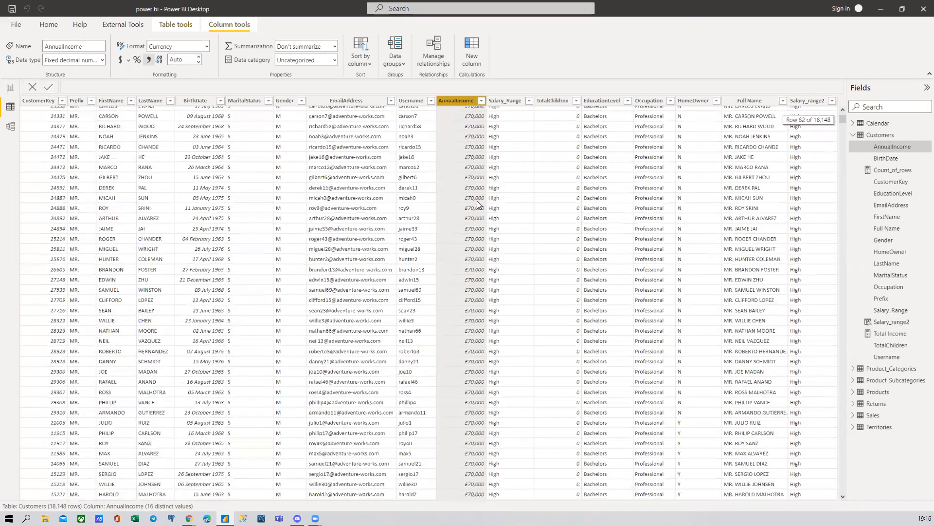
scroll(476, 202, "down", 15)
scroll(470, 160, "down", 2)
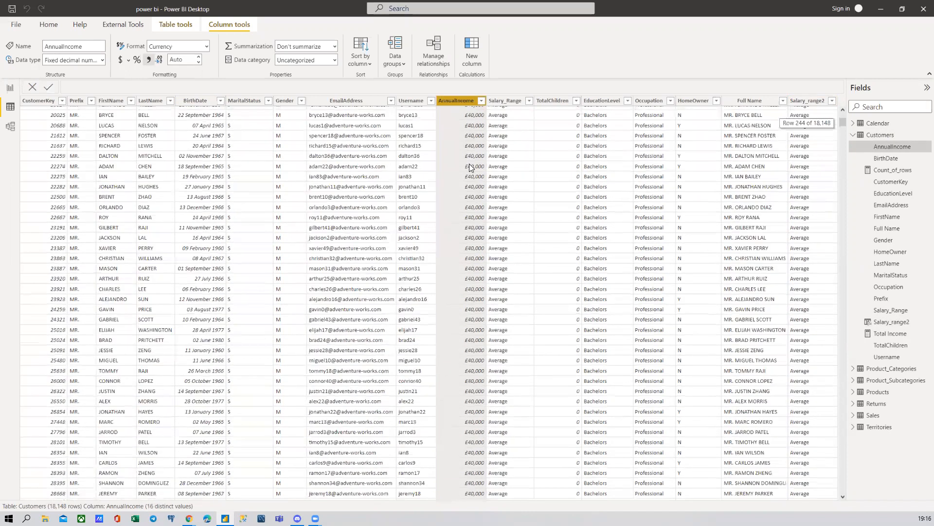
scroll(470, 180, "down", 20)
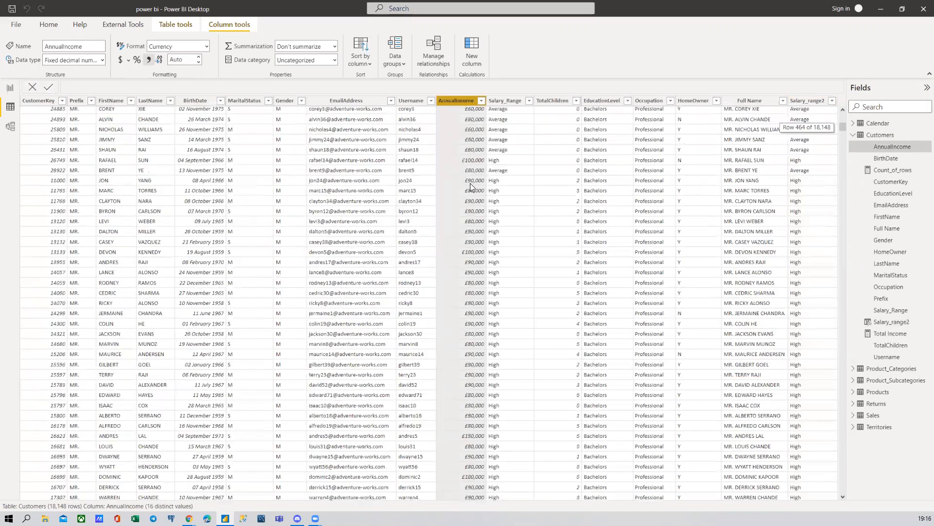
scroll(470, 185, "up", 15)
scroll(449, 247, "up", 12)
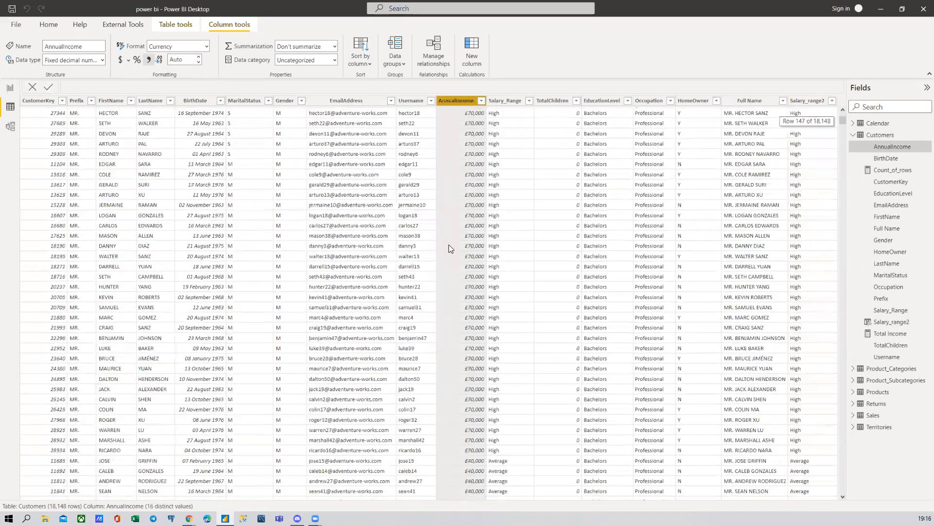
scroll(457, 204, "up", 15)
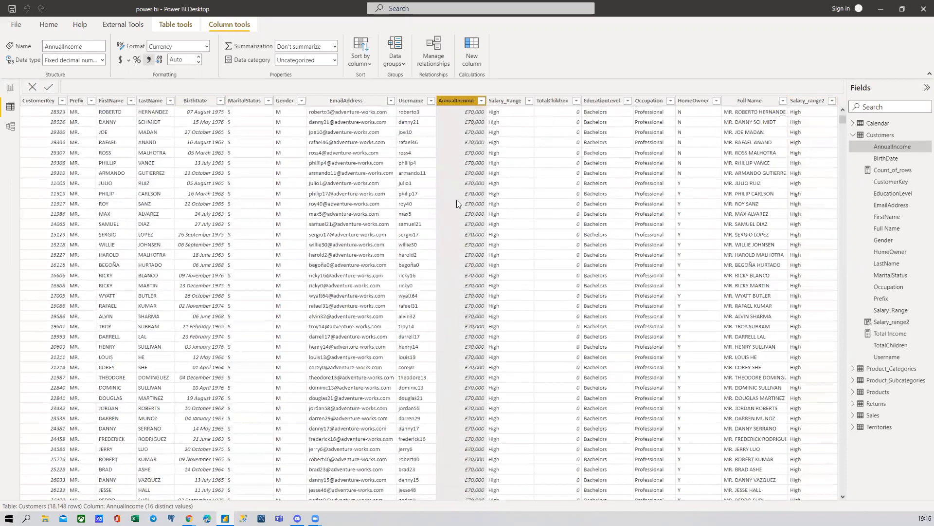
scroll(450, 203, "up", 10)
scroll(506, 143, "up", 5)
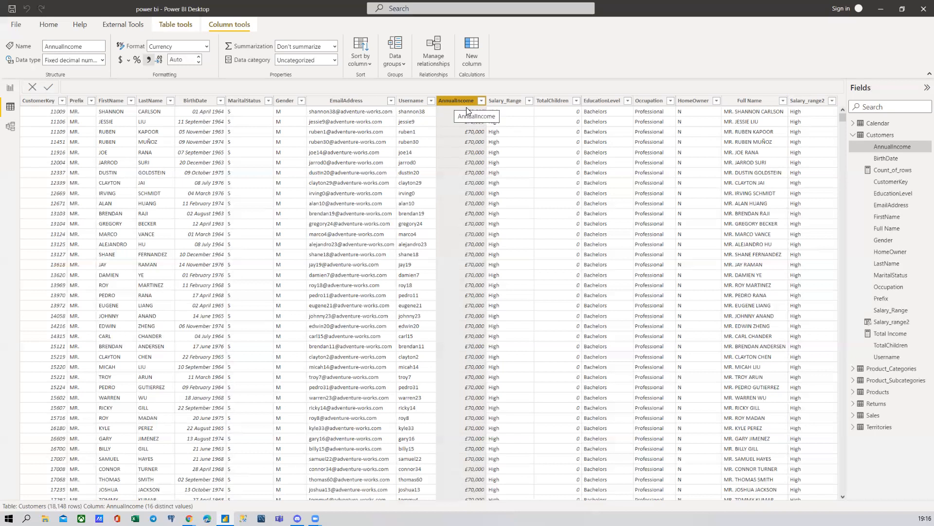
Highlight the <35000 condition and "Low" result in the Salary_range2 formula, and look through that column's values
left_click(812, 102)
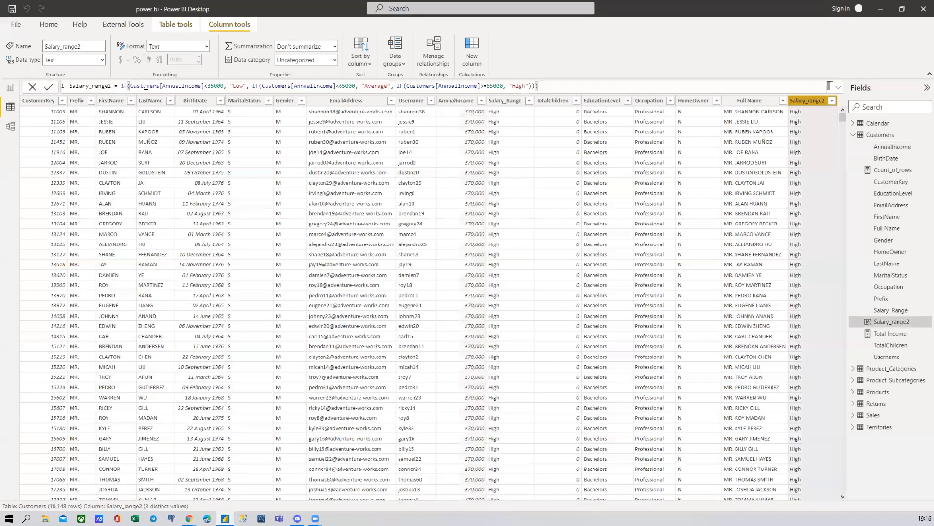
left_click(131, 87)
left_click(222, 87, "shift")
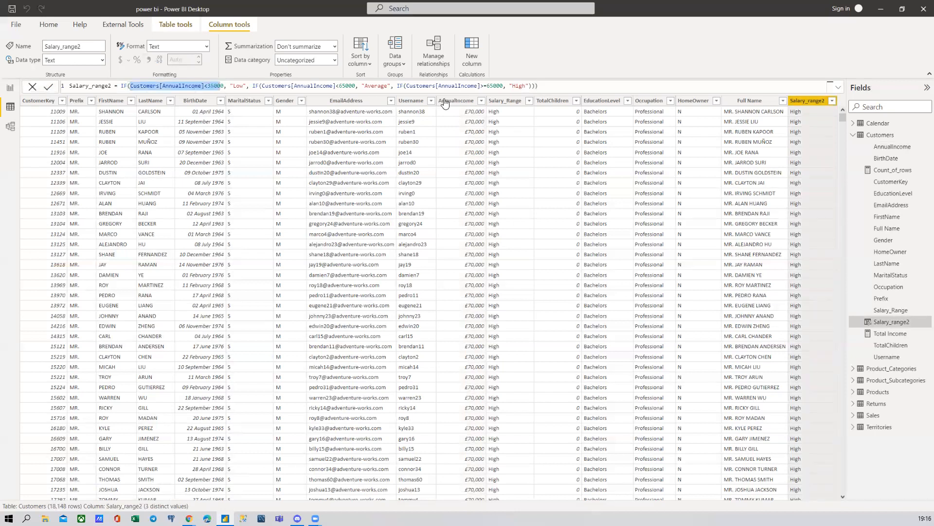
left_click(231, 85)
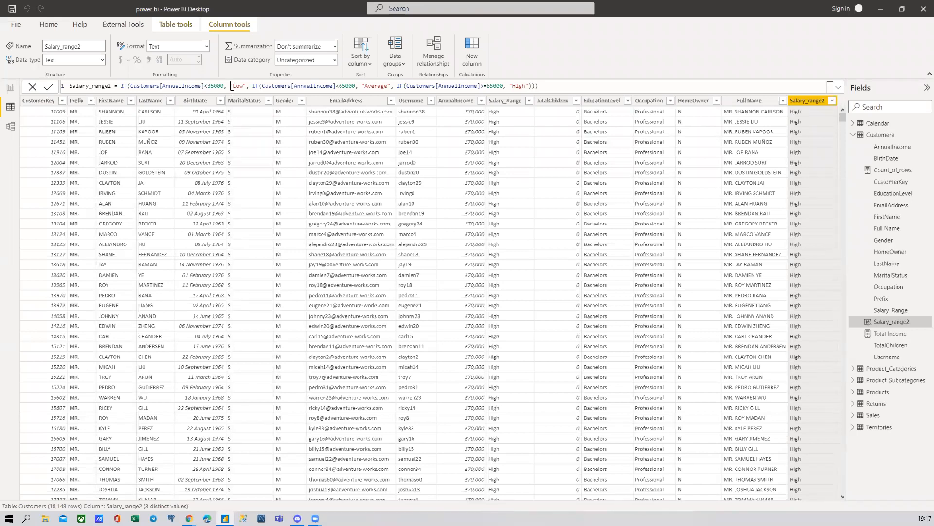
left_click_drag(227, 86, 250, 85)
left_click(465, 116)
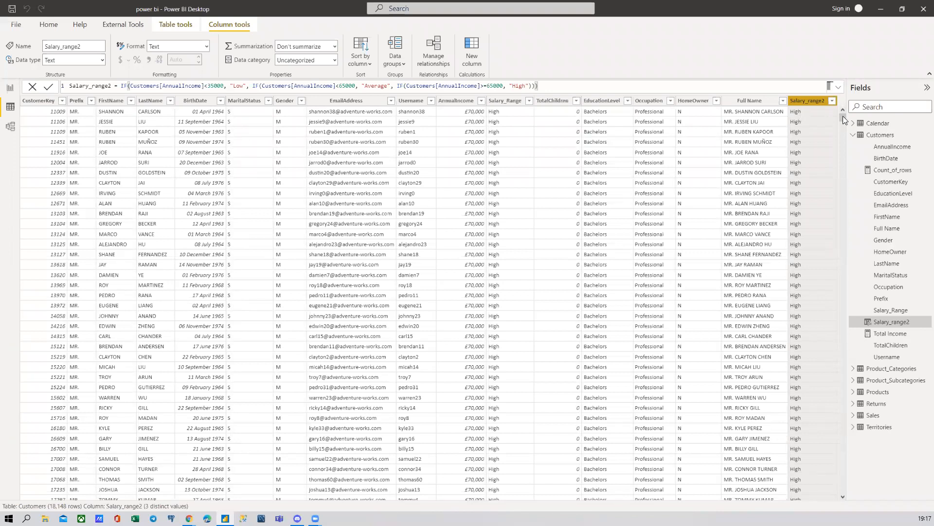
left_click(842, 134)
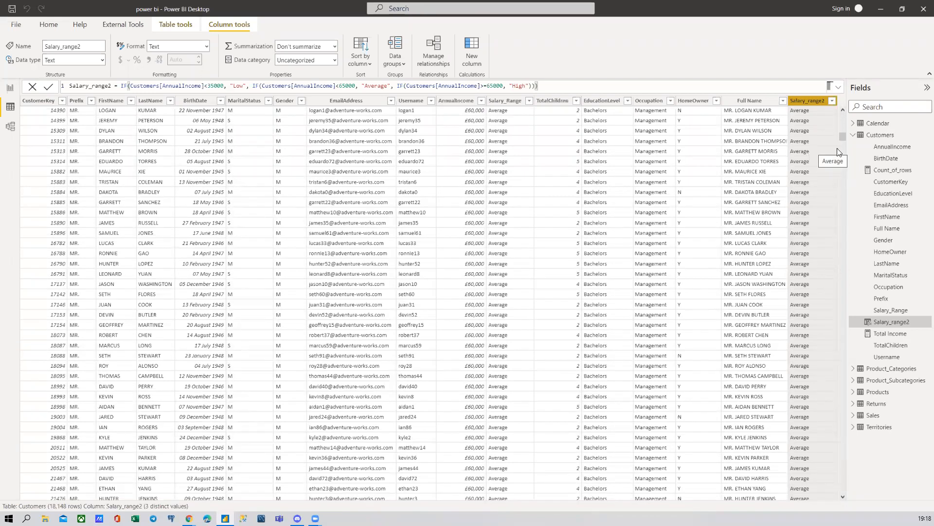
left_click_drag(844, 140, 827, 101)
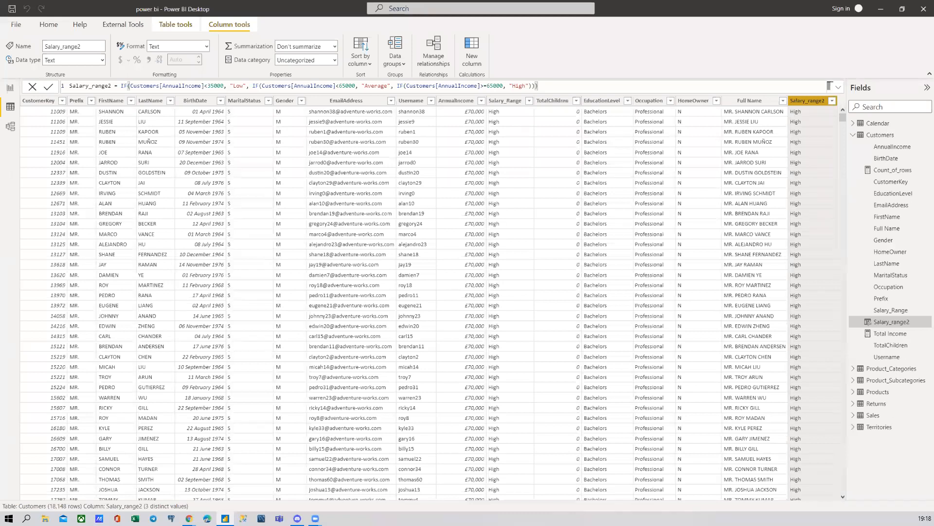
Compare the Salary_Range column with the Salary_range2 calculated column, checking each for a formula
left_click(504, 141)
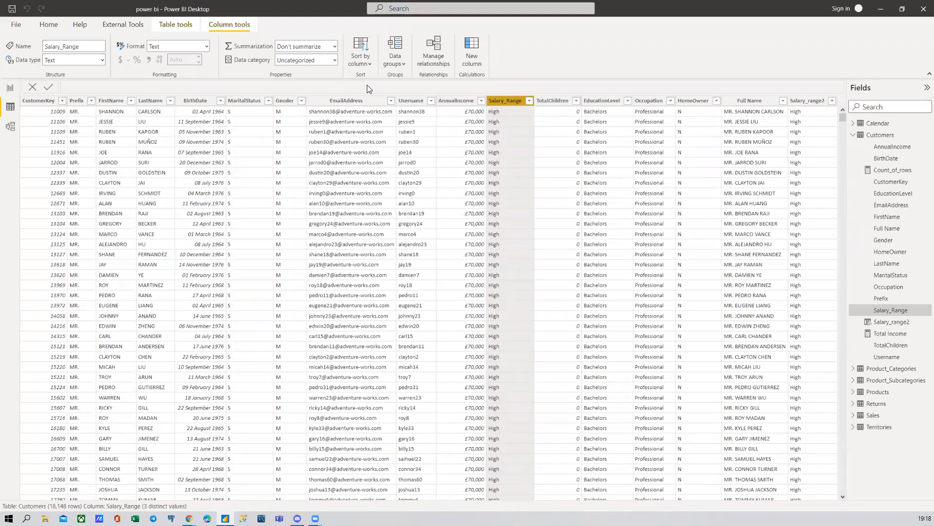
left_click(799, 101)
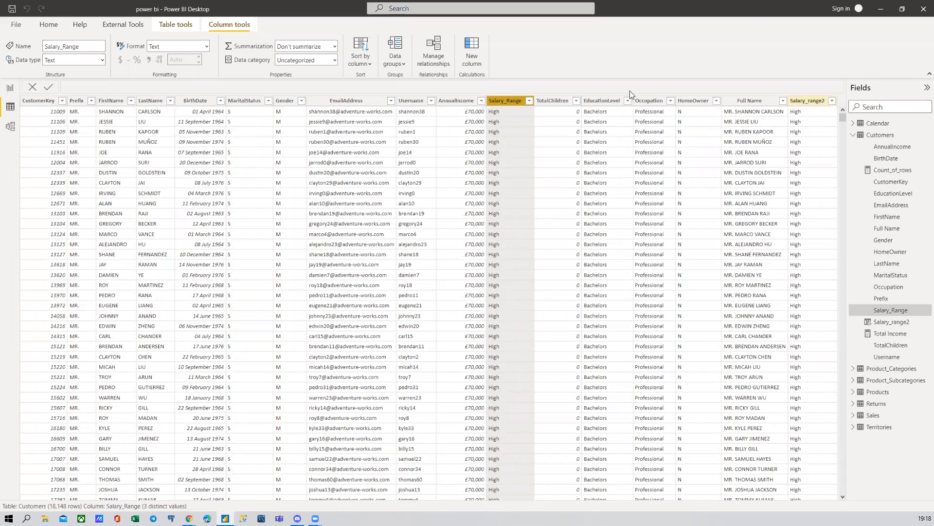
left_click(810, 101)
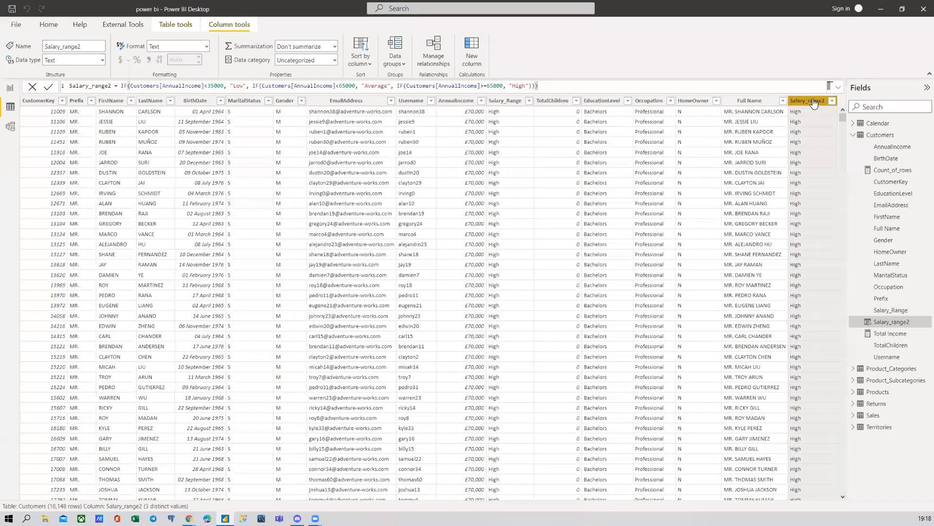
left_click(506, 101)
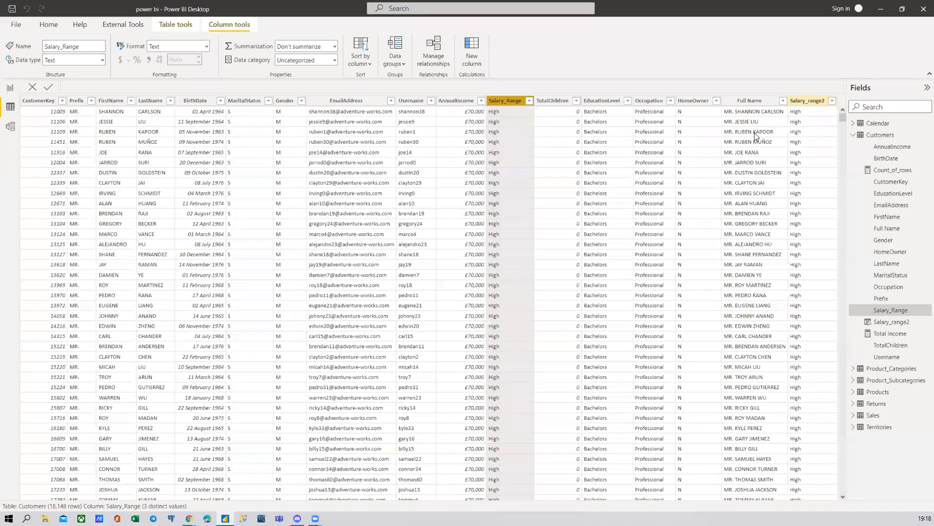
left_click(501, 102)
left_click(809, 102)
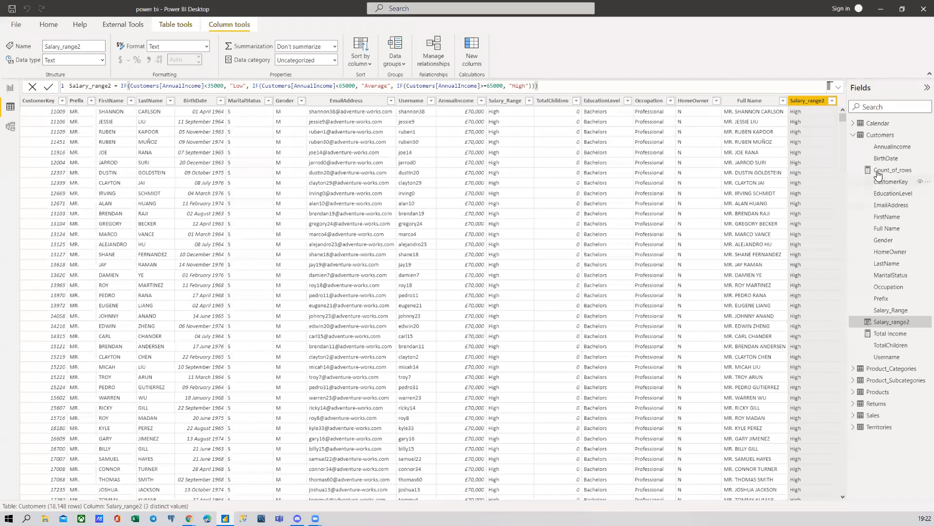
Show the formula of the Total Income measure in the Customers table and return to the report view
left_click(887, 334)
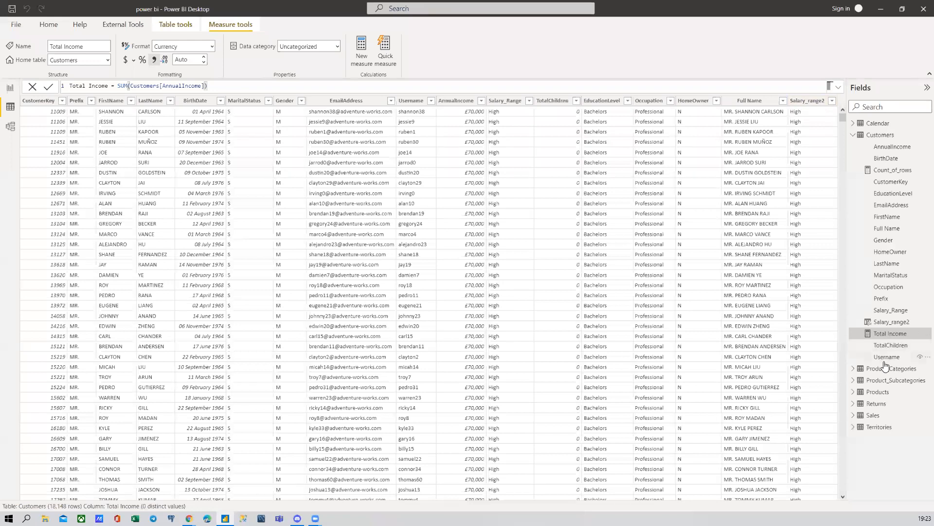
left_click(10, 87)
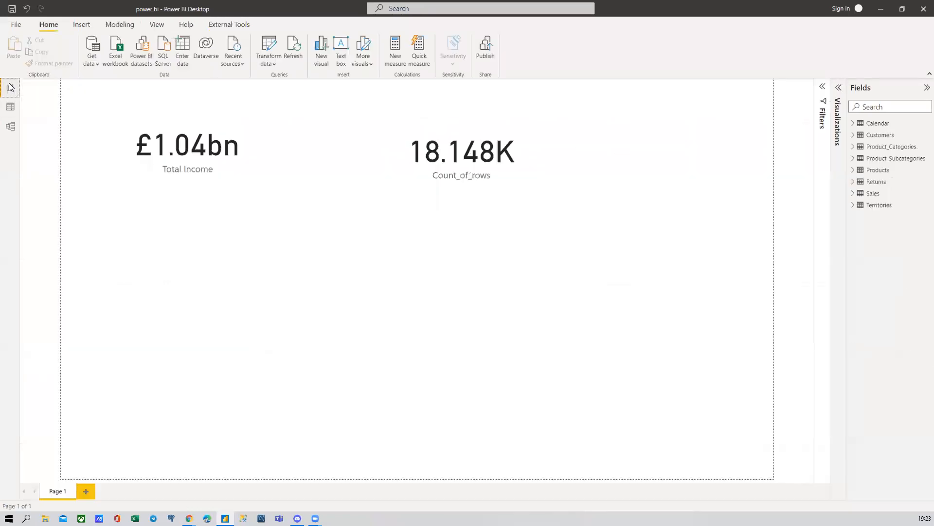
Select the Total Income card in the report, show its measure's formula in the Customers table, and return to the data view
left_click(545, 194)
left_click(235, 147)
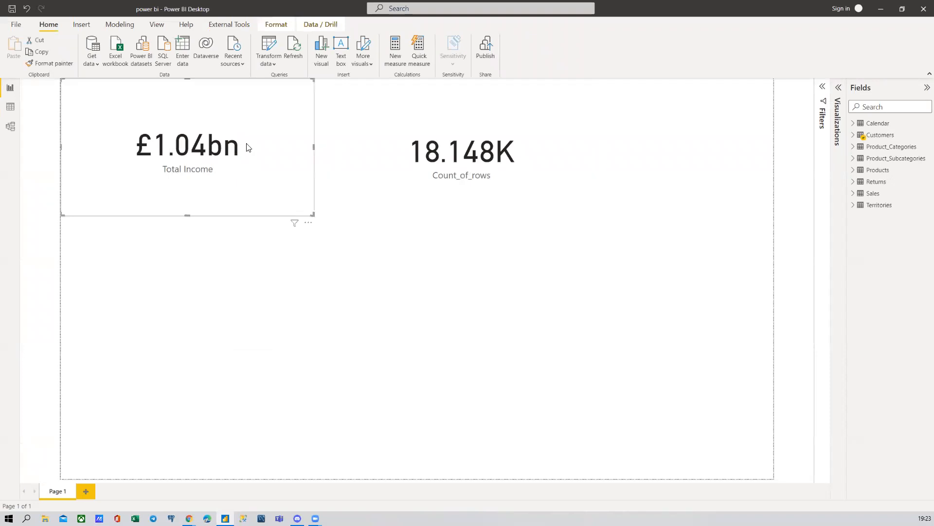
left_click(853, 135)
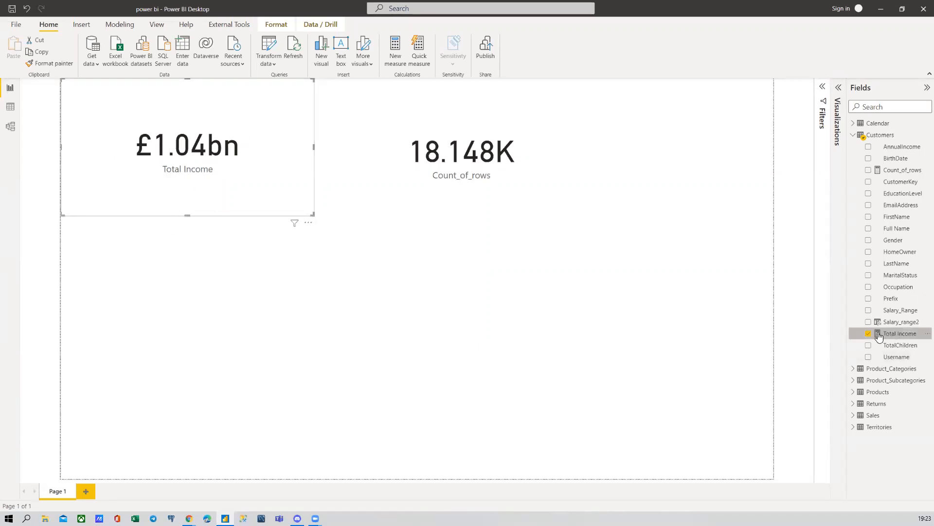
left_click(898, 334)
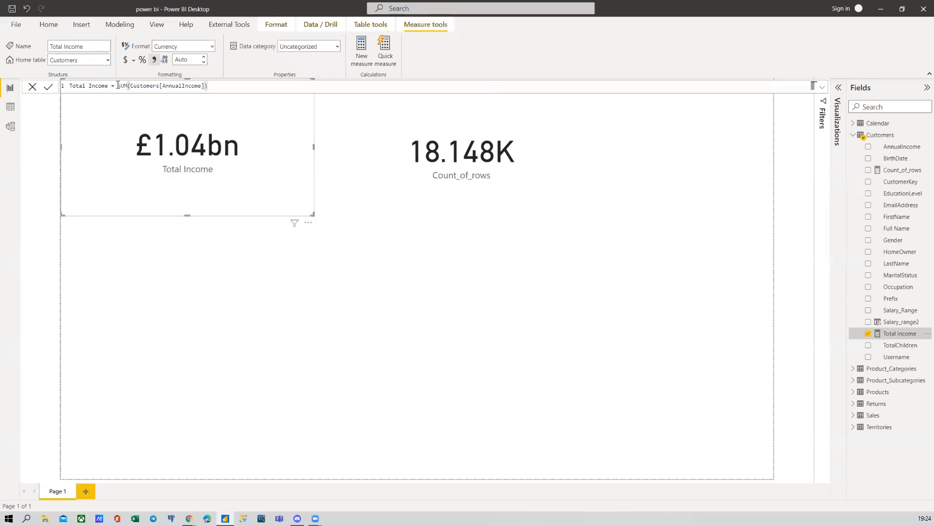
left_click(10, 106)
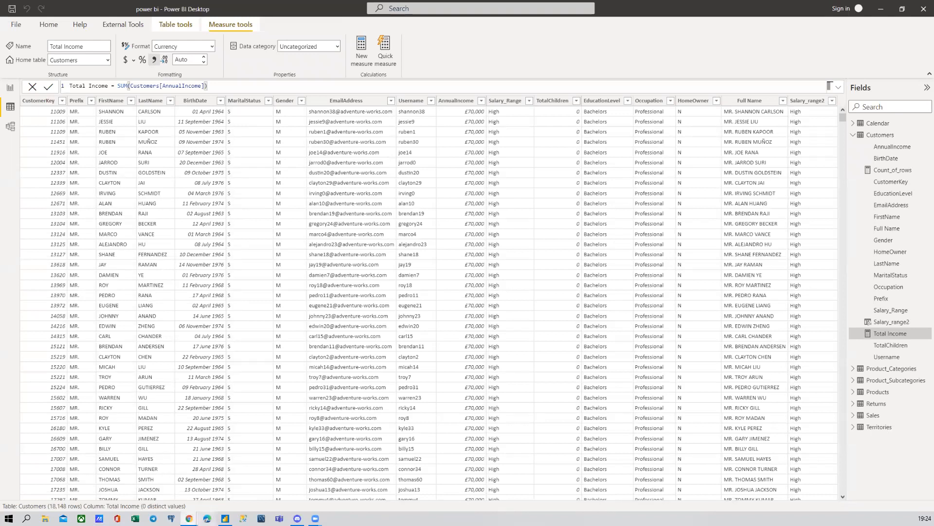
Switch to the POWER BI STUDY SESSION presentation in Google Slides and start the slideshow from slide 3 with the function categories
mouse_move(189, 517)
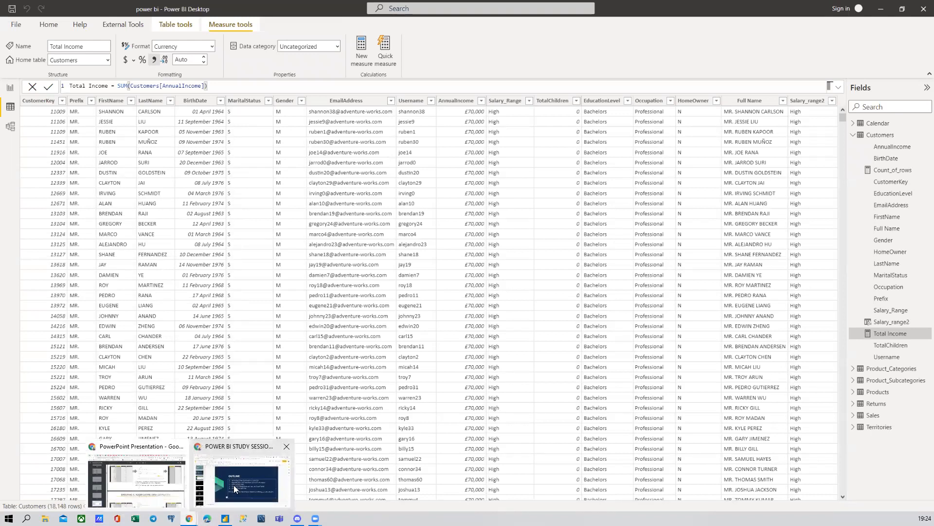
left_click(235, 484)
left_click(68, 225)
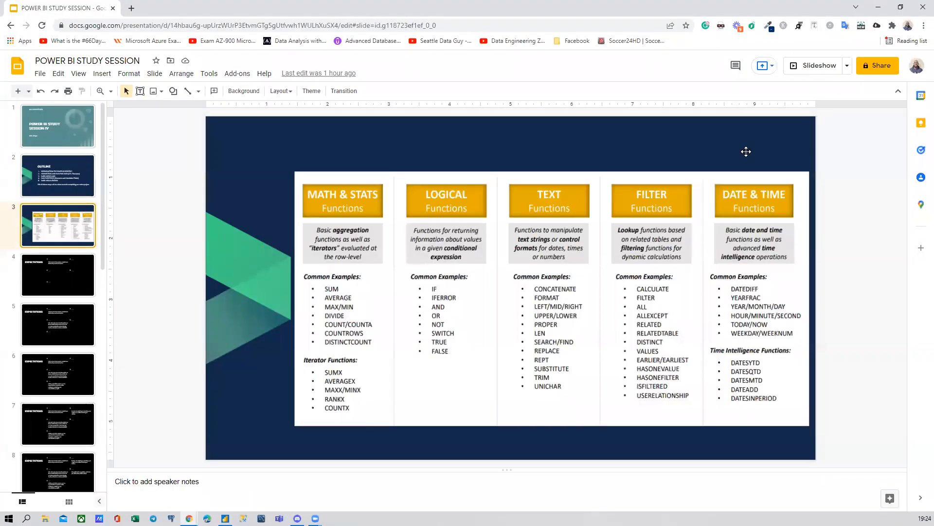
left_click(811, 65)
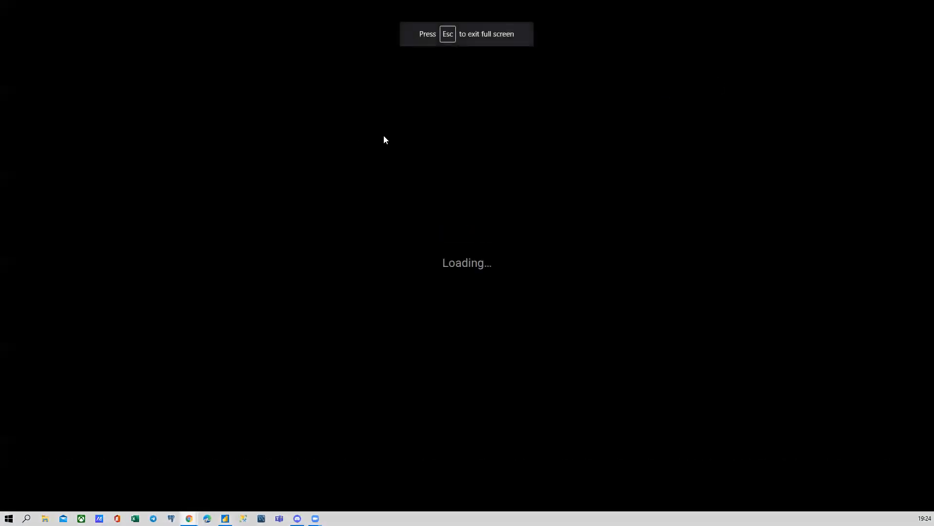
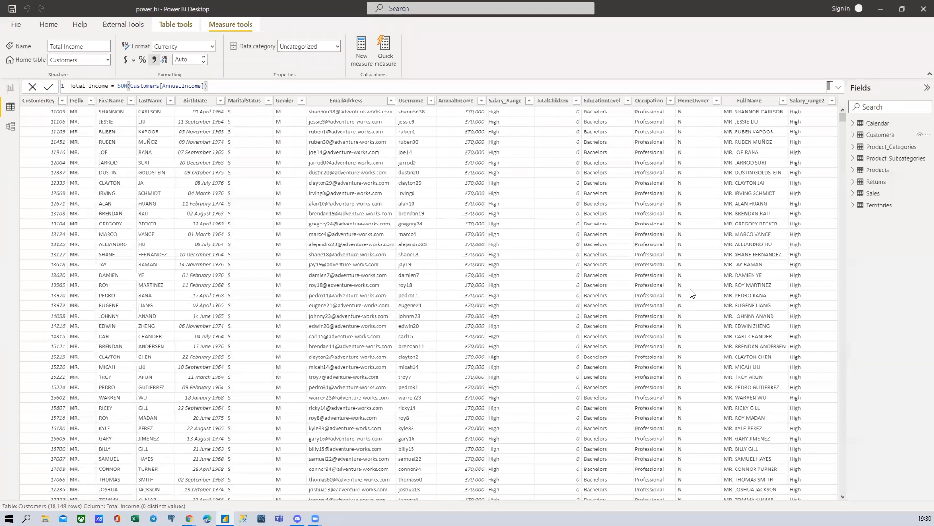
Show the formula of the Count_of_rows measure in the Customers table, then select the table and collapse its field list
left_click(856, 138)
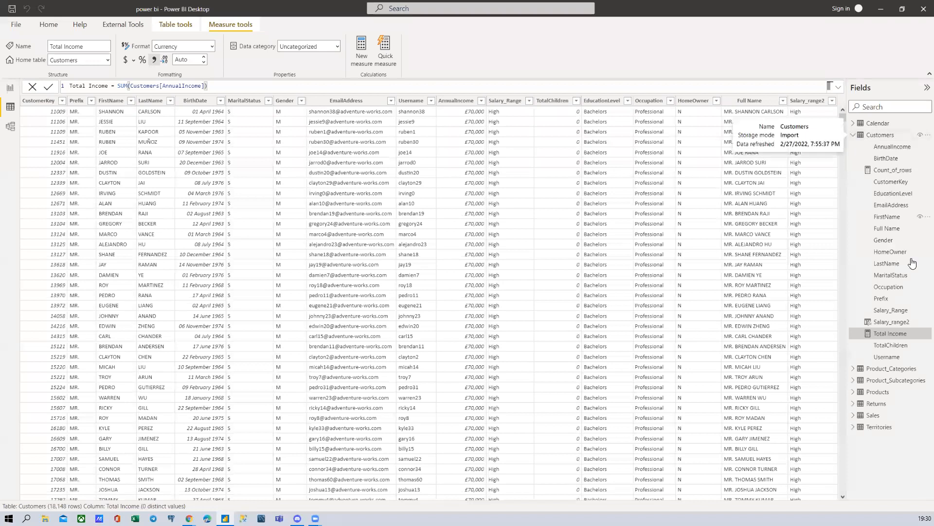
left_click(892, 171)
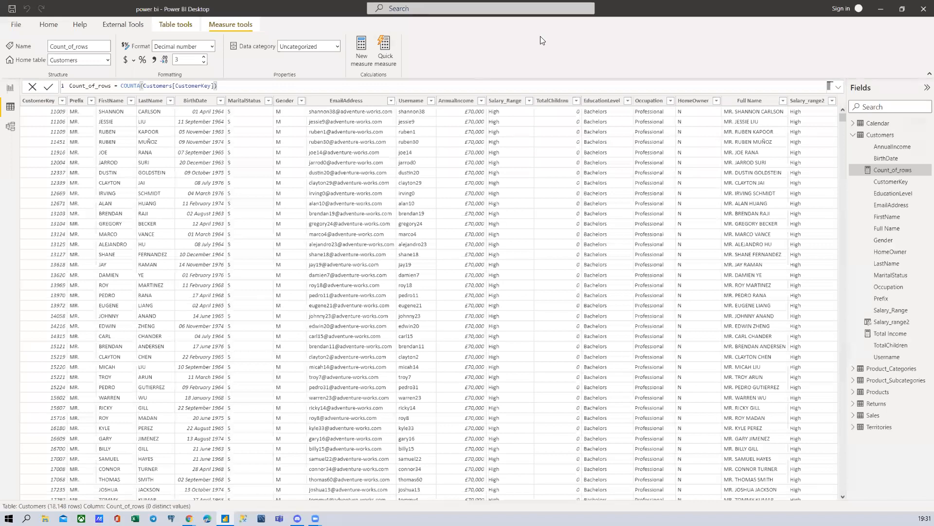
left_click(890, 137)
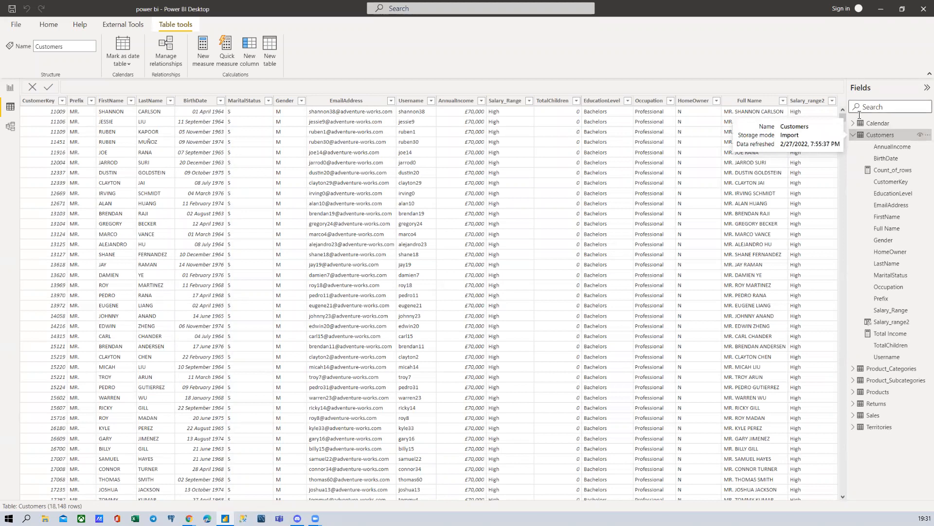
left_click(853, 135)
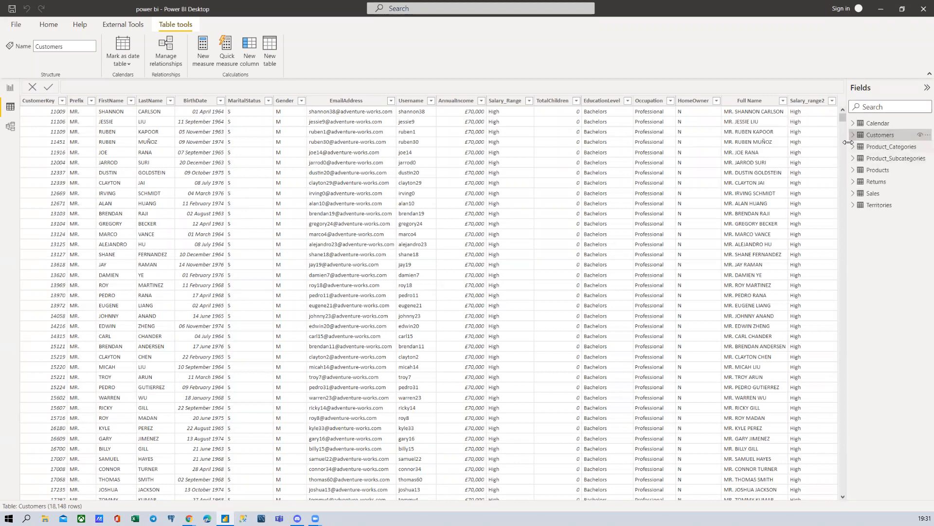
View the data of the Product_Categories, Product_Subcategories and Products tables, and check the commands available for Products
left_click(854, 146)
left_click(883, 149)
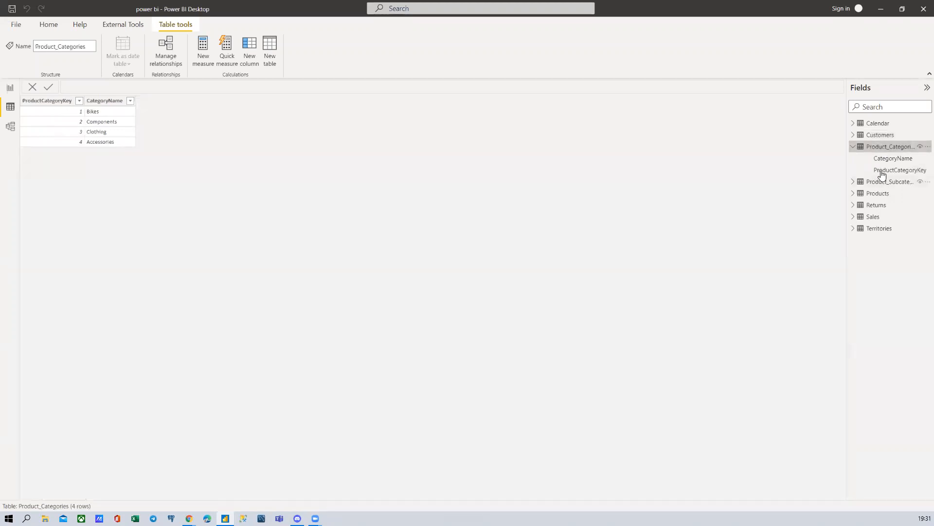
left_click(879, 185)
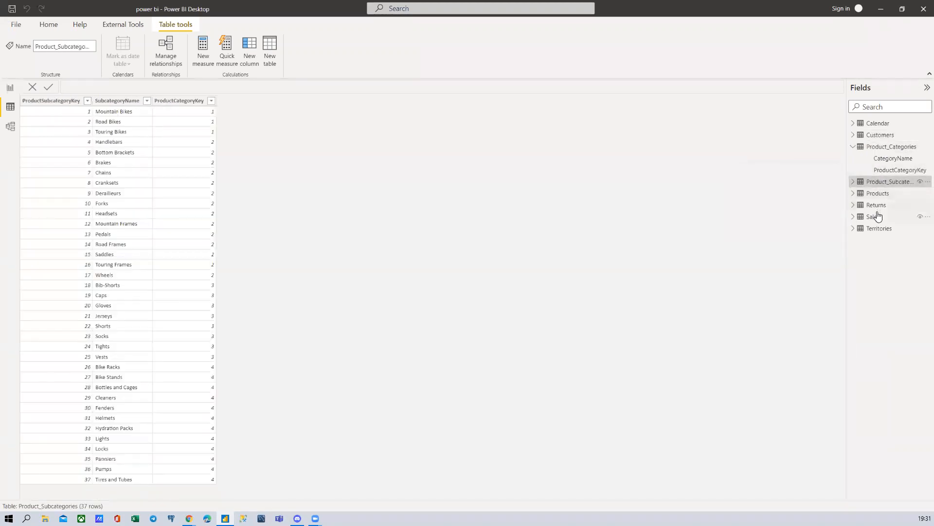
left_click(878, 194)
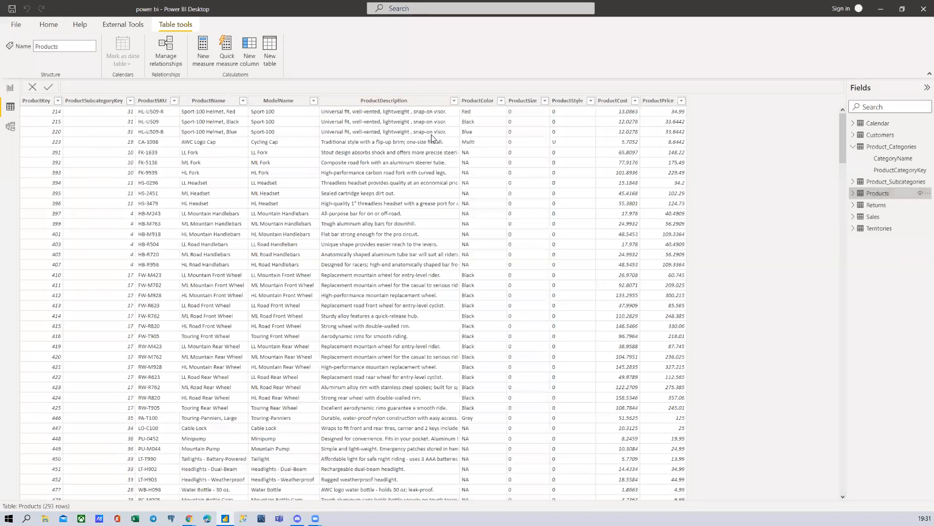
left_click(853, 146)
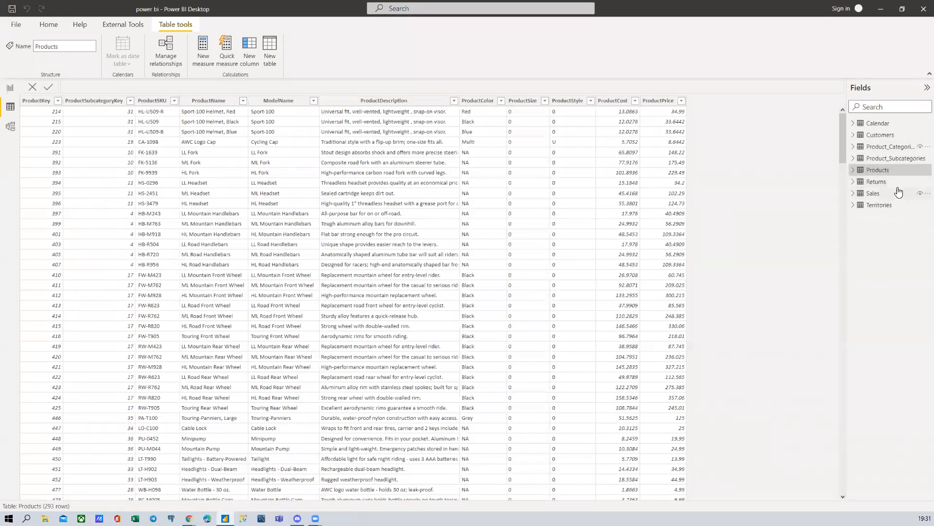
right_click(876, 171)
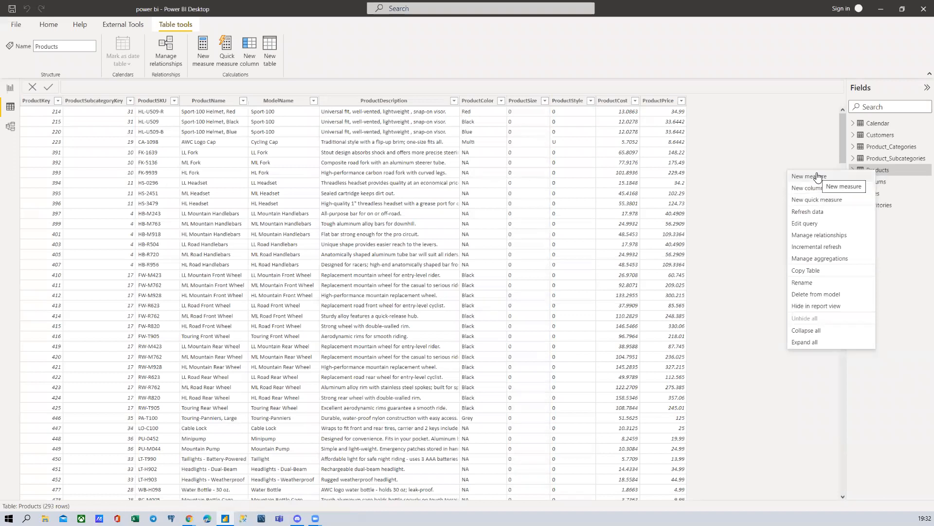
left_click(798, 142)
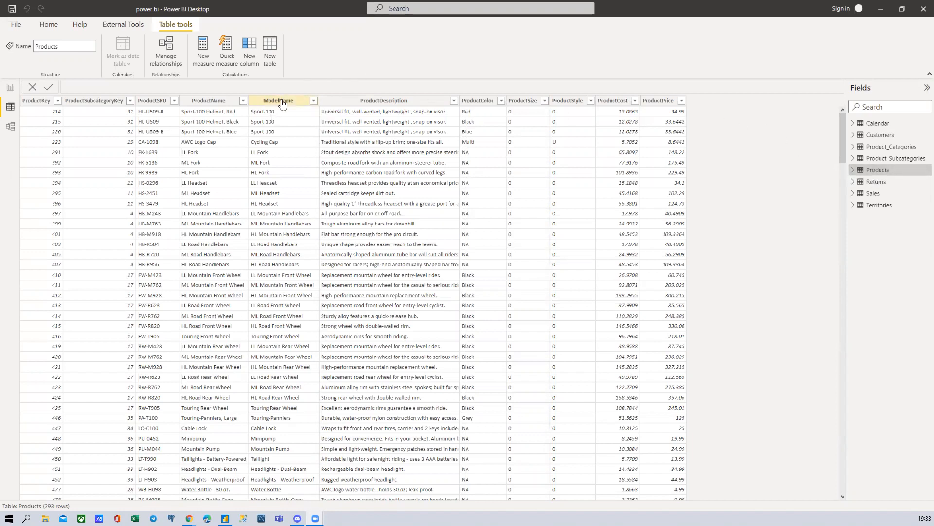
Start a calculated column named length in the Products table using the LEN function, and show that function's description
right_click(876, 172)
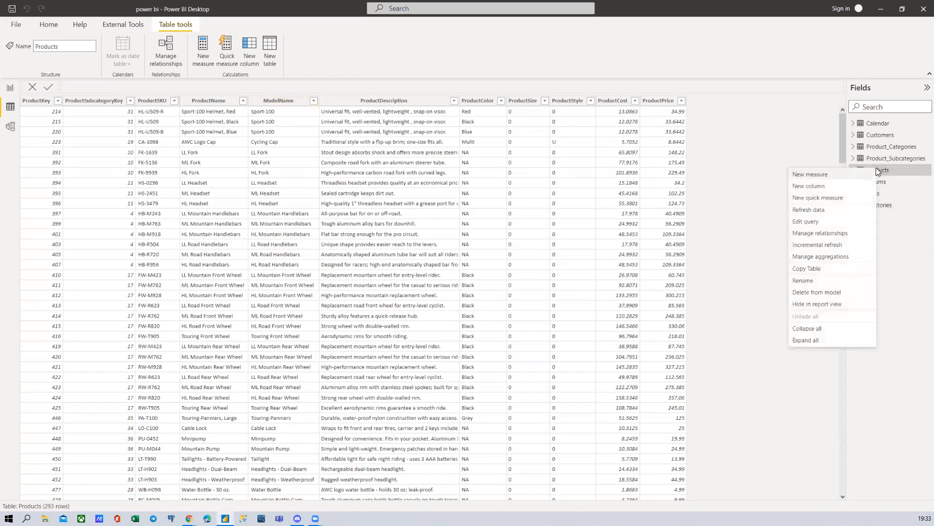
left_click(812, 187)
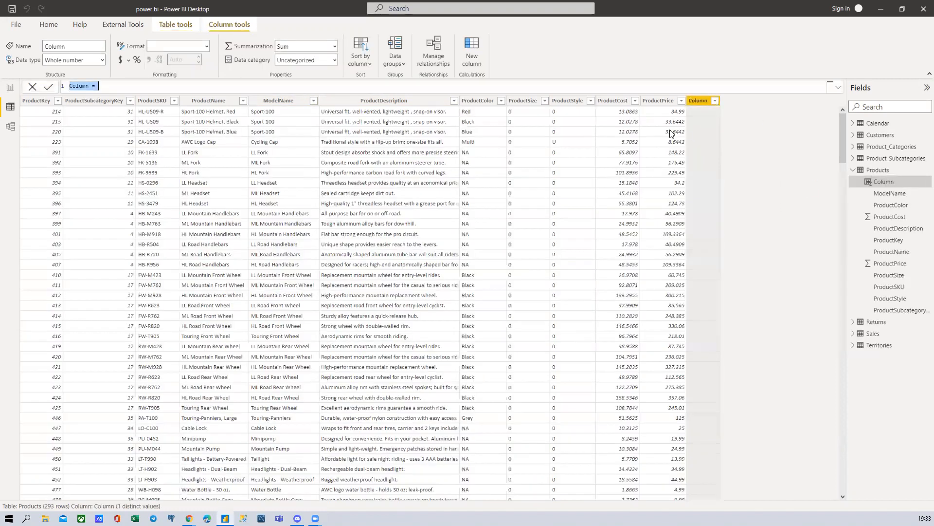
type("lenght")
key("BackSpace")
key("BackSpace")
type("th =")
type("LEN")
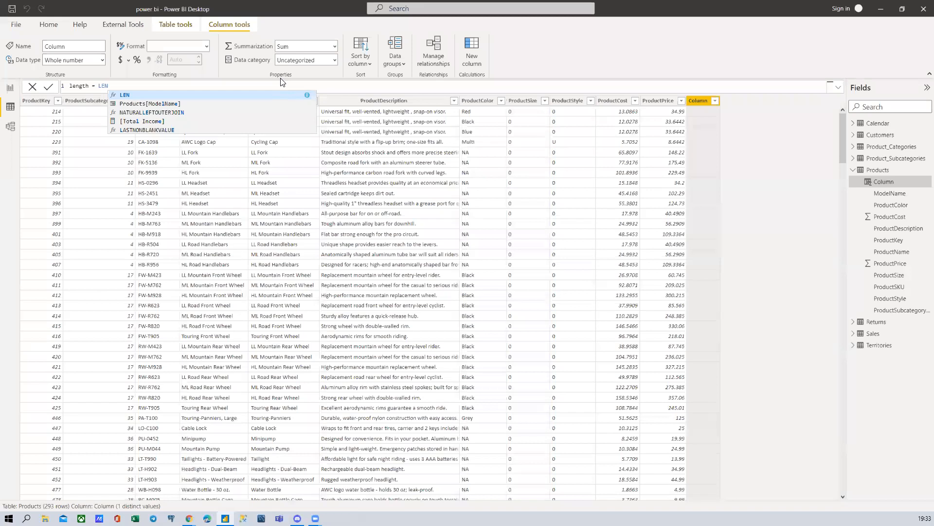
key("Escape")
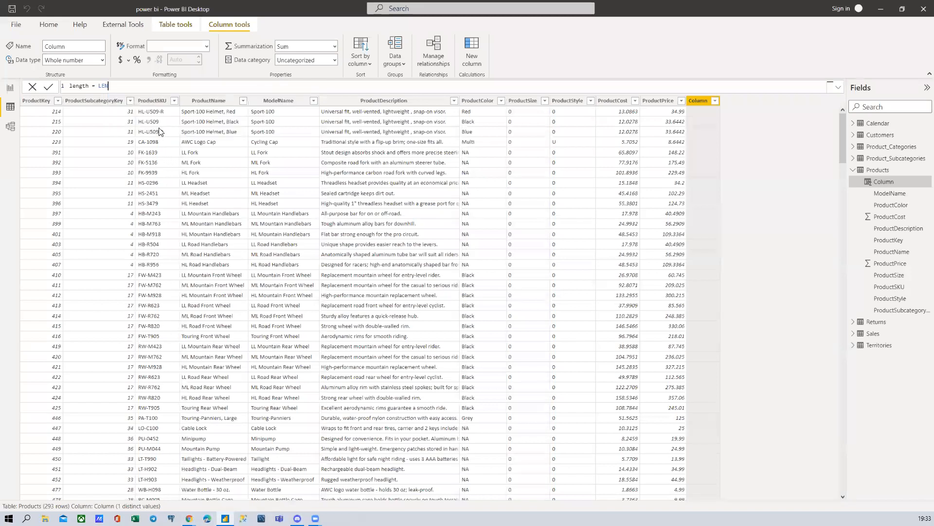
key("ctrl+space")
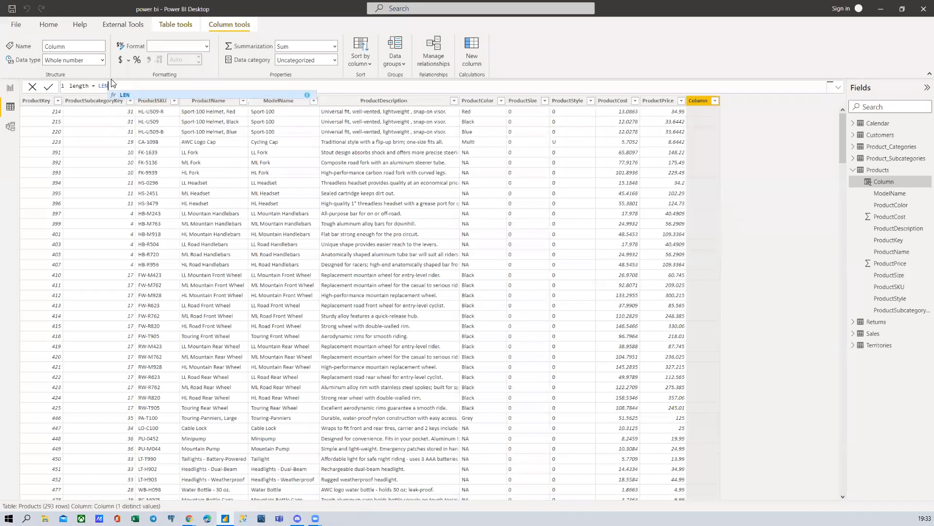
left_click(307, 97)
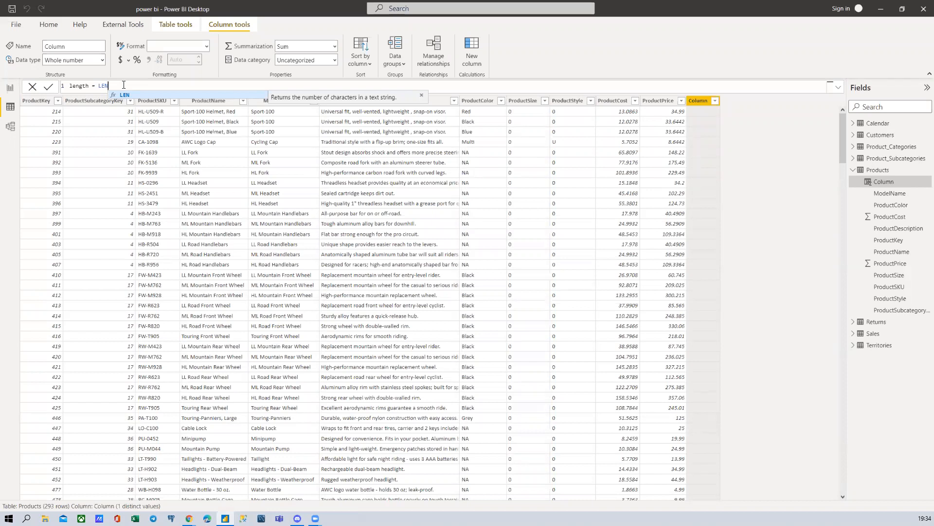
Complete the length column's formula as LEN(Products[ModelName]), apply it, and look through the rows
type("(")
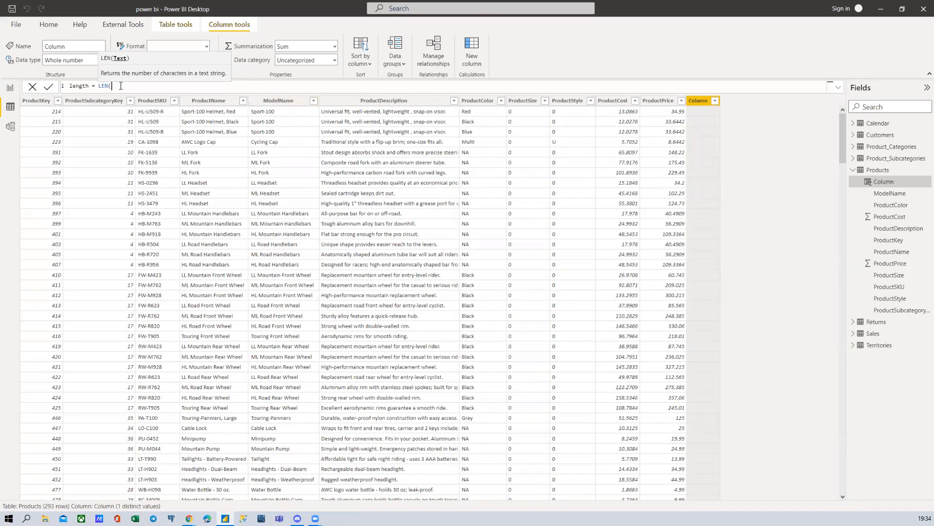
type("MODEL")
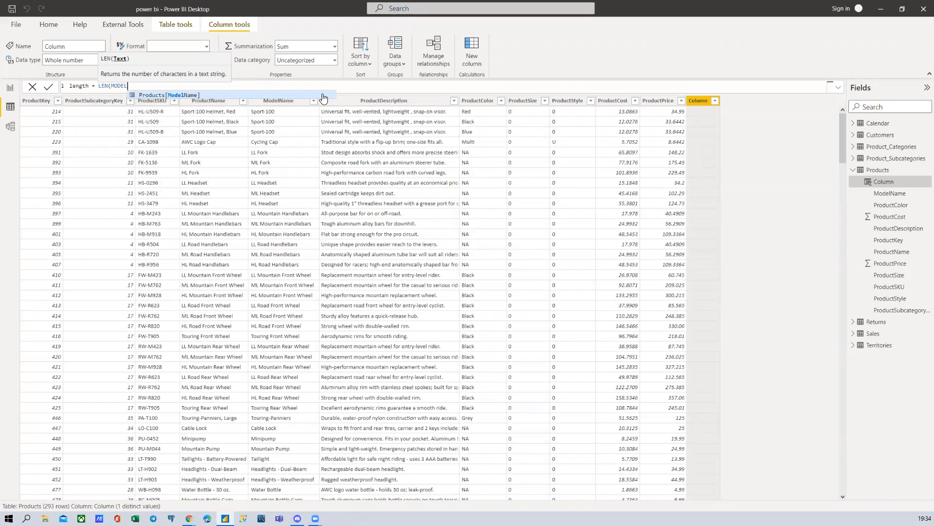
left_click(197, 94)
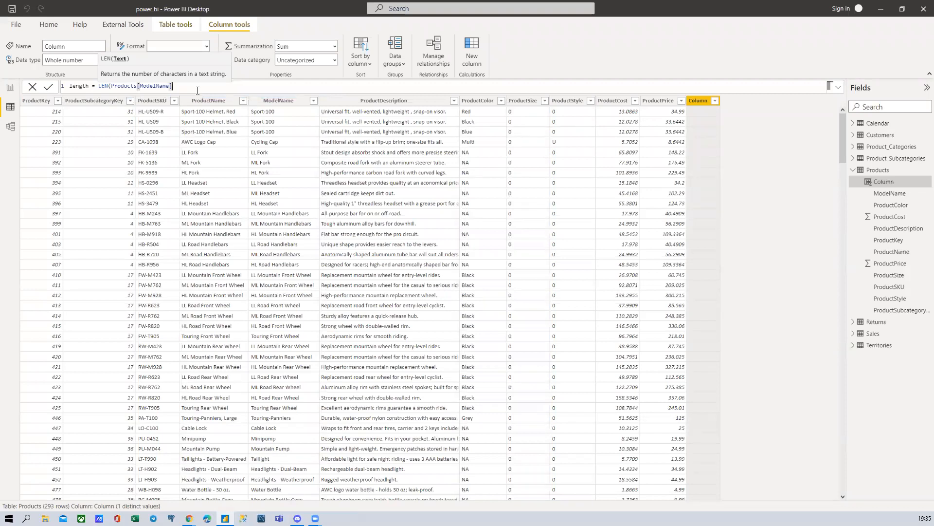
type(")")
key("Return")
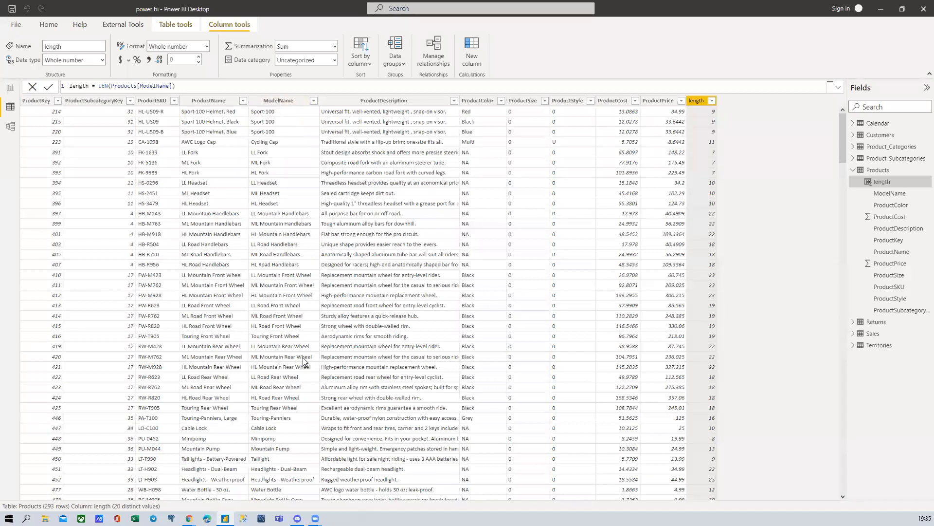
scroll(783, 287, "down", 3)
scroll(783, 287, "up", 3)
right_click(879, 171)
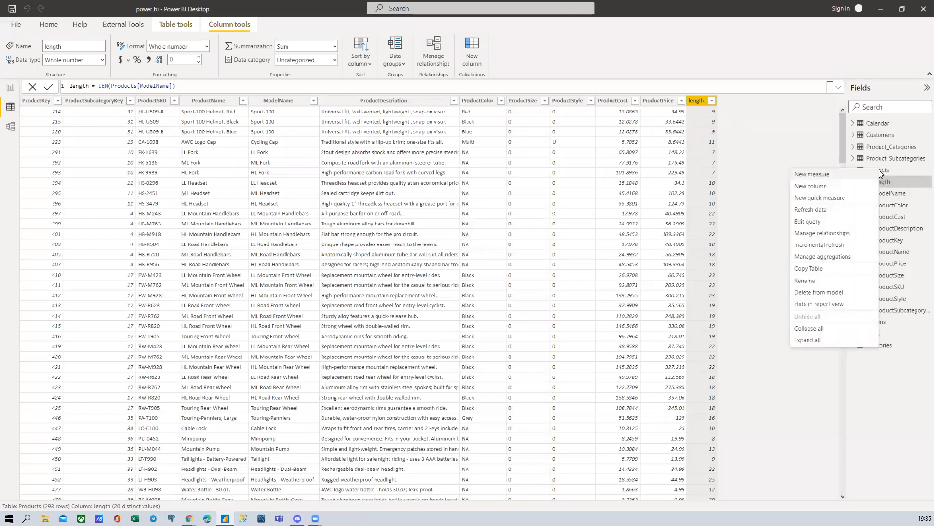
left_click(820, 176)
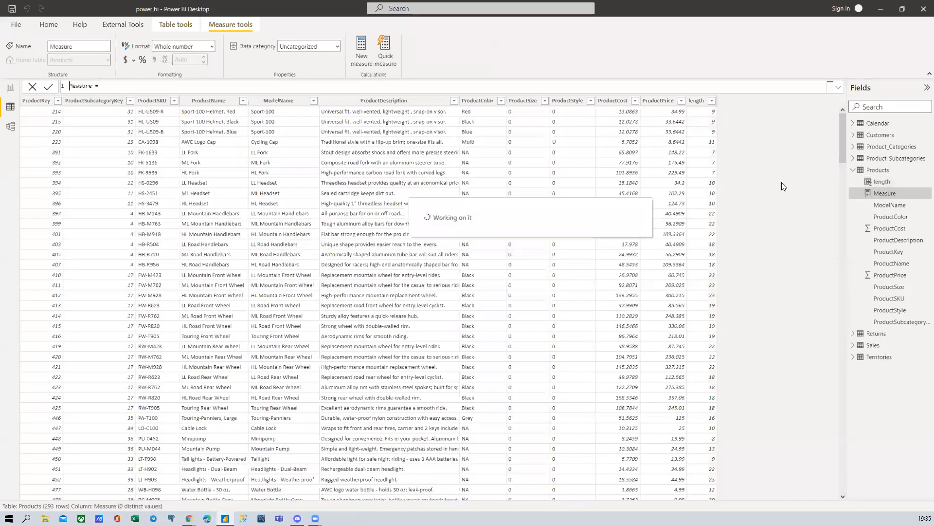
left_click(27, 88)
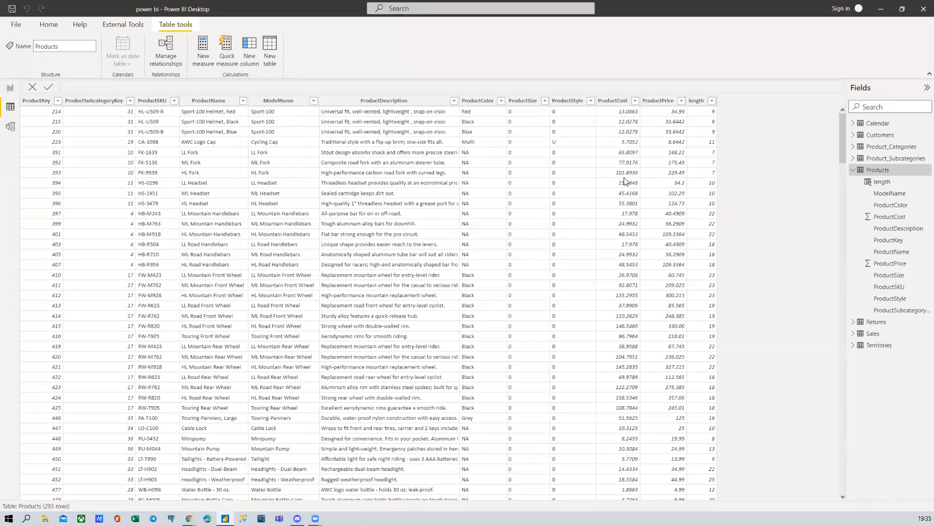
Start a measure named TotalCost in the Products table using the SUM function
scroll(626, 180, "down", 1)
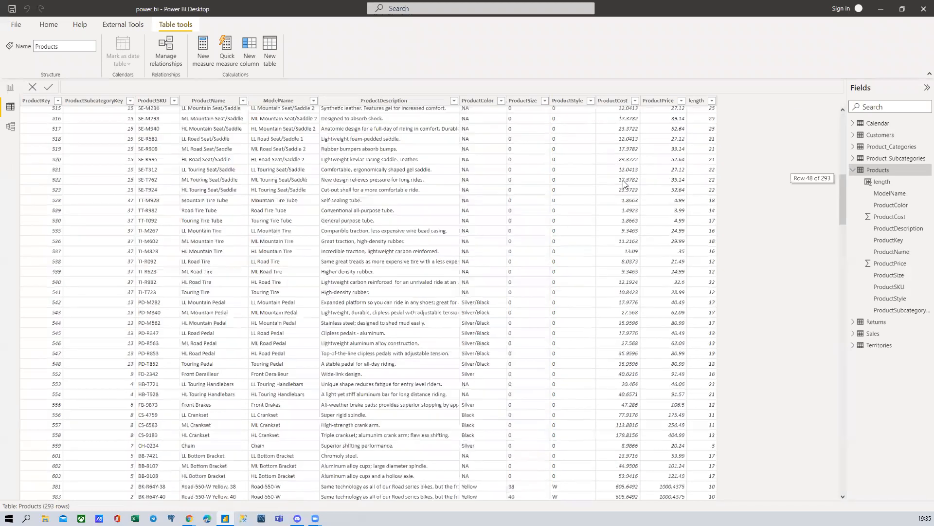
scroll(625, 187, "up", 1)
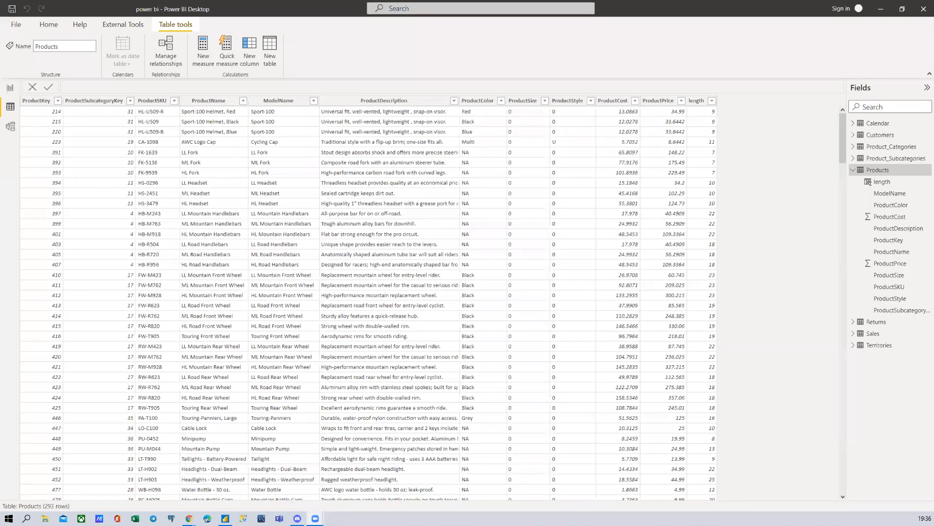
right_click(890, 171)
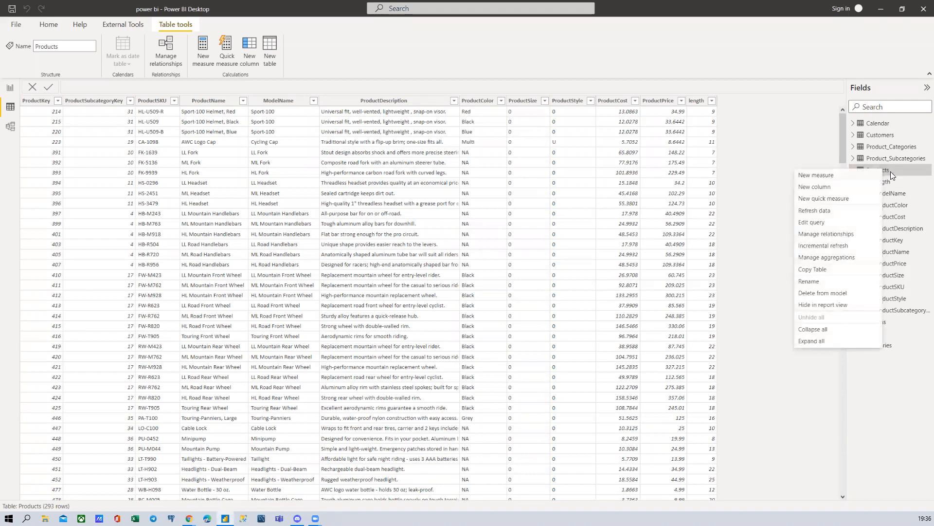
left_click(817, 176)
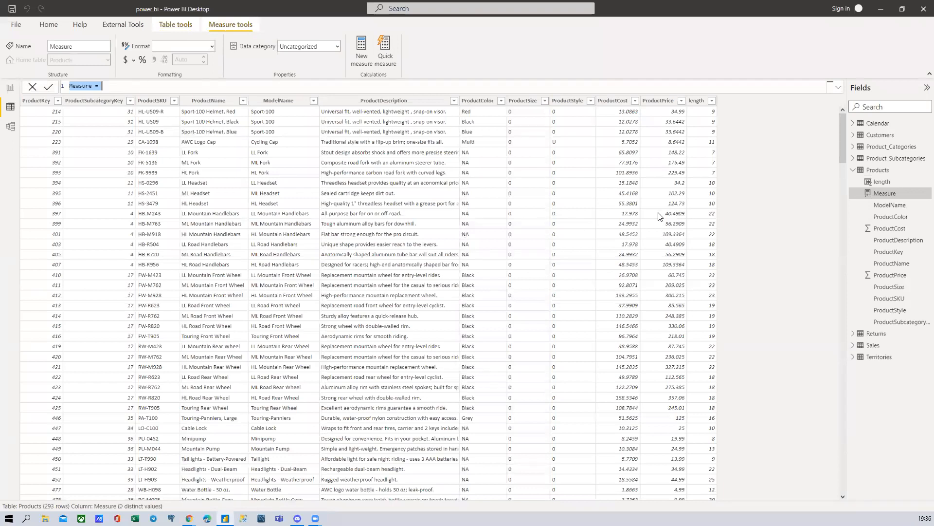
type("TotalCost =")
type("SUM")
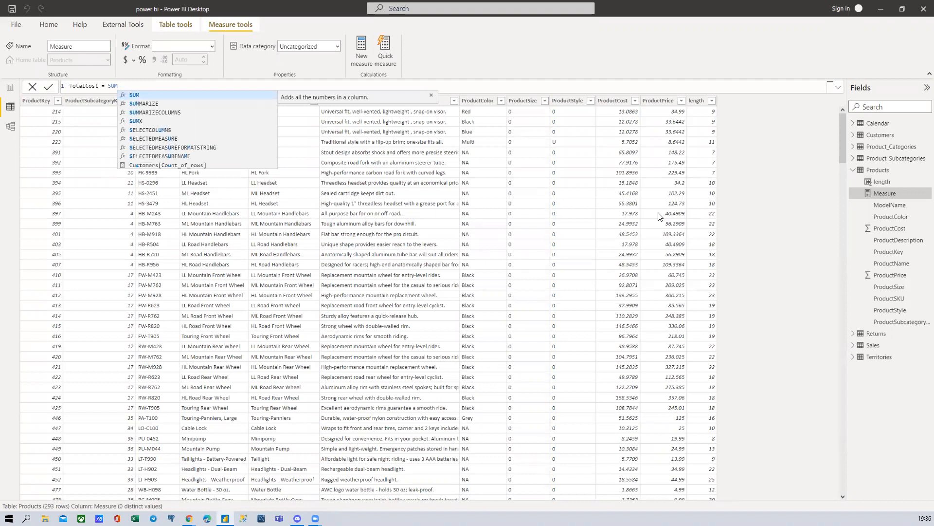
type("(")
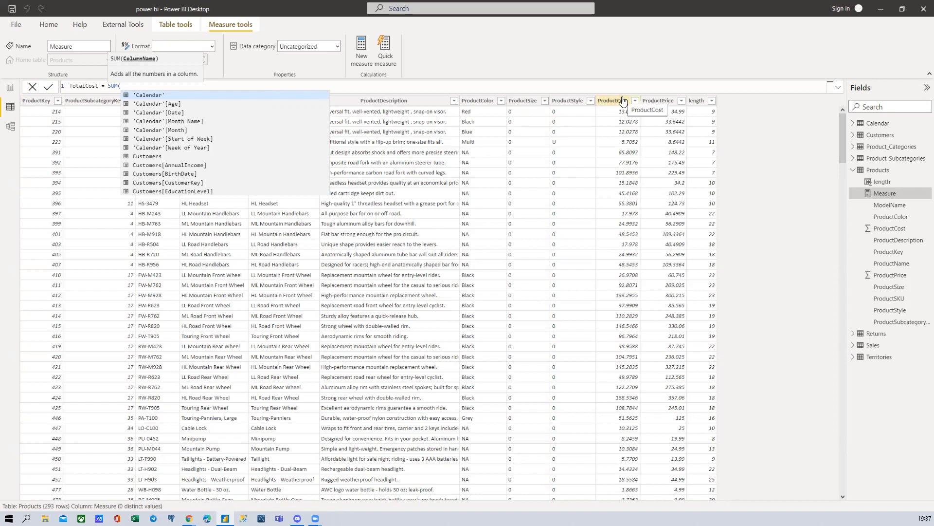
Complete the TotalCost measure's formula as SUM(Products[ProductCost]) and apply it
type("PRODUC")
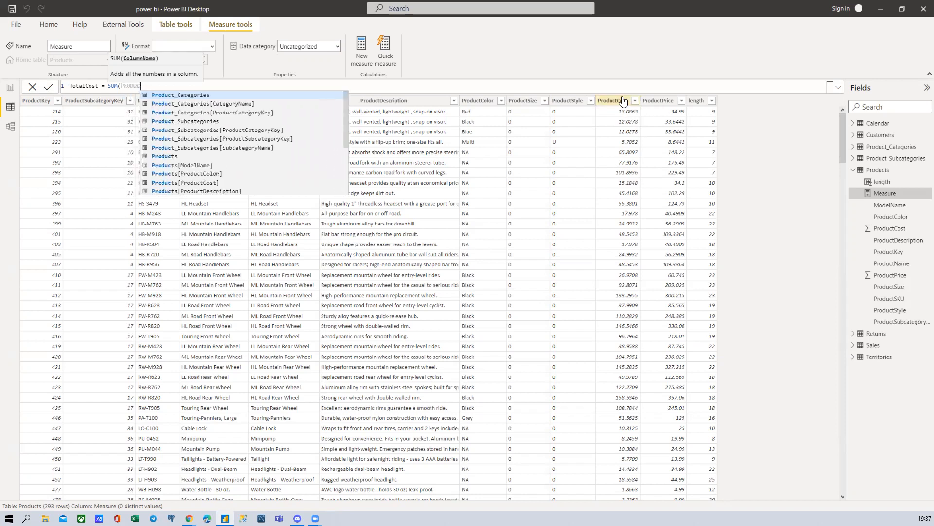
type("T")
key("Down")
key("Down")
key("Down")
key("Down")
key("Down")
key("Down")
key("Down")
key("Down")
key("Down")
key("Down")
key("Up")
key("Up")
key("Down")
key("Down")
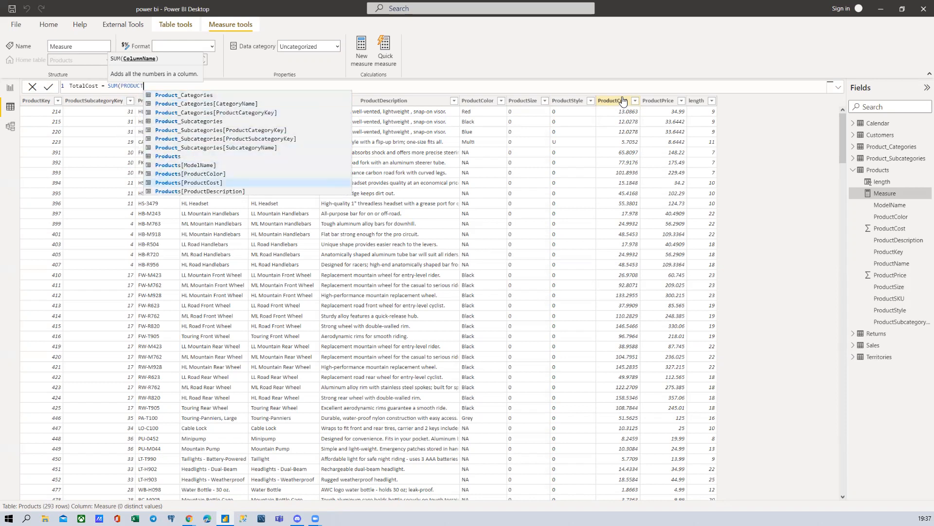
key("Tab")
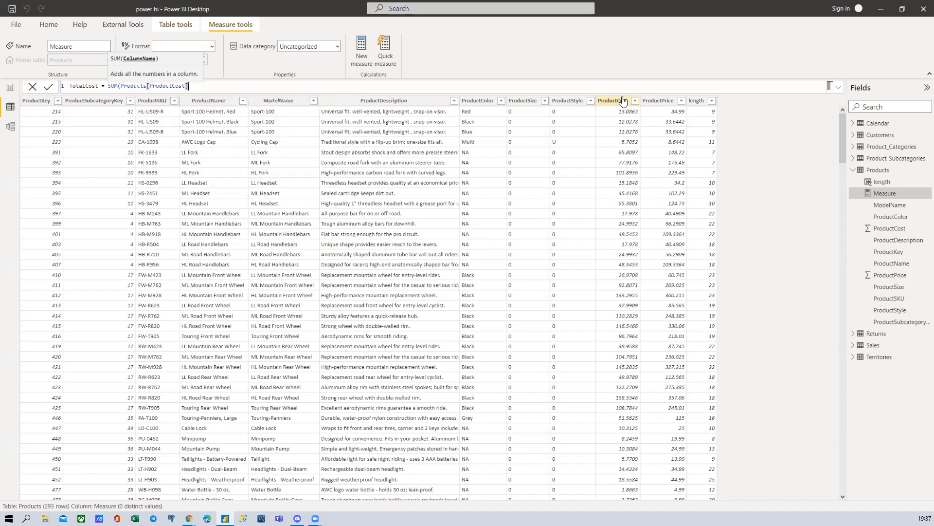
type(")")
key("Return")
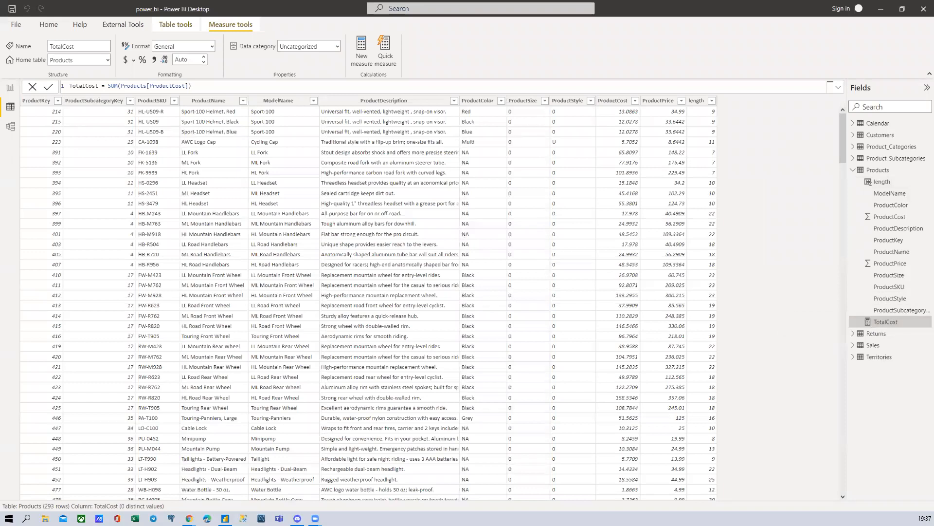
Shrink the Total Income and Count_of_rows cards on the report page to free up space
left_click(11, 88)
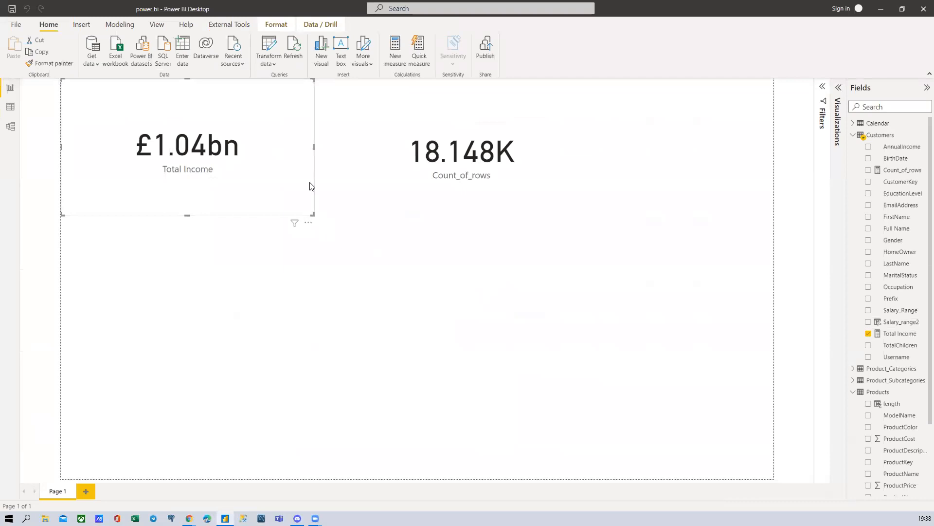
left_click_drag(309, 215, 229, 168)
left_click(419, 210)
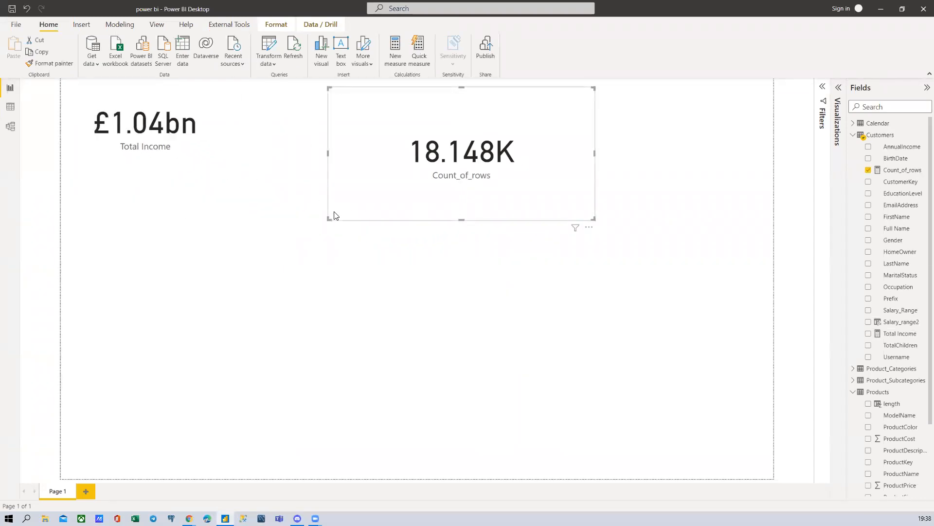
left_click_drag(327, 220, 471, 159)
left_click(483, 219)
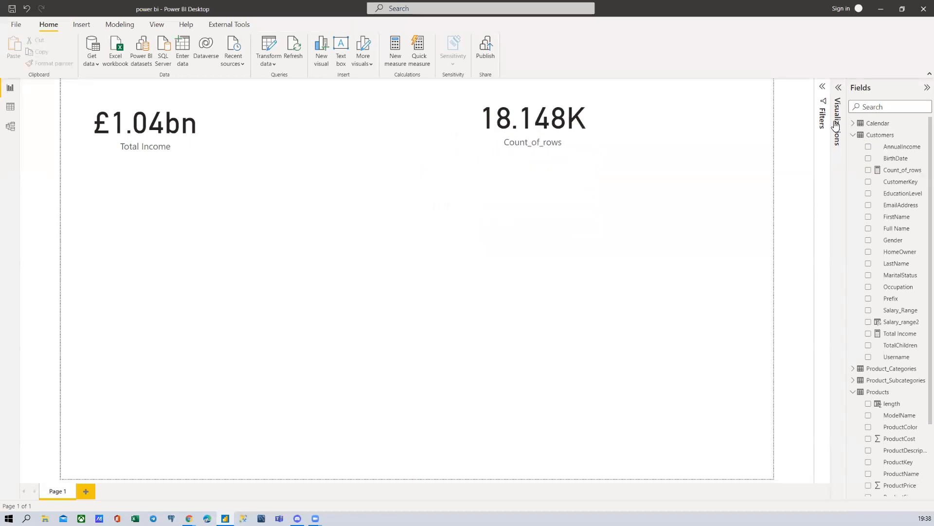
Add a card visual showing the TotalCost measure from Products, placed below and between the two existing cards
left_click(836, 89)
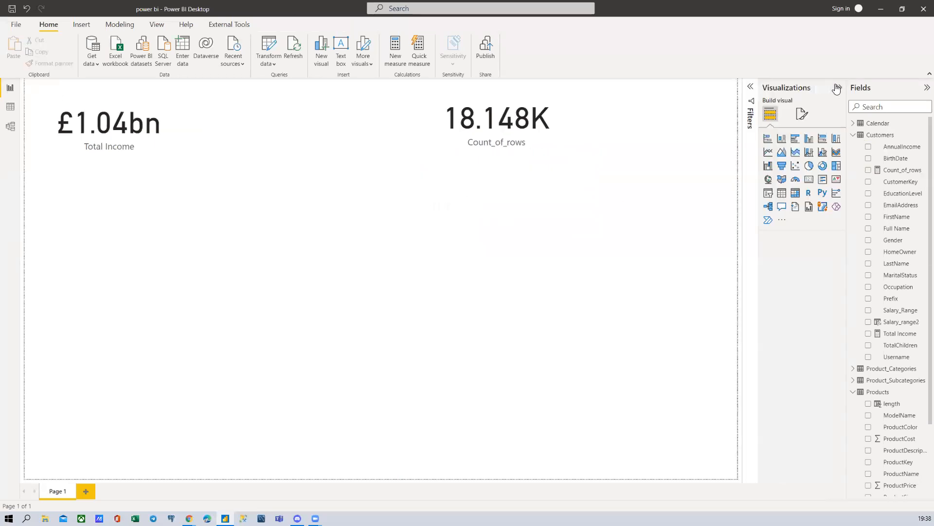
left_click(810, 181)
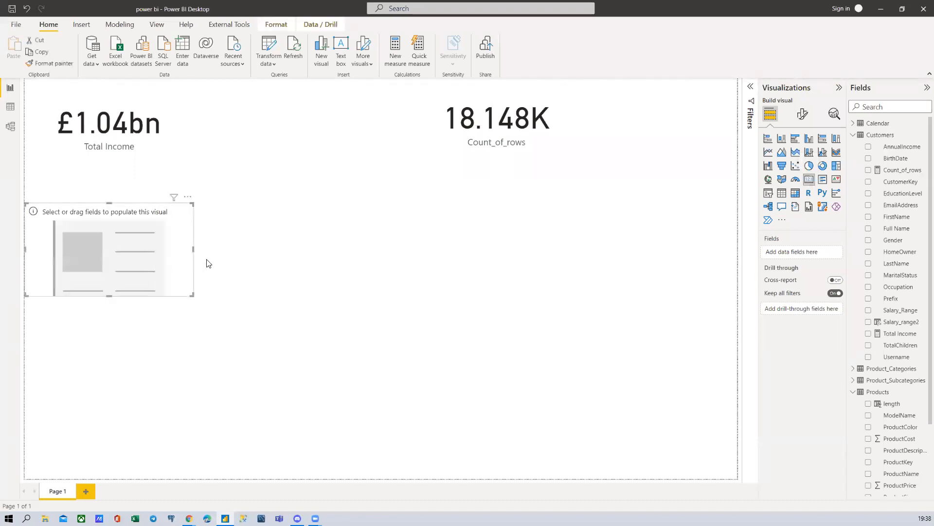
left_click(853, 135)
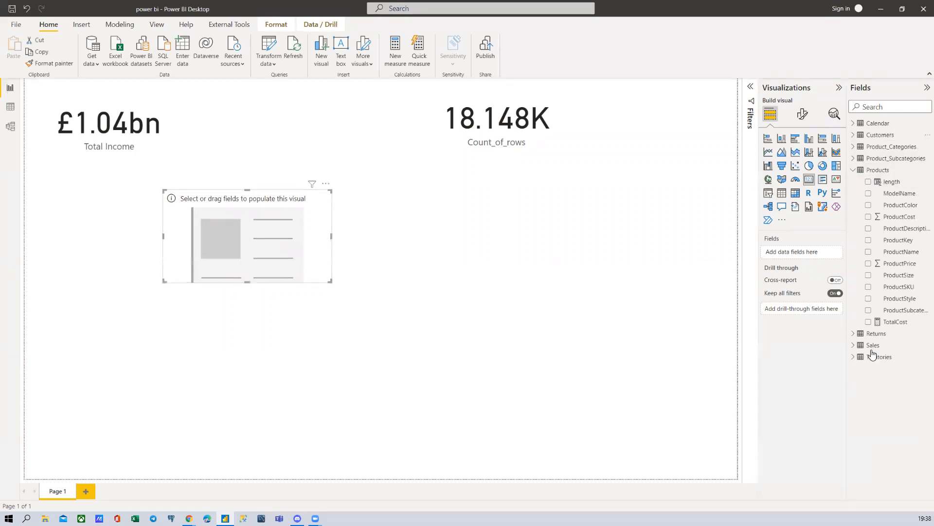
left_click(868, 322)
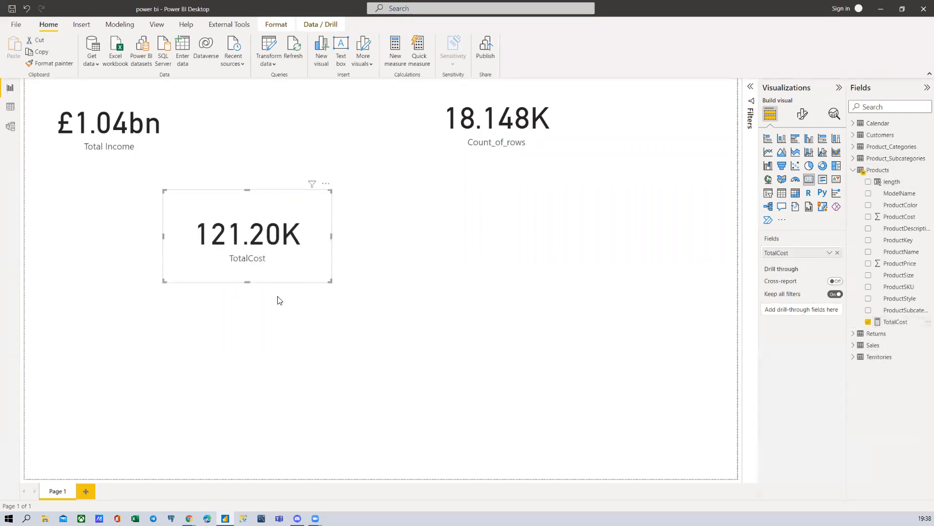
left_click_drag(292, 273, 305, 282)
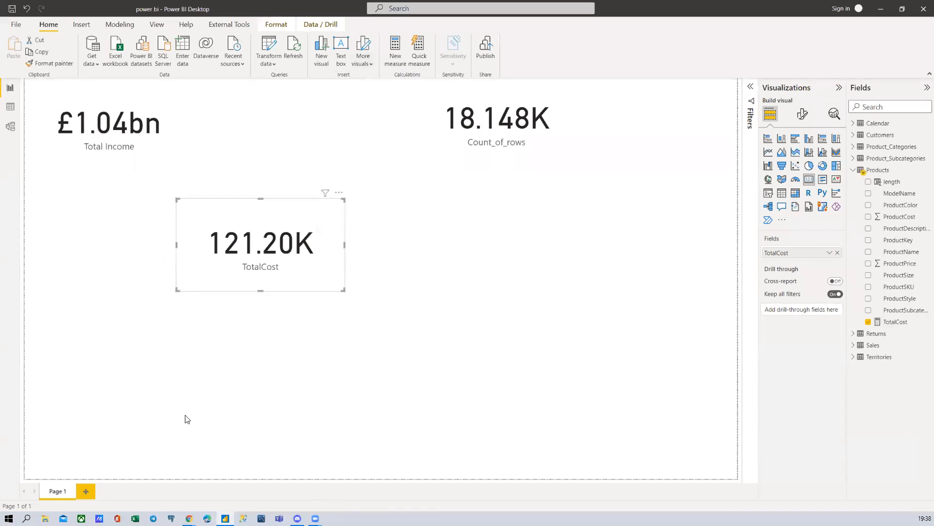
Show the length column's formula in the Products data, and start a calculated column named caps using the UPPER function
left_click(11, 108)
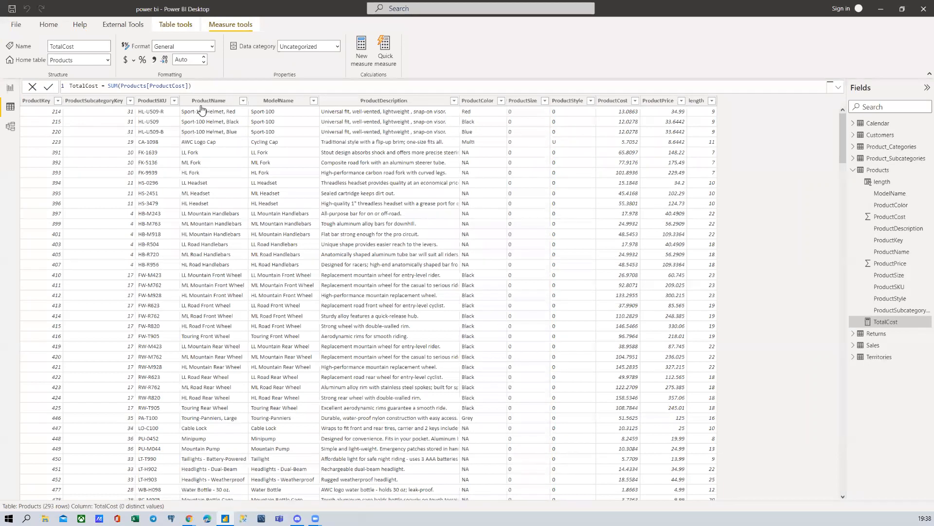
left_click(885, 188)
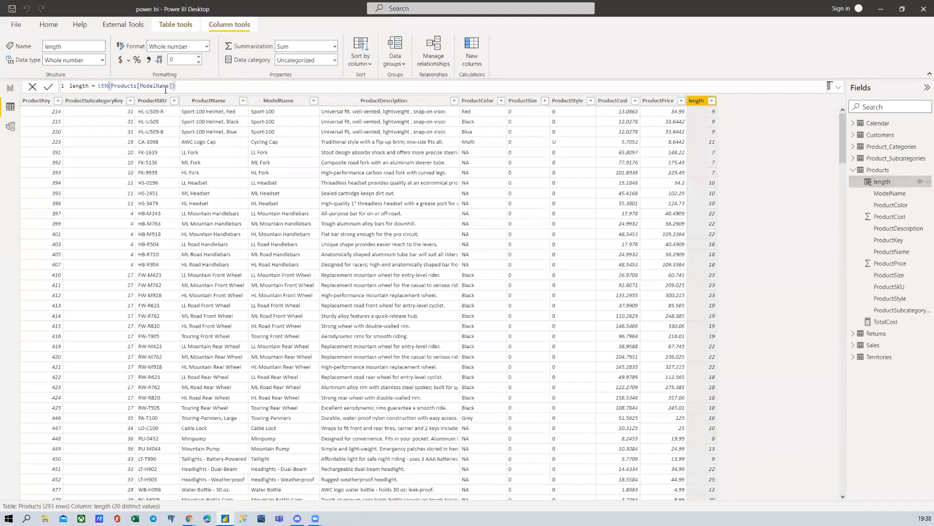
right_click(881, 171)
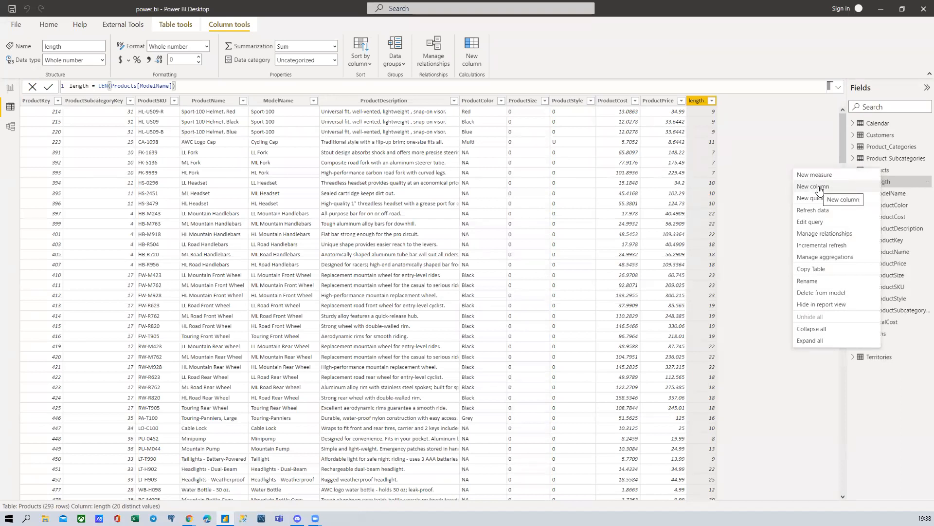
left_click(819, 188)
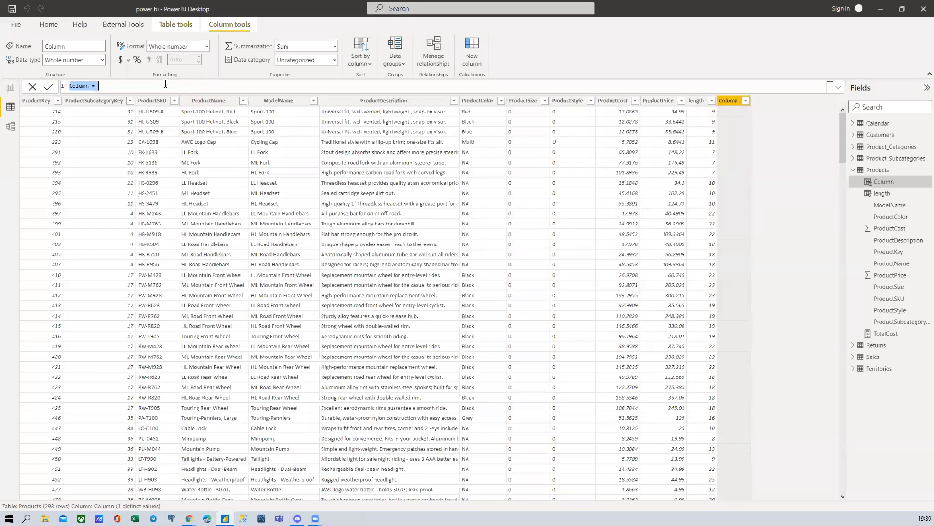
type("caps = UPPER")
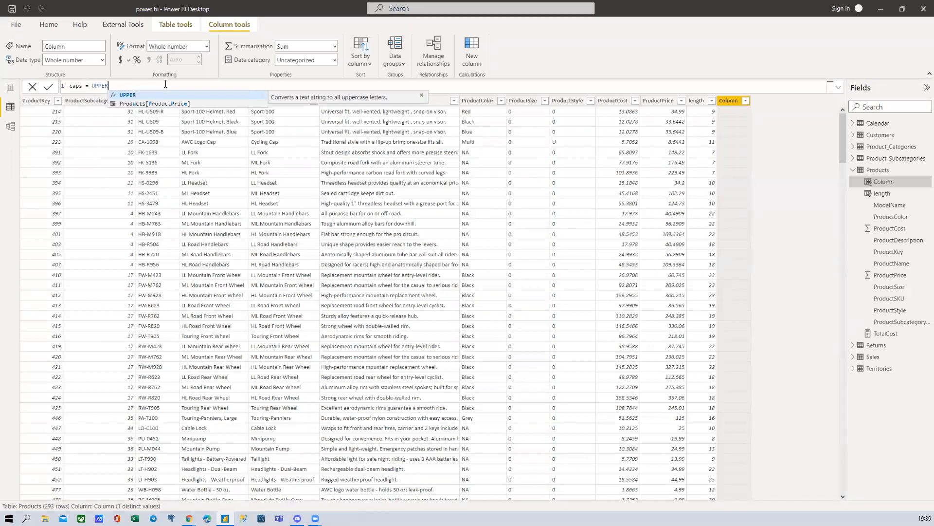
type("(")
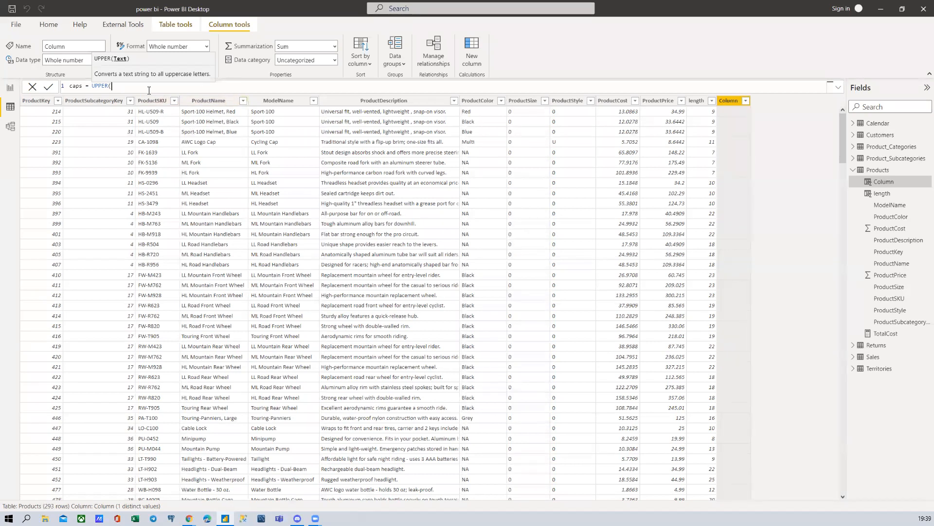
Complete the caps column's formula as UPPER(Products[ProductName]), apply it, and highlight the function's argument
type("PRODU")
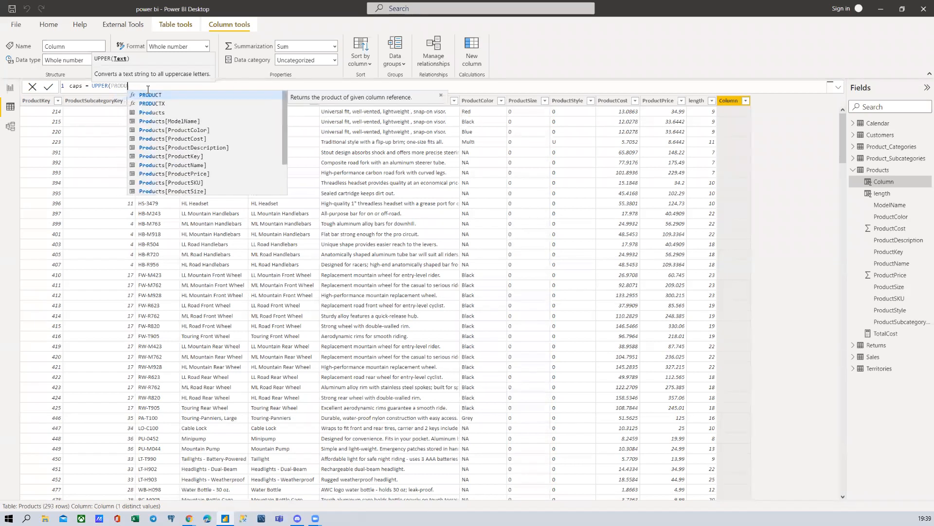
type("CTNAME")
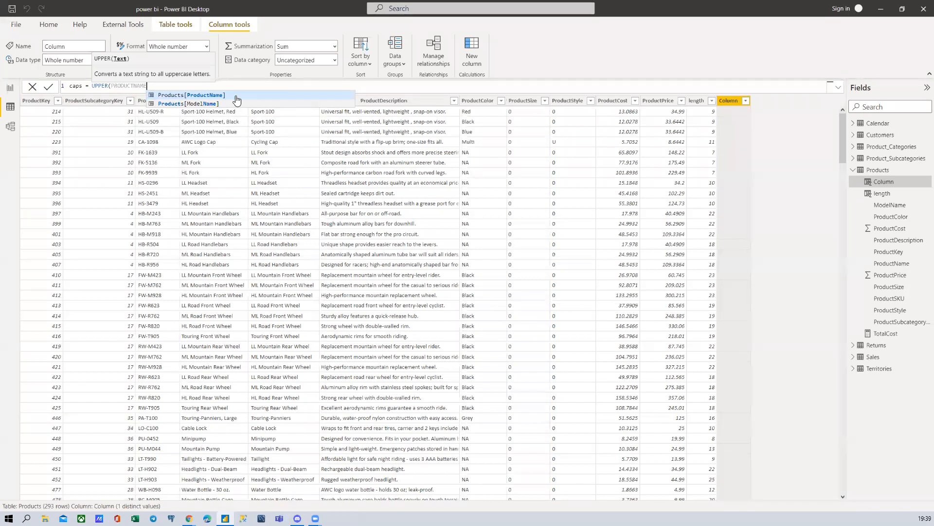
left_click(211, 95)
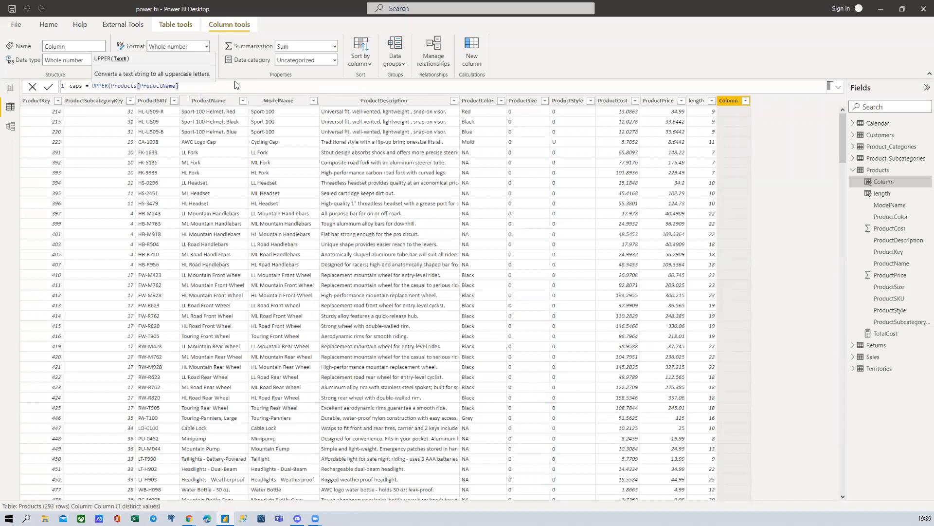
type(")")
key("Return")
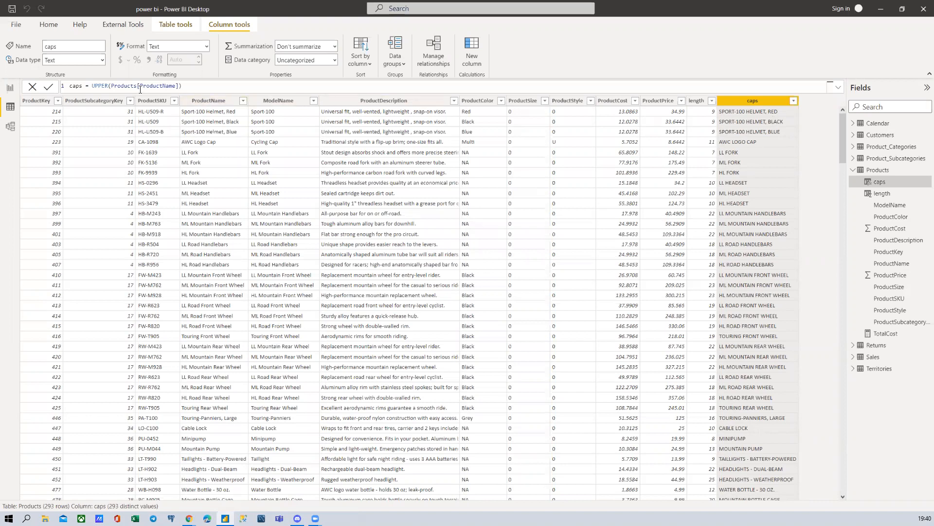
left_click_drag(111, 85, 180, 86)
left_click(198, 87)
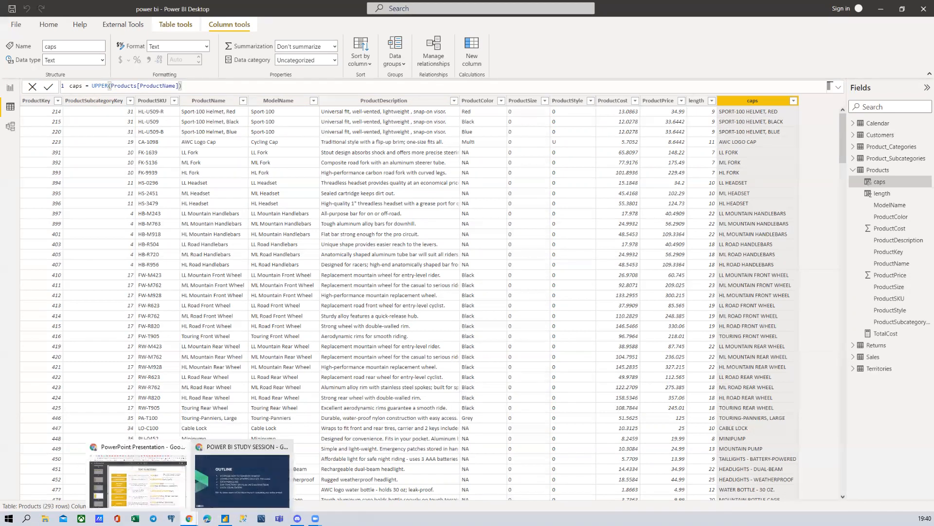
Switch to the POWER BI STUDY SESSION slideshow in Chrome and show the slide listing common functions by category
left_click(246, 471)
left_click(112, 211)
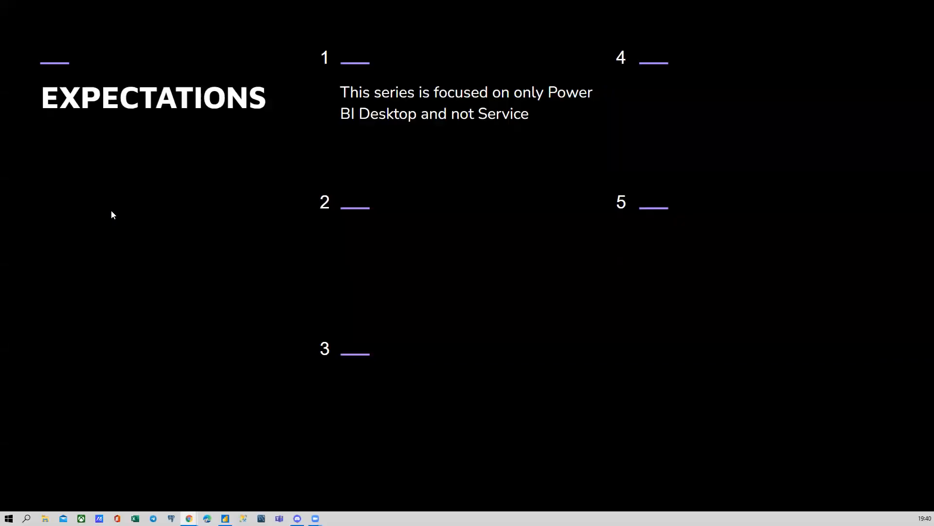
key("Left")
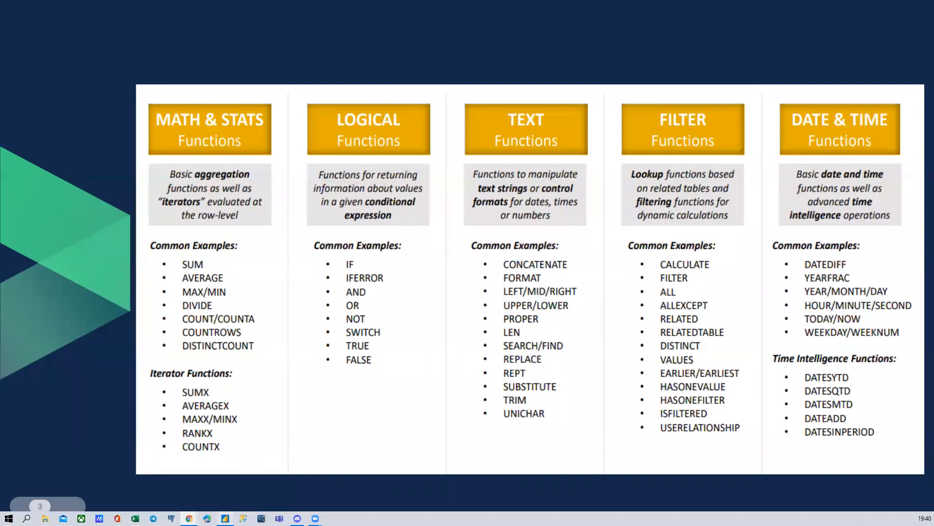
Switch back to Power BI Desktop and replace the caps column's UPPER expression with FORMAT
left_click(225, 518)
left_click_drag(182, 86, 93, 85)
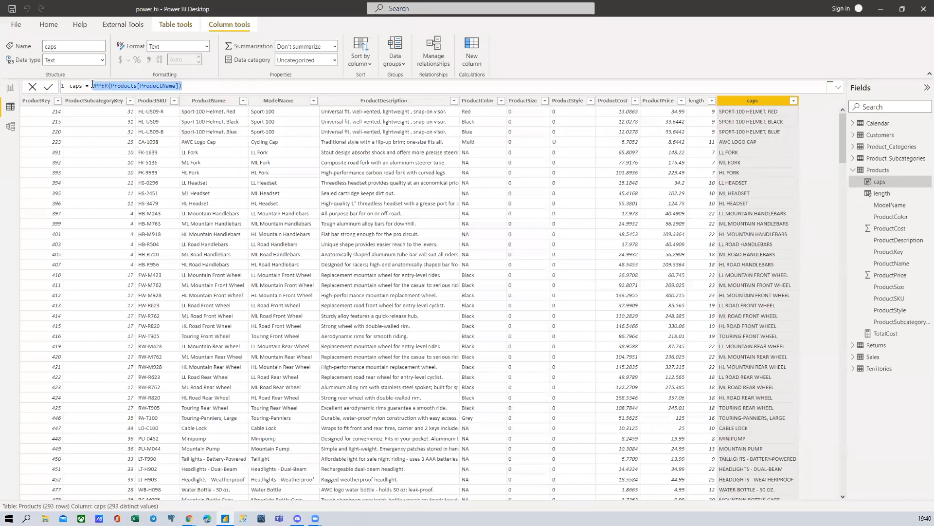
type("FORMAT")
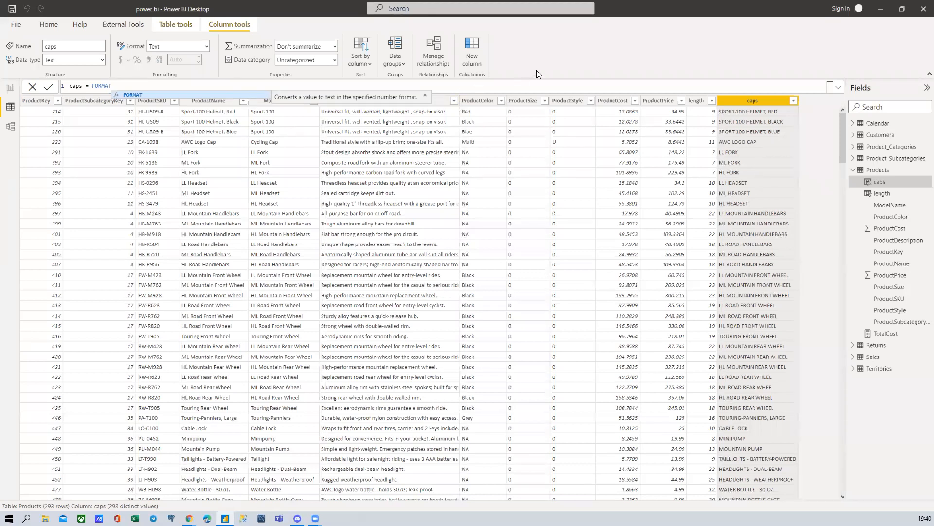
left_click(550, 53)
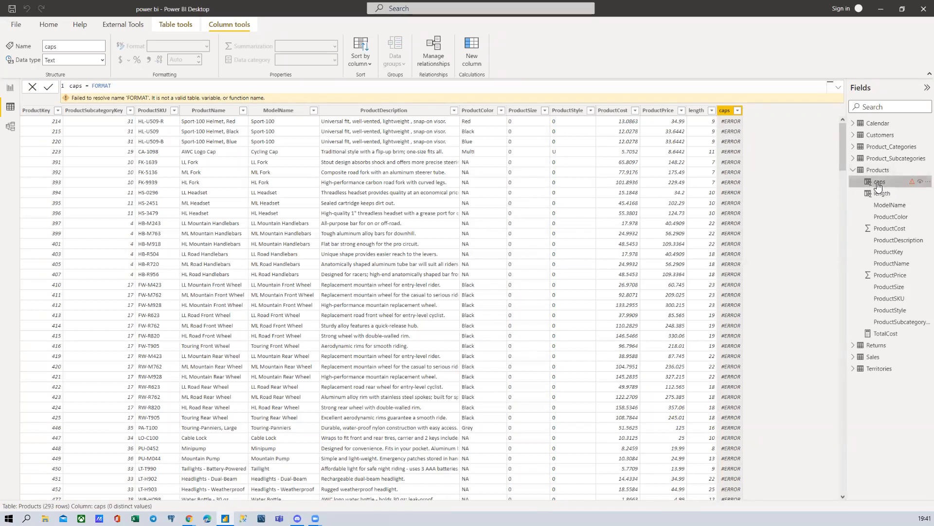
Delete the caps column from the Products table in the model and confirm the deletion
right_click(882, 183)
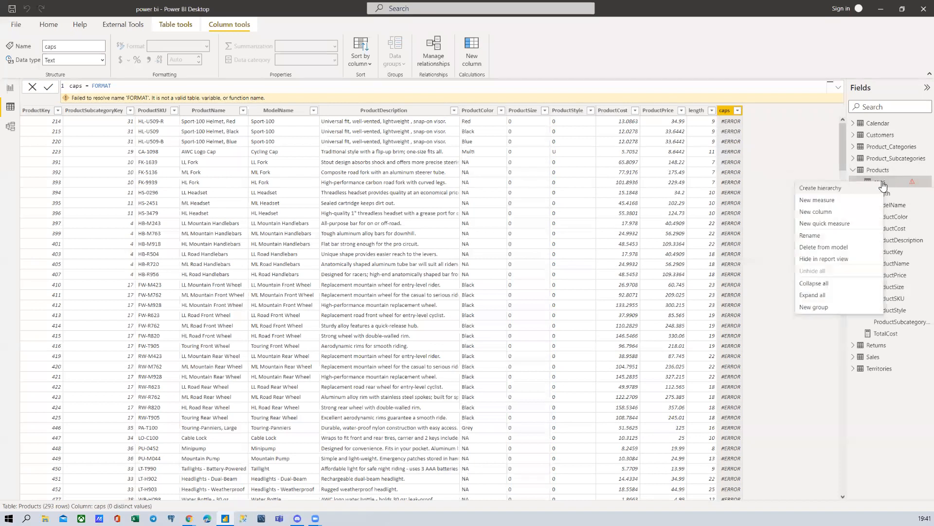
left_click(831, 249)
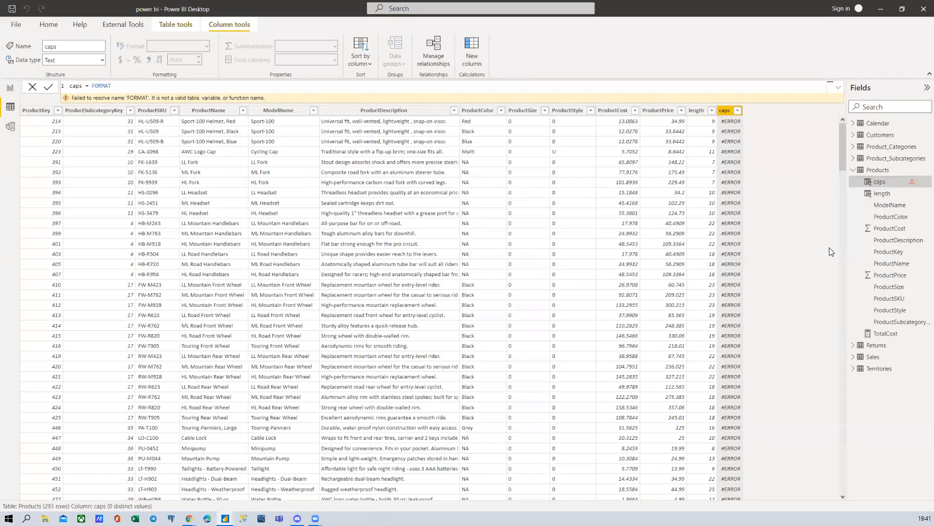
left_click(523, 280)
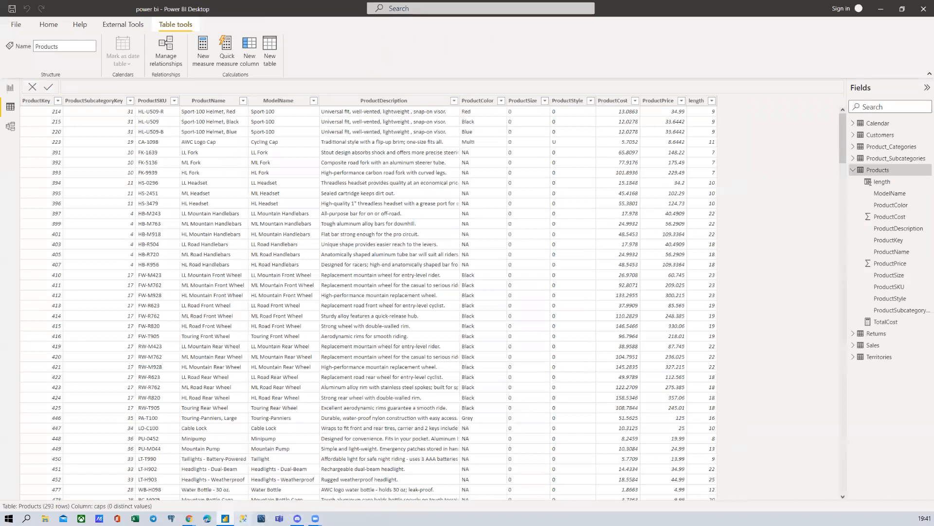
Collapse the Products fields, look at the report page, and return to the data with the Products fields expanded
mouse_move(189, 518)
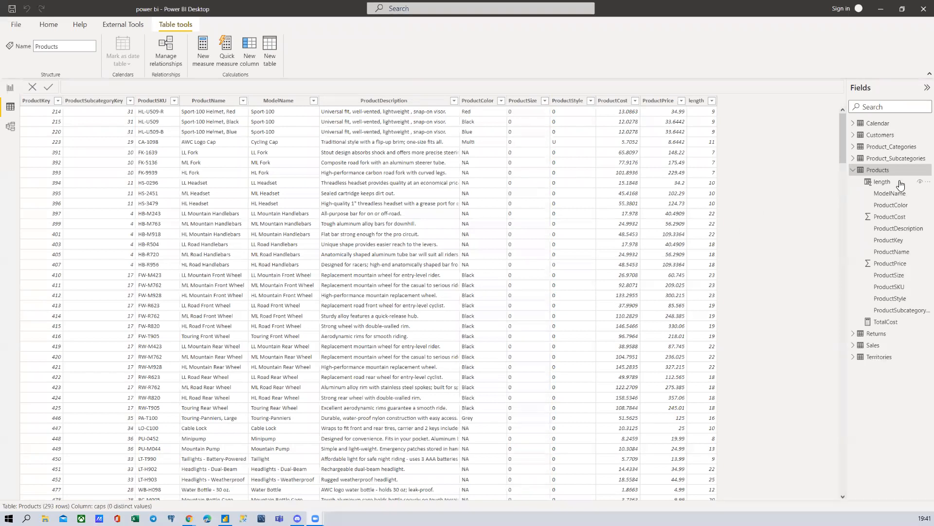
left_click(854, 170)
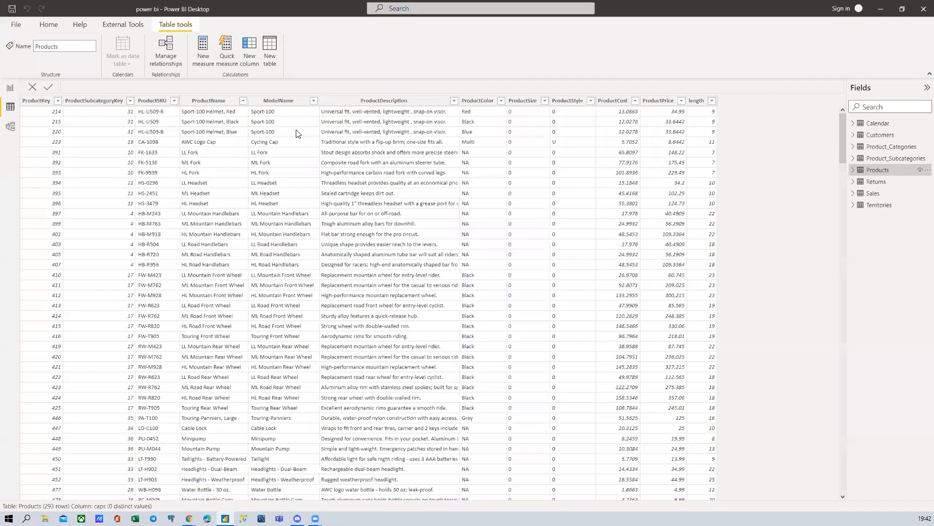
left_click(10, 88)
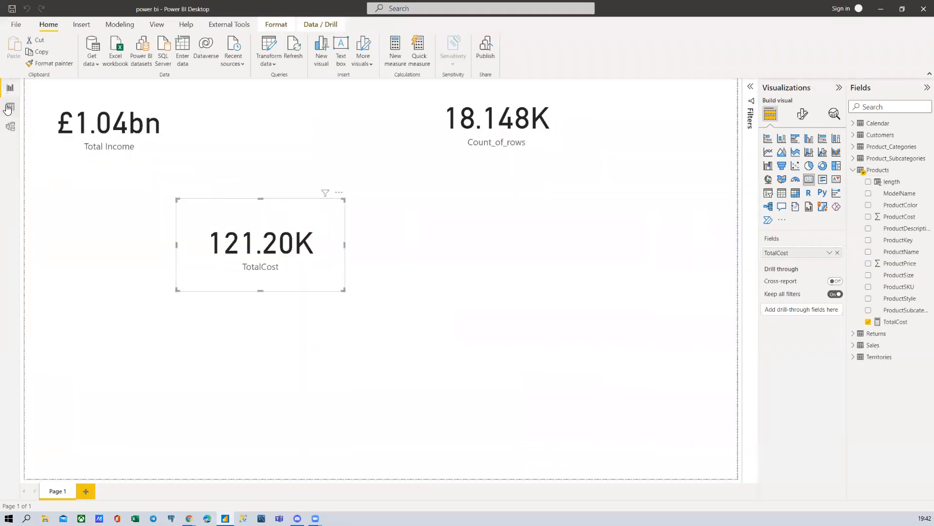
left_click(10, 106)
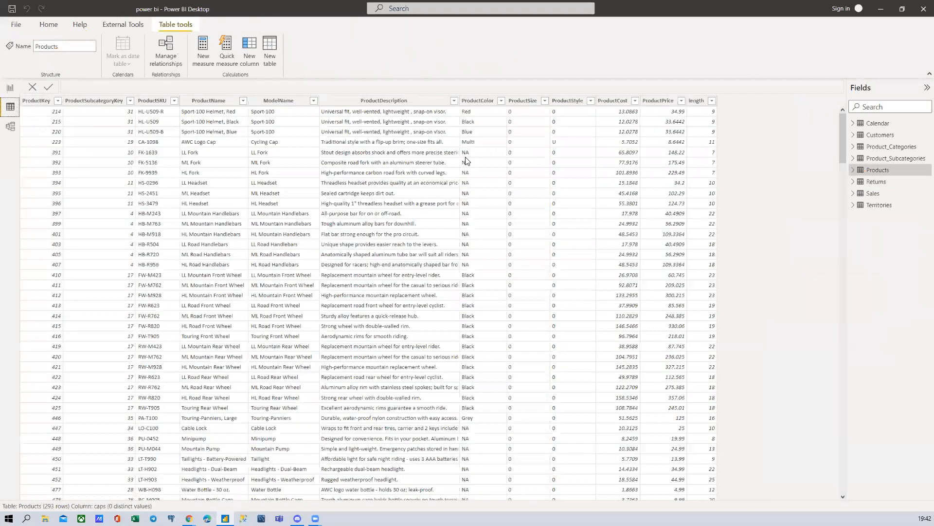
left_click(852, 170)
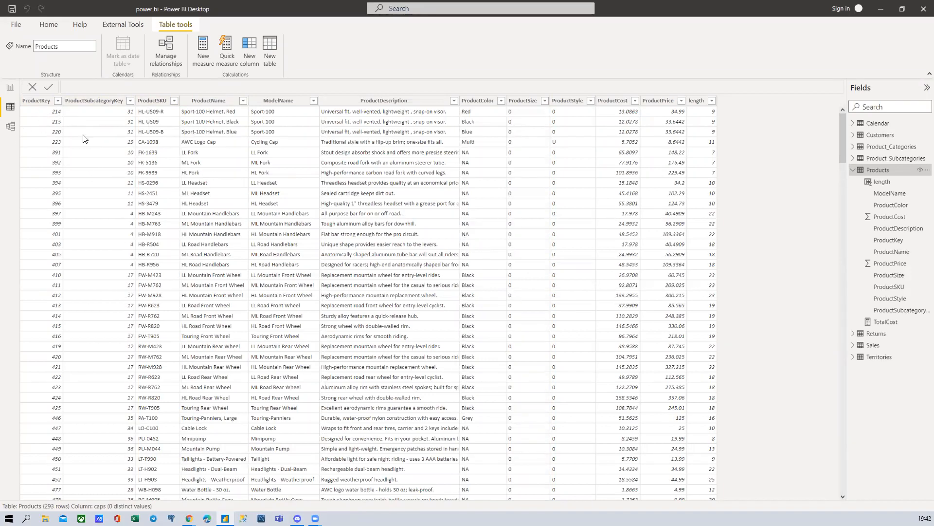
Examine the rows of the Products table from start to end, and inspect the values of the ProductKey column
scroll(67, 341, "down", 3)
scroll(67, 347, "down", 20)
scroll(65, 353, "up", 20)
right_click(875, 175)
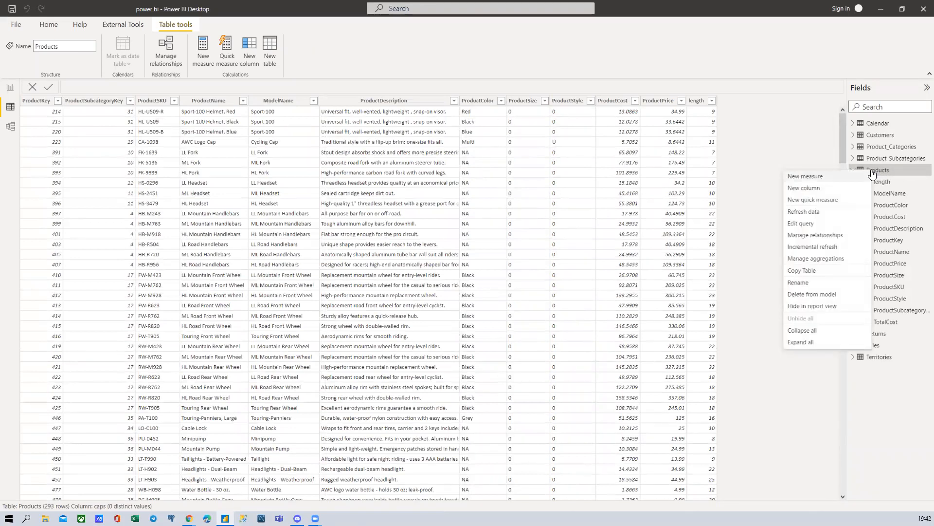
left_click(769, 142)
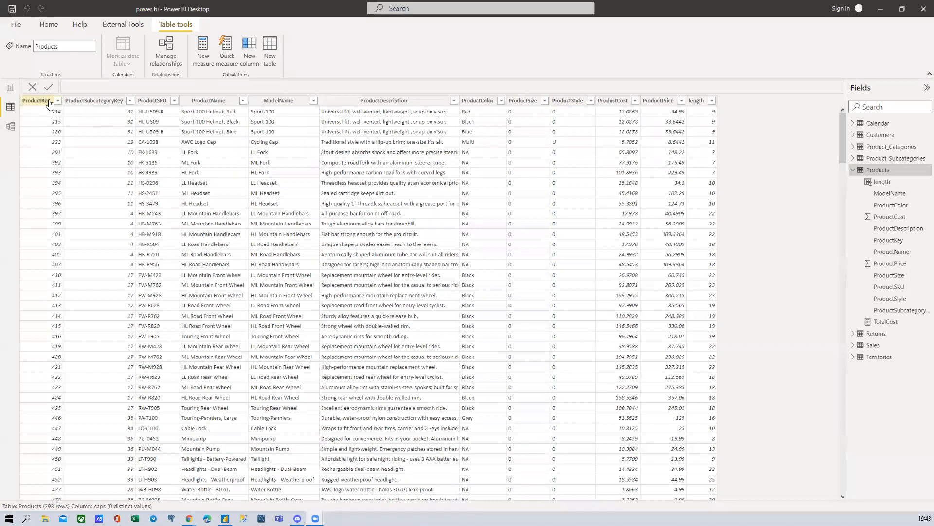
scroll(115, 211, "down", 20)
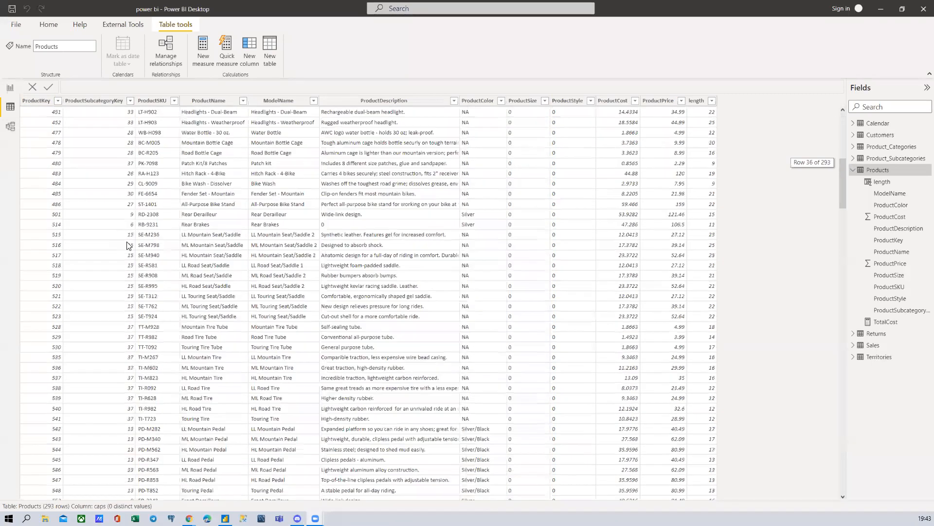
scroll(128, 247, "down", 20)
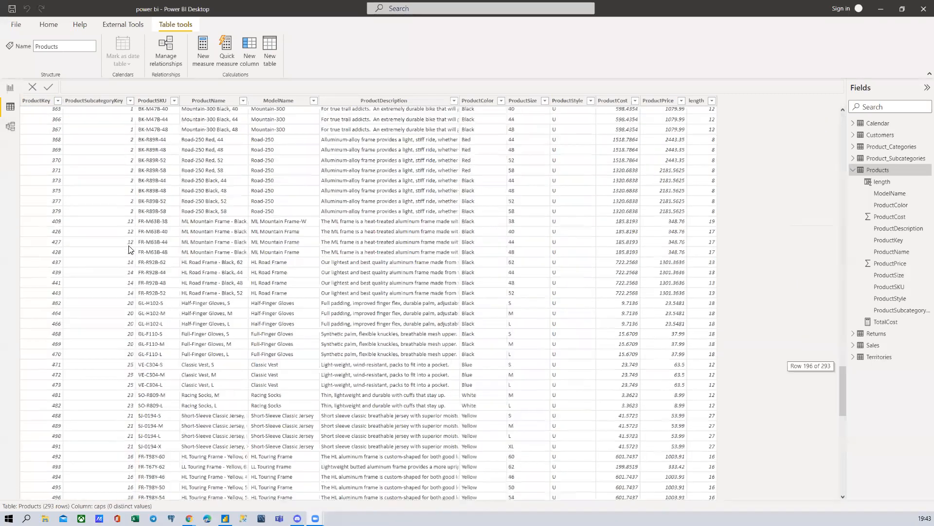
scroll(107, 261, "up", 20)
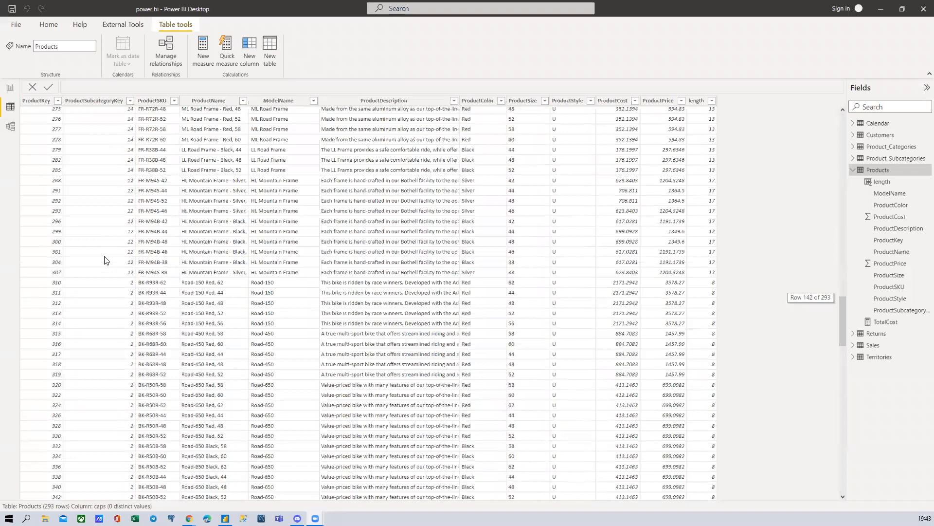
scroll(75, 242, "up", 4)
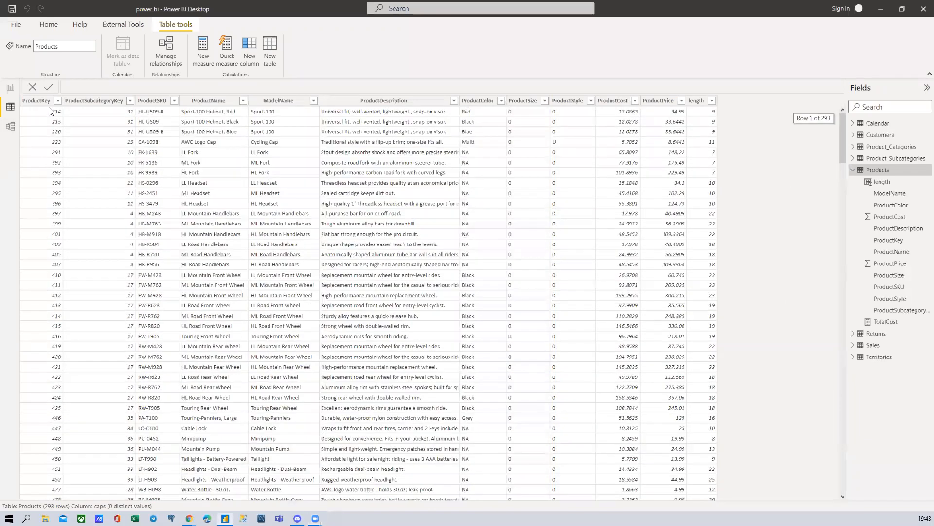
left_click(36, 100)
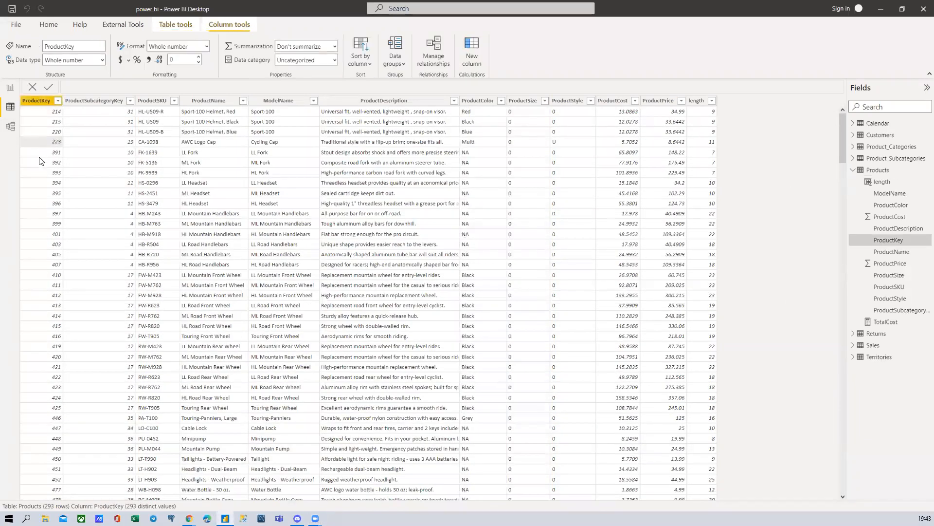
scroll(95, 316, "down", 4)
scroll(102, 384, "down", 20)
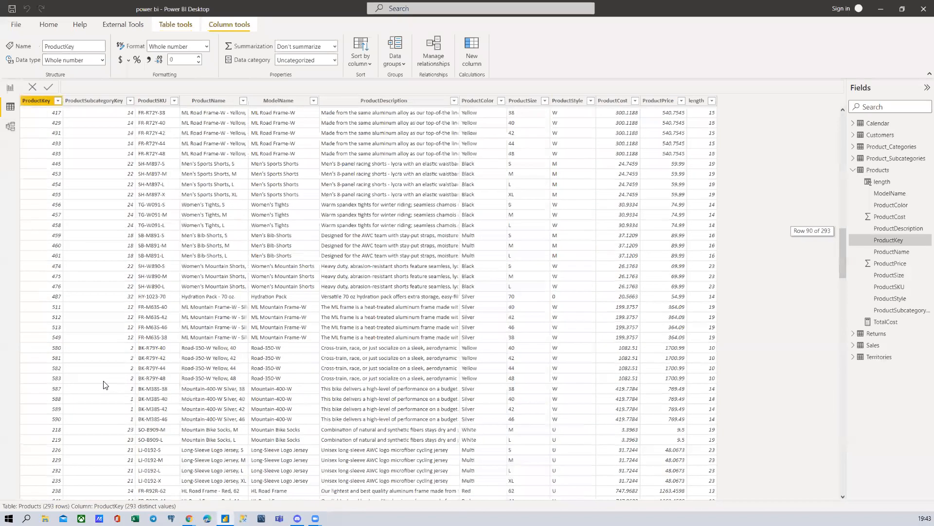
scroll(111, 372, "up", 20)
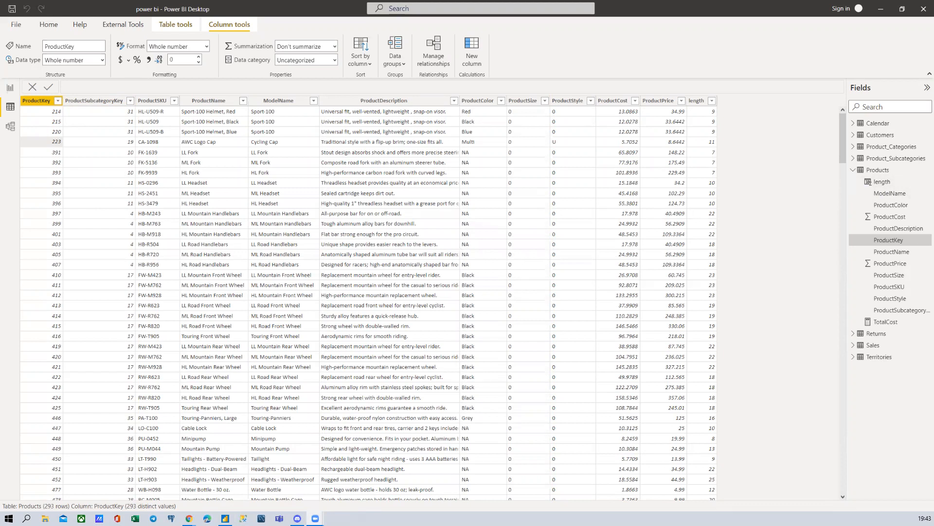
Create a measure in Products named count_of_products and begin its formula with the COUNT function
right_click(882, 171)
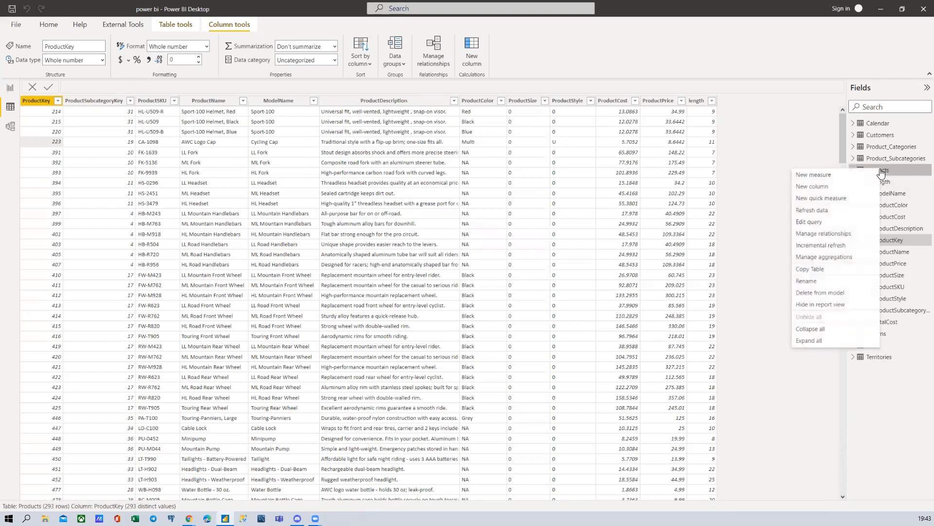
left_click(811, 178)
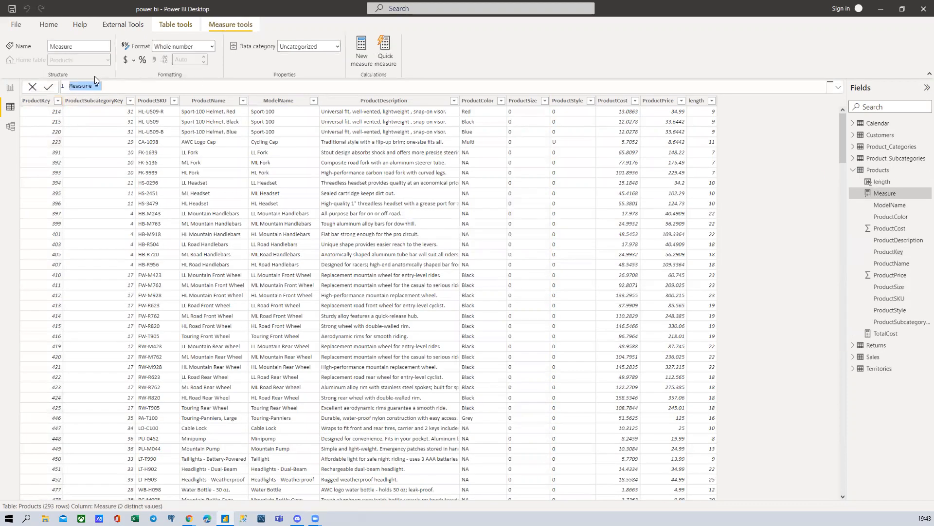
type("count_of _products =COUNT")
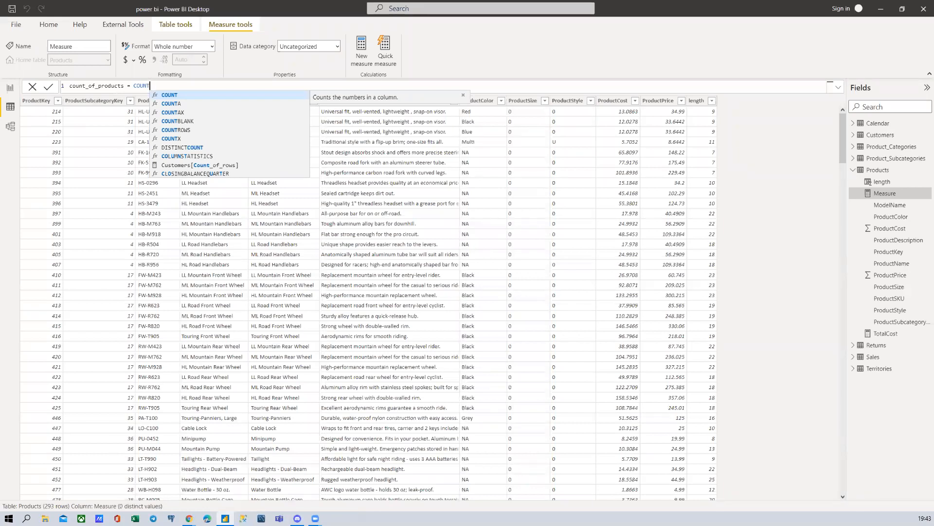
left_click(163, 89)
key("BackSpace")
type("T")
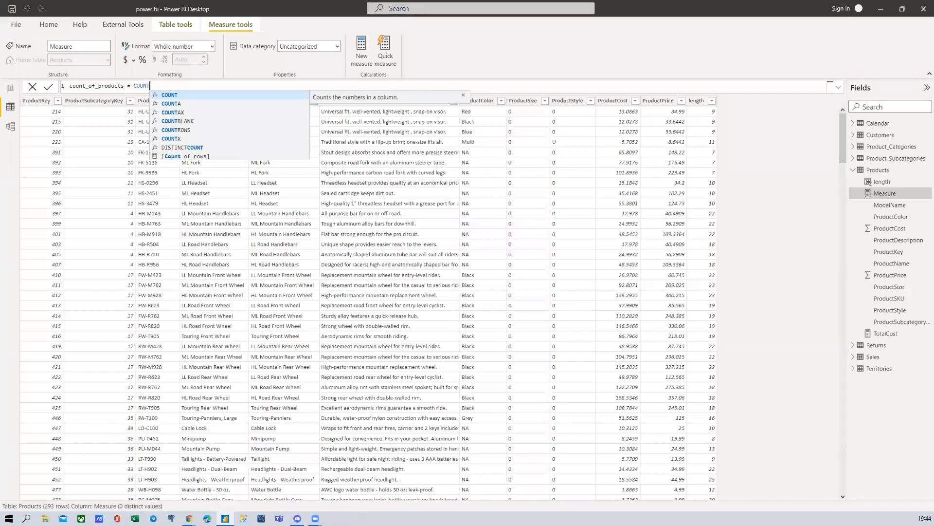
Switch to Excel and create a blank workbook for a sample column
left_click(136, 519)
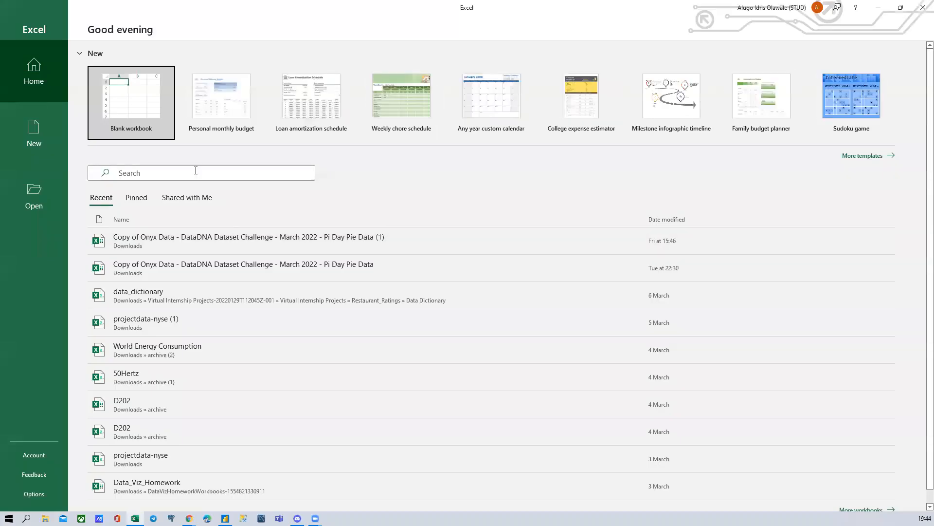
left_click(157, 109)
left_click(254, 160)
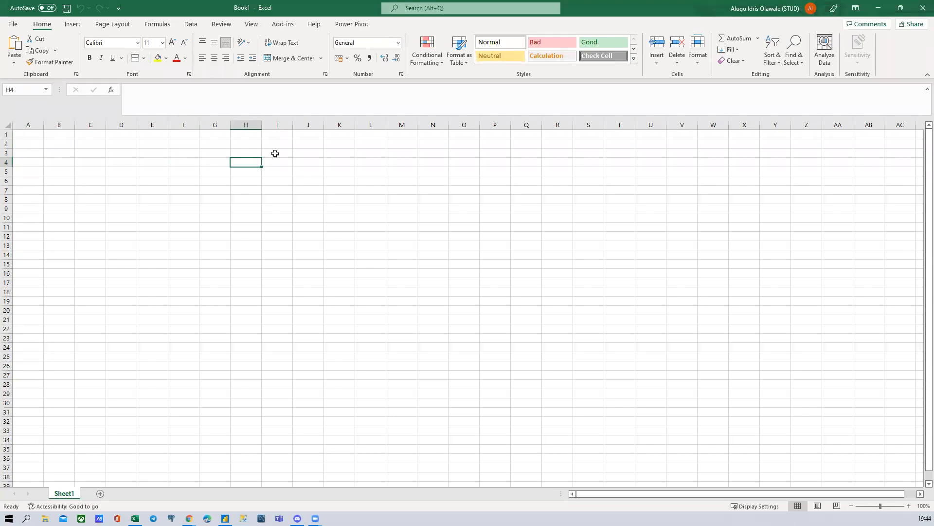
Enter the heading AGE in cell I1, correcting its spelling
left_click(284, 135)
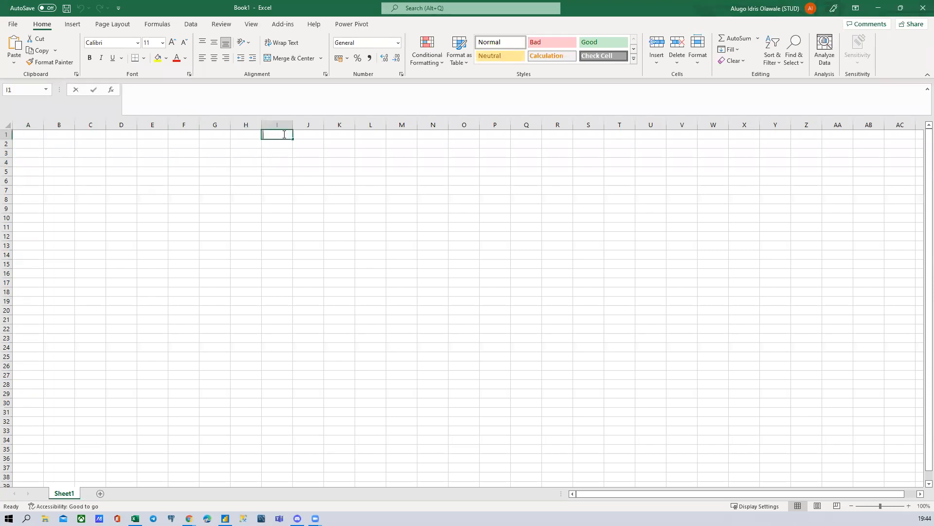
type("aGE")
key("BackSpace")
key("BackSpace")
type("AGH")
key("F12")
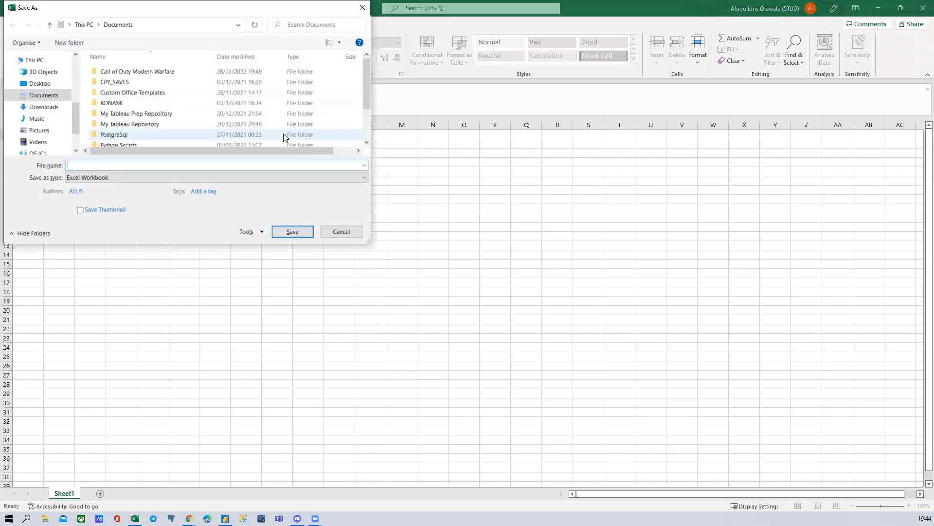
left_click(332, 232)
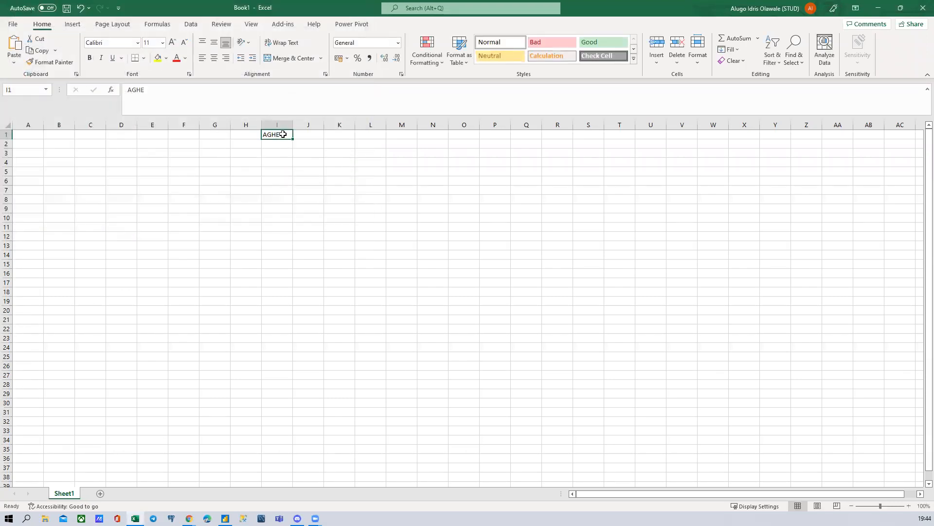
double_click(283, 134)
key("BackSpace")
key("BackSpace")
type("E")
key("Return")
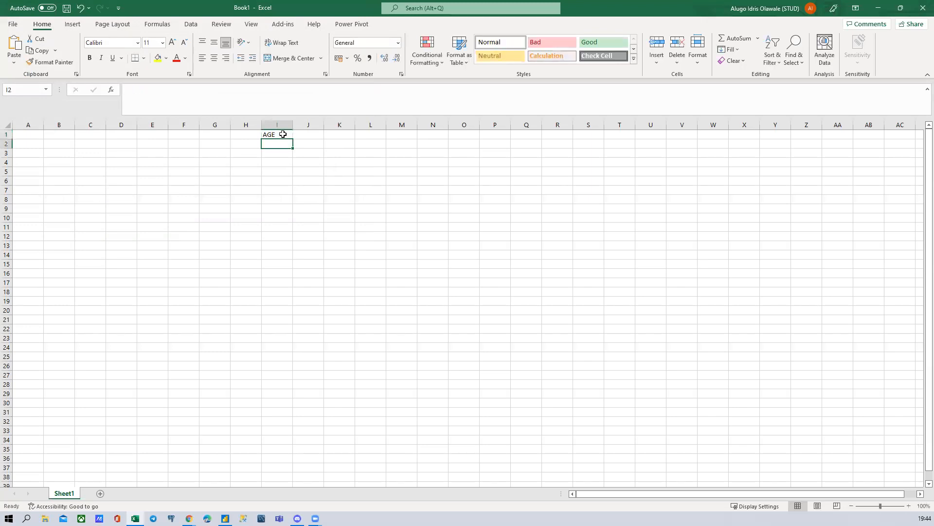
Enter the ages 1, 12, 17 and 3 in cells I2 to I5 and leave I6 blank
type("1")
key("Return")
type("12")
key("Return")
type("17")
key("Return")
type("3")
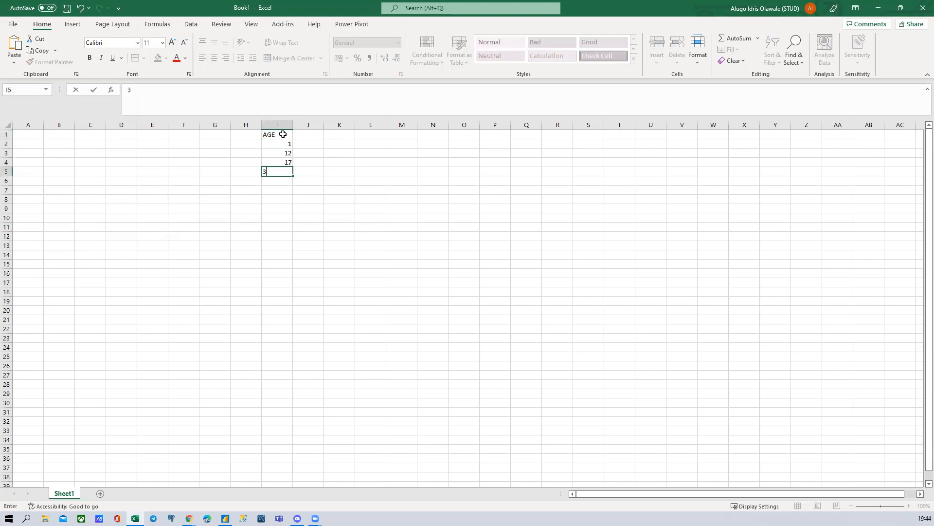
key("Return")
key("Return")
Continue the AGE column in cells I7 to I11 with 23, 9, GD, 78 and 7T
type("23")
key("Return")
type("9")
key("Return")
type("GD")
key("Return")
type("78")
key("Return")
type("7T")
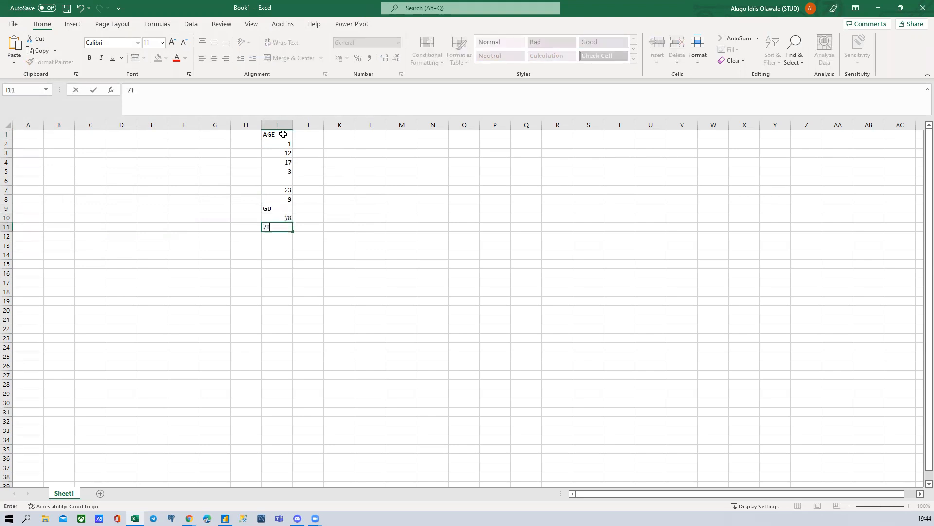
key("Return")
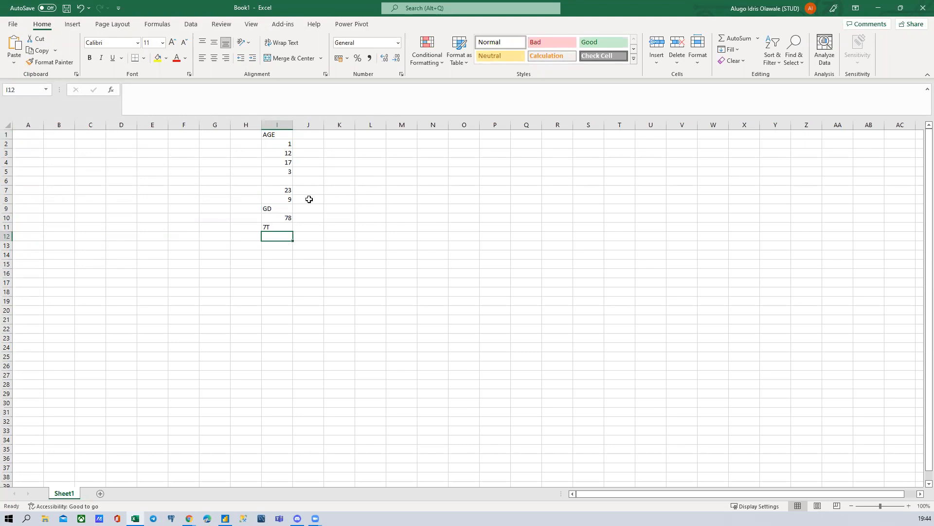
Point out the numeric entries in I2 to I5, the blank cell I6 and the text entry in I9
left_click_drag(283, 143, 288, 174)
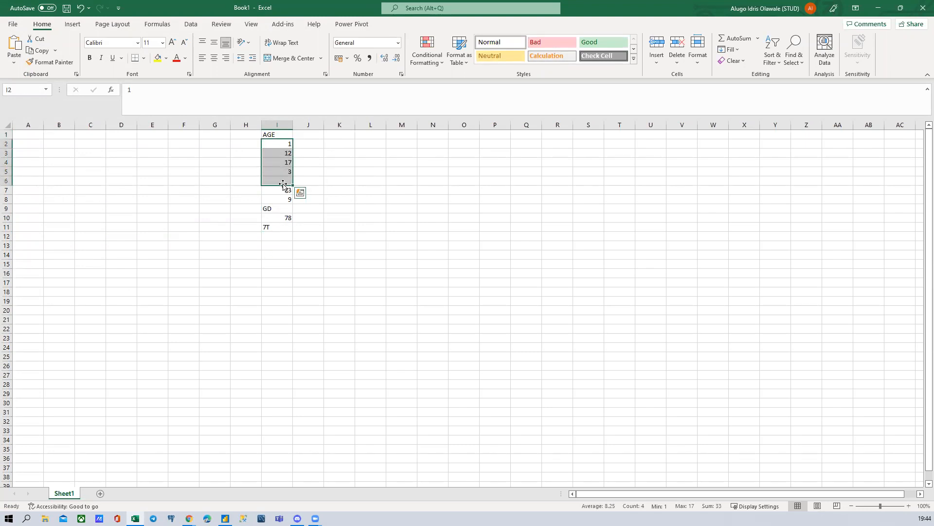
left_click(284, 181)
left_click(268, 209)
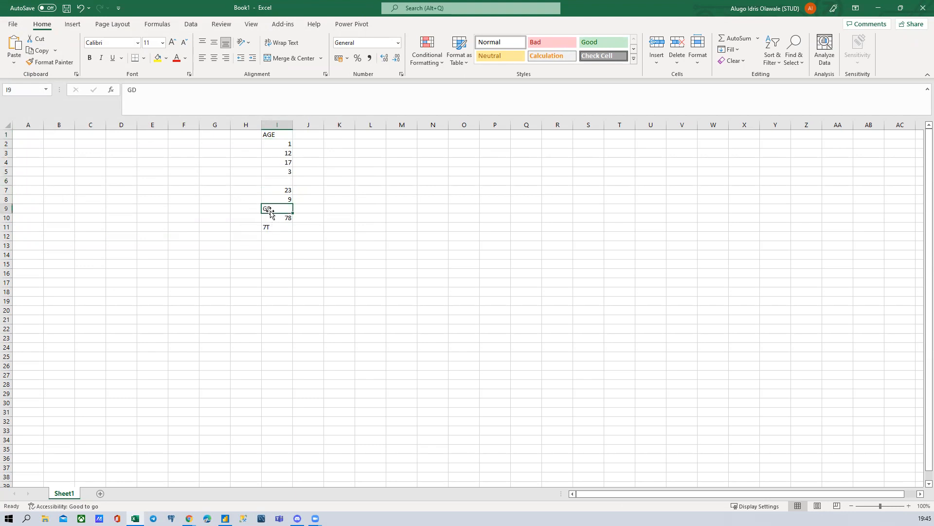
Point out cells I11 and I10, and switch to Power BI Desktop to open the COUNT( call in the count_of_products formula
left_click(280, 228)
left_click(283, 216)
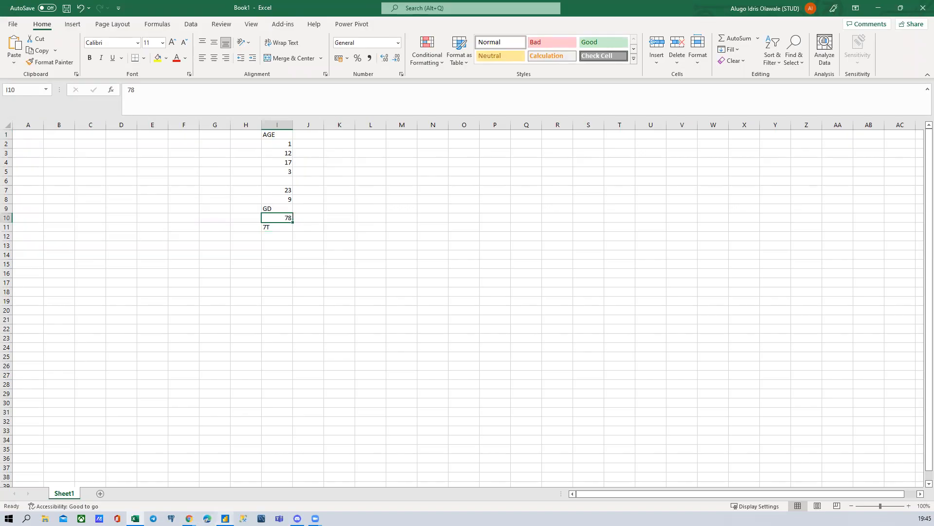
left_click(224, 518)
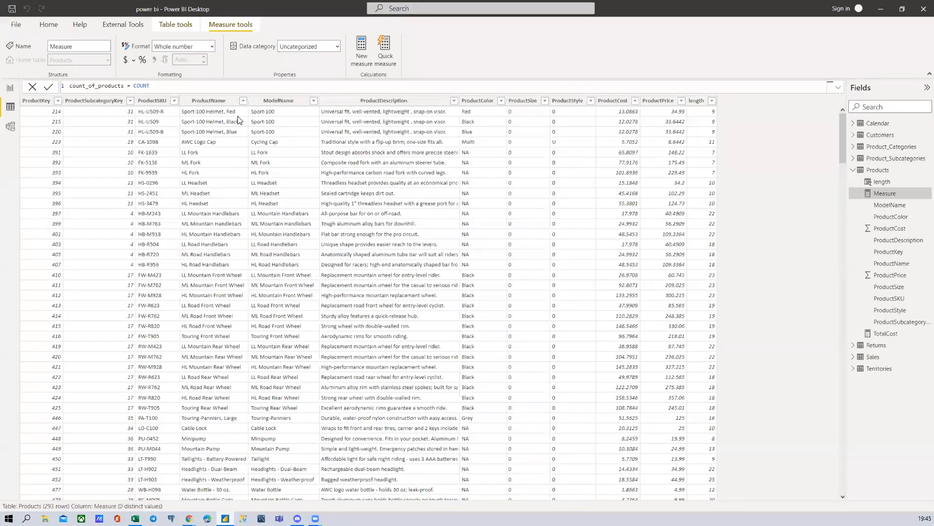
key("BackSpace")
type("T(")
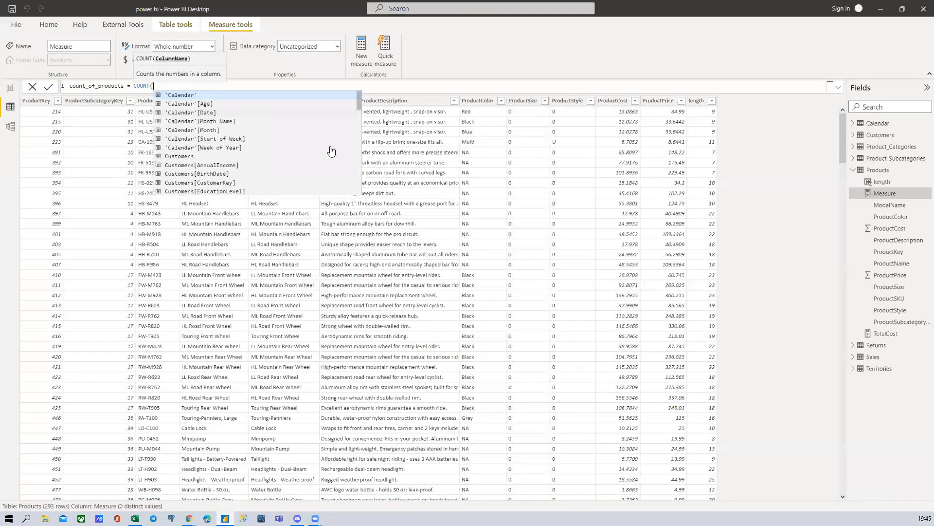
key("Escape")
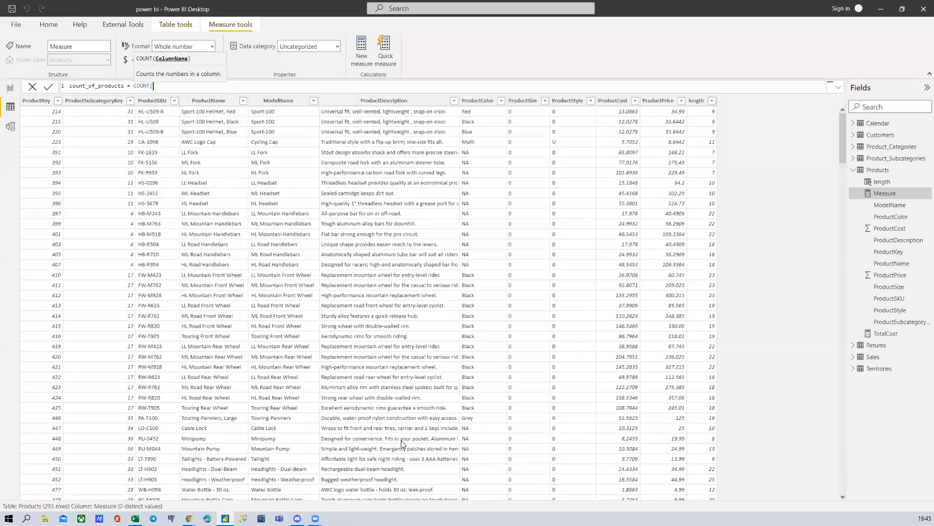
Switch to Excel and point out numeric entries in the AGE column, from I3 to I5, I7 and I10
left_click(135, 519)
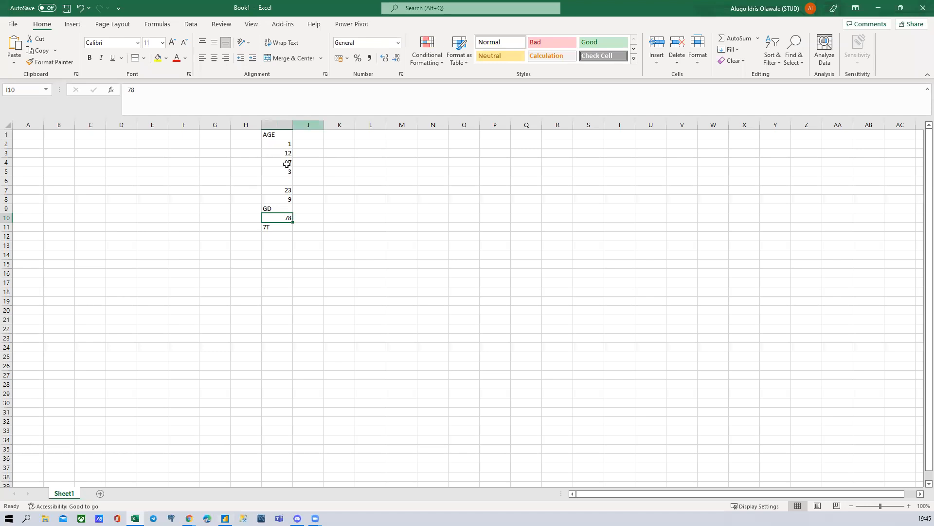
left_click(282, 151)
left_click(279, 163)
left_click(280, 171)
left_click(275, 197)
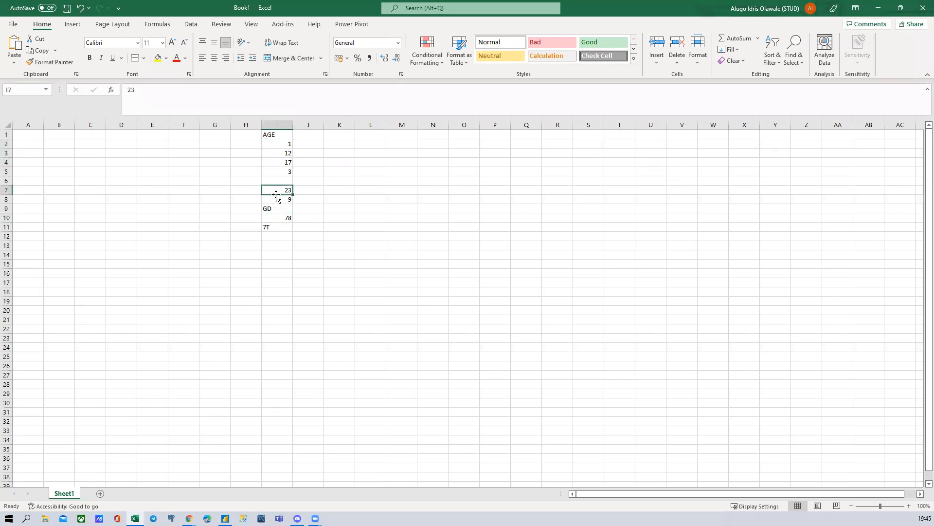
left_click(282, 218)
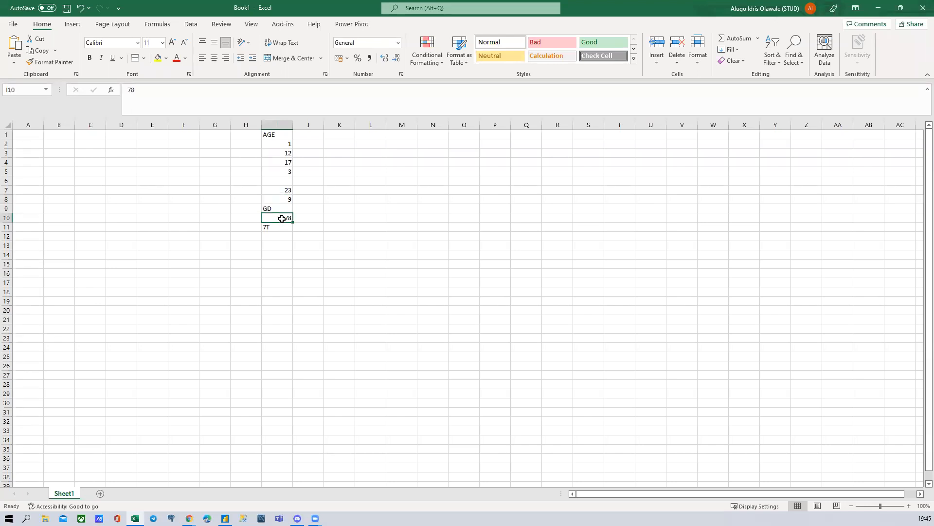
Switch to Power BI Desktop and change the function in the count_of_products formula to COUNTA(
left_click(225, 518)
double_click(235, 7)
left_click(178, 86)
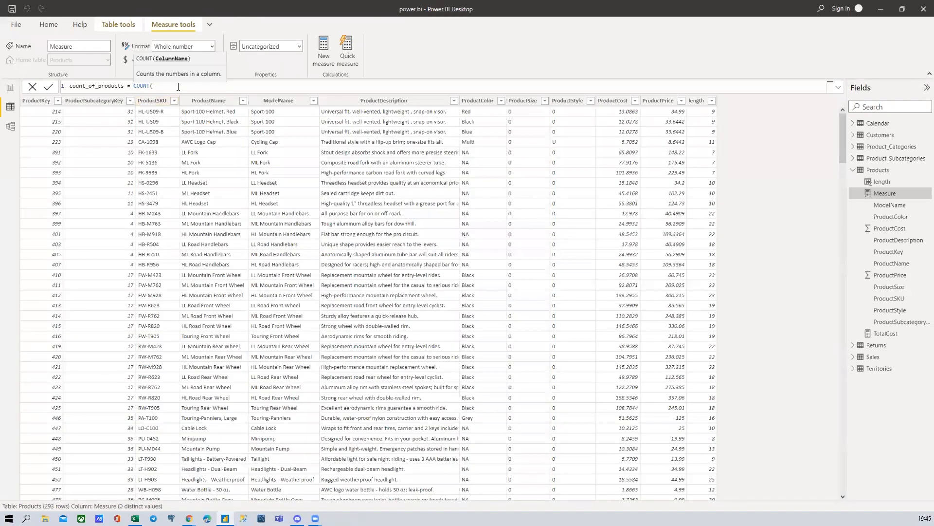
key("BackSpace")
key("BackSpace")
type("A")
type("TA(")
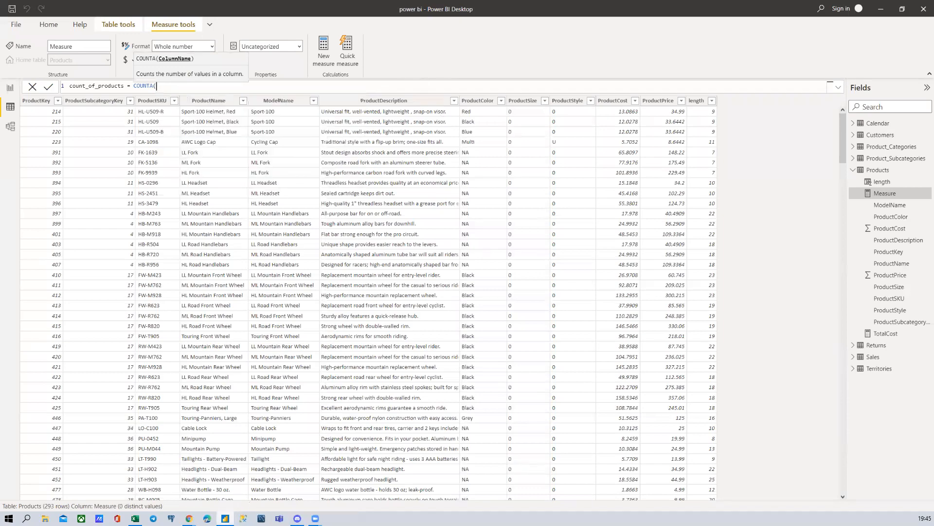
Switch to Excel and point out every non-blank AGE entry, numbers and text, in I2 to I5 and I7 to I11
left_click(226, 518)
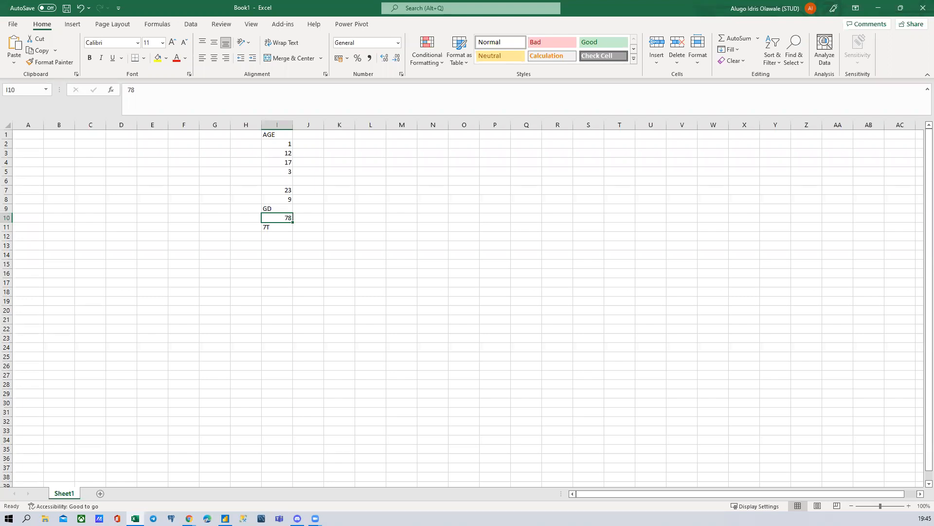
left_click(287, 143)
left_click(285, 154)
left_click(283, 163)
left_click(276, 171)
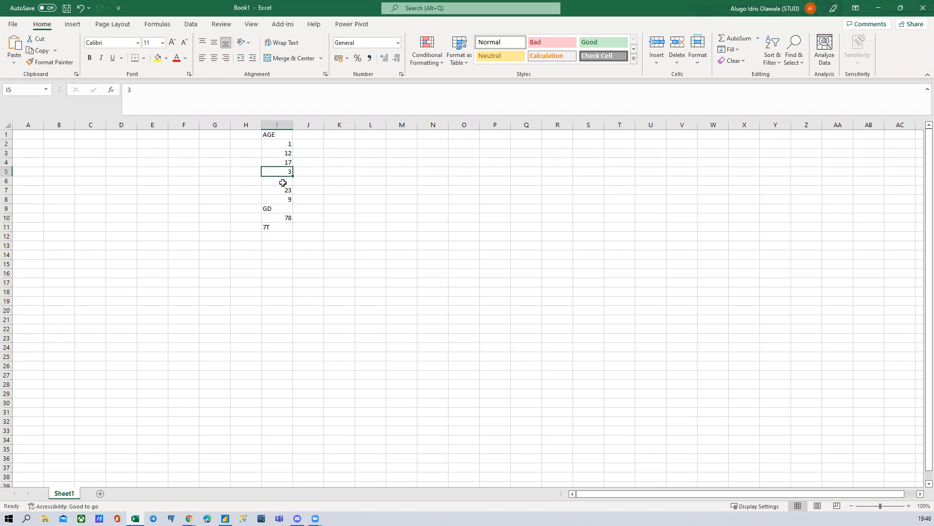
left_click(281, 189)
left_click(280, 202)
left_click(279, 208)
left_click(277, 218)
left_click(274, 227)
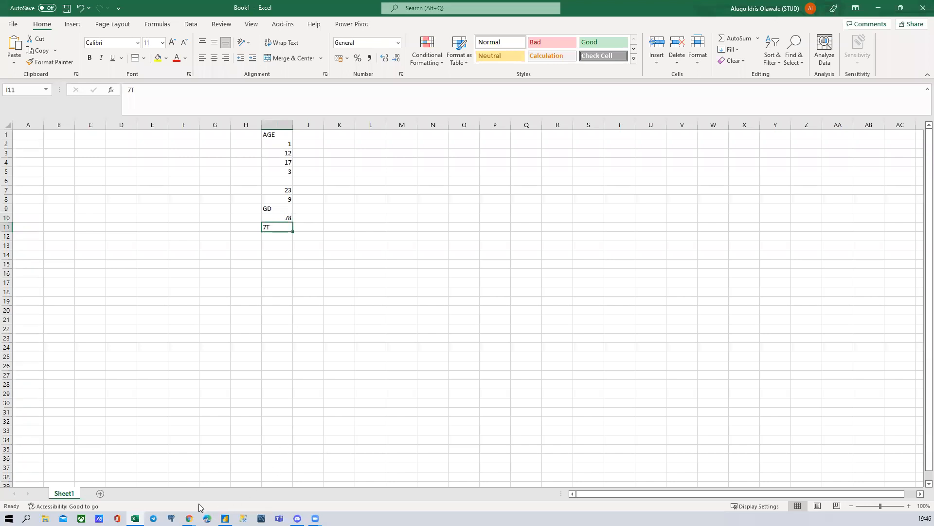
Switch to Power BI Desktop, replace COUNTA( with COUNT in the count_of_products formula and show the matching function suggestions
left_click(225, 518)
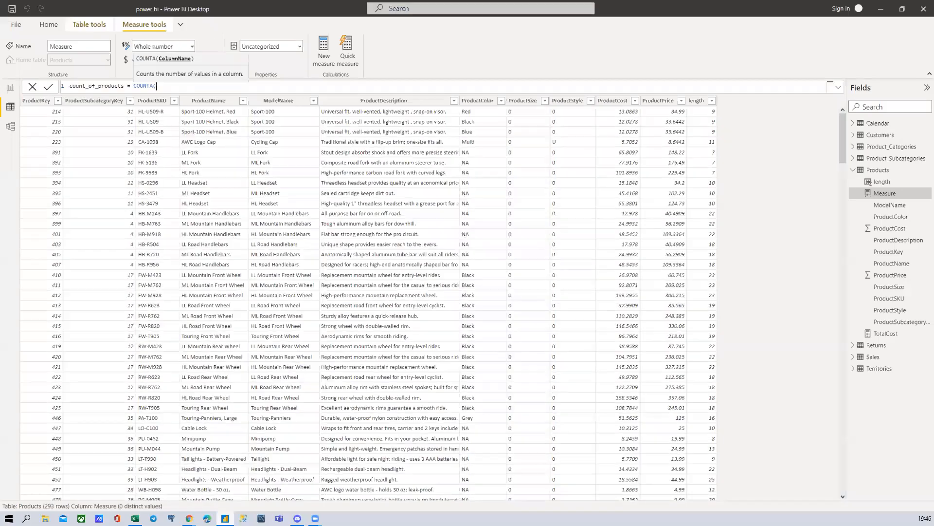
key("BackSpace")
key("BackSpace")
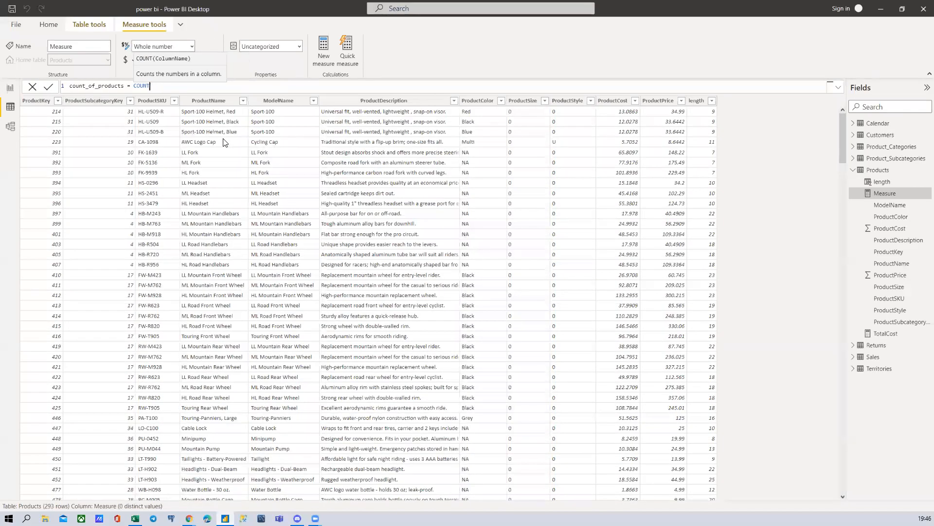
key("Tab")
key("BackSpace")
key("BackSpace")
key("BackSpace")
key("BackSpace")
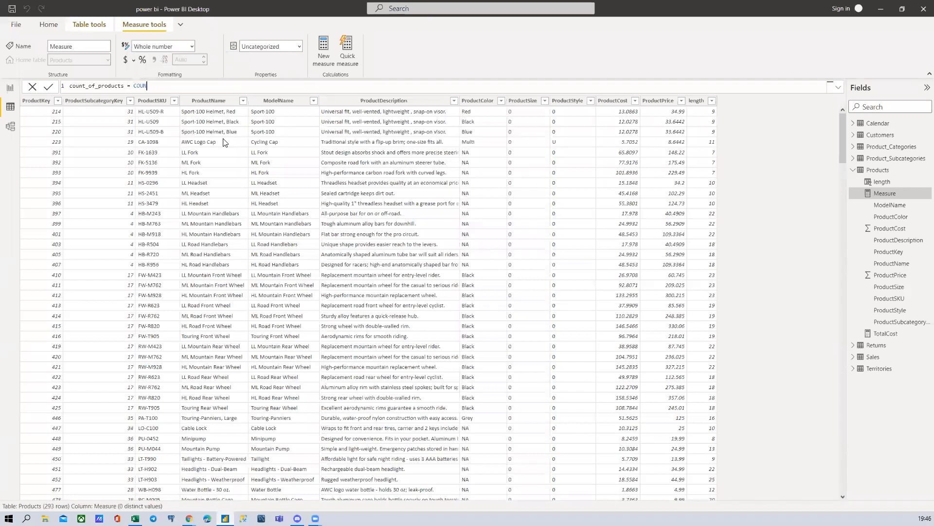
type("T")
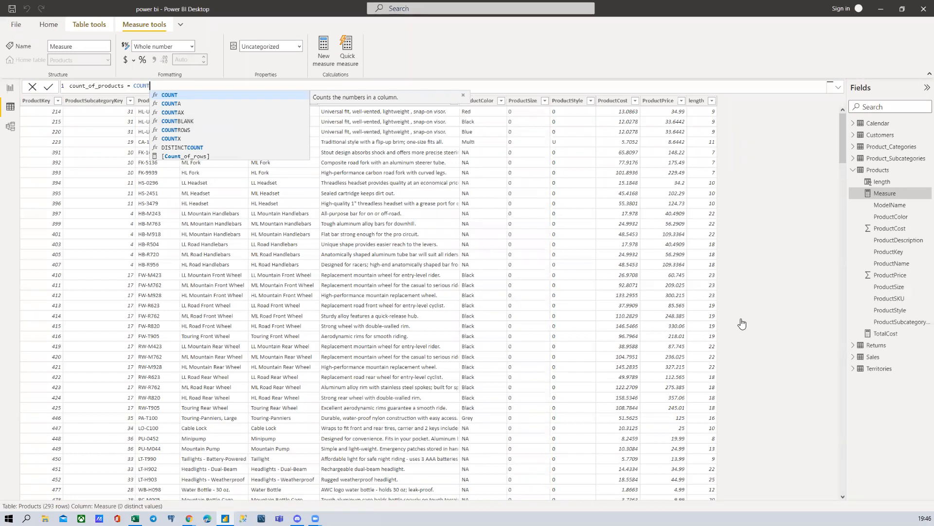
key("Escape")
Switch to Excel to point out the blank cell I6, and return to Power BI Desktop
key("alt+Tab")
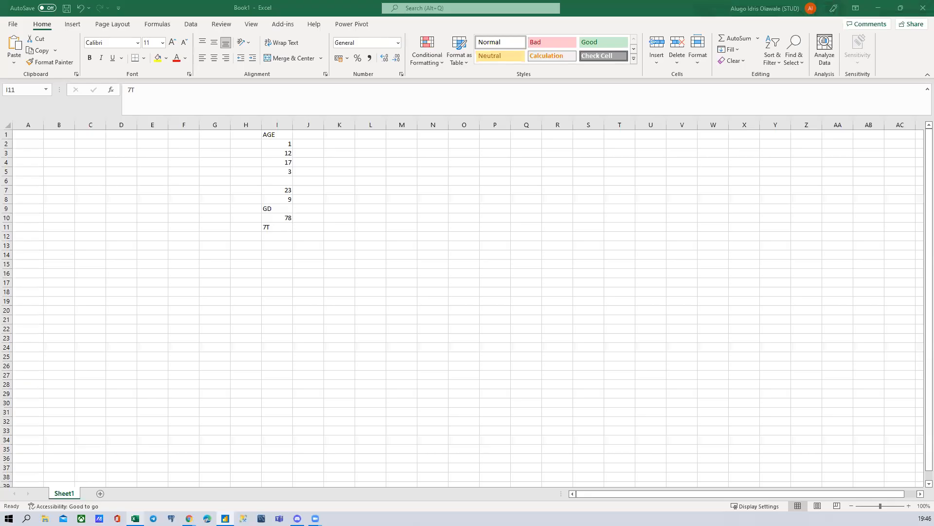
left_click(281, 179)
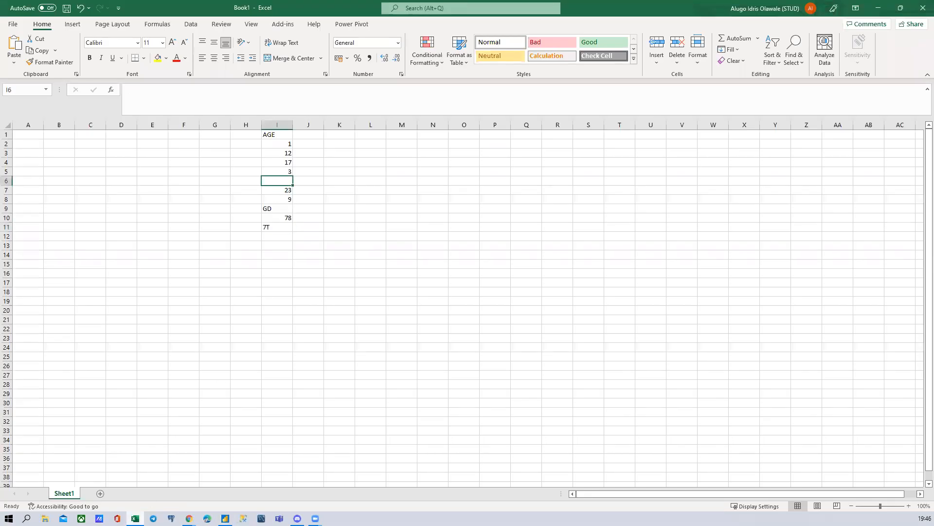
key("alt+Tab")
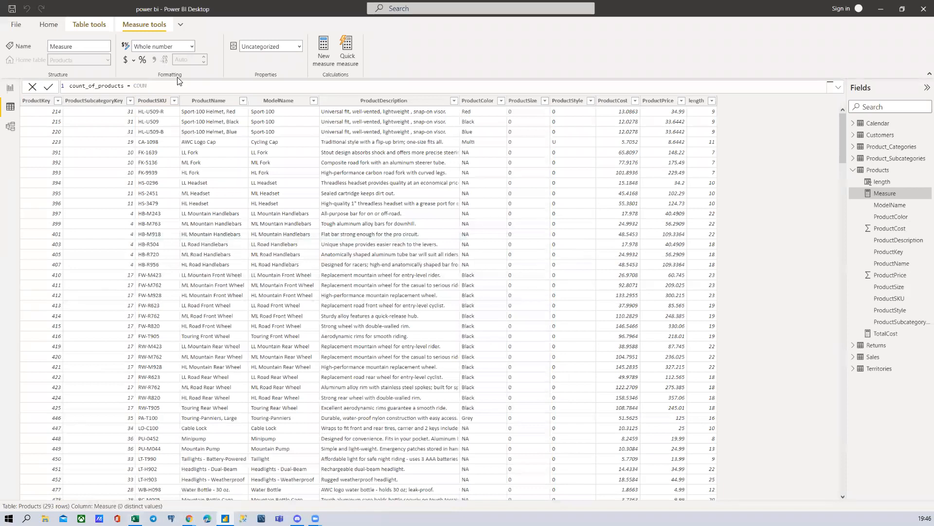
Complete the function name as COUNT in the count_of_products formula, bringing up the COUNT-related suggestions and dismissing them
type("T'Calenda")
key("BackSpace")
key("BackSpace")
key("BackSpace")
type("T")
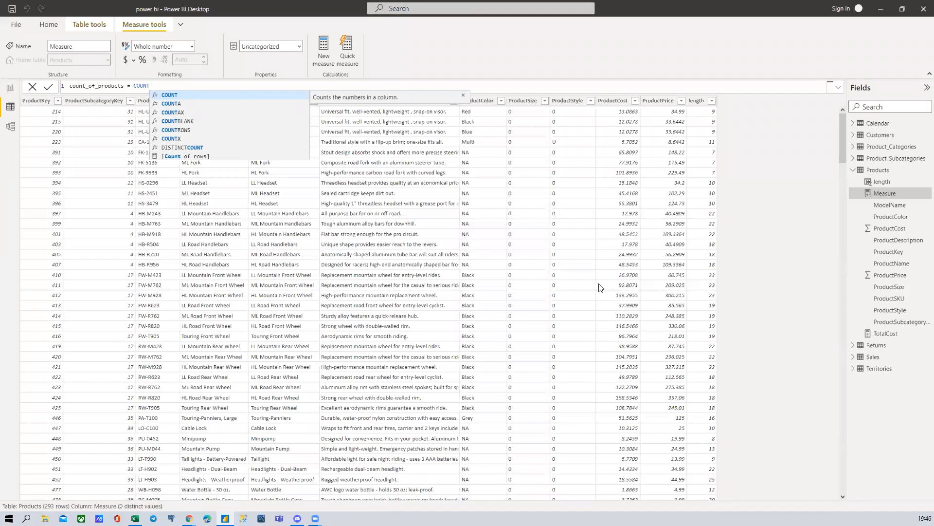
key("Escape")
key("BackSpace")
type("T")
Switch to Excel and enter 12, 13, 14, 12, 15 and 14 in cells P3 to P8
left_click(135, 519)
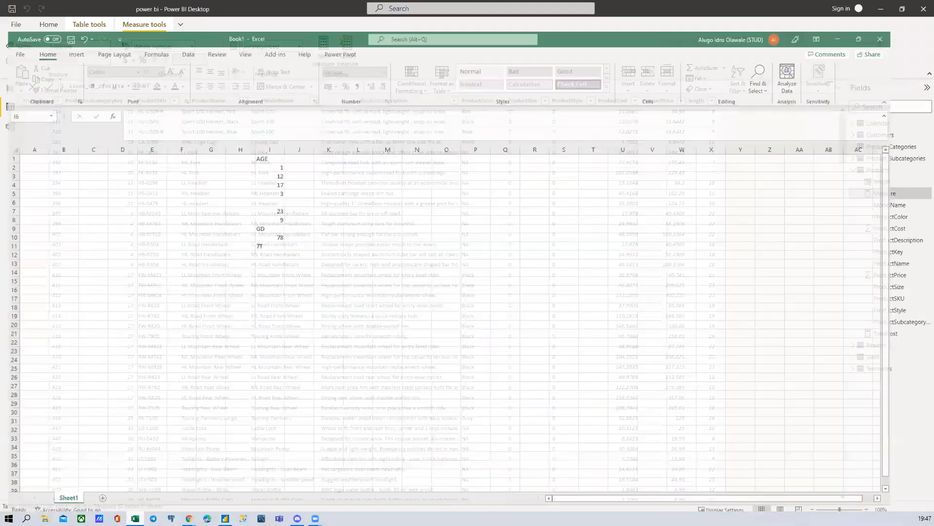
left_click(427, 153)
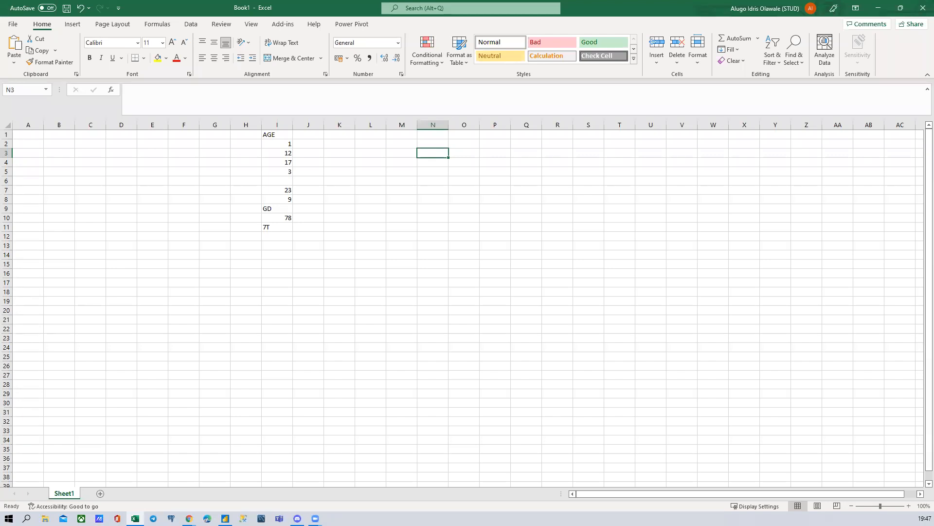
left_click(469, 155)
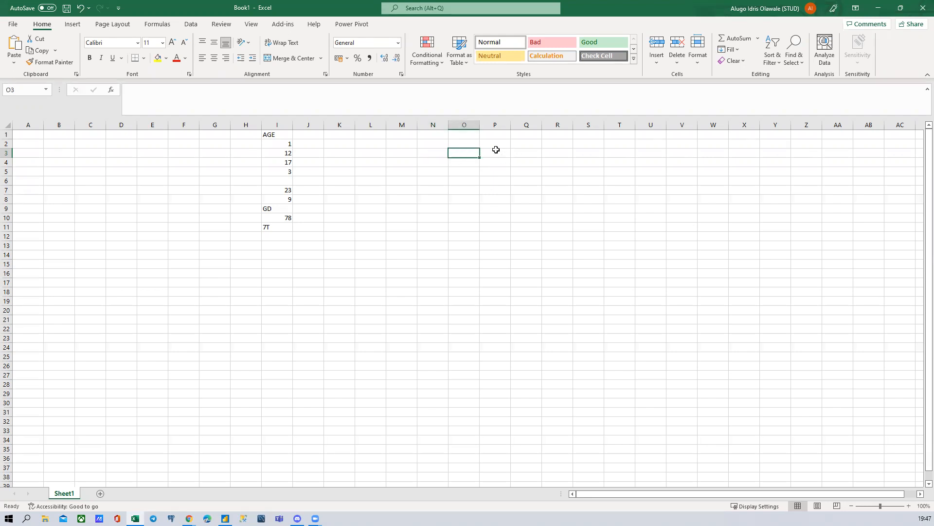
left_click(497, 151)
type("12")
key("Return")
type("12")
key("BackSpace")
type("3")
key("Return")
type("14")
key("Return")
type("12")
key("Return")
type("15")
key("Return")
type("14")
key("Return")
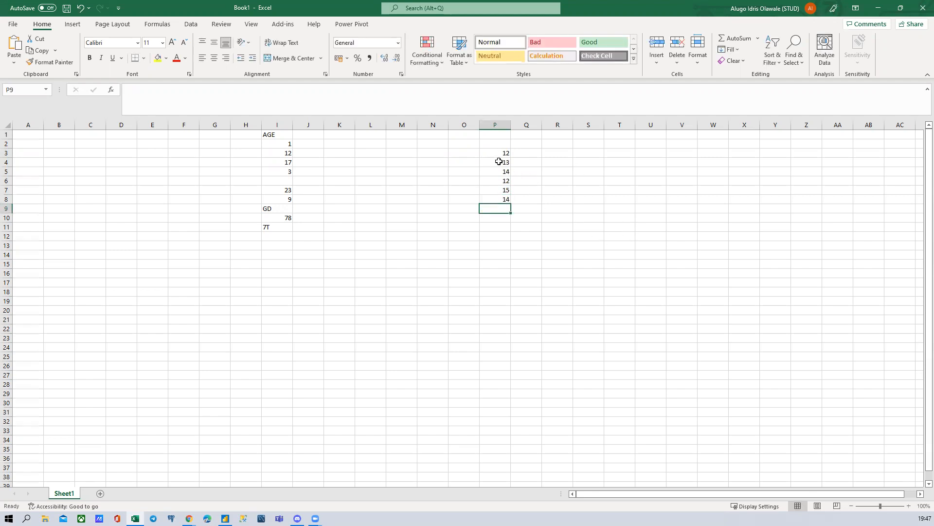
Go through the numbers in P3 to P8 one by one, as COUNT would count them
left_click(502, 154)
left_click(501, 163)
left_click(499, 171)
left_click(498, 181)
left_click(496, 190)
left_click(497, 198)
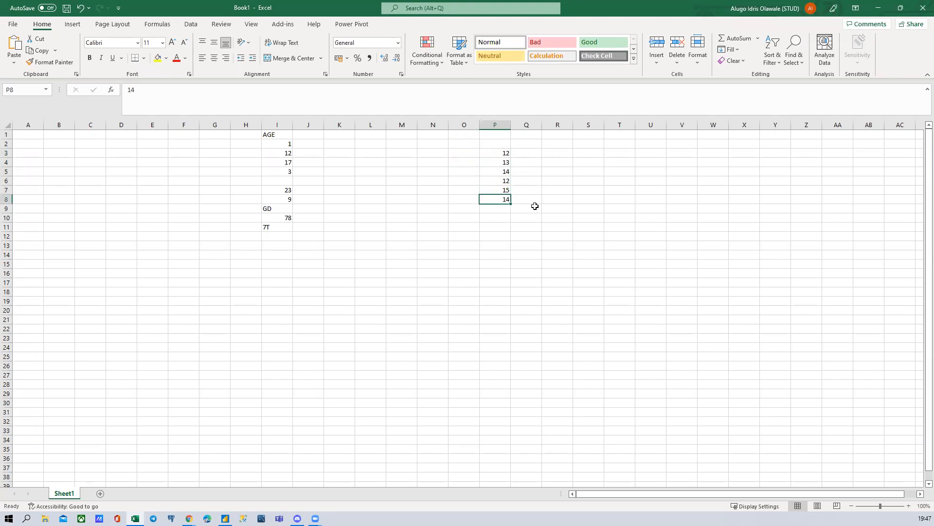
left_click(509, 217)
left_click(526, 216)
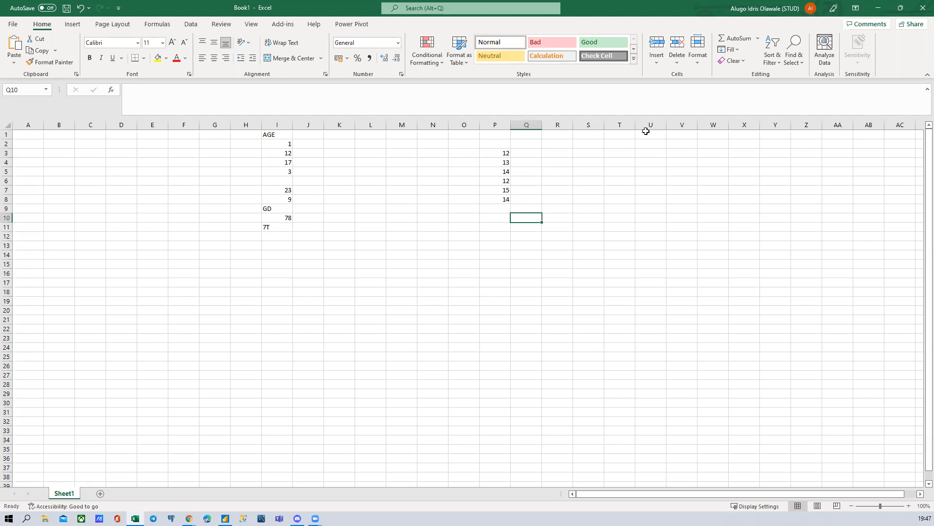
Point out the repeated values, 12 in P3 and P6 and 14 in P5 and P8
left_click(499, 152)
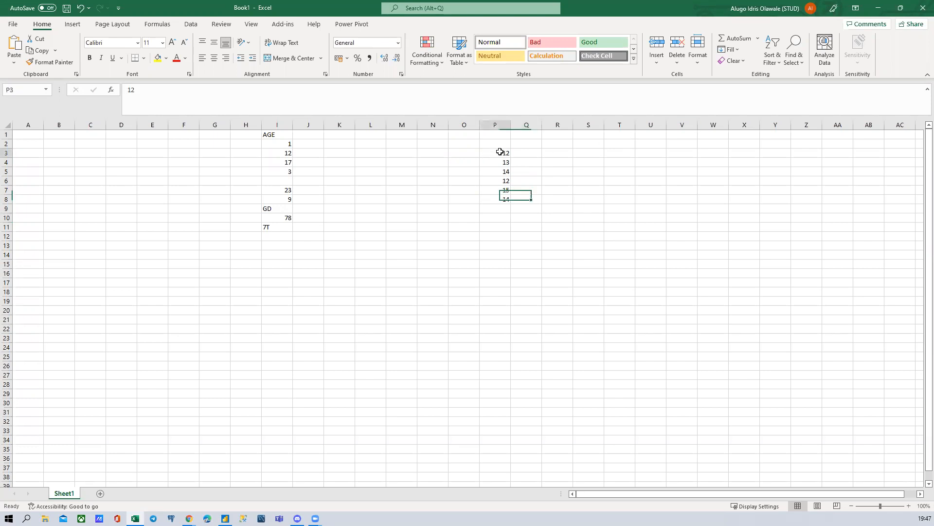
left_click(500, 180)
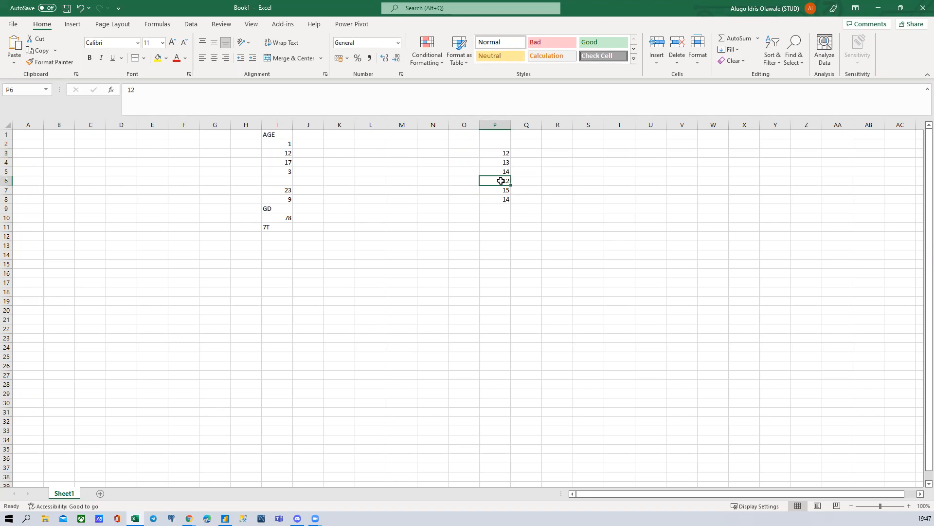
left_click(506, 199)
left_click(500, 172)
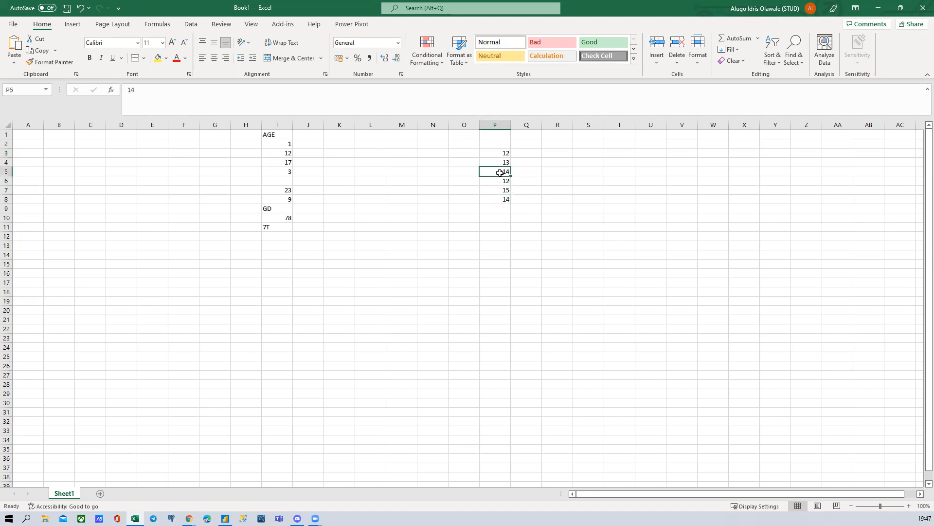
Point out the distinct values 12, 13, 14 and 15 in column P, ending on the repeated 14 in P8
left_click(504, 153)
left_click(504, 162)
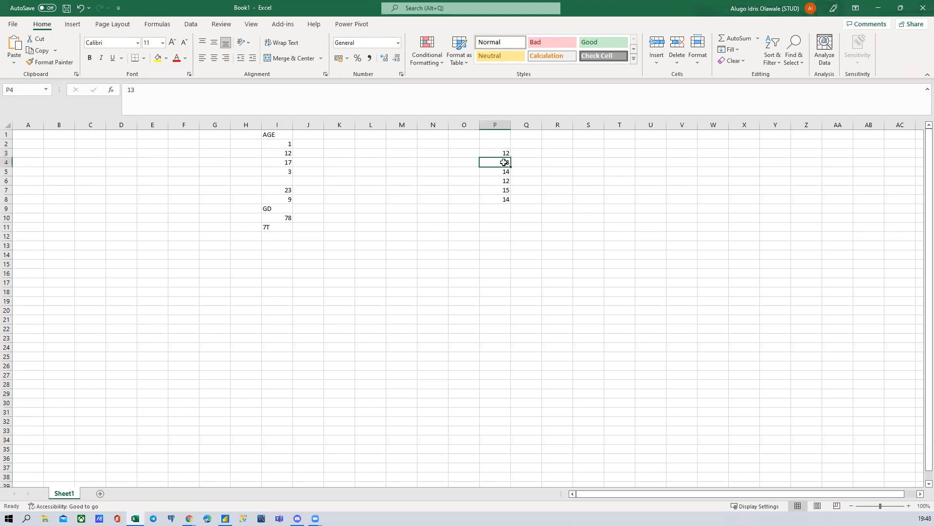
left_click(504, 172)
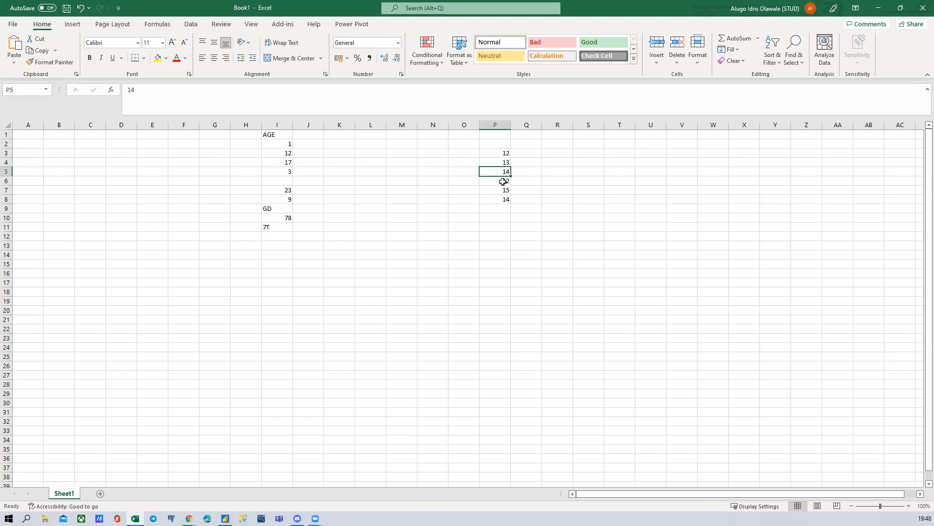
left_click(499, 190)
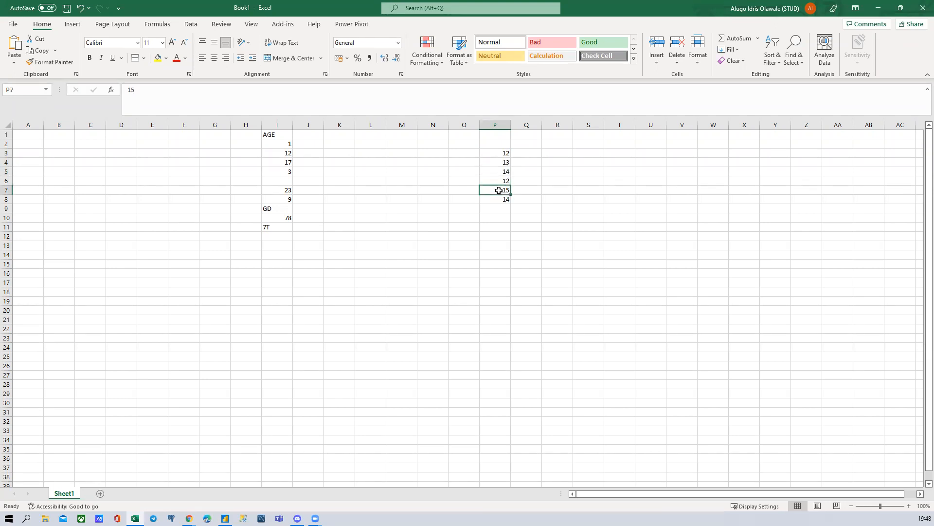
left_click(500, 198)
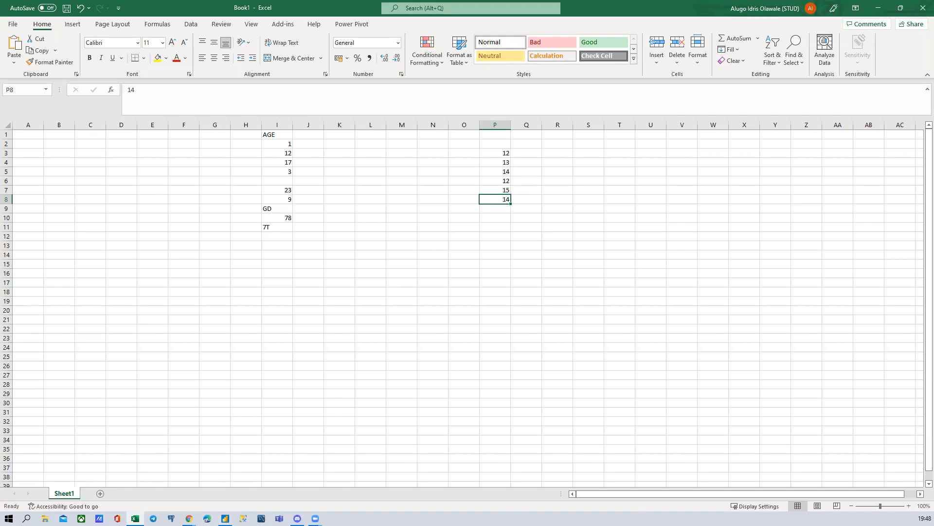
Switch to Power BI Desktop and look through the ProductKey values down the Products table
left_click(224, 517)
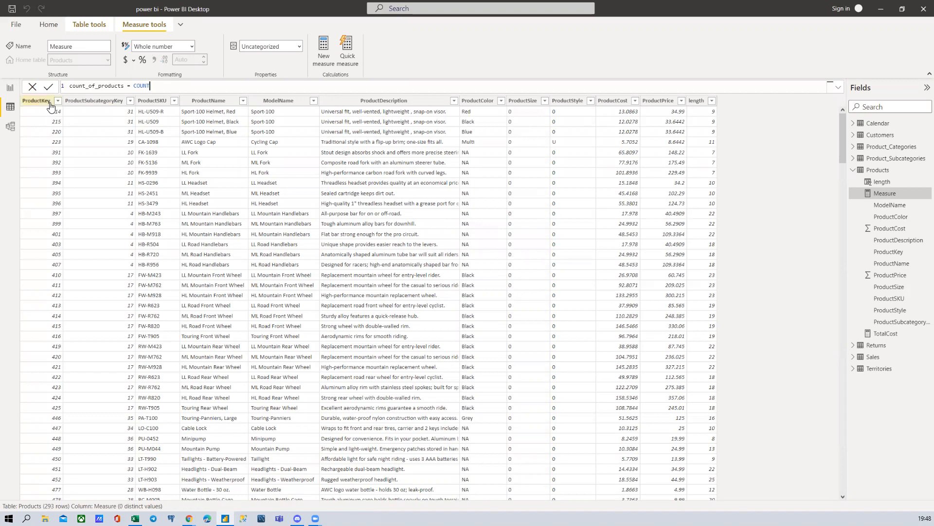
scroll(49, 275, "down", 5)
scroll(49, 278, "down", 20)
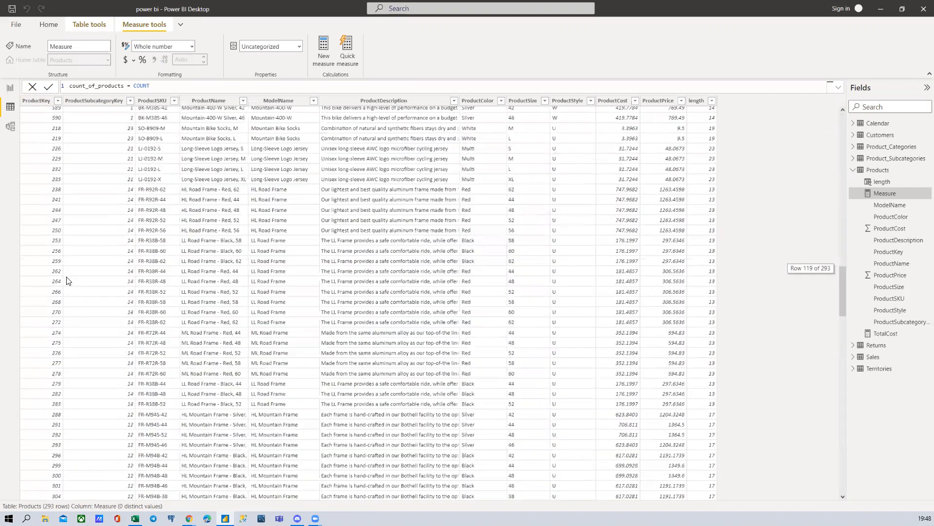
scroll(69, 280, "down", 1)
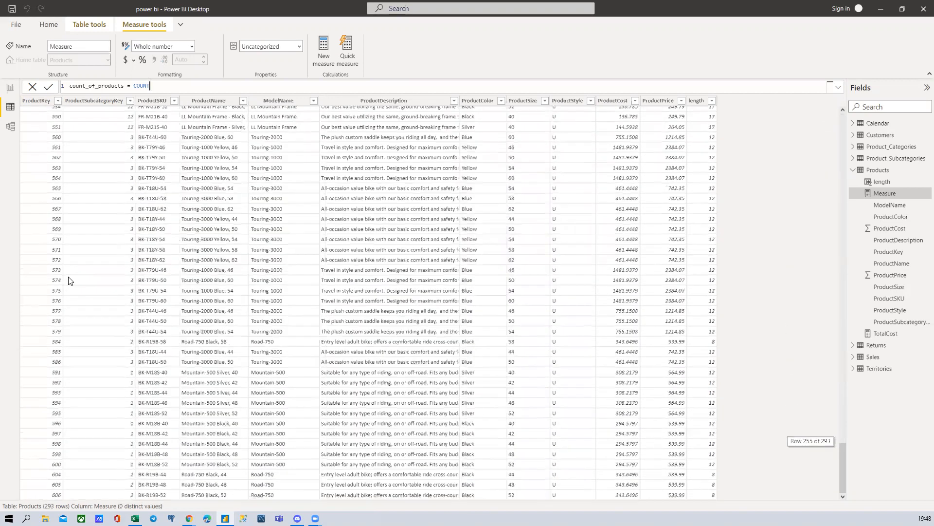
scroll(69, 280, "up", 20)
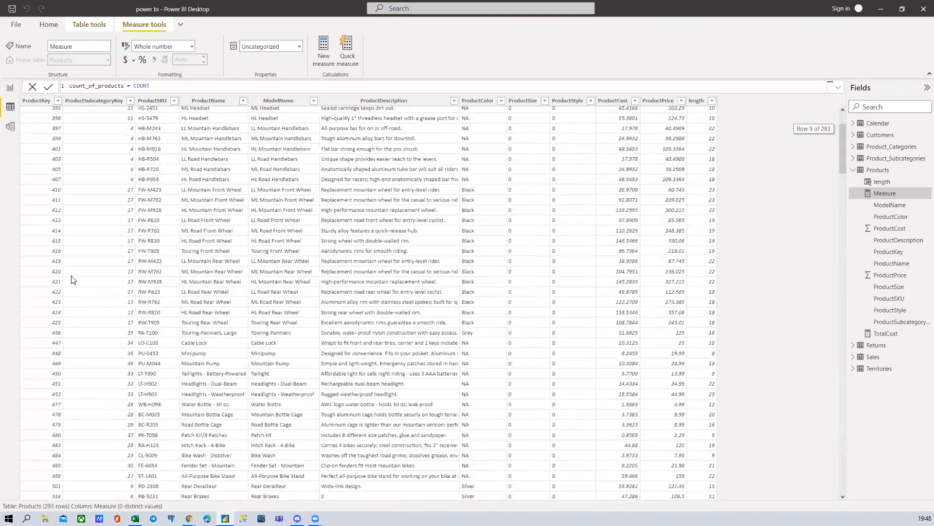
scroll(72, 279, "up", 3)
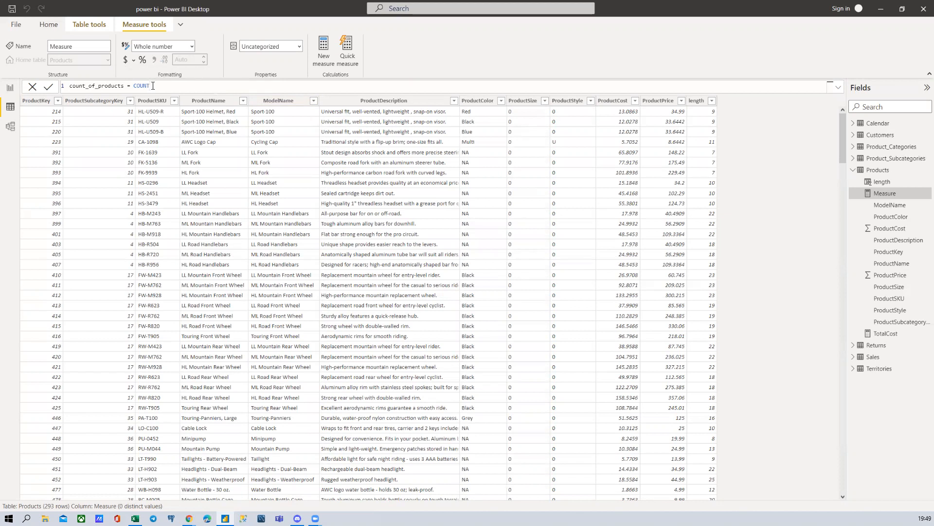
scroll(46, 246, "down", 9)
scroll(46, 246, "down", 20)
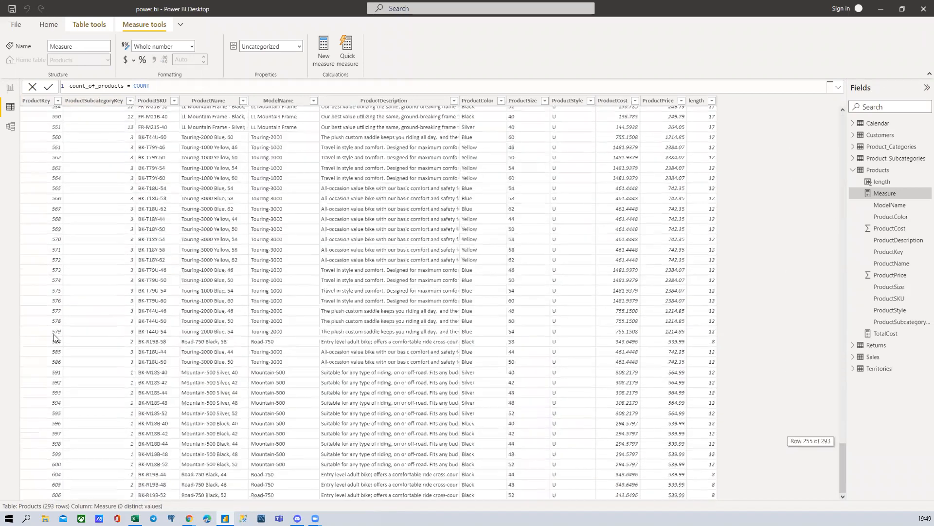
scroll(58, 302, "up", 20)
scroll(53, 318, "up", 20)
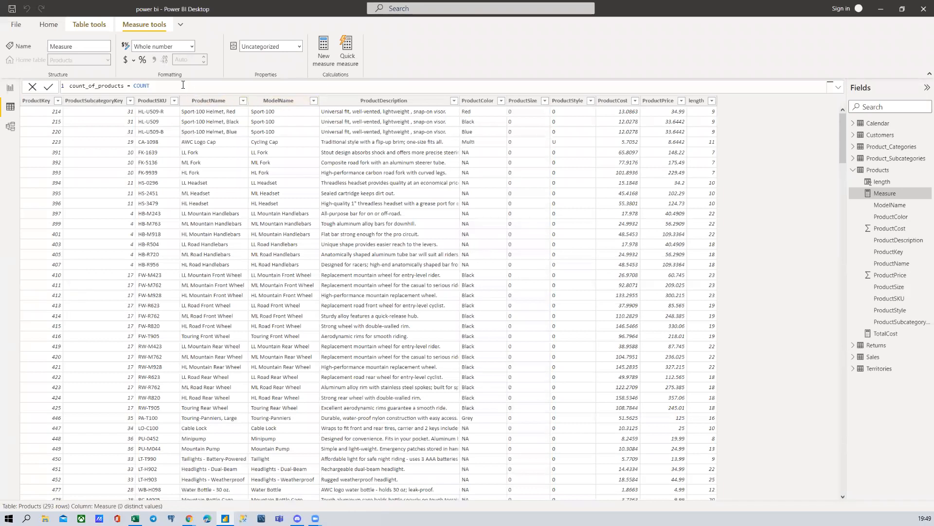
Complete the count_of_products measure as COUNTA(Products[ProductKey])
type("A")
key("BackSpace")
type("A(")
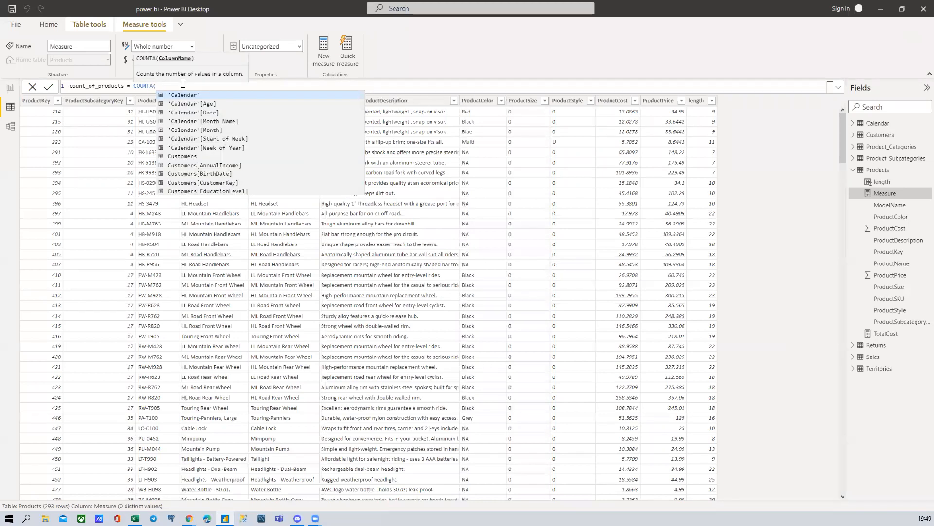
key("Escape")
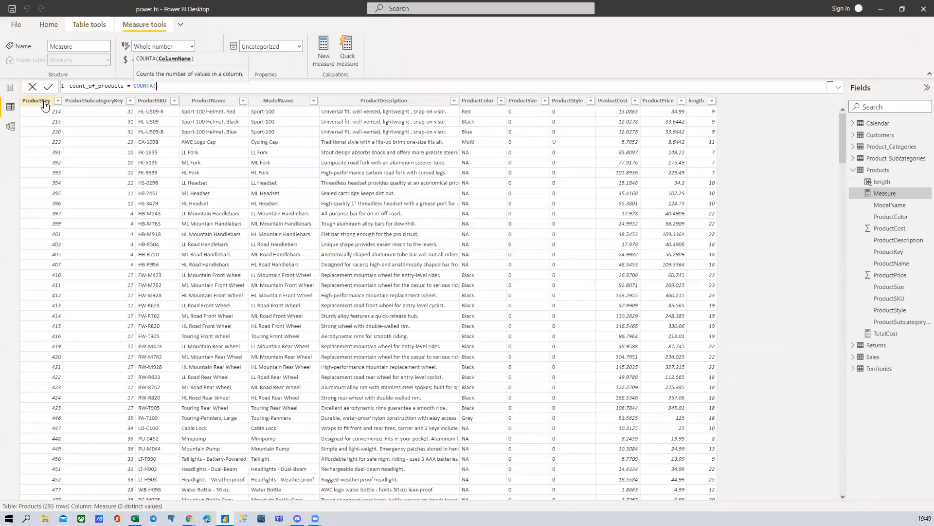
type("PRODUCT")
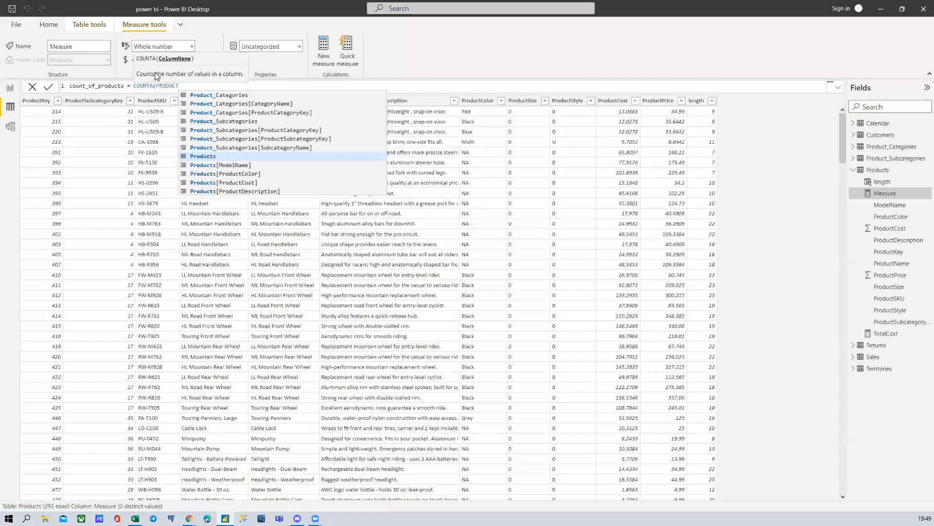
type("KEY")
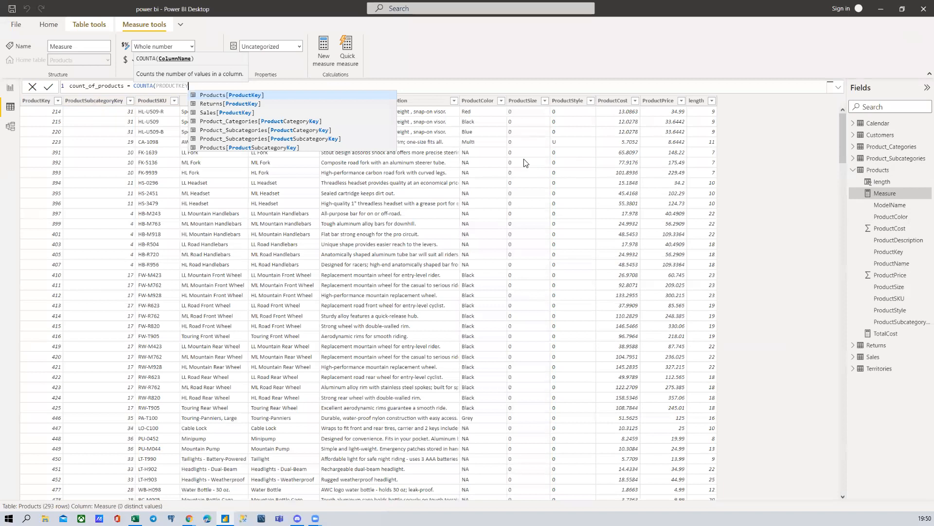
left_click(257, 95)
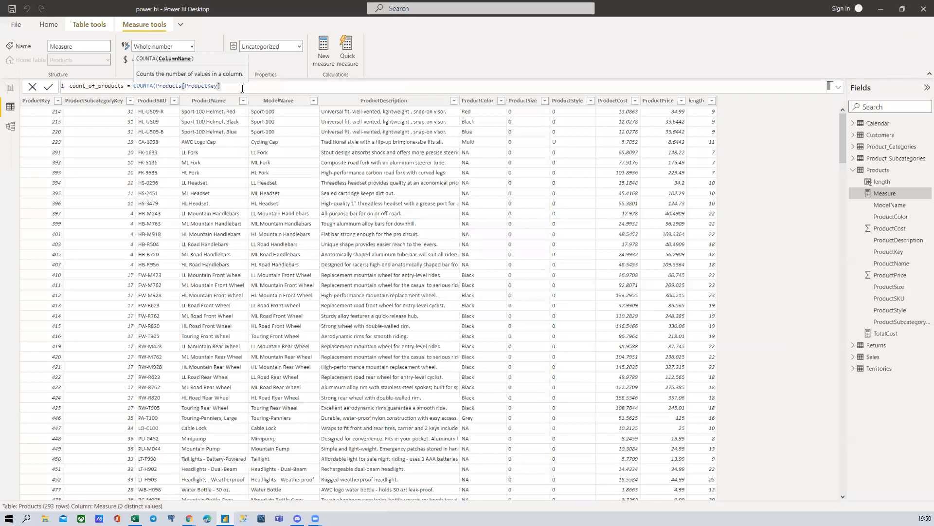
key("Return")
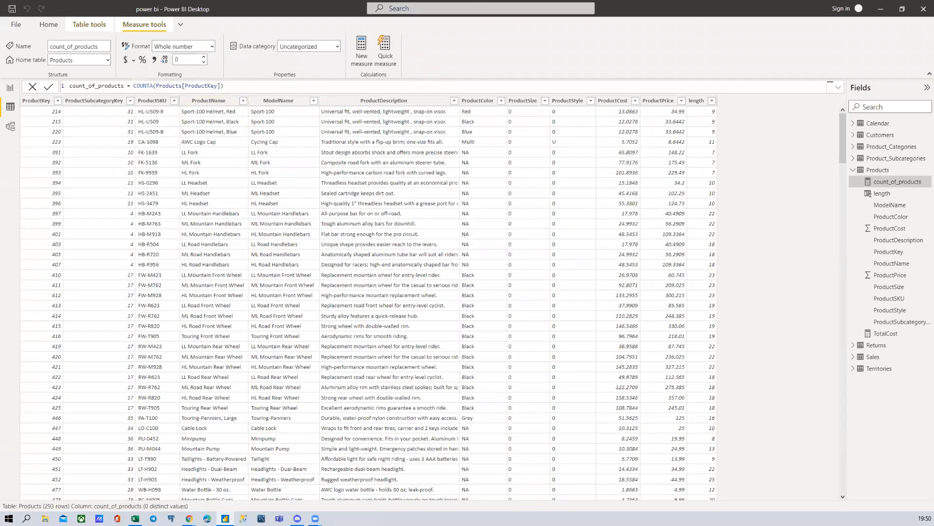
On report Page 1, move the TotalCost card closer to the area below the Total Income card
left_click(9, 90)
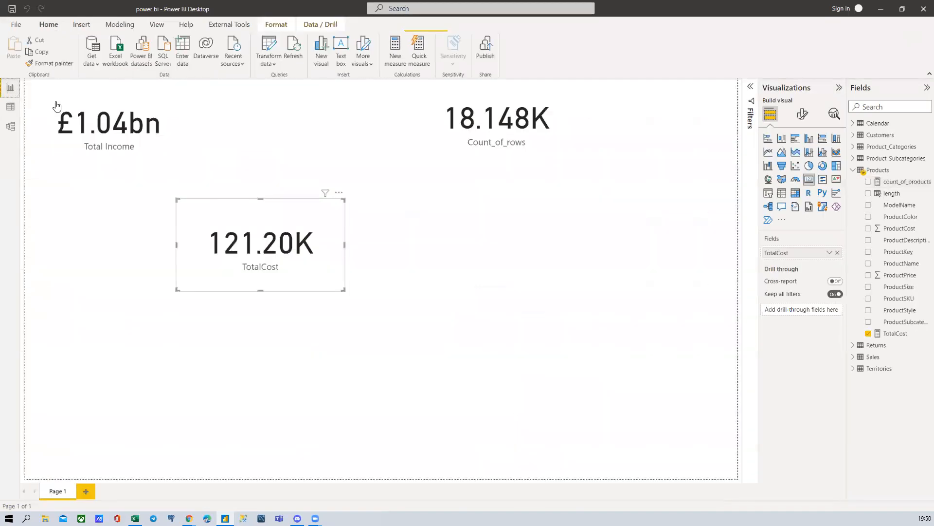
left_click_drag(274, 251, 171, 233)
left_click(467, 231)
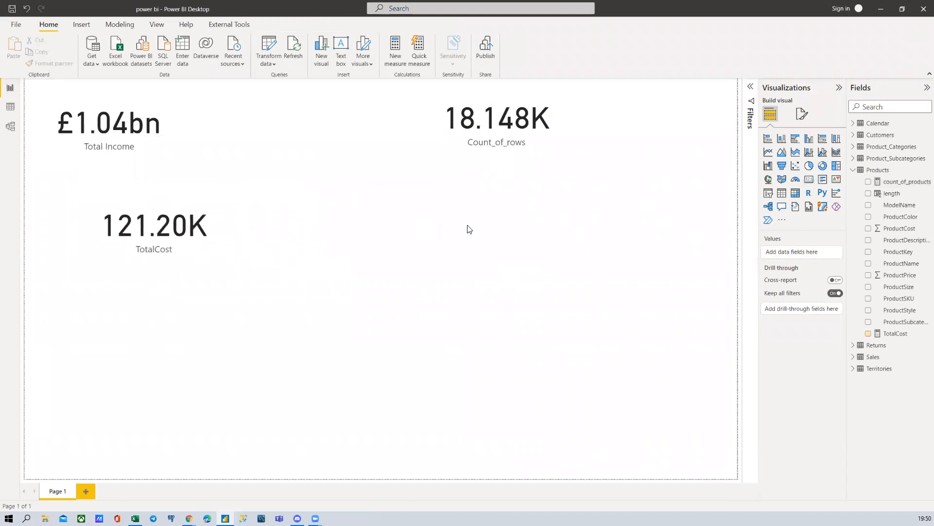
Add a card showing count_of_products and place it beside the TotalCost card
left_click(808, 179)
left_click_drag(243, 347, 498, 233)
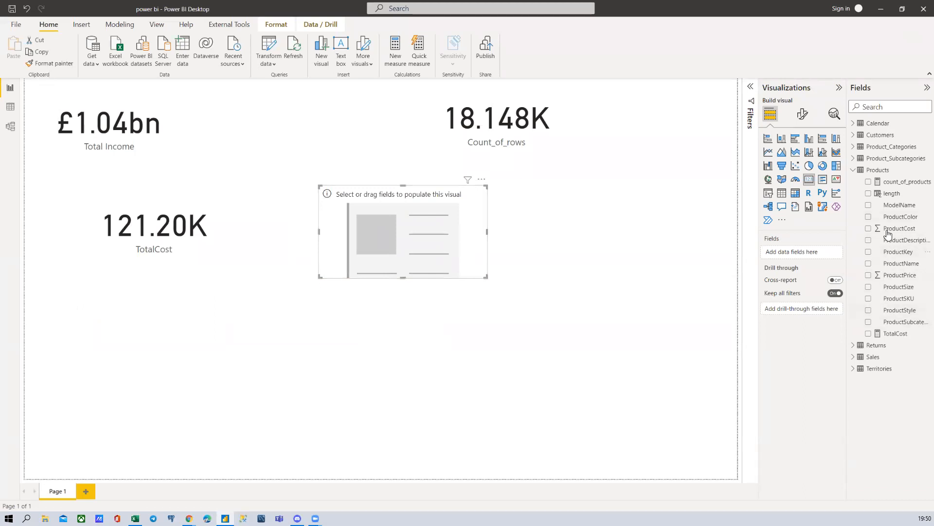
left_click(868, 181)
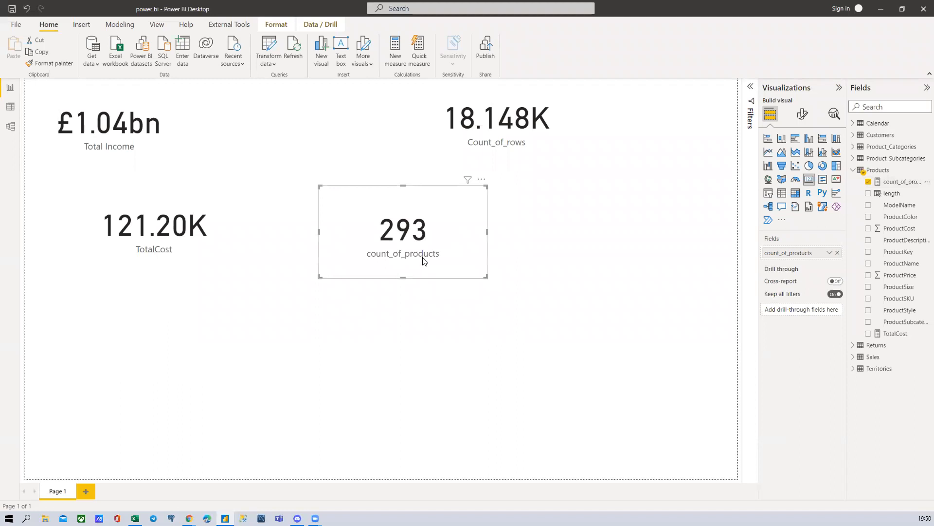
Review the Math & Stats functions on the browser slide and return to Power BI Desktop to examine ProductCost in the Products table
left_click(10, 106)
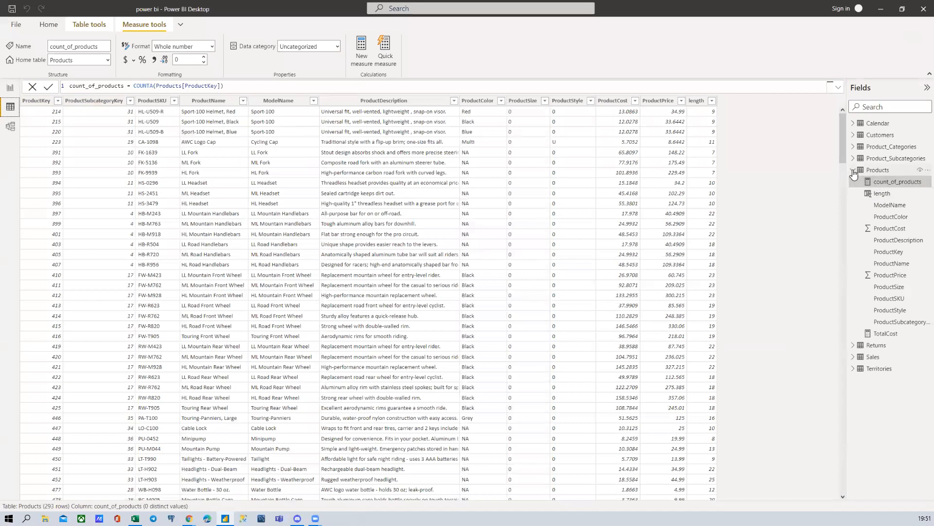
mouse_move(189, 518)
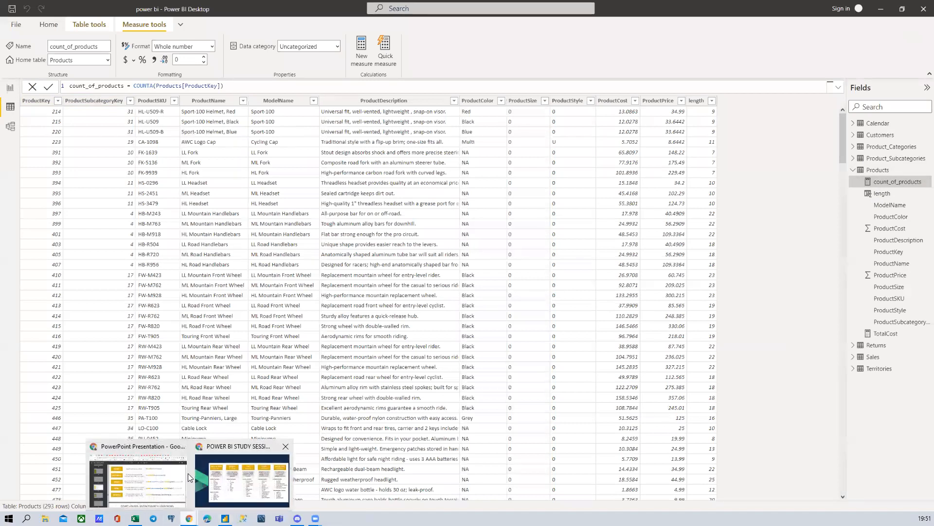
left_click(267, 479)
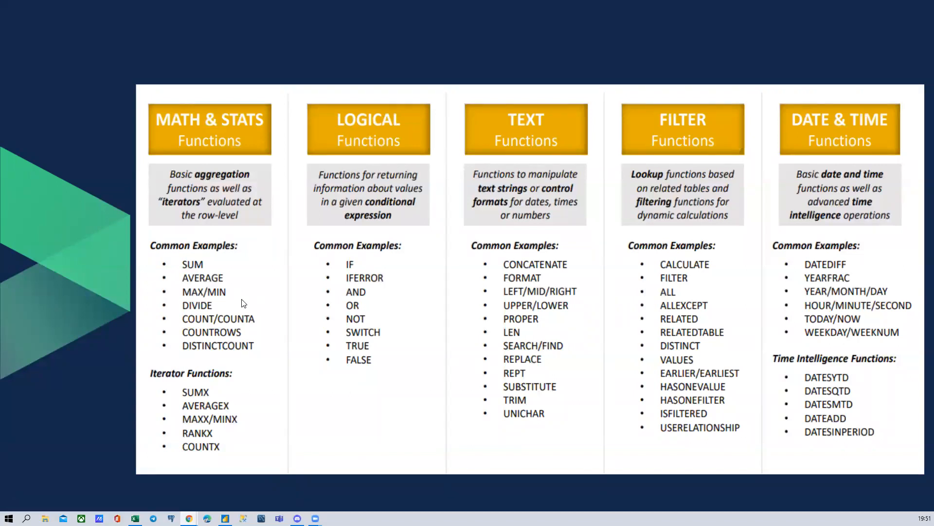
left_click(224, 519)
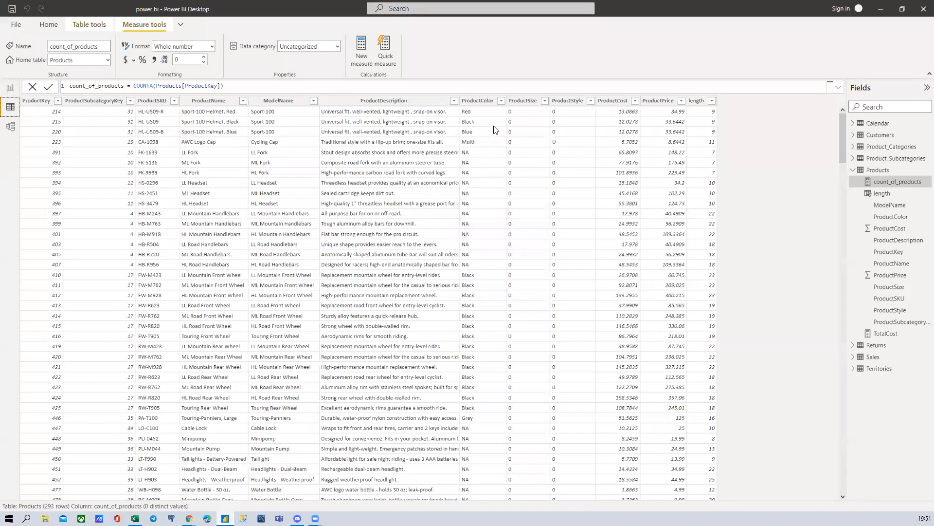
left_click(614, 101)
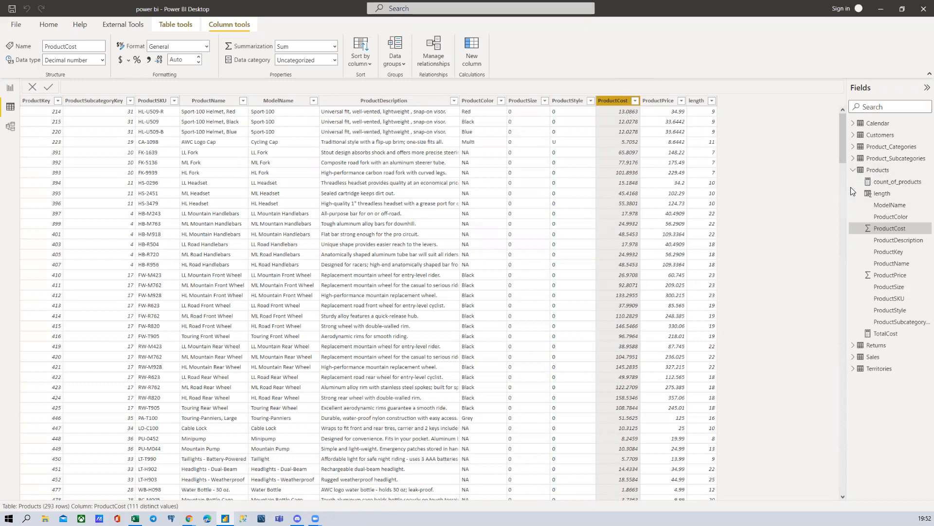
Create a new measure in the Products table named most_expensive_product
right_click(879, 169)
left_click(816, 181)
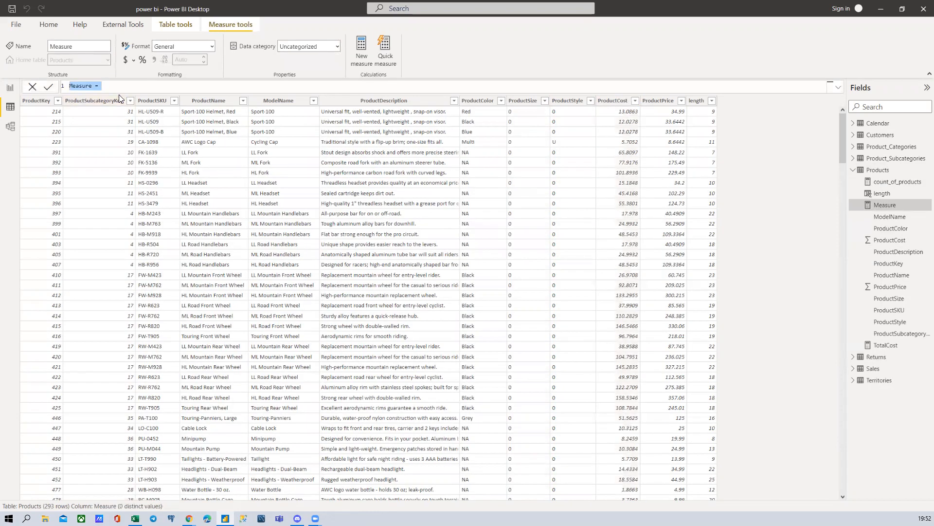
type("MOST EX")
key("BackSpace")
key("BackSpace")
key("BackSpace")
key("BackSpace")
key("BackSpace")
key("BackSpace")
key("BackSpace")
type("most e")
key("ctrl+Left")
key("ctrl+Left")
key("BackSpace")
type("_")
left_click(118, 85)
key("BackSpace")
type("_")
Define the most_expensive_product measure as MAX(Products[ProductCost])
double_click(150, 88)
left_click(150, 87)
type("MAX")
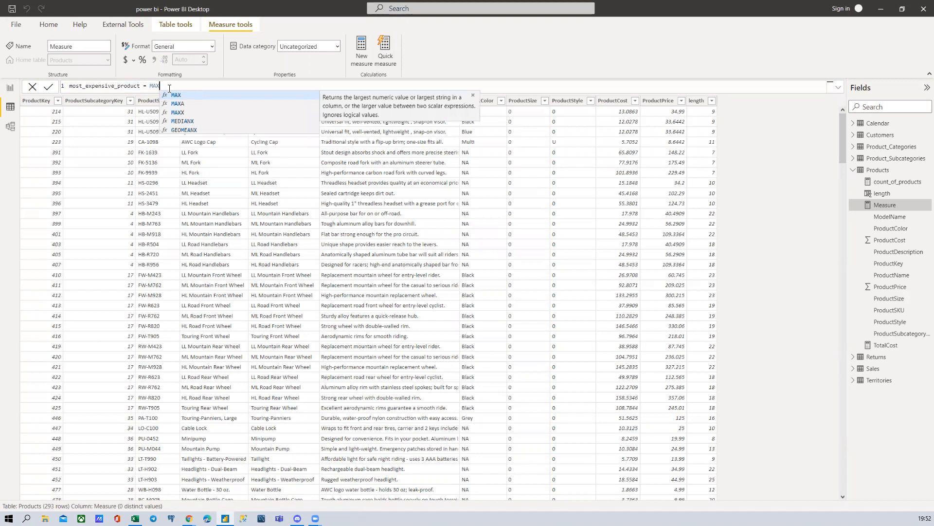
type("(")
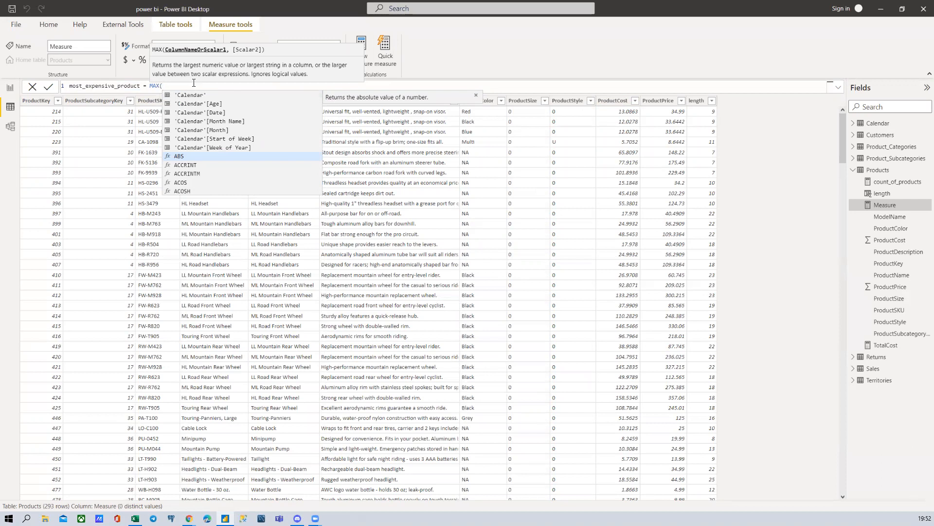
type("COST")
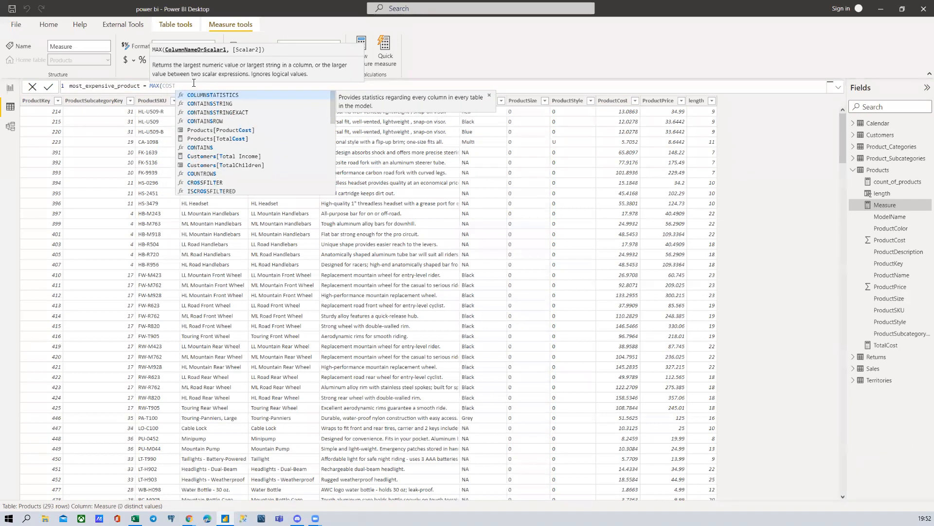
key("Down")
key("Down")
key("Down")
key("Down")
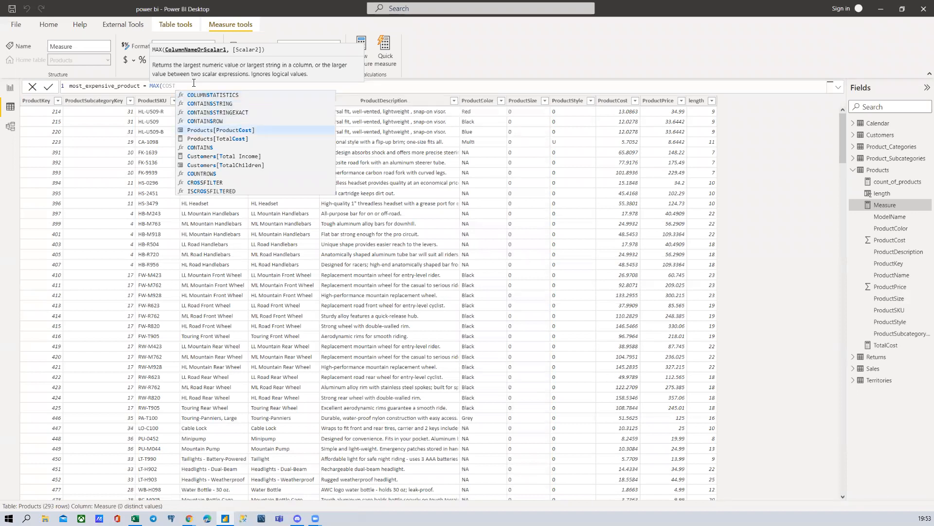
key("Tab")
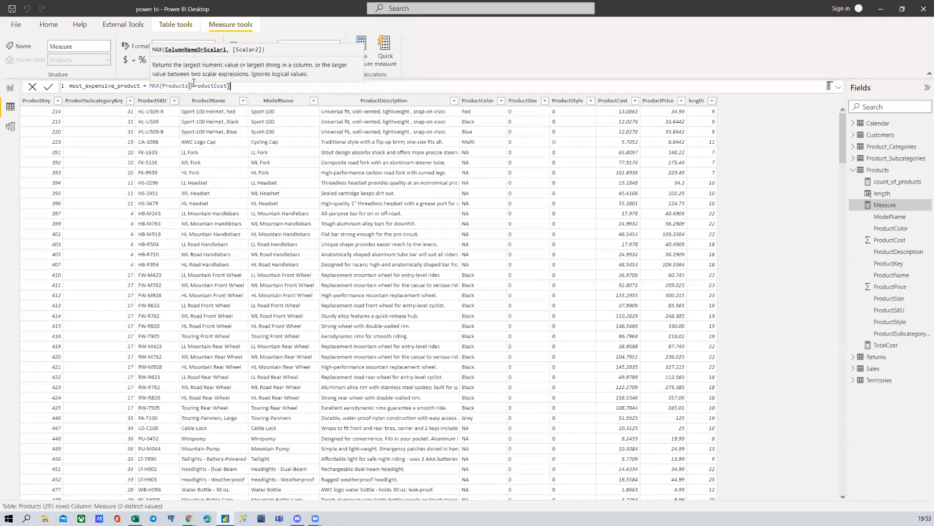
key("Return")
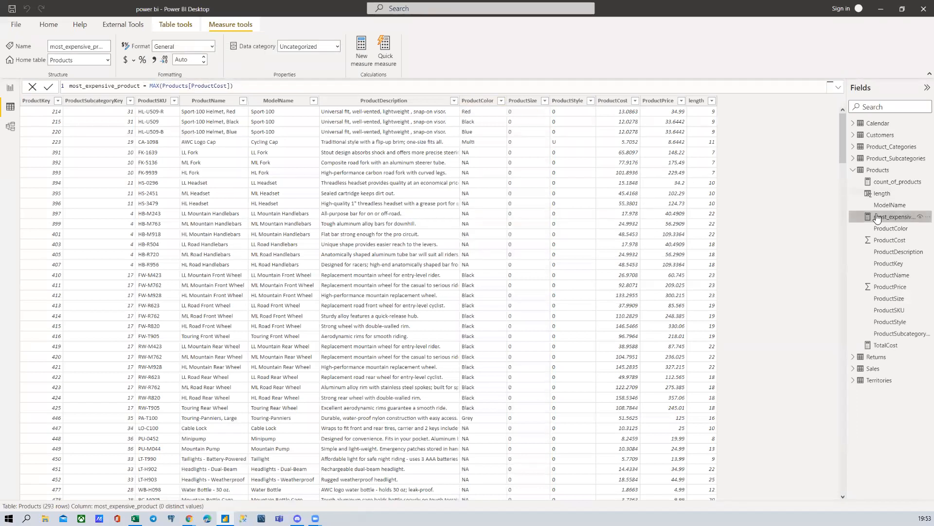
On report Page 1, move the count_of_products card up between the Total Income and Count_of_rows cards
left_click(10, 88)
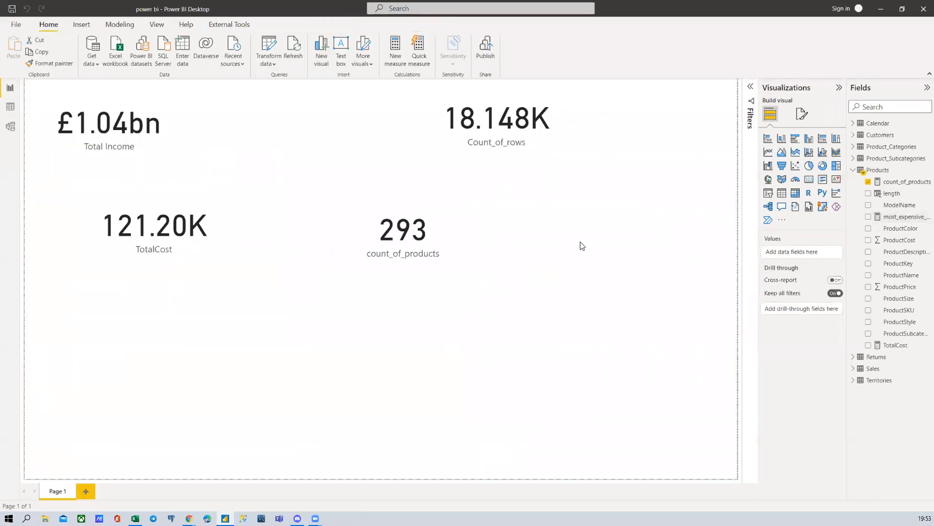
left_click_drag(464, 249, 344, 165)
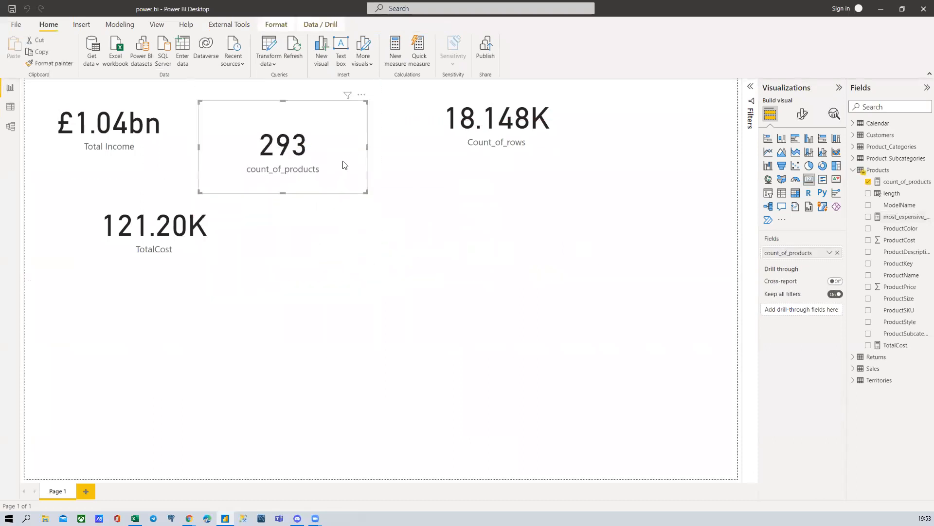
left_click(407, 262)
Add a card showing most_expensive_product below the Count_of_rows card and widen it
left_click(811, 180)
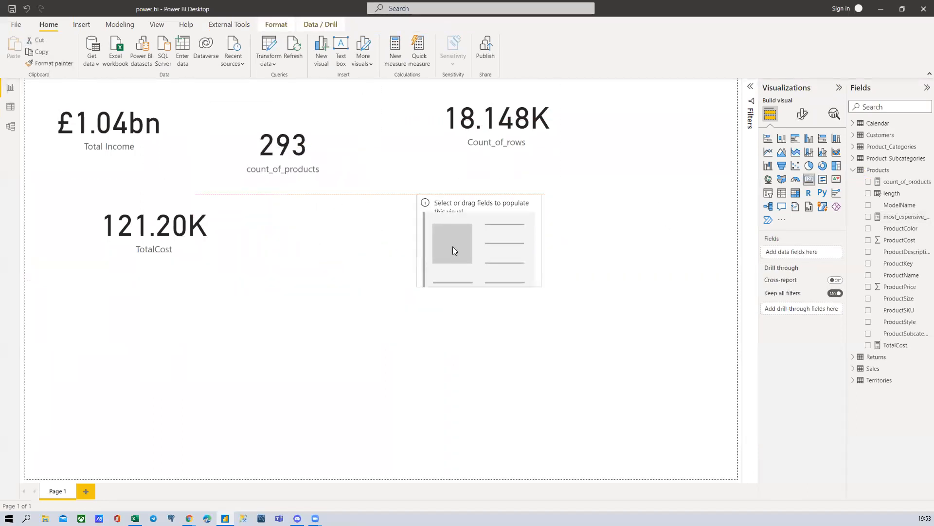
left_click(868, 217)
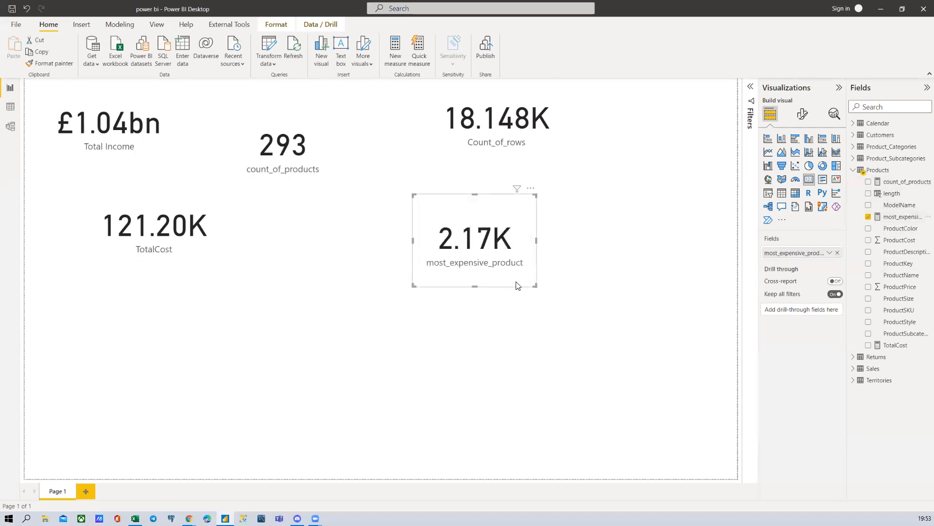
left_click_drag(535, 286, 616, 287)
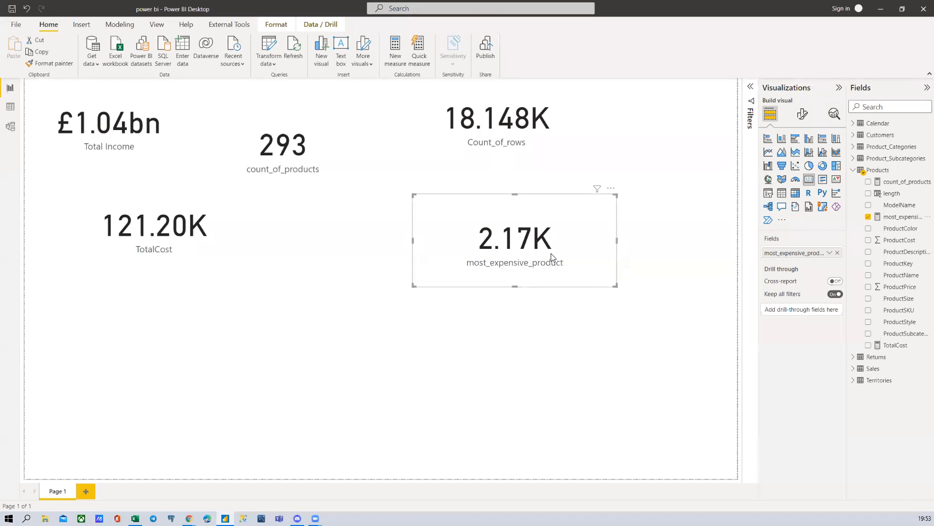
Format the most_expensive_product measure as a decimal number with 0 decimal places
left_click(904, 216)
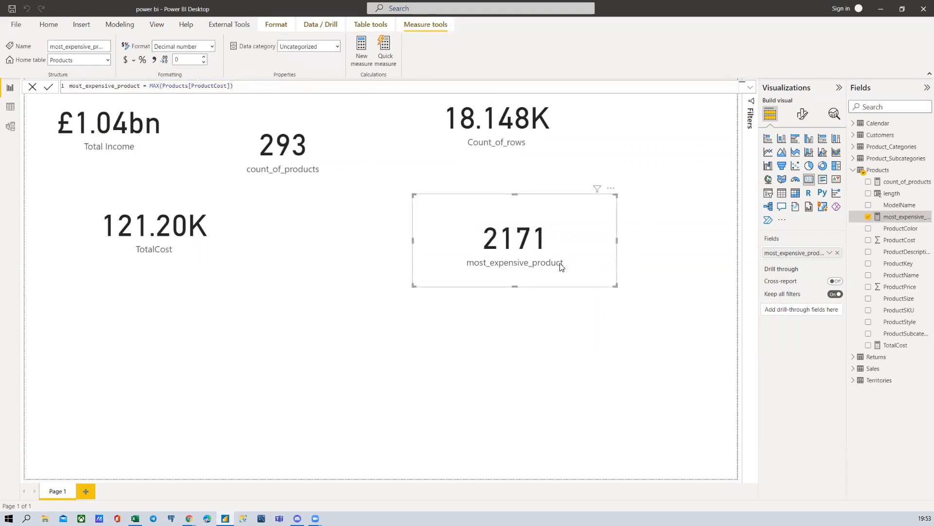
In the Products table data, examine the ProductCost column's filter values for the highest cost, leaving the column unfiltered
left_click(10, 107)
left_click(635, 100)
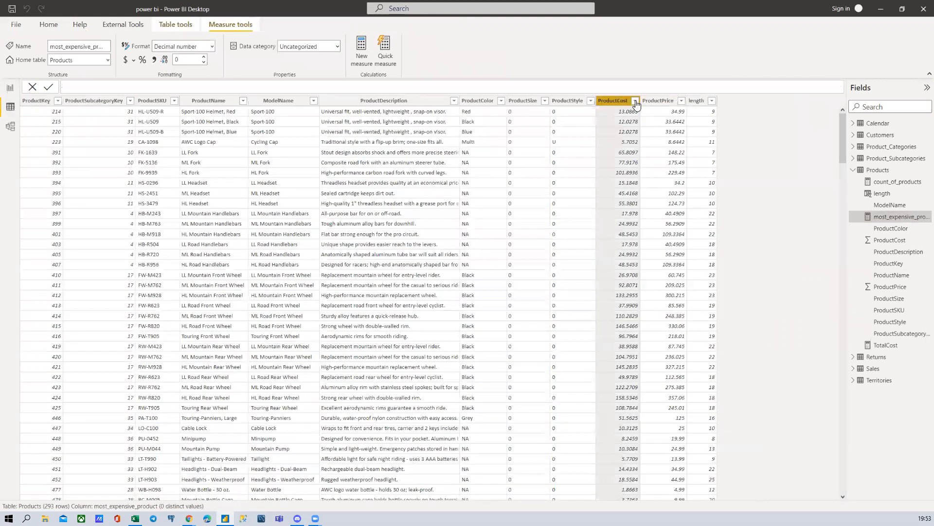
left_click_drag(770, 217, 770, 378)
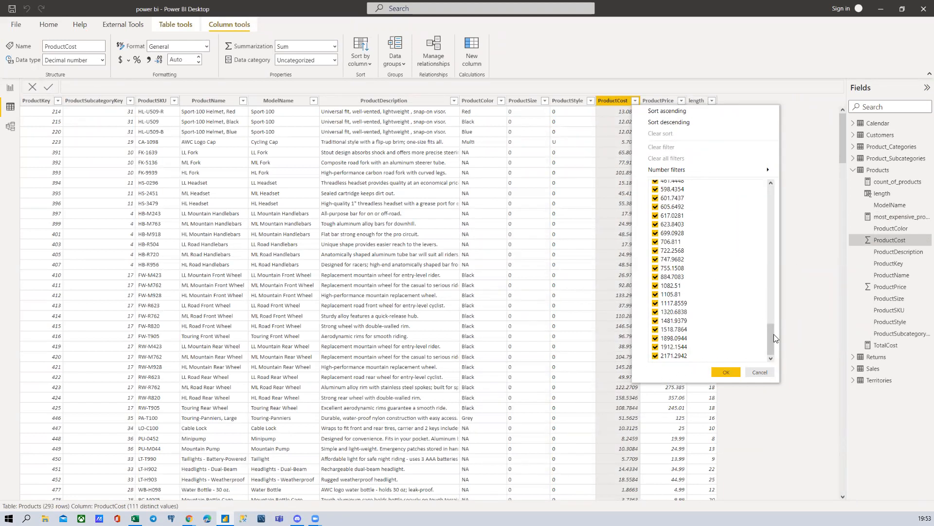
scroll(694, 246, "up", 15)
scroll(695, 251, "up", 8)
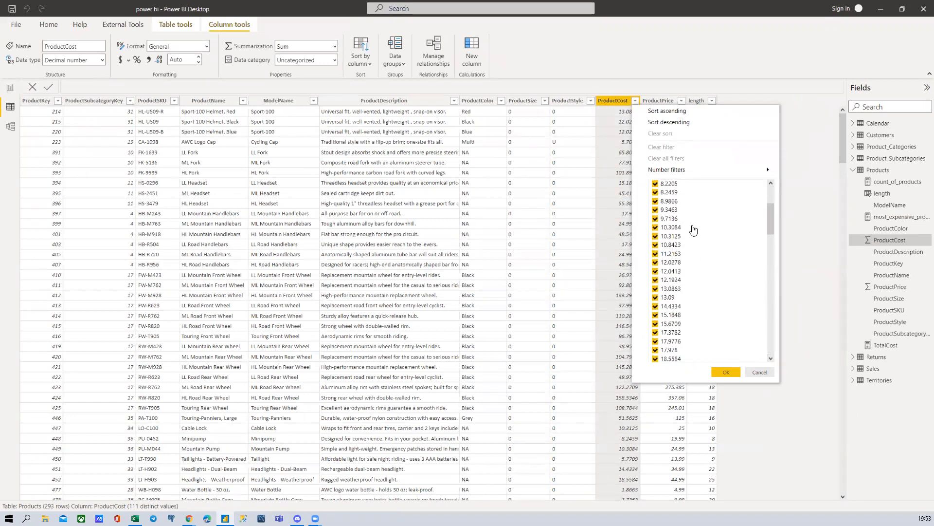
left_click(760, 373)
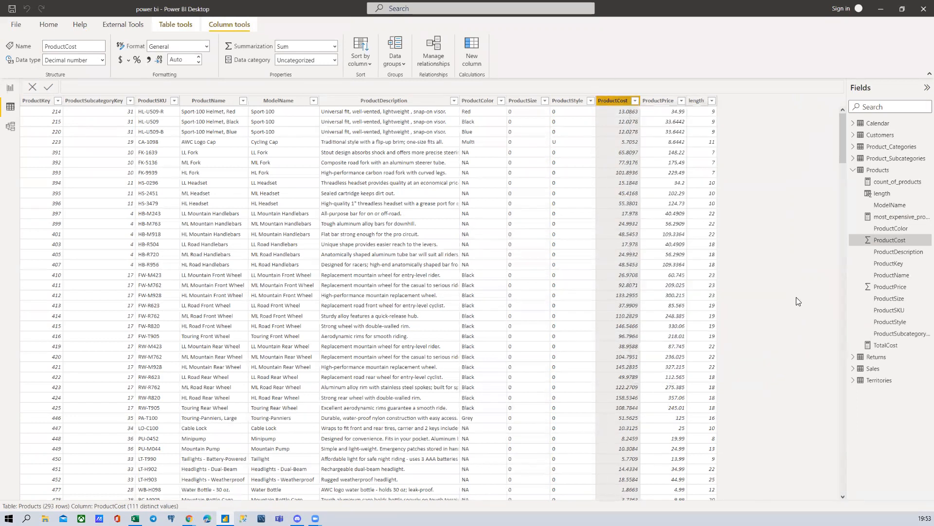
Create a new measure in the Products table named cheapest_product and start its formula with the MIN function
right_click(881, 170)
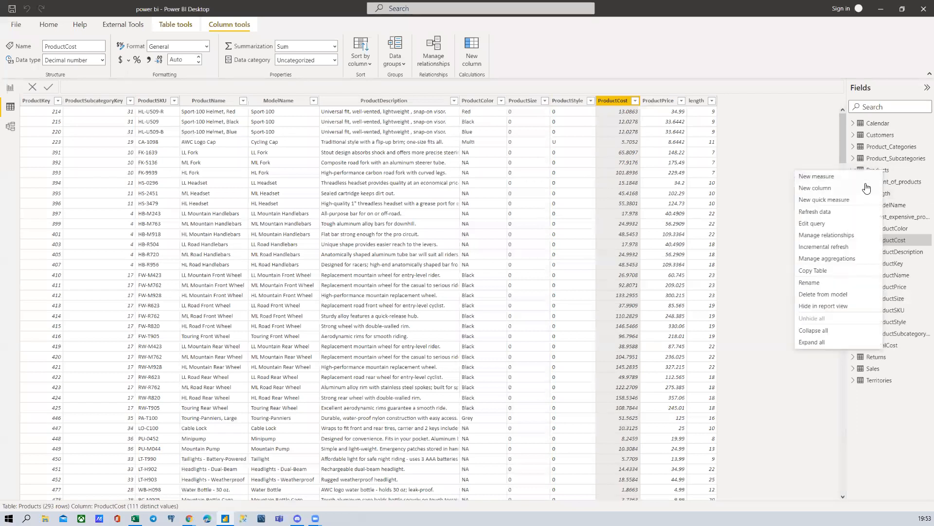
left_click(823, 177)
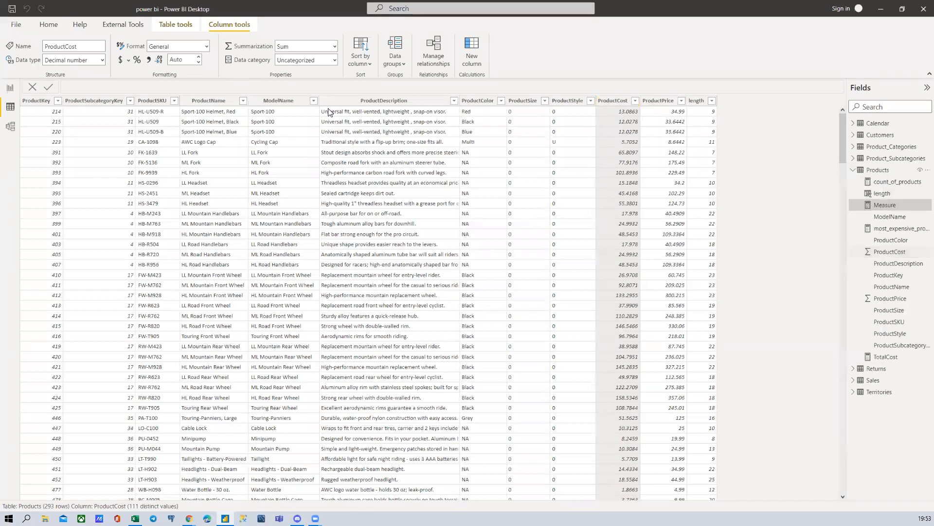
type("1")
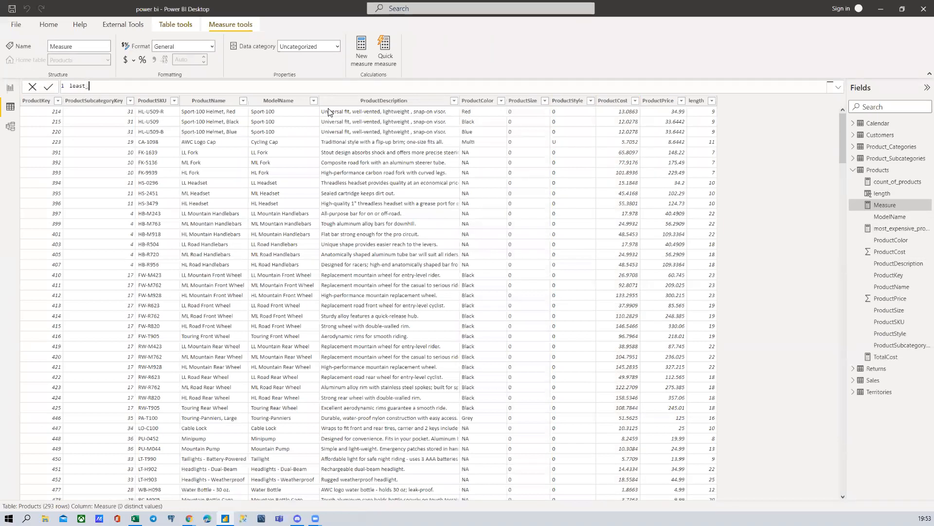
key("ctrl+BackSpace")
type("MIN")
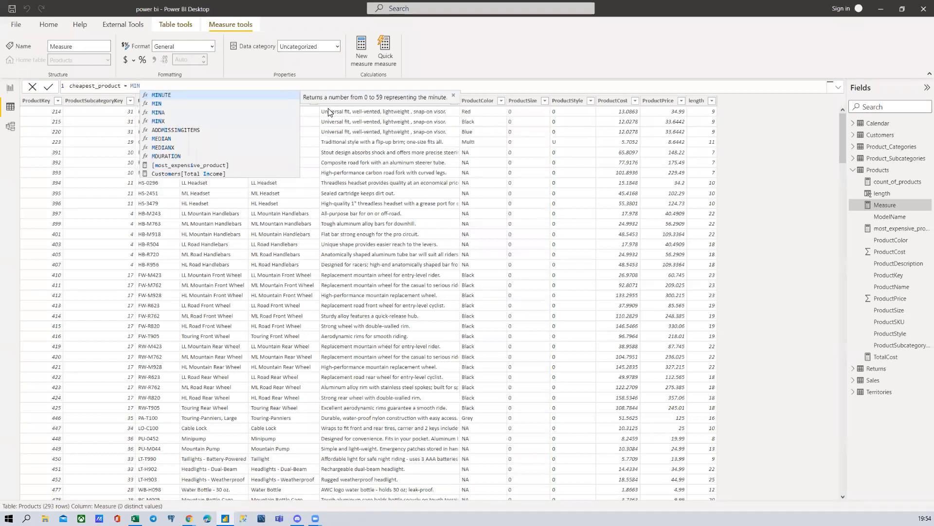
Complete the cheapest_product measure formula as MIN(Products[ProductCost]) and commit it
type("(")
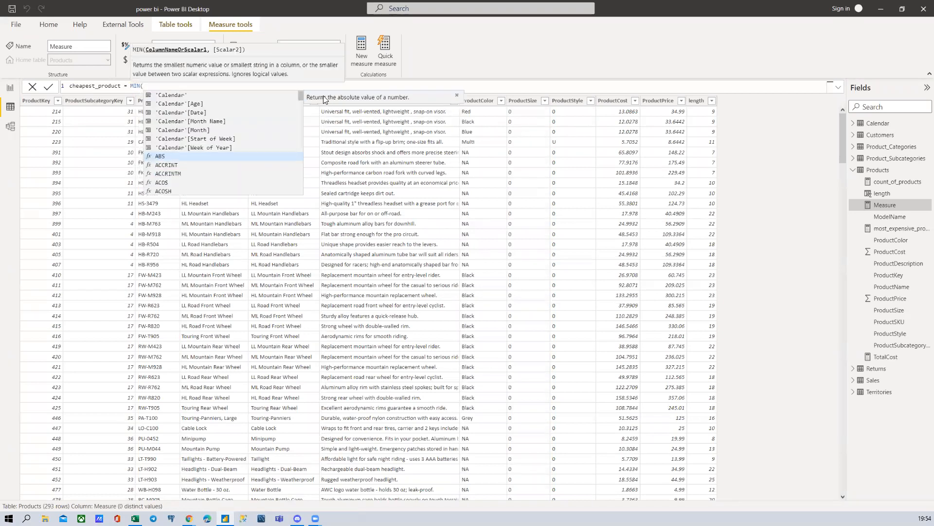
type("COST")
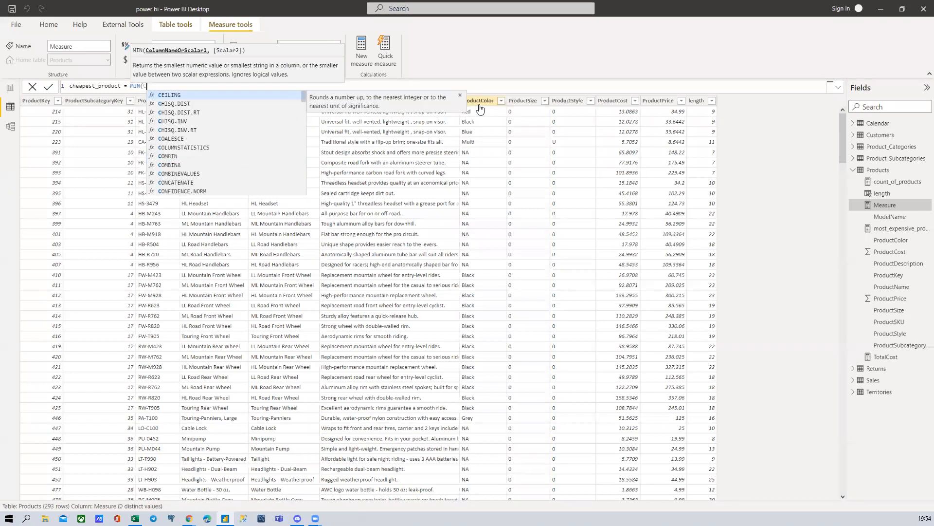
key("Down")
key("Down")
key("Down")
key("Down")
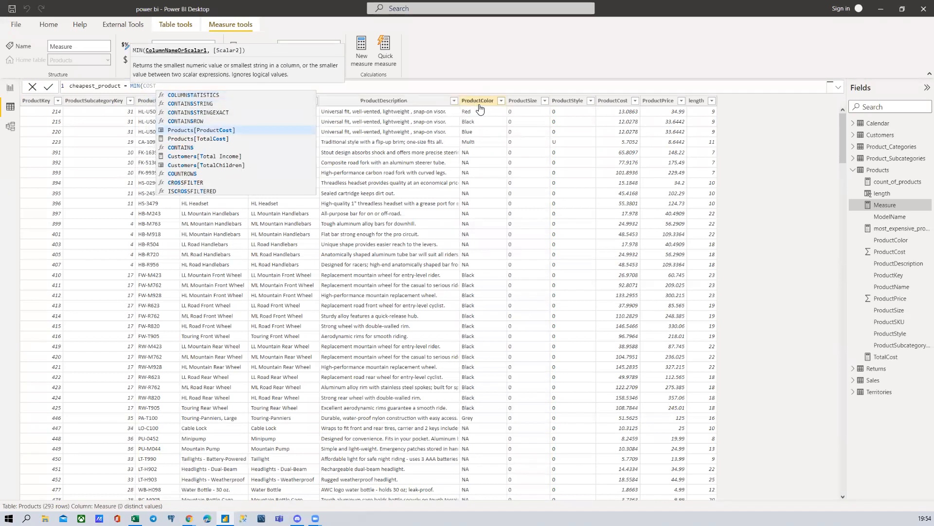
key("Tab")
type(")")
key("Return")
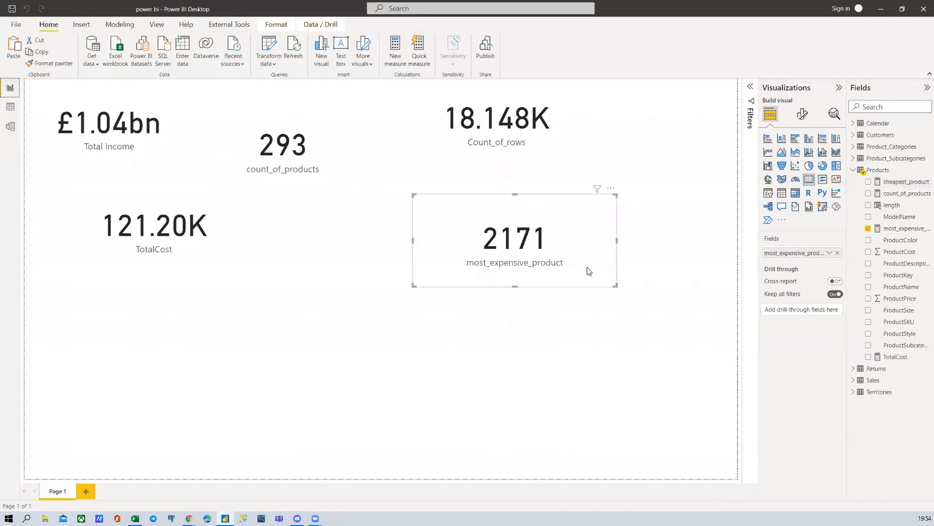
Move the most_expensive_product card next to the TotalCost card and add a card beside it showing cheapest_product
left_click_drag(591, 269, 395, 280)
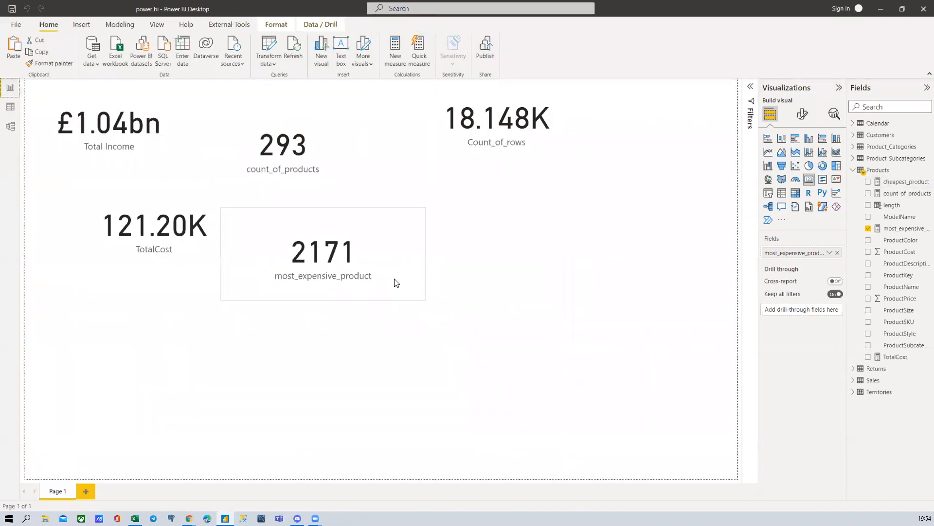
left_click(581, 256)
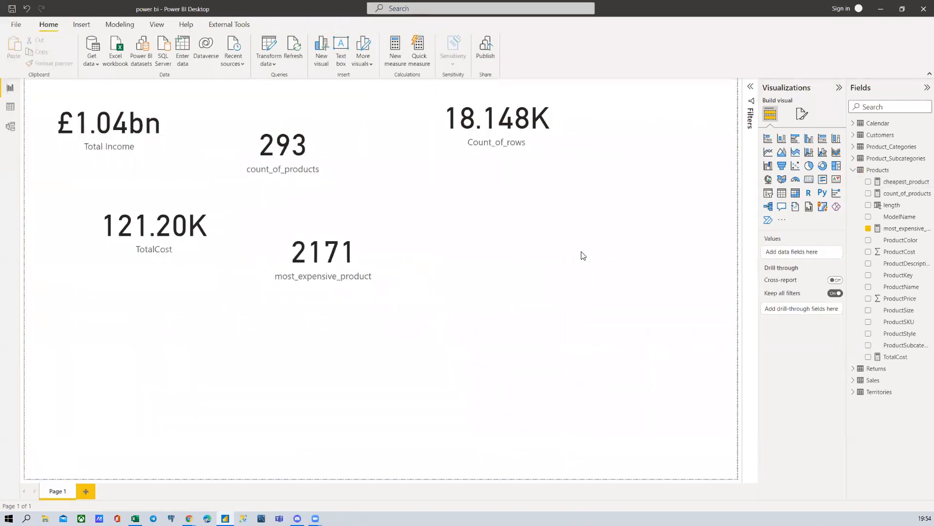
left_click(808, 179)
left_click_drag(202, 383, 567, 258)
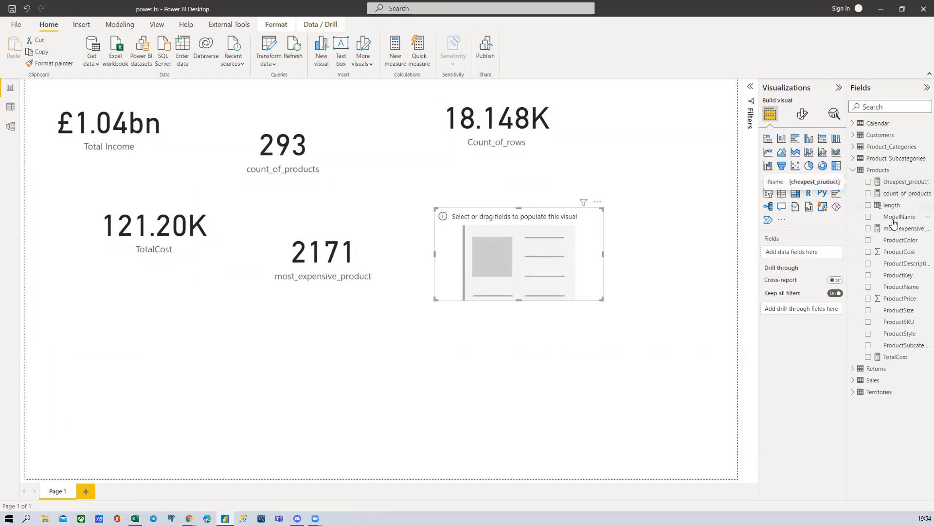
left_click(869, 182)
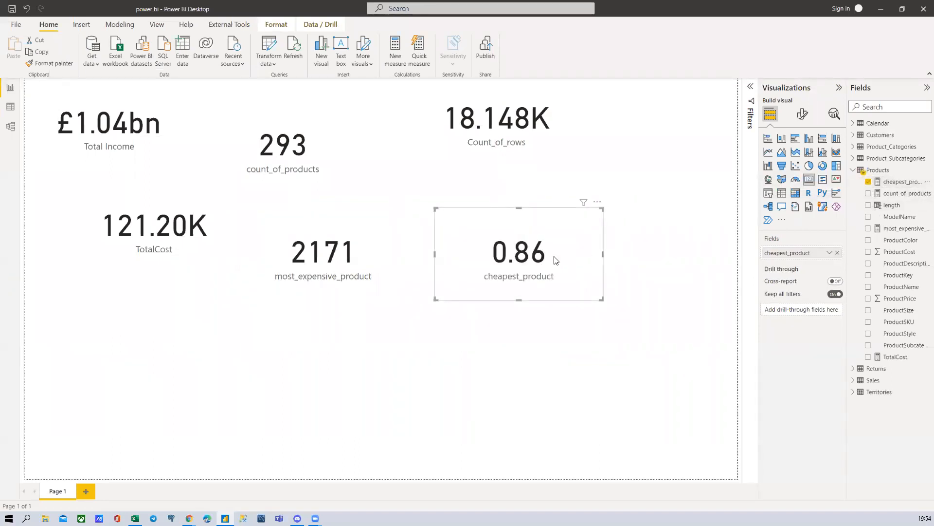
Format the cheapest_product measure as a decimal number with 0 decimal places
left_click(280, 27)
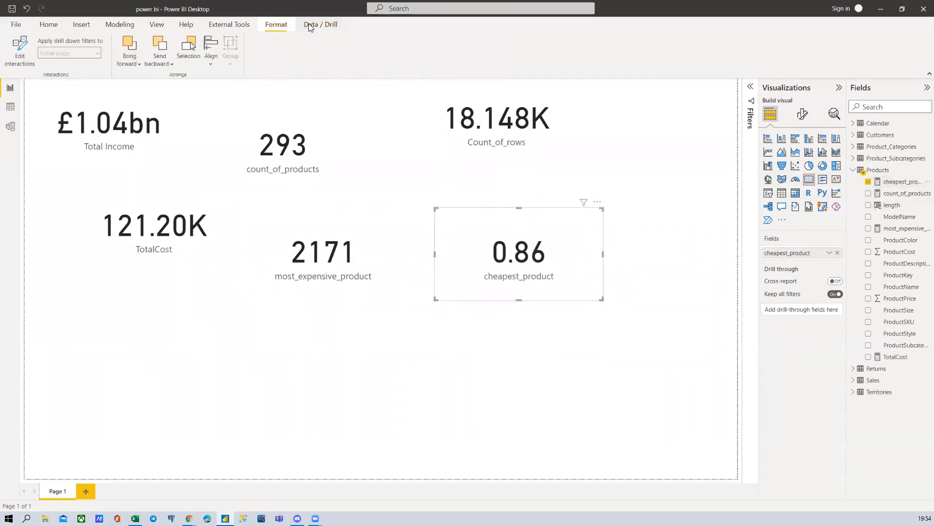
left_click(308, 25)
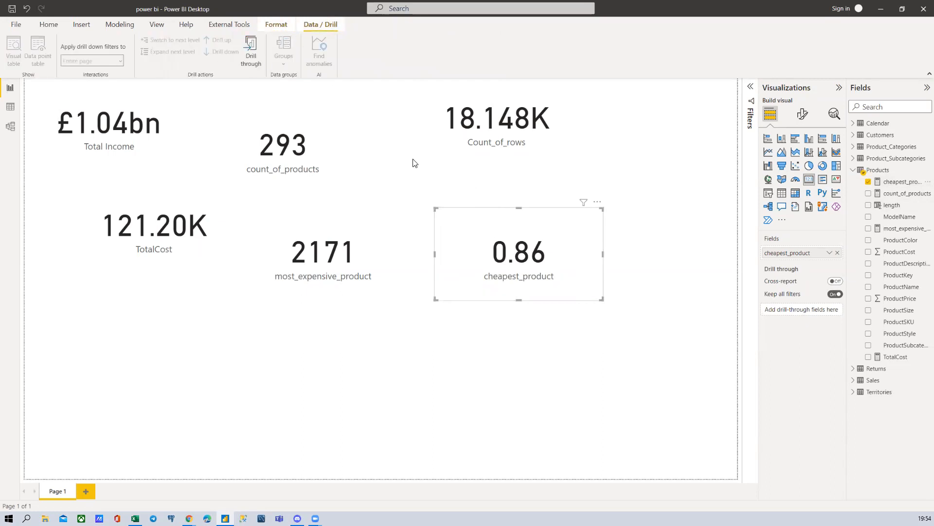
left_click(894, 182)
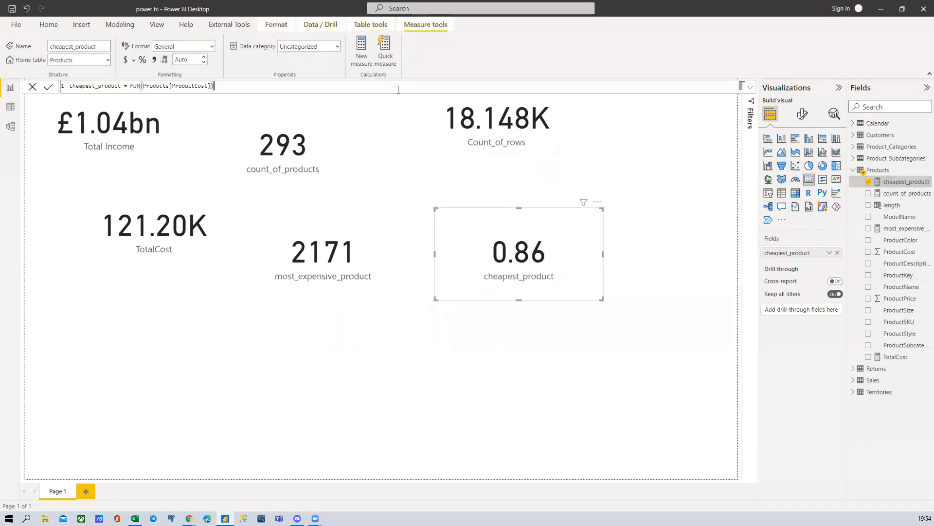
left_click(204, 62)
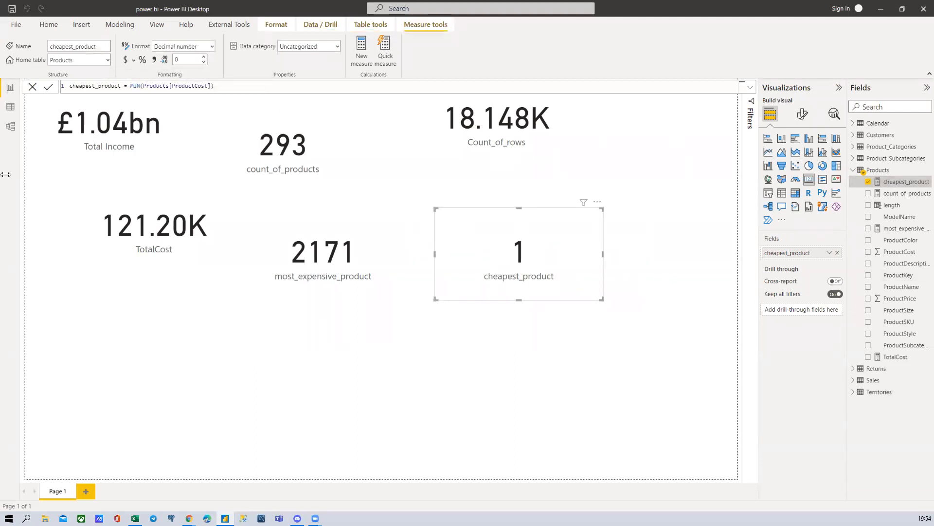
Create a measure in the Products table with the formula TEST = SUM(Products[ProductDescription])
left_click(10, 108)
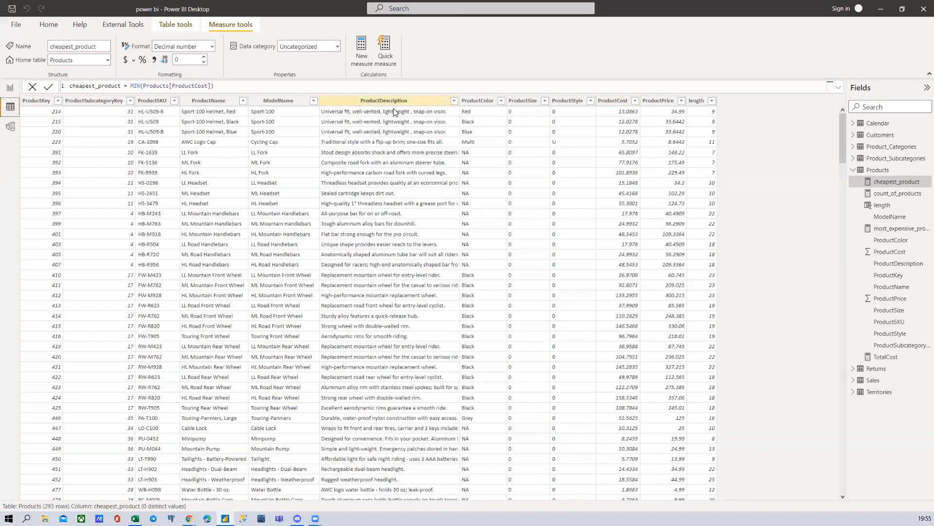
right_click(883, 168)
left_click(827, 179)
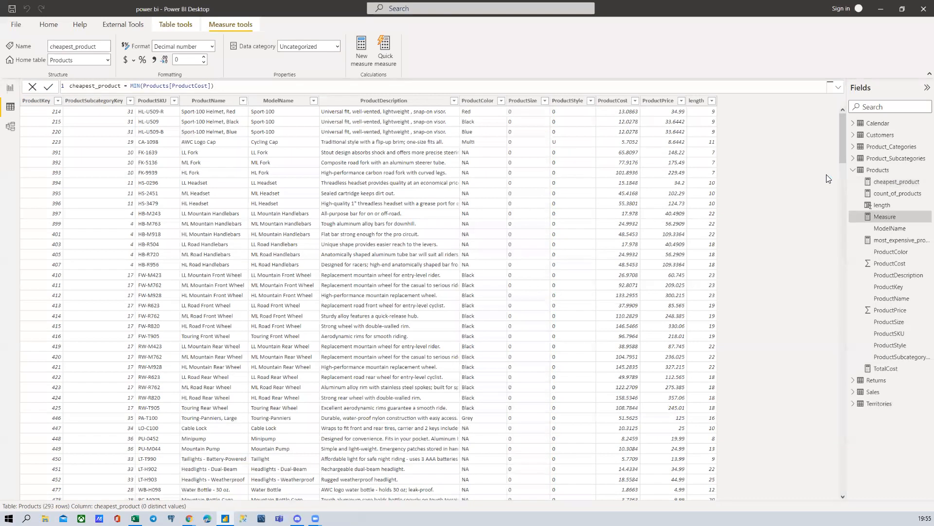
type("TES")
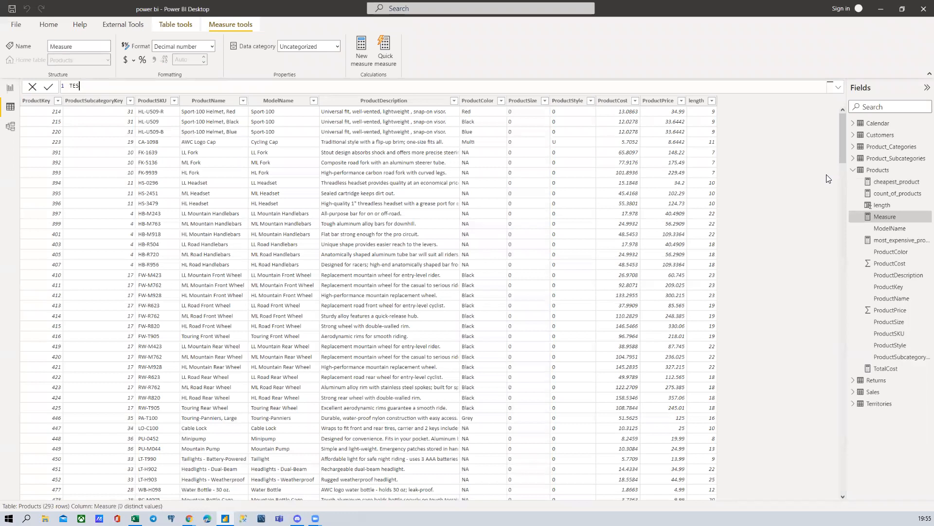
type("T = SUM(")
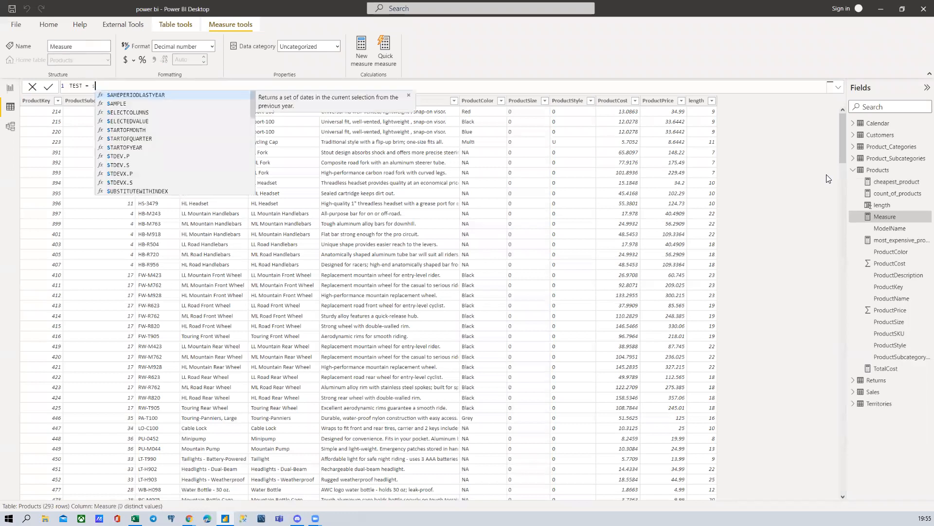
type("desz")
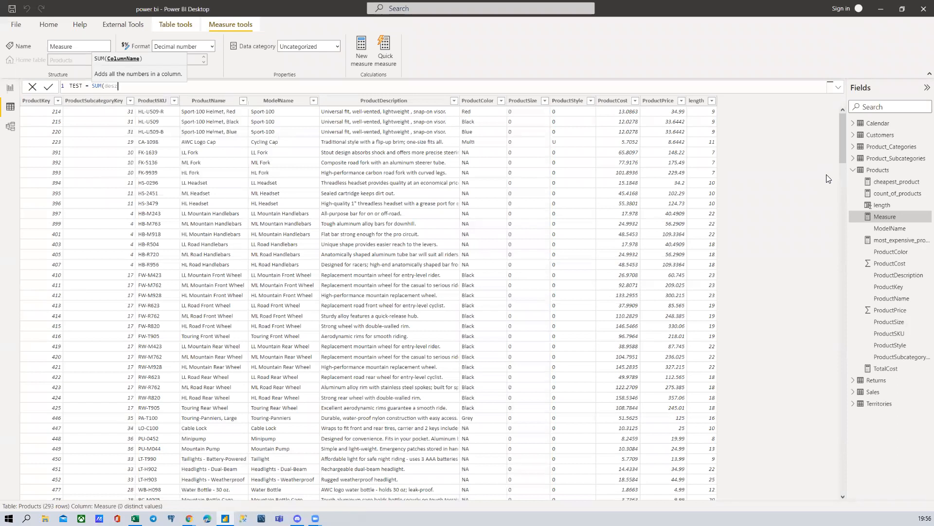
key("BackSpace")
type("scrip")
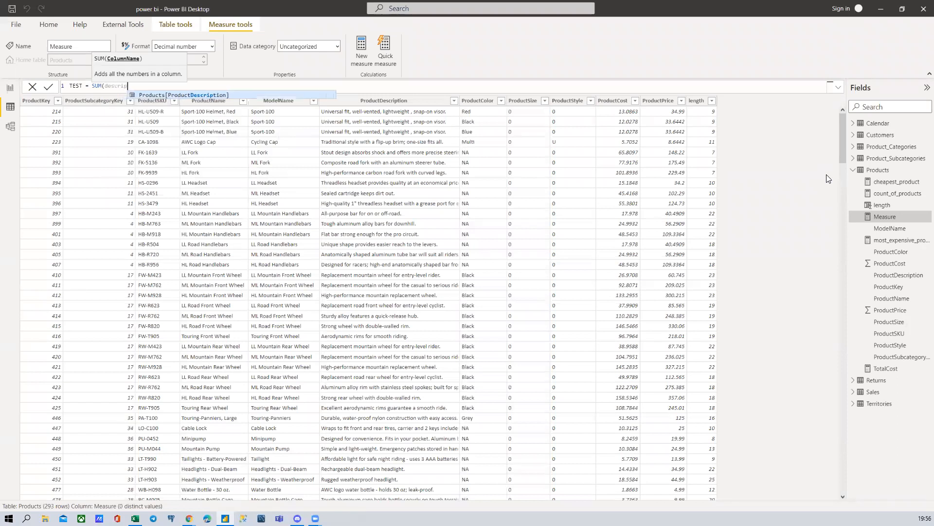
key("Tab")
type(")")
key("Return")
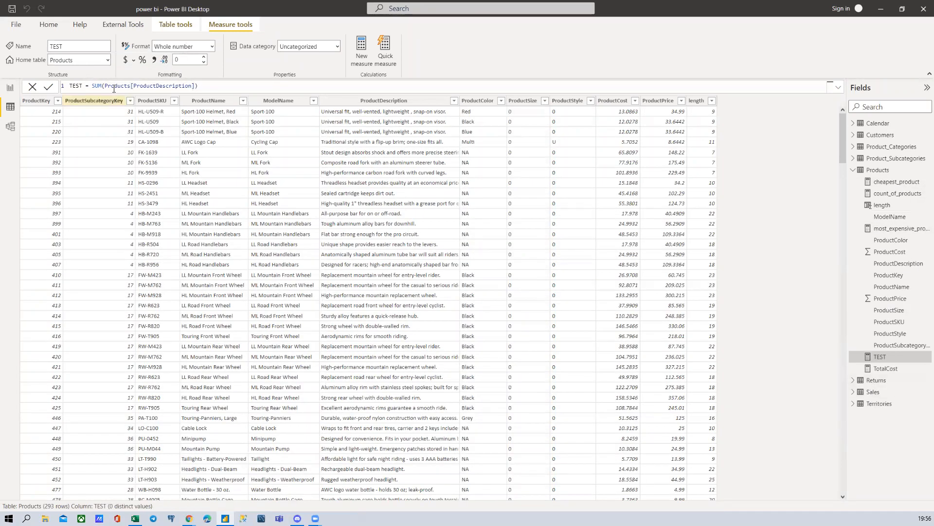
Add a card to the report page below most_expensive_product and fill it with the TEST measure
left_click(9, 88)
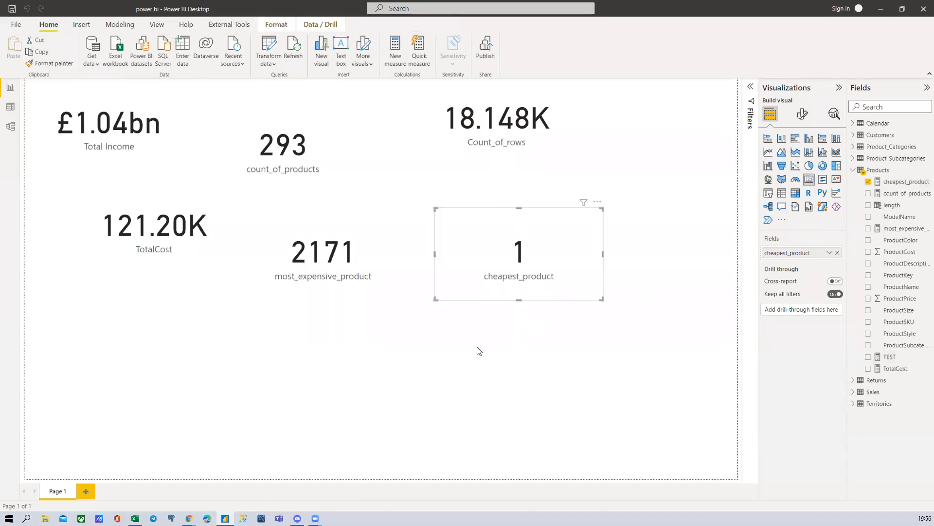
left_click(627, 272)
left_click(809, 180)
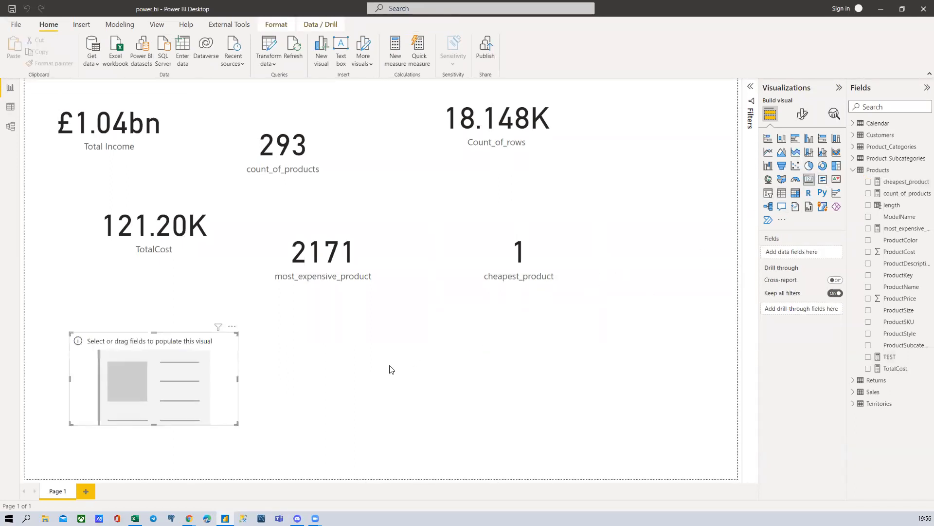
left_click_drag(304, 366, 306, 365)
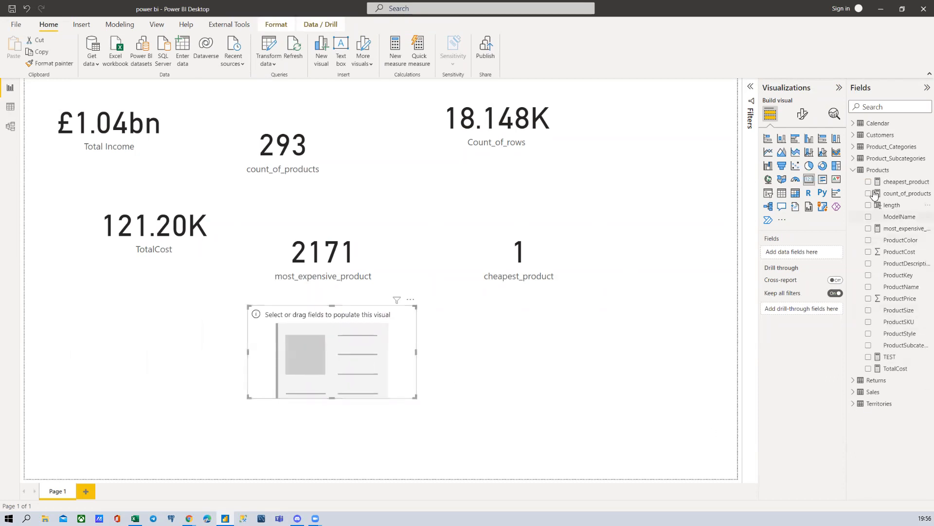
left_click(868, 357)
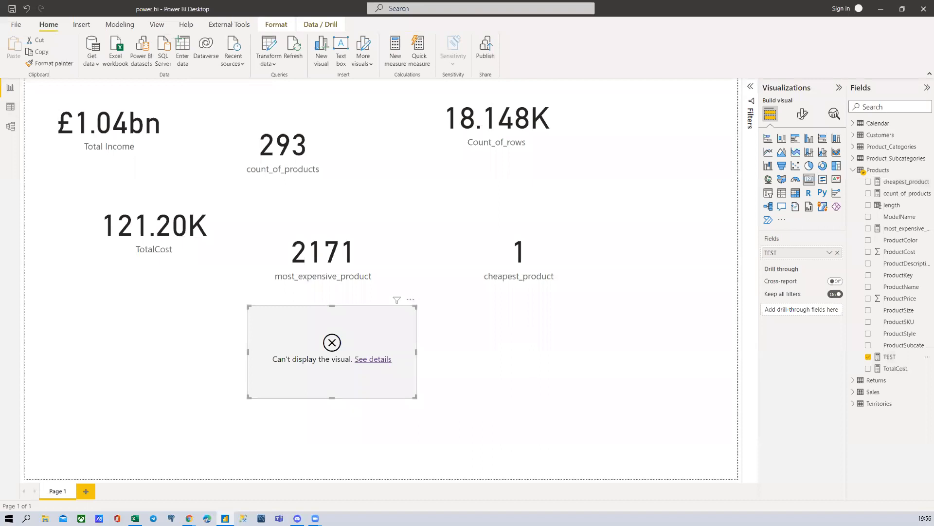
Delete the TEST measure from the model in the data view
left_click(10, 106)
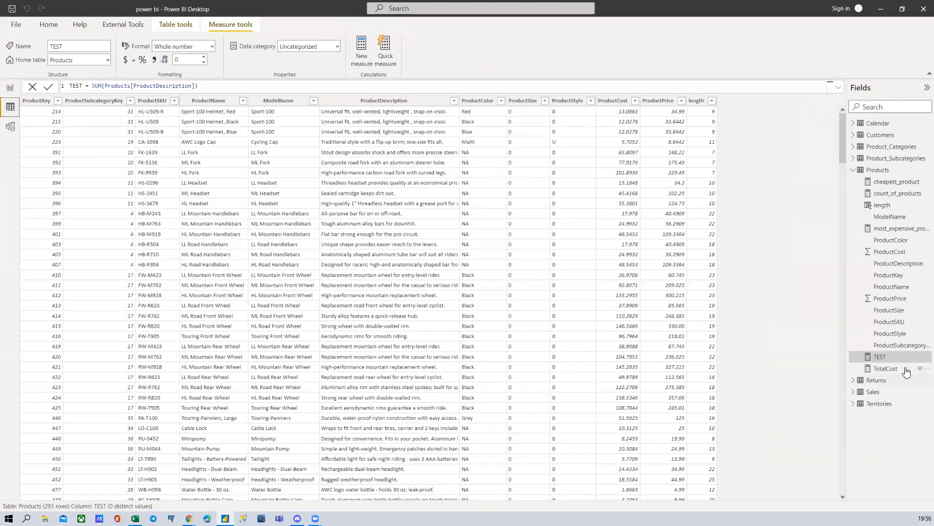
right_click(881, 358)
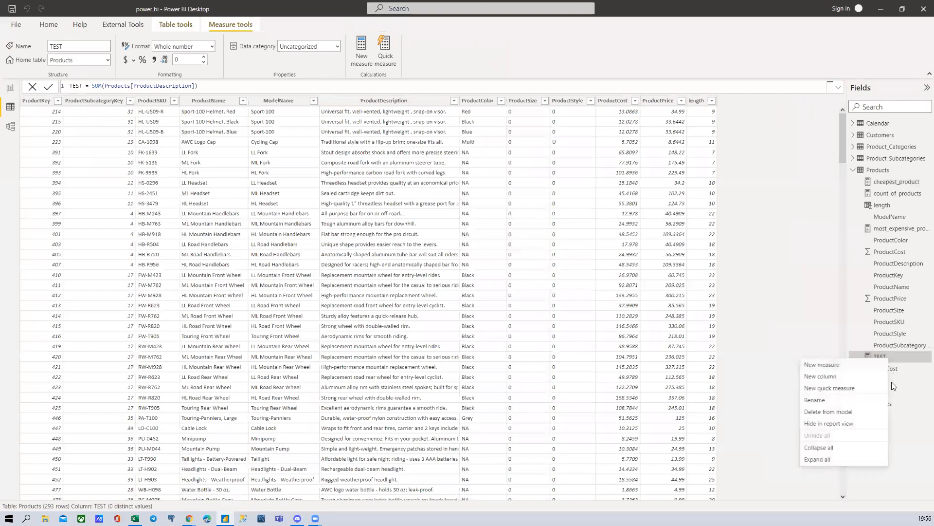
left_click(795, 302)
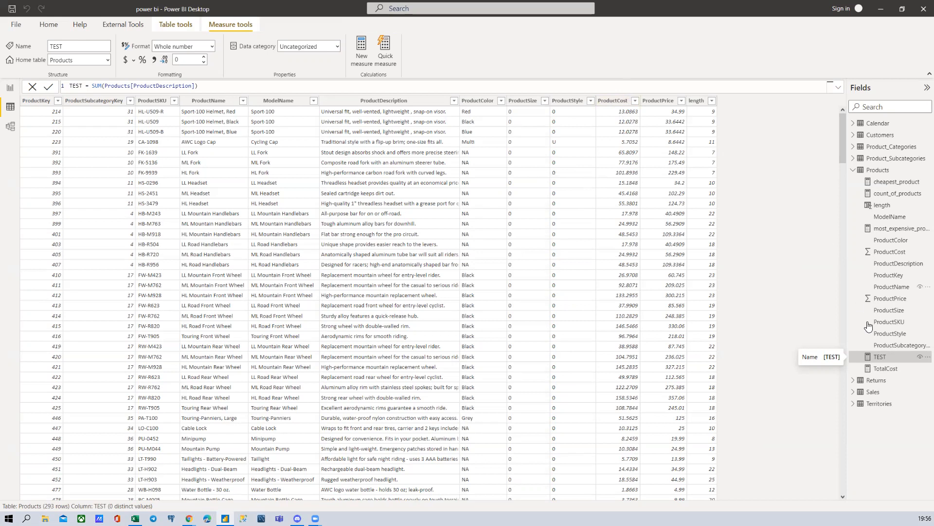
right_click(880, 358)
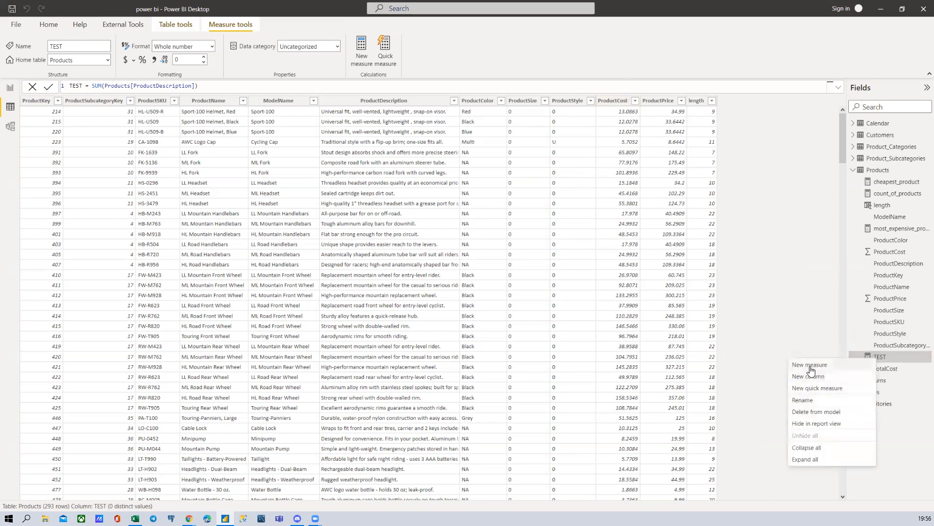
left_click(809, 411)
left_click(523, 279)
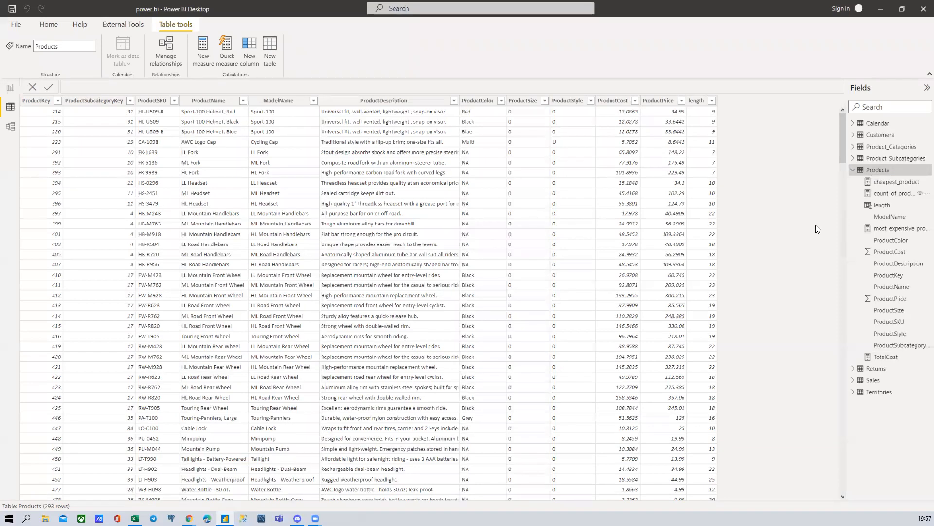
right_click(870, 172)
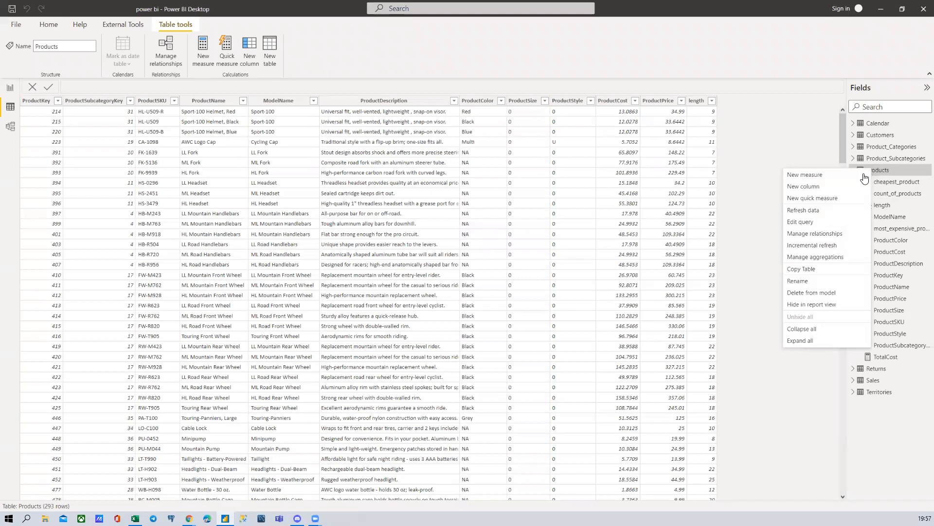
left_click(798, 141)
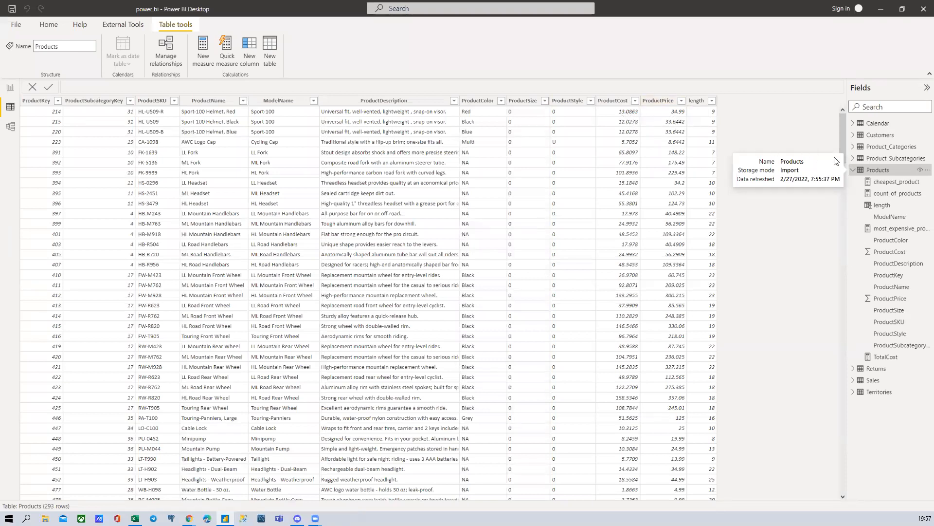
right_click(870, 173)
left_click(810, 179)
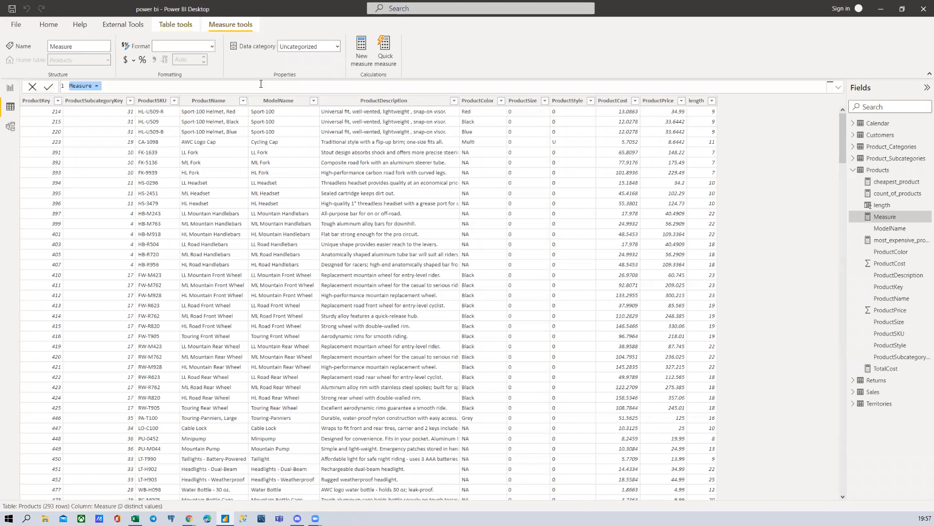
left_click(31, 87)
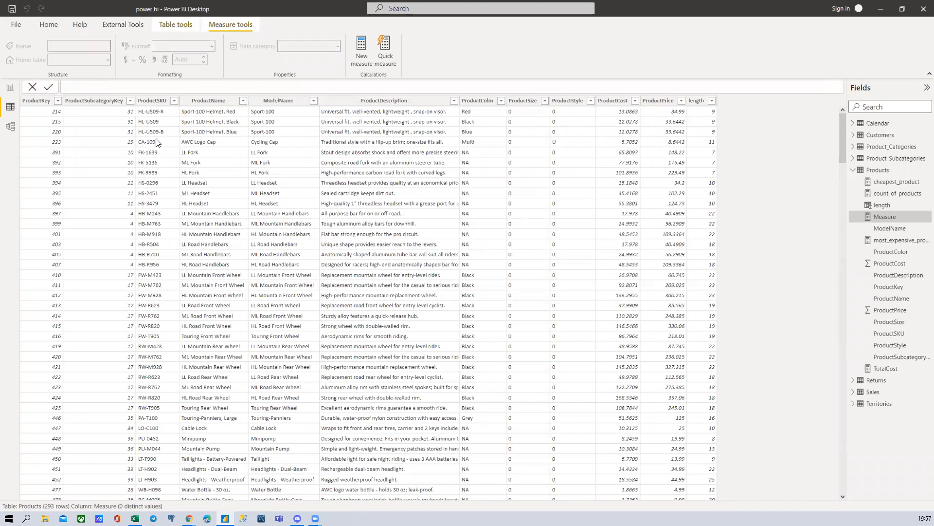
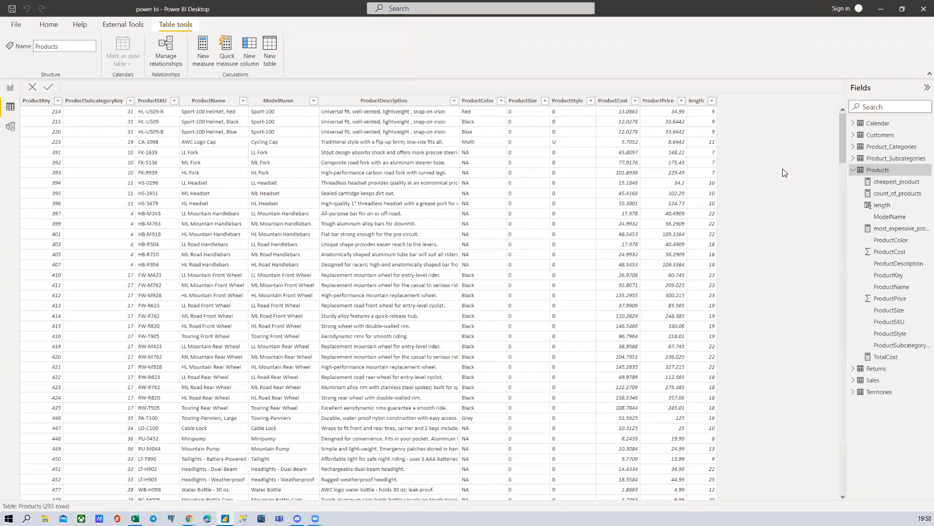
Create a calculated column in the Products table with the formula price_over_cost = DIVIDE(Products[ProductPrice])
right_click(873, 165)
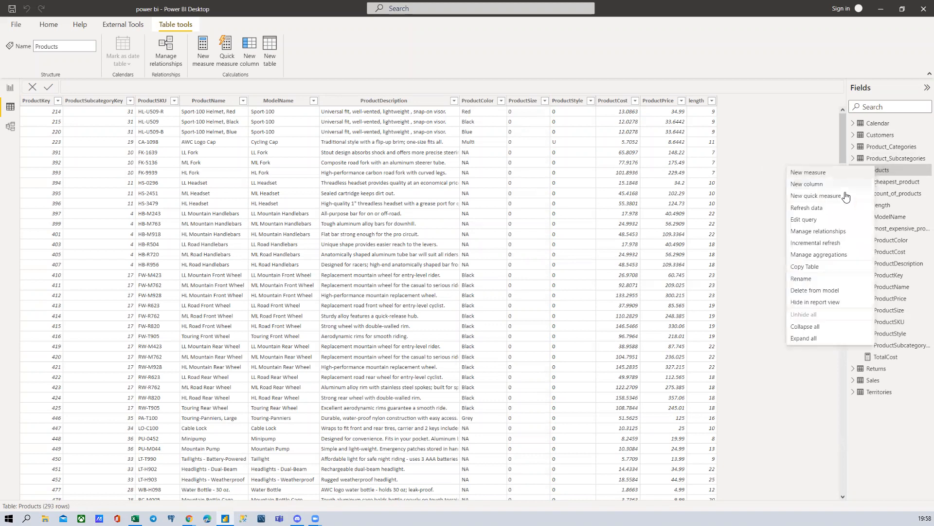
left_click(813, 184)
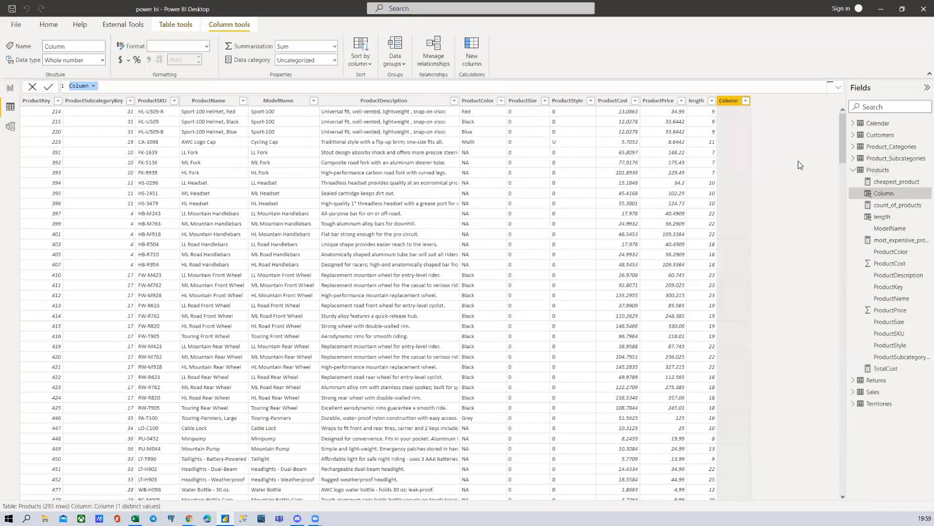
type("price/")
key("BackSpace")
type("_over_cost = DIVIDE(")
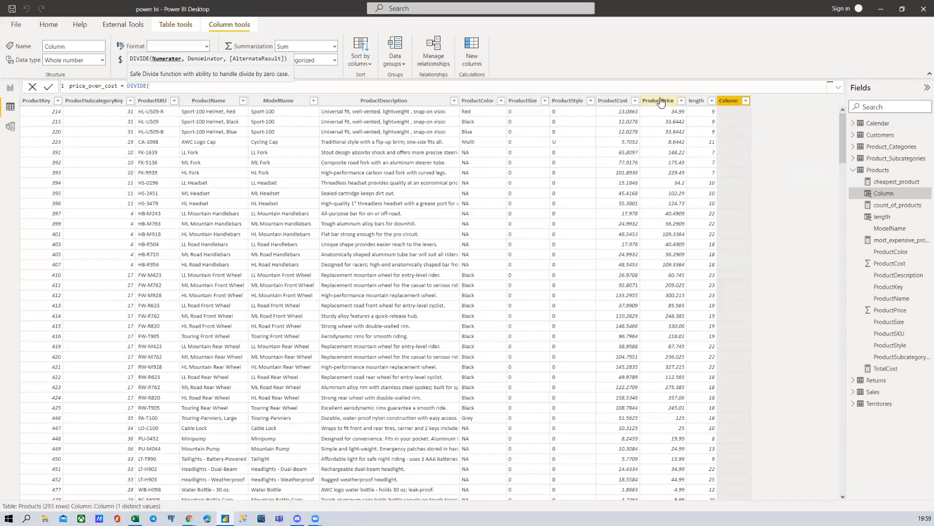
type("PRICE")
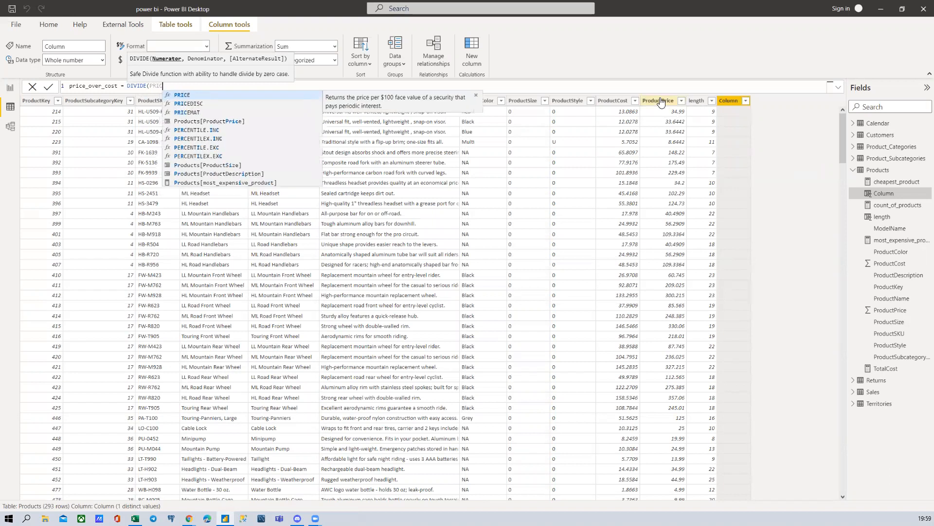
key("Down")
key("Down")
key("Down")
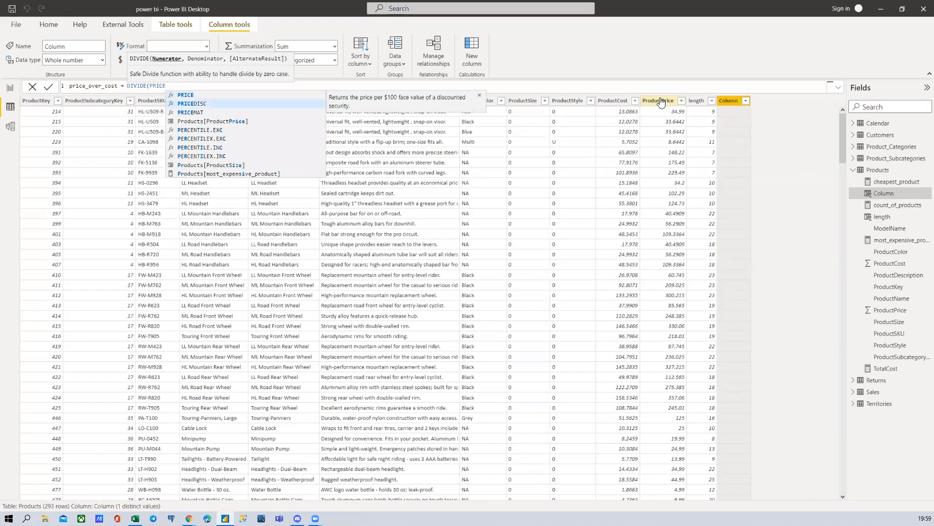
key("Tab")
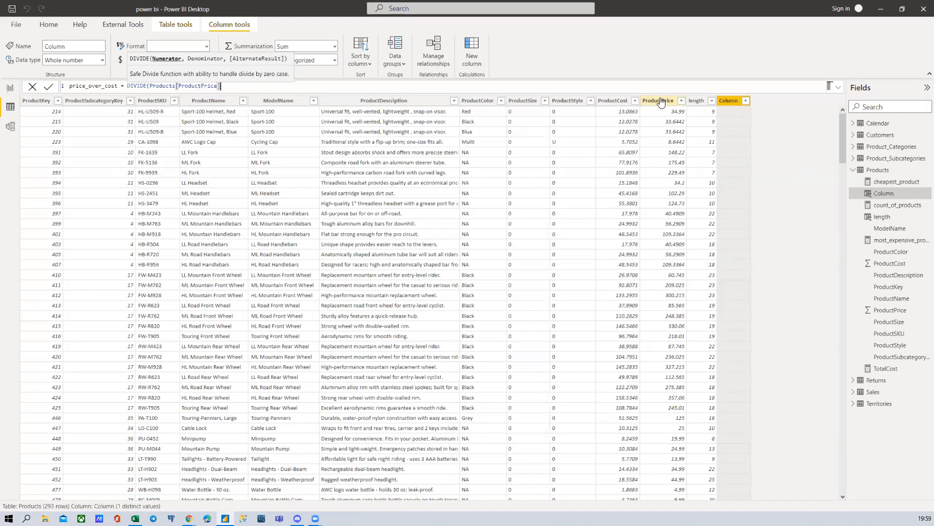
type(")")
key("Return")
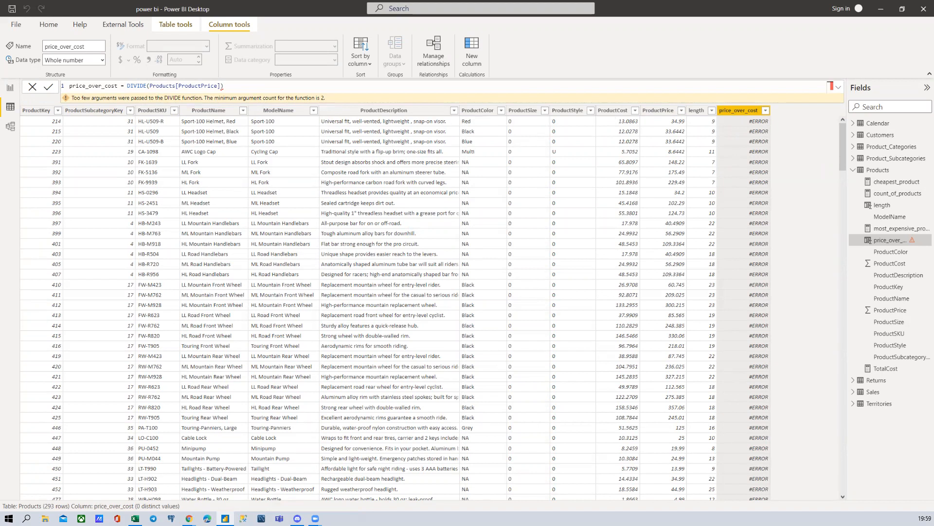
Complete the price_over_cost formula by adding Products[ProductCost] as the denominator of DIVIDE
left_click(236, 90)
key("BackSpace")
type(",")
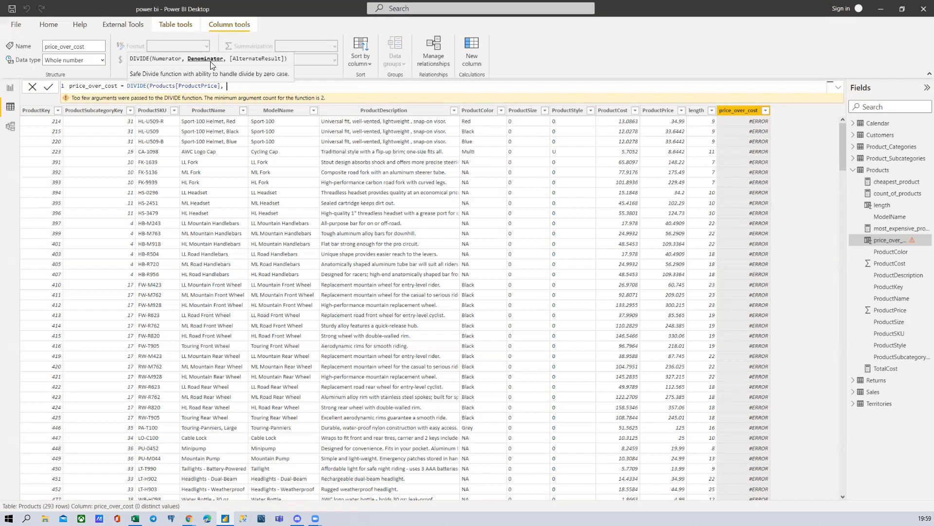
type("COST")
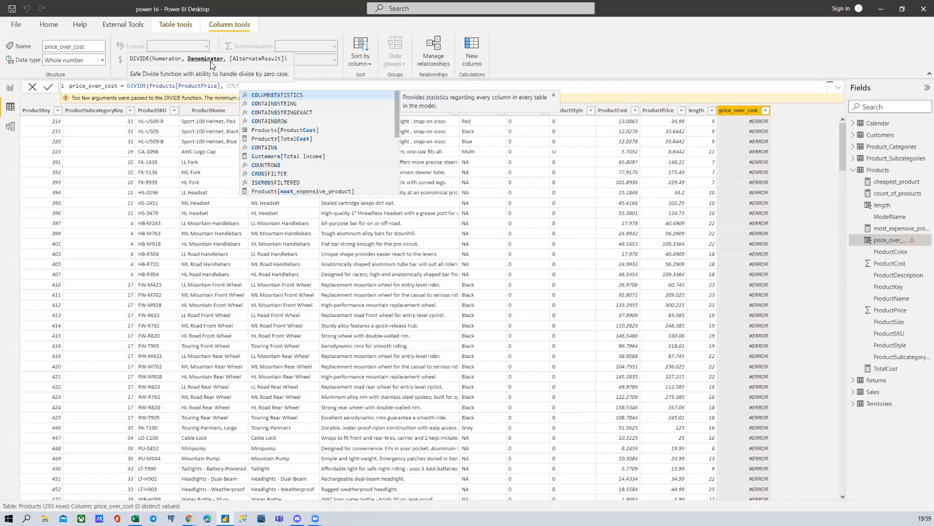
key("Down")
key("Down")
key("Down")
key("Down")
key("Tab")
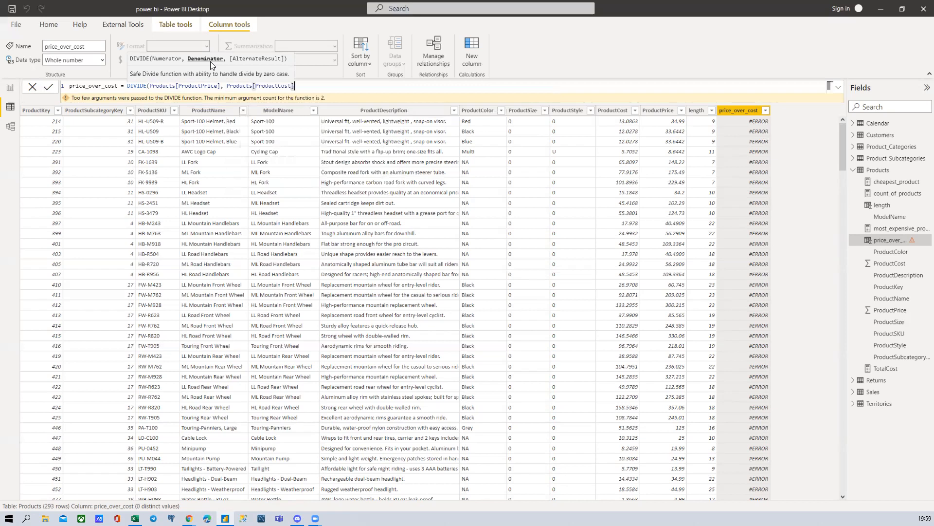
type(")")
key("Return")
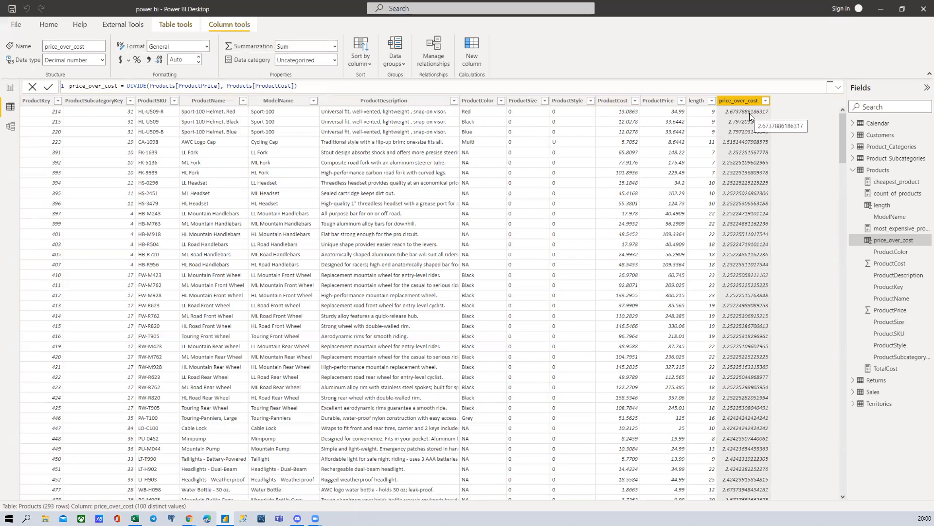
left_click(310, 86)
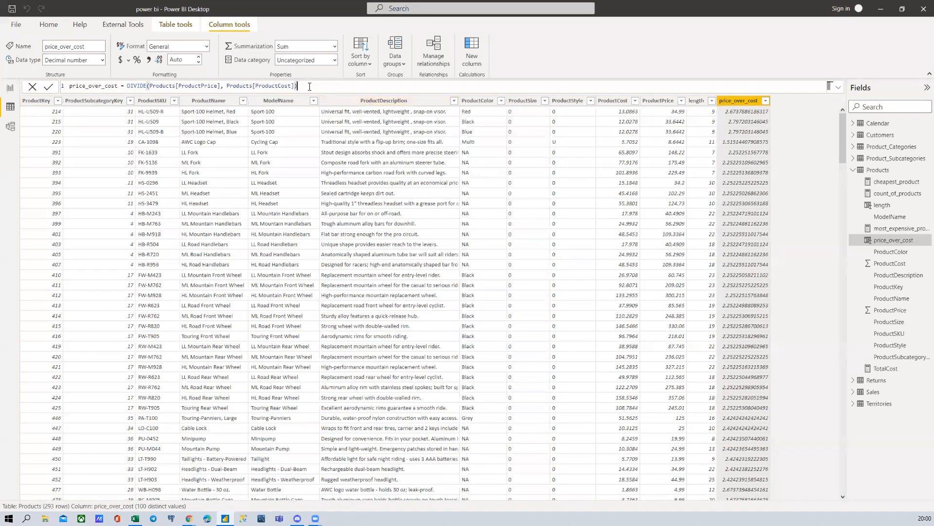
key("BackSpace")
type(",")
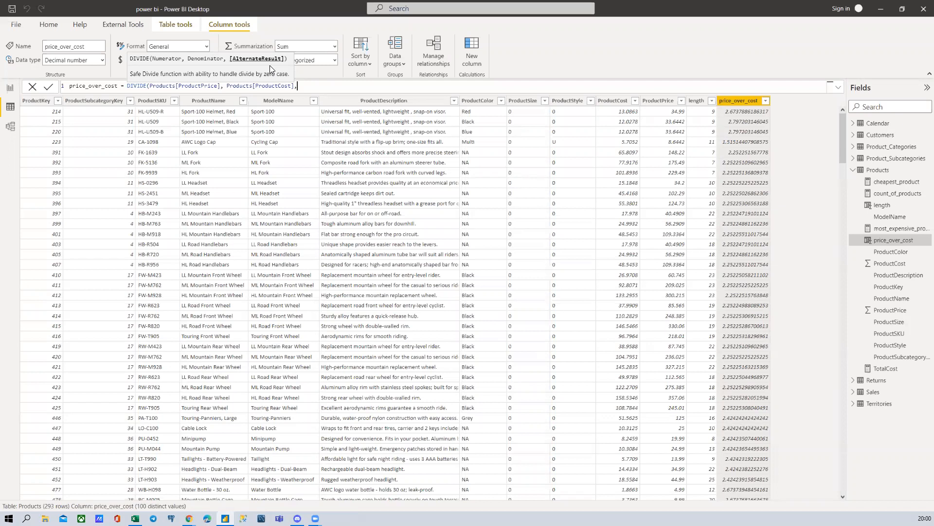
key("BackSpace")
left_click(155, 152)
left_click(753, 160)
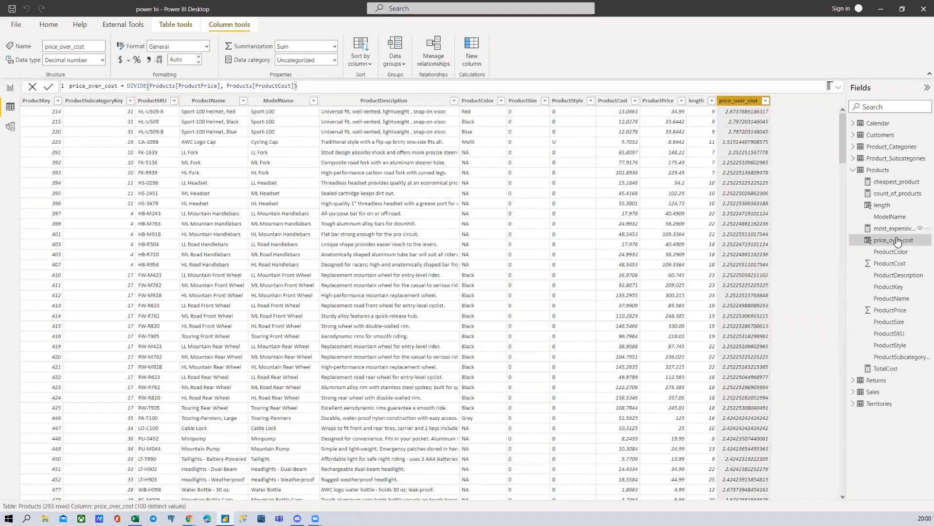
Create a calculated column in the Products table with the formula price_over_cost2 = Products[ProductPrice]/Products[ProductCost]
right_click(878, 172)
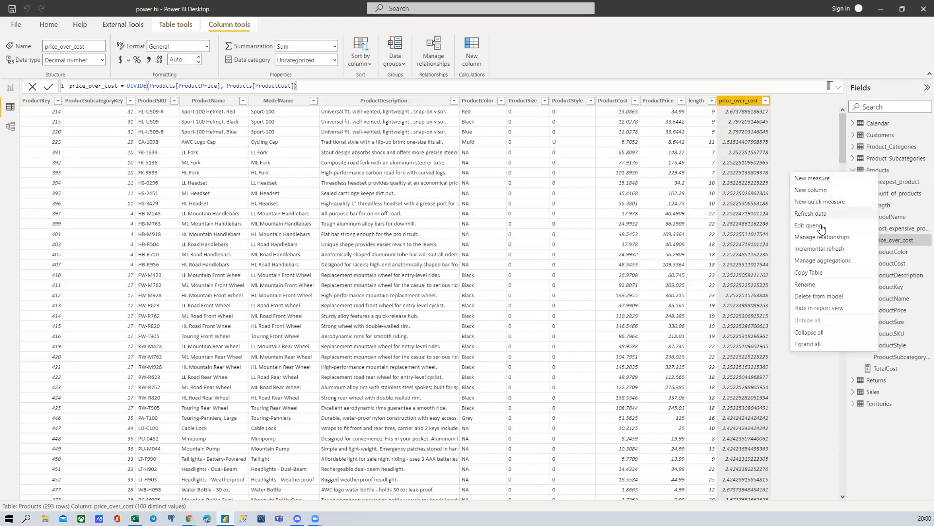
left_click(816, 191)
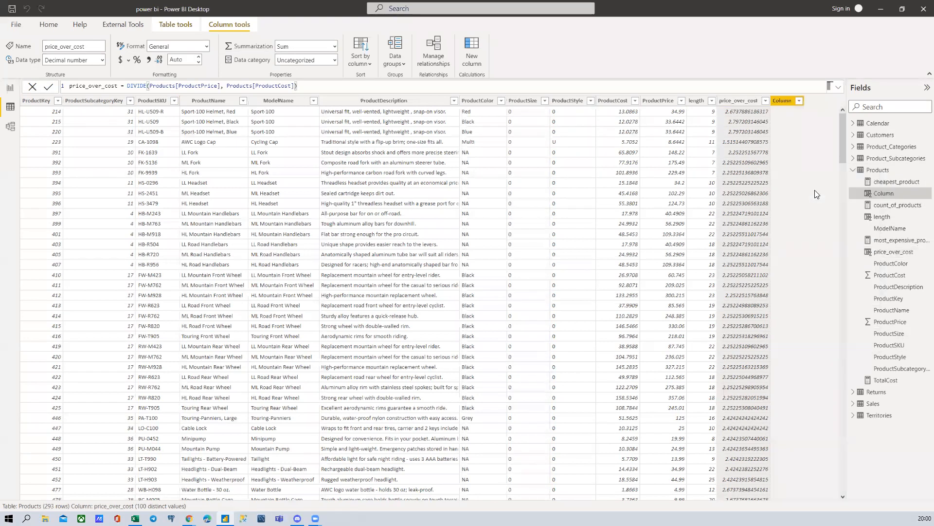
type("price_over_cost2 = ")
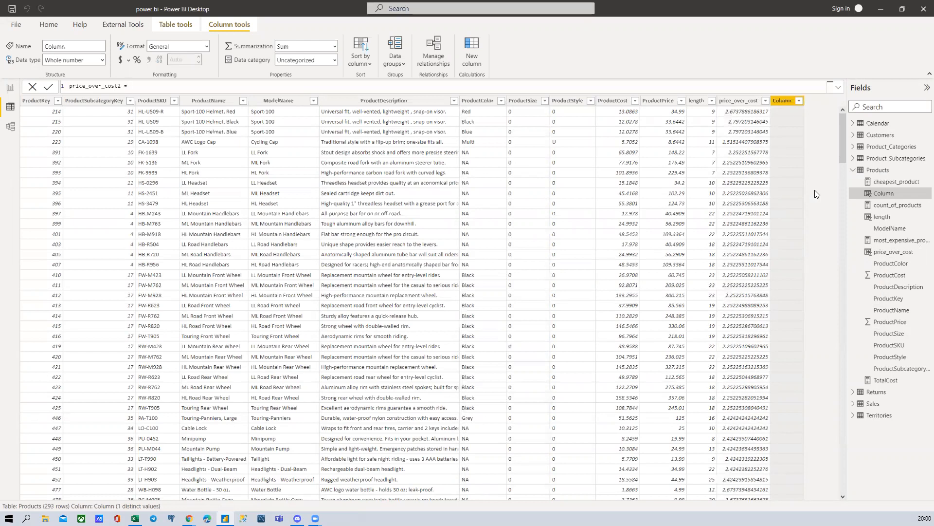
type("product[p")
key("BackSpace")
key("BackSpace")
type("pri")
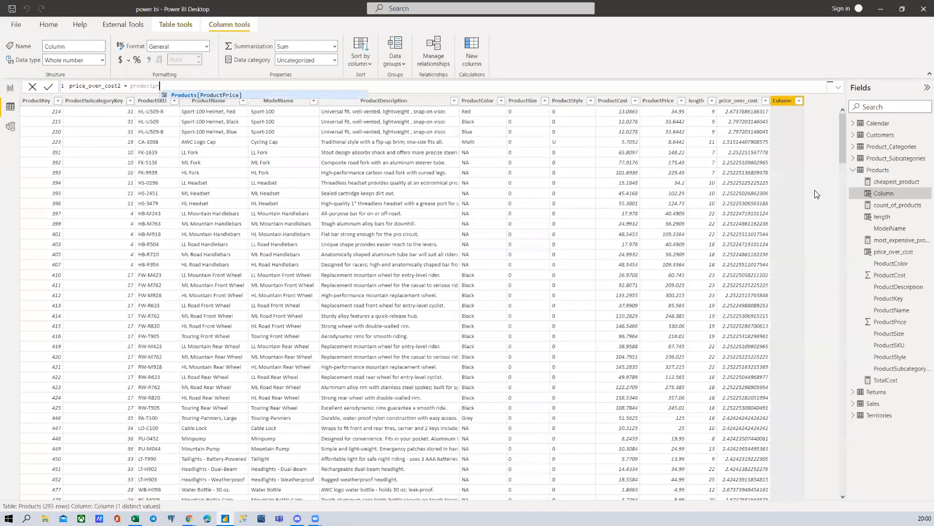
key("Tab")
type("/")
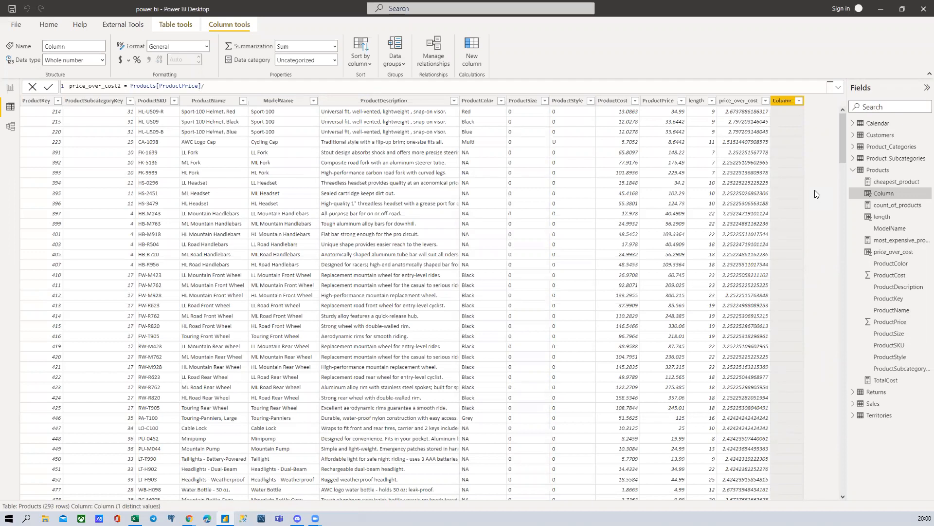
type("produ")
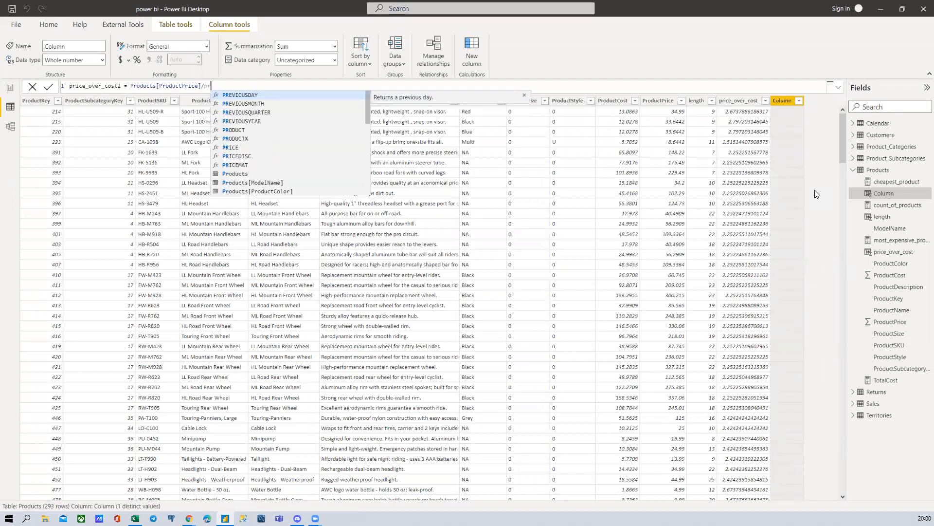
type("ctcos")
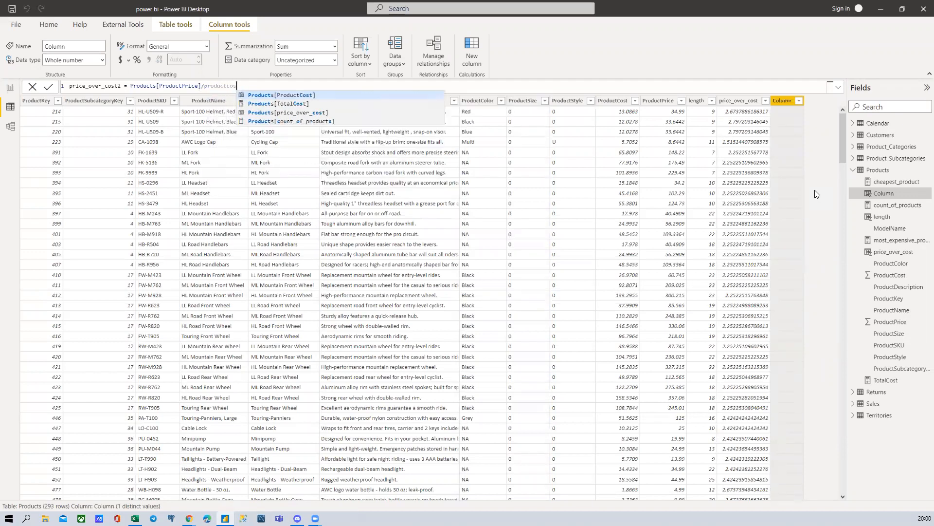
type("t")
key("Tab")
key("Return")
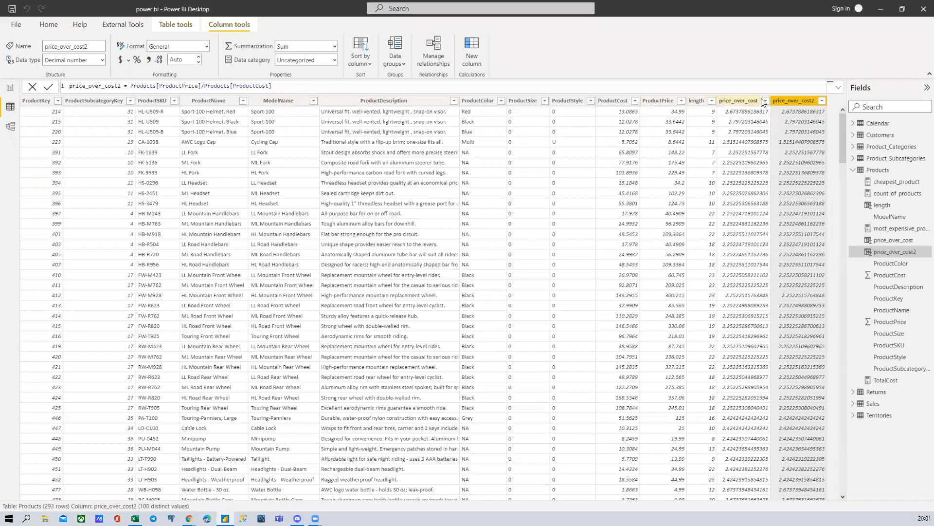
Review the DIVIDE formula of the price_over_cost column
left_click(742, 101)
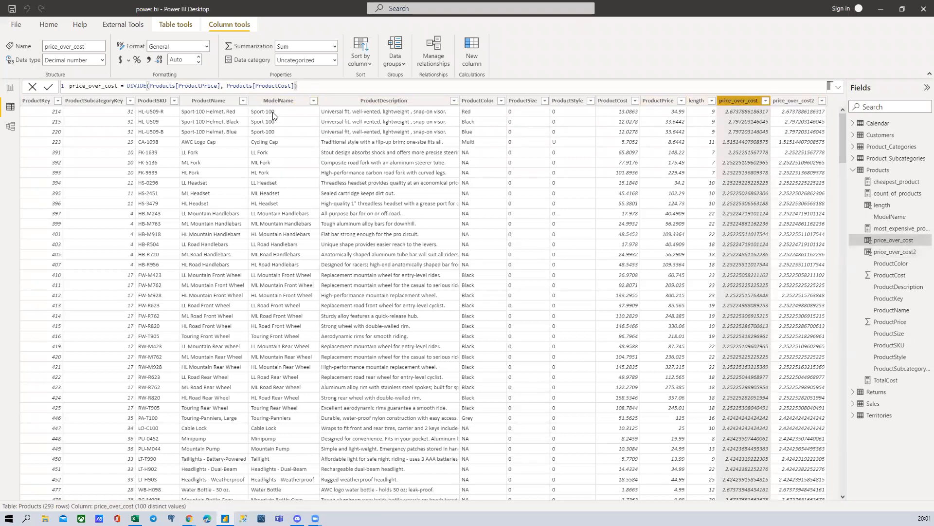
left_click(312, 84)
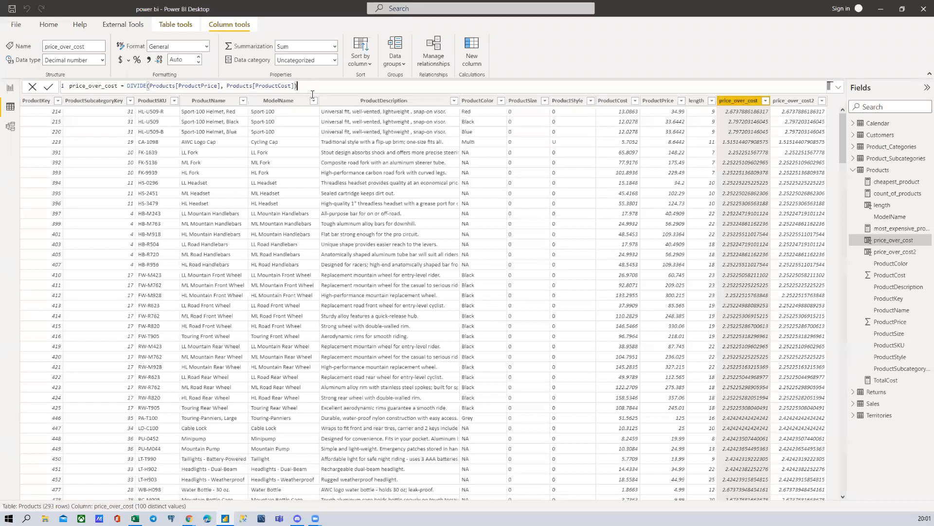
Switch to the Book1 workbook in Excel, enter 0 in Q6 and the formula =P6/Q6 in S6
left_click(134, 519)
left_click(587, 181)
left_click(535, 179)
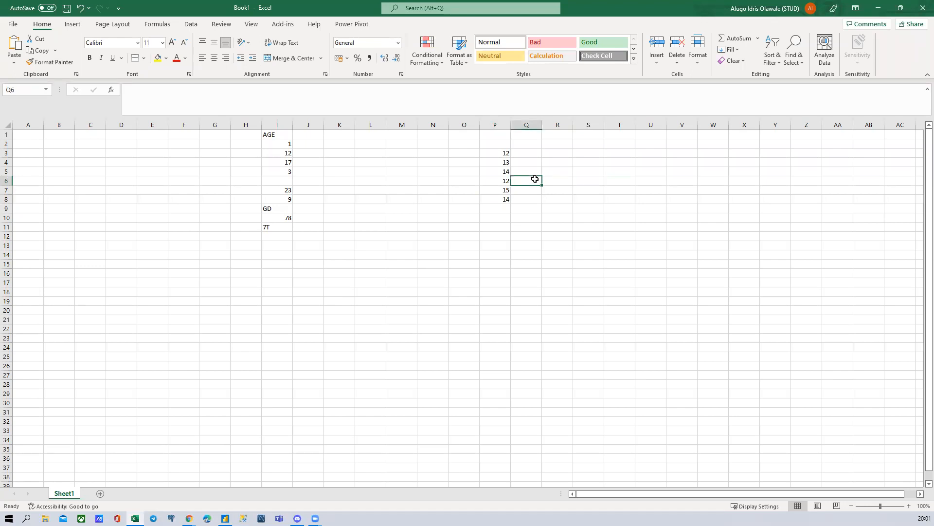
type("10")
key("Return")
left_click(600, 181)
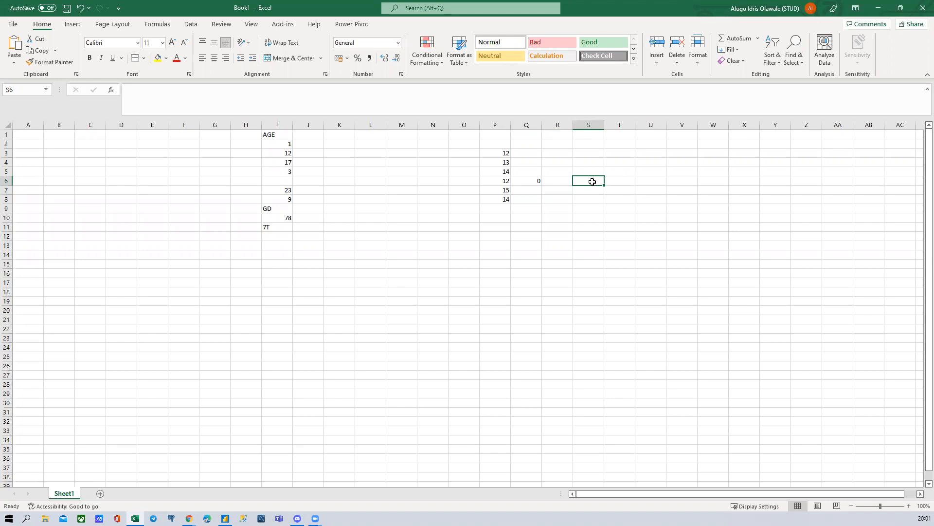
type("=")
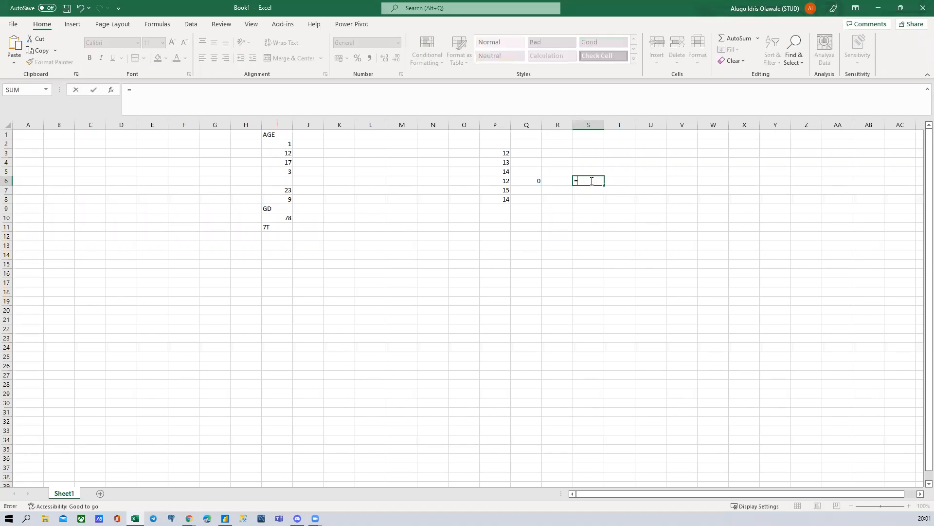
left_click(503, 181)
type("/")
left_click(534, 181)
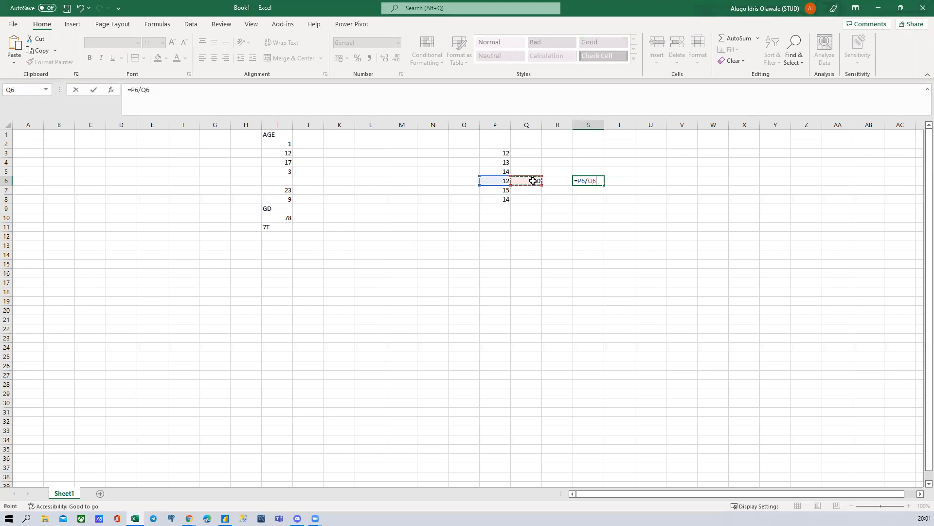
key("Return")
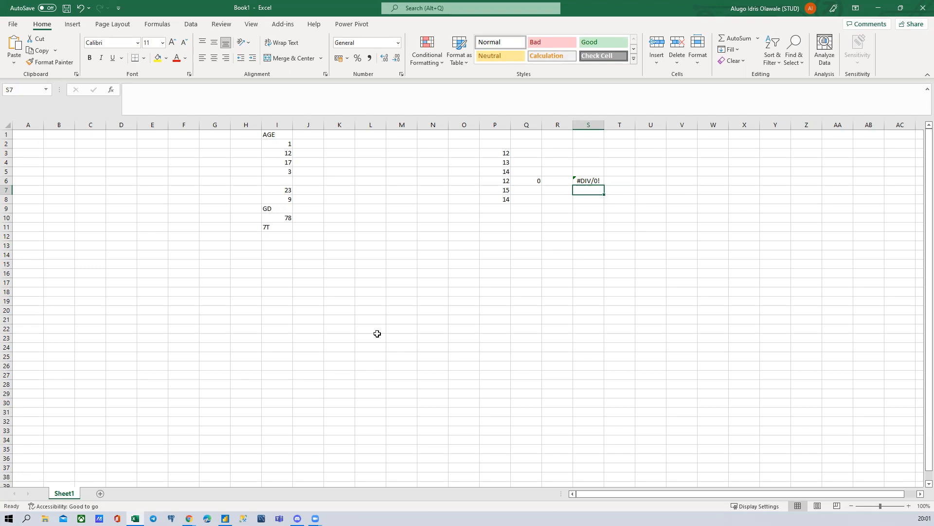
Return to Power BI Desktop and show the formula of the price_over_cost2 column
left_click(135, 518)
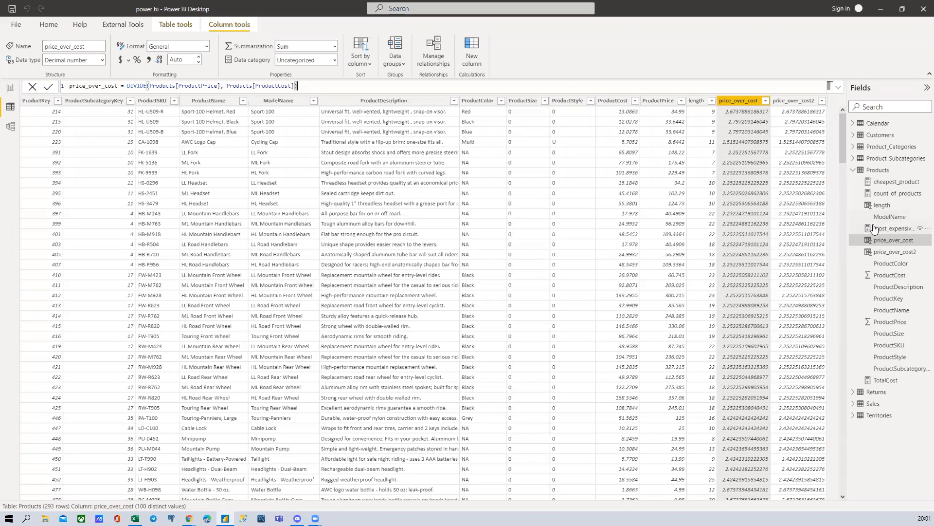
left_click(793, 100)
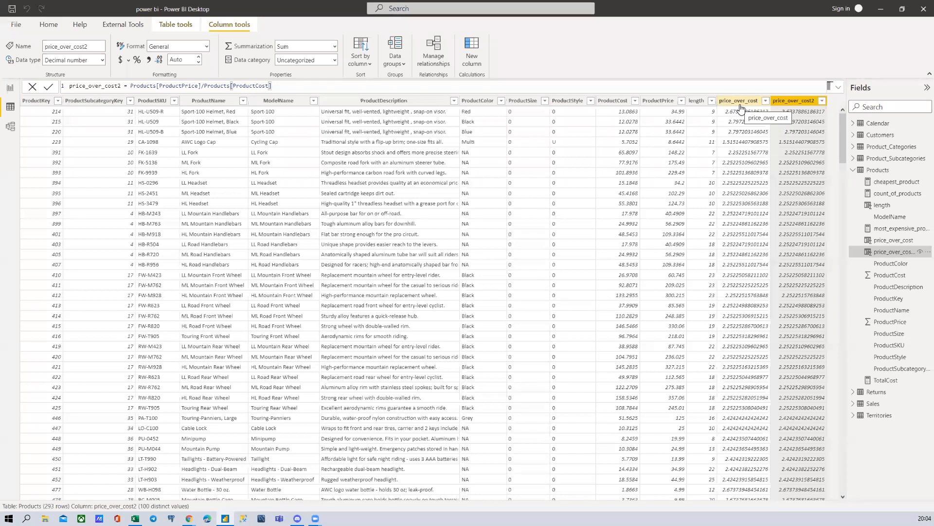
Switch to the Book1 workbook in Excel and clear both blocks of existing data from Sheet1
left_click(135, 518)
left_click_drag(505, 153, 599, 209)
key("Delete")
left_click_drag(238, 134, 343, 217)
key("Delete")
Enter the values 1, 2, 4, 6 and 8 in cells L2 to L6
left_click(360, 151)
left_click(371, 142)
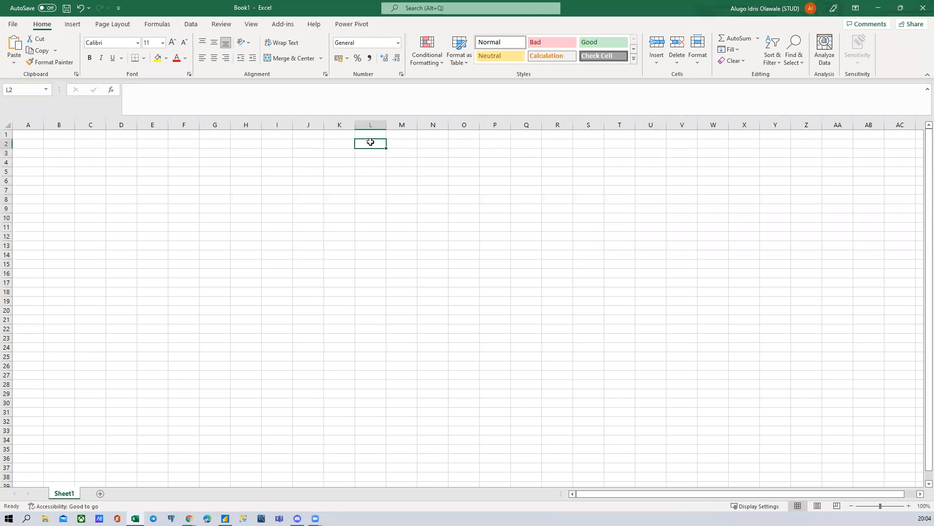
type("1")
key("Return")
type("2")
key("Return")
type("4")
key("Return")
type("6")
key("Return")
type("8")
key("Return")
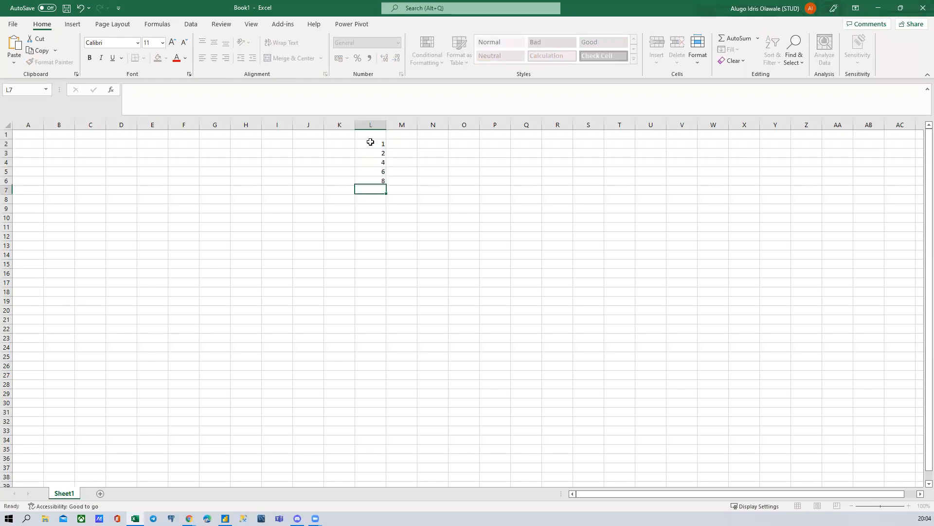
Enter the values 2, 5, 7, 4 and 2 in cells M2 to M6
left_click(406, 144)
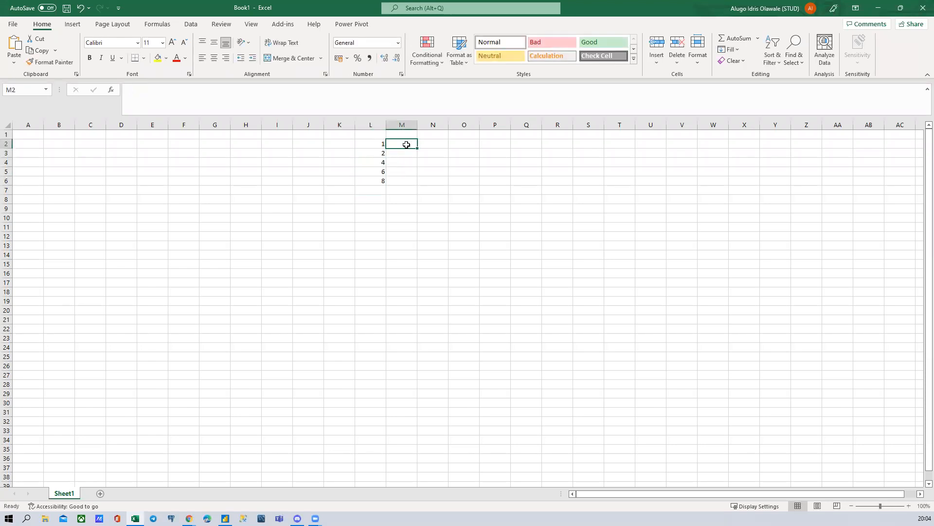
type("2")
key("Return")
type("5")
key("Return")
type("7")
key("Return")
type("4")
key("Return")
type("2")
key("Return")
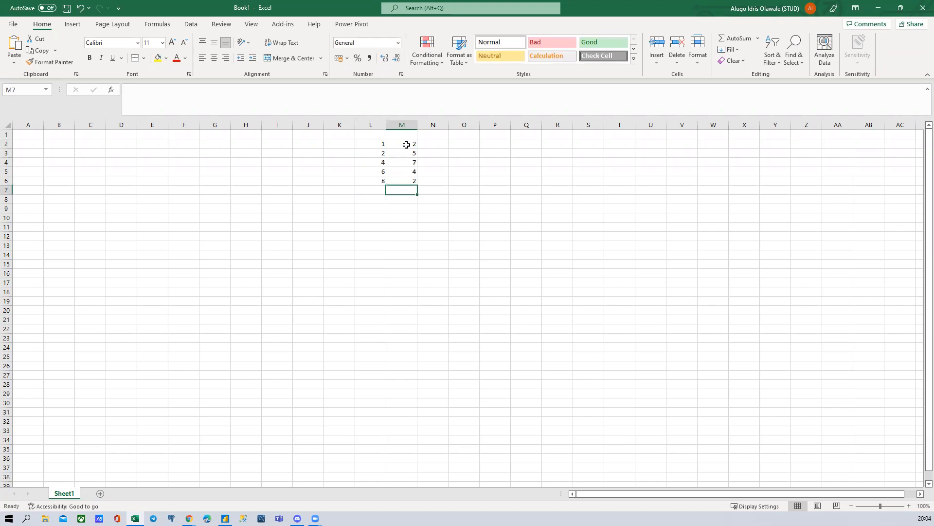
Enter the formula =L2*M2 in cell O2 and fill it down to O6
left_click(468, 144)
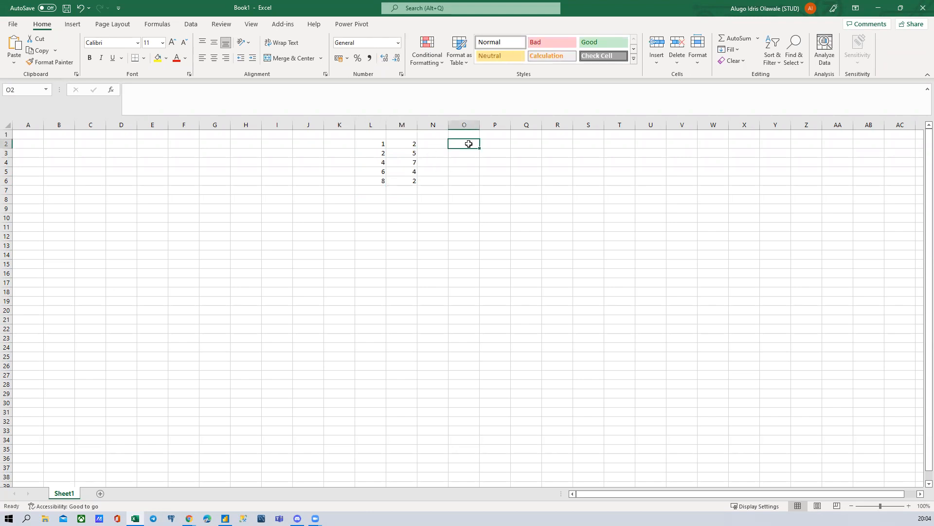
type("=")
left_click(362, 143)
type("*")
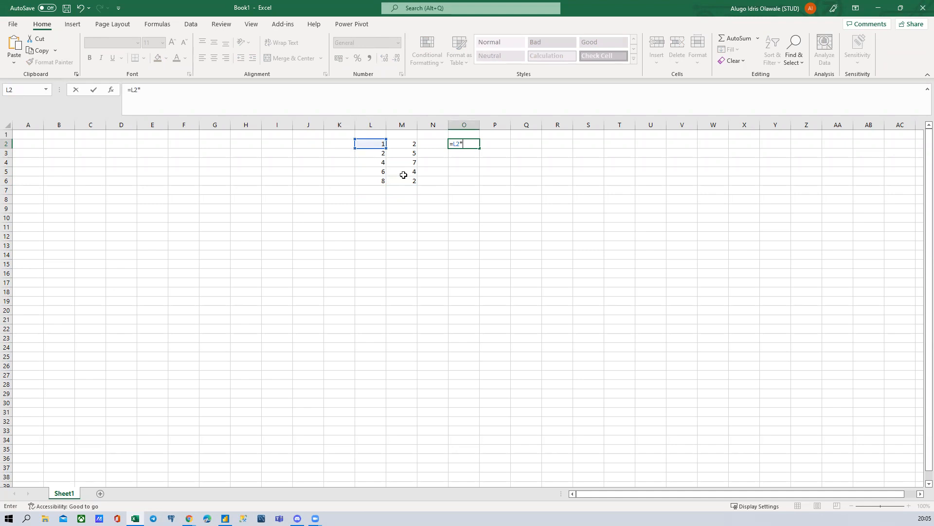
left_click(410, 143)
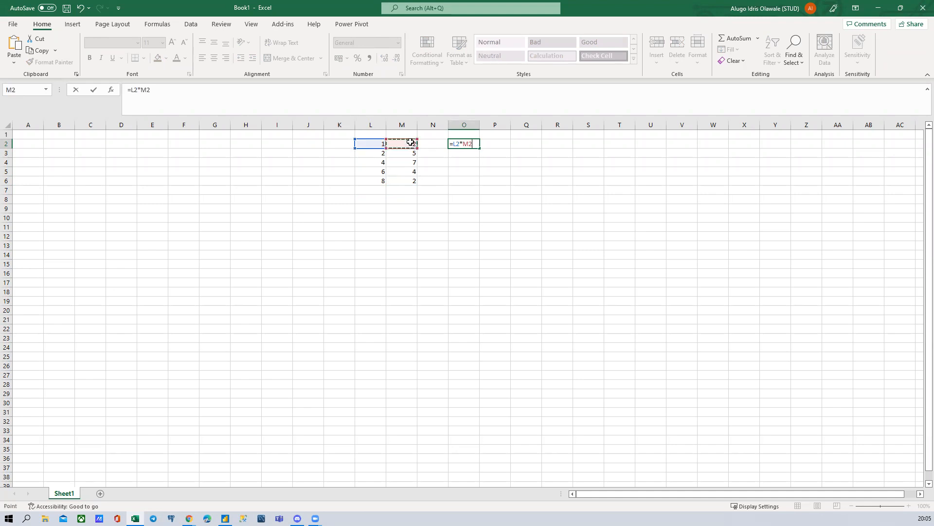
key("Return")
left_click(475, 145)
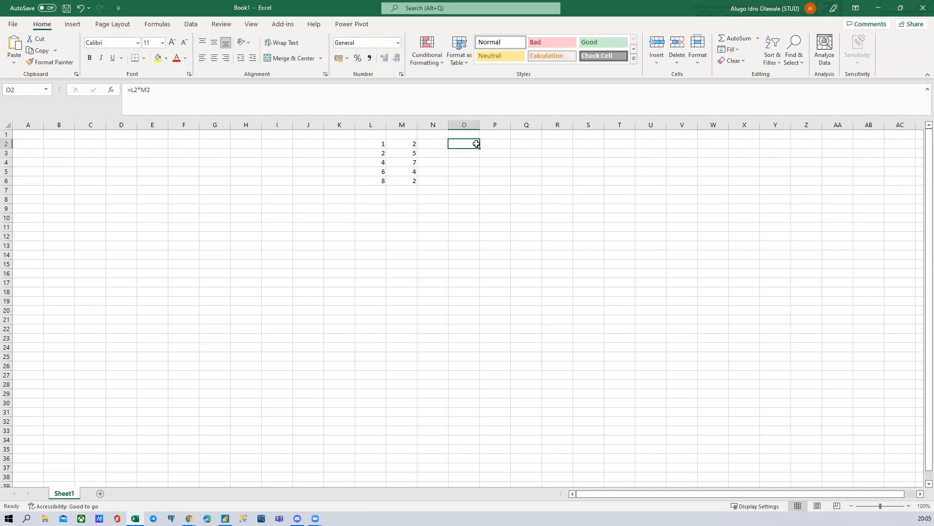
left_click_drag(479, 150, 472, 189)
left_click(497, 169)
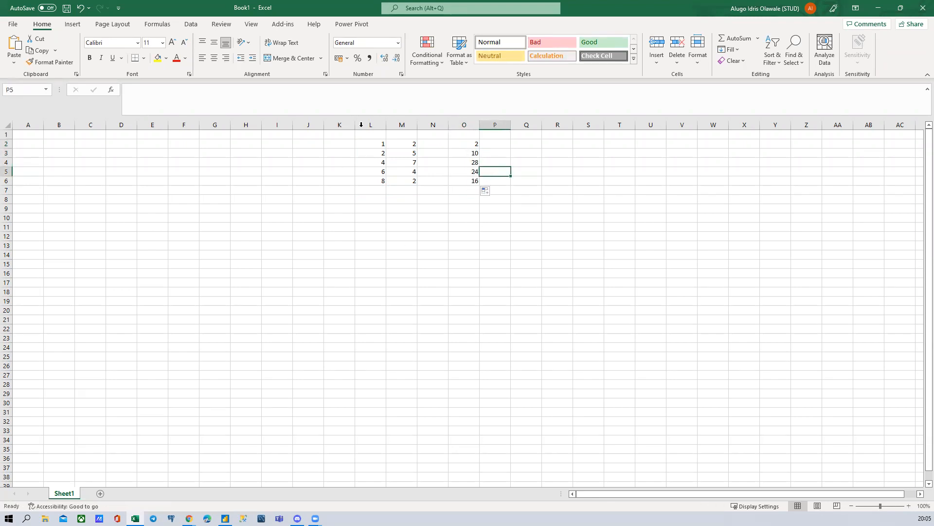
View the ProductPrice column in Power BI Desktop, return to Excel and review the first-row values and the product formula in O2
left_click(225, 517)
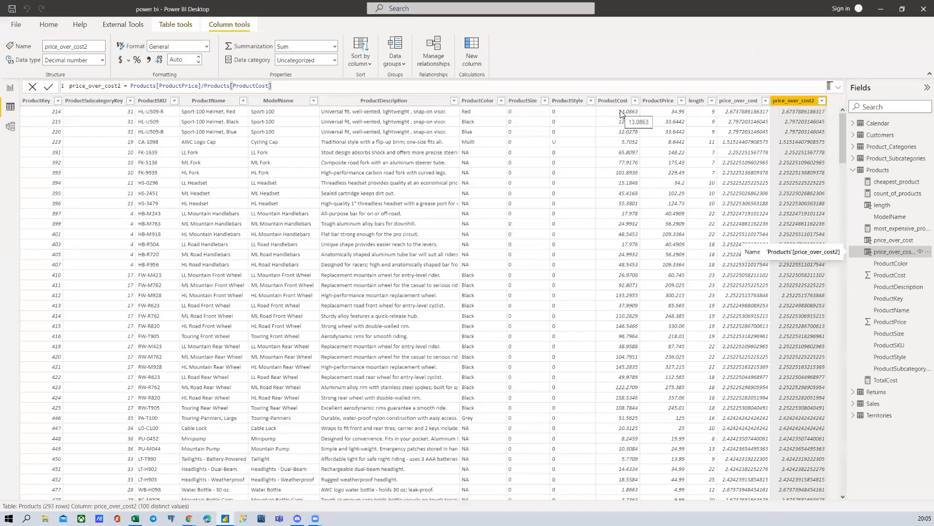
left_click(658, 101)
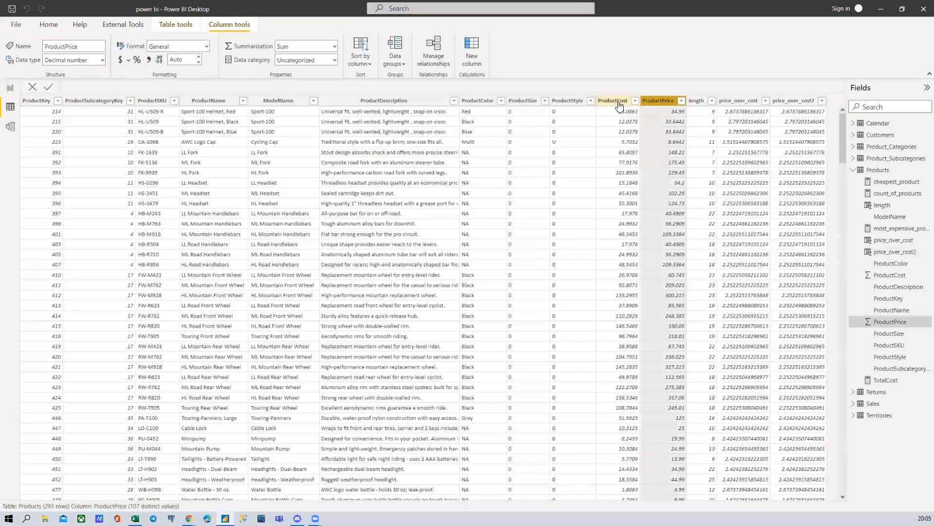
left_click(135, 518)
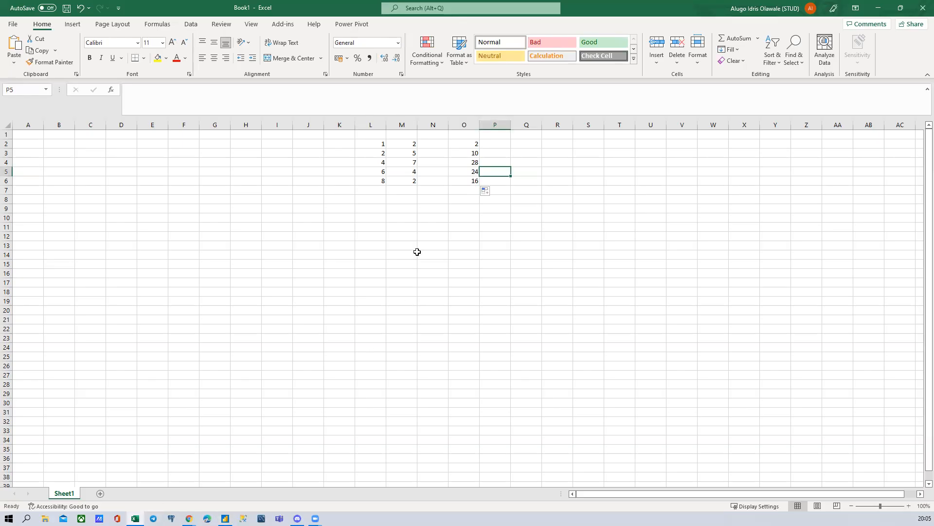
left_click(403, 144)
left_click(380, 143)
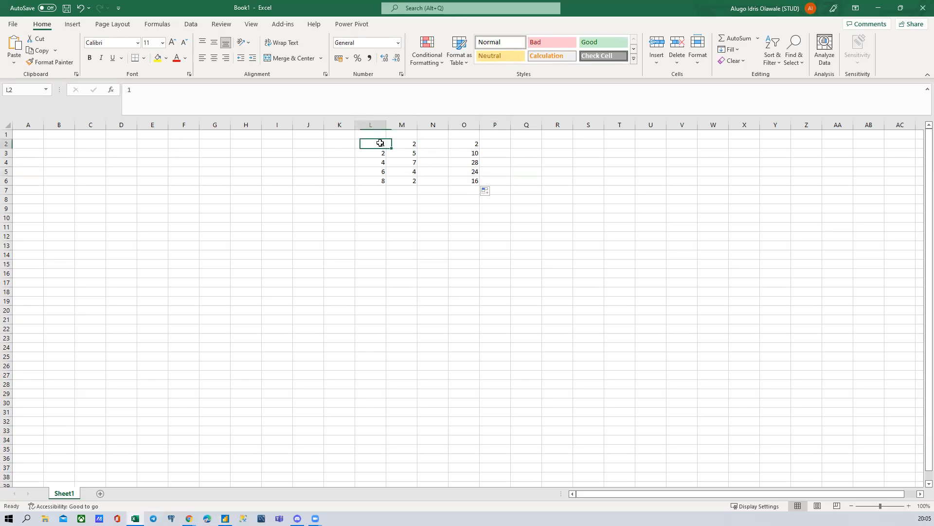
left_click(475, 144)
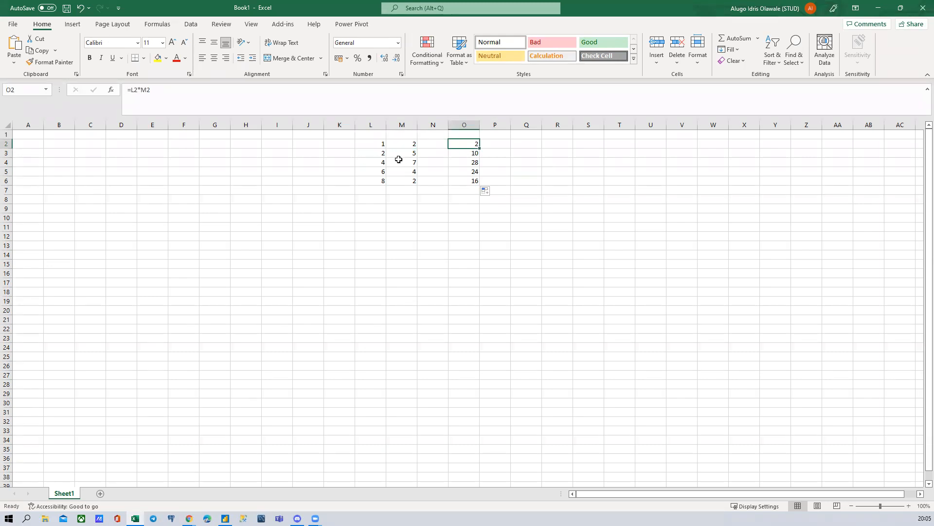
Total the products in cell O8 with the formula =SUM(O2:O6)
left_click(460, 200)
type("=sum")
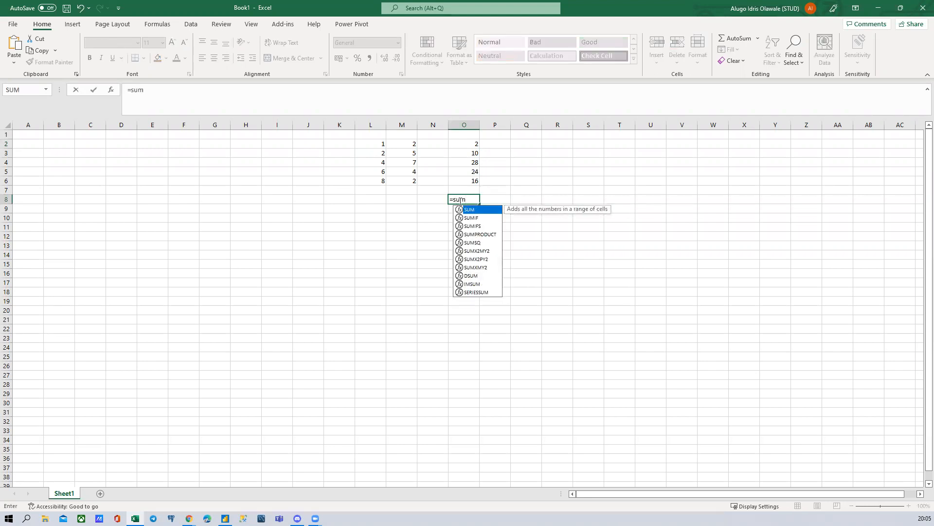
key("Tab")
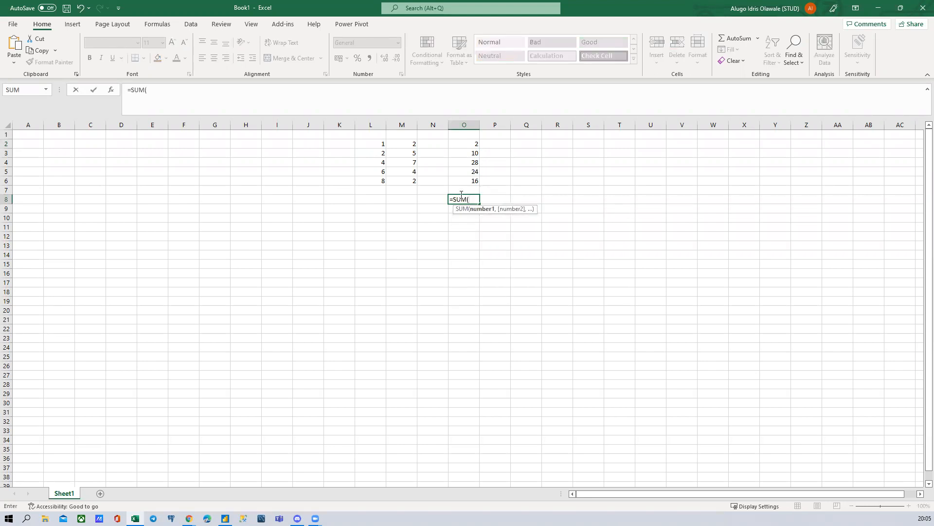
left_click_drag(472, 145, 470, 179)
key("Return")
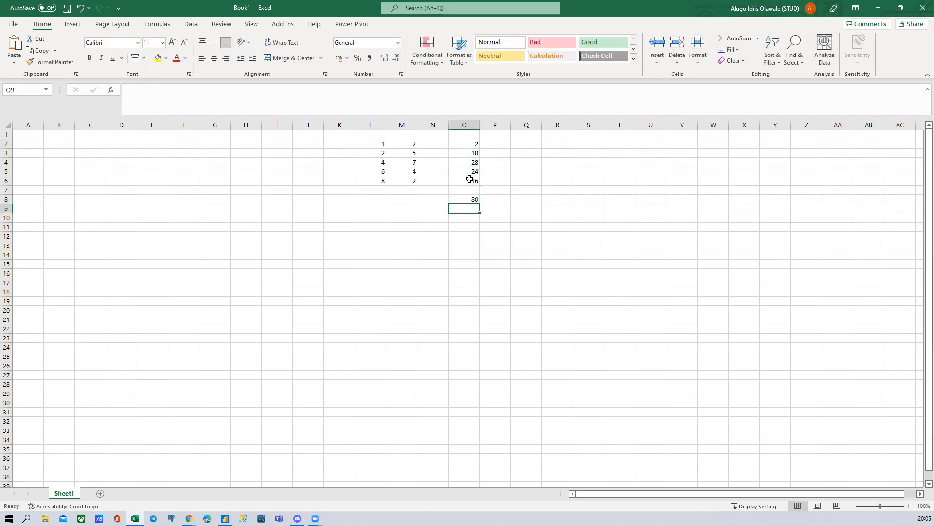
left_click(463, 199)
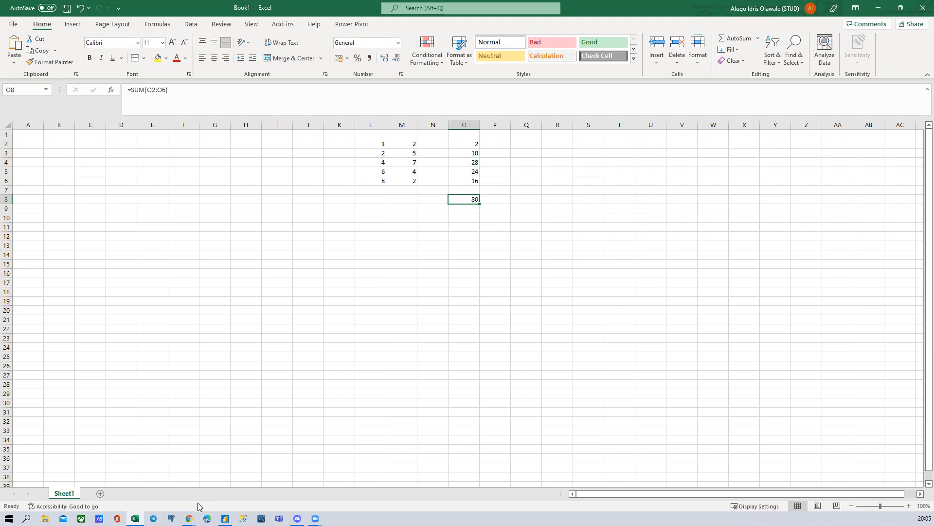
Switch to Power BI Desktop and start a new measure in the Products table named sum_of_poc using the SUM function
left_click(225, 519)
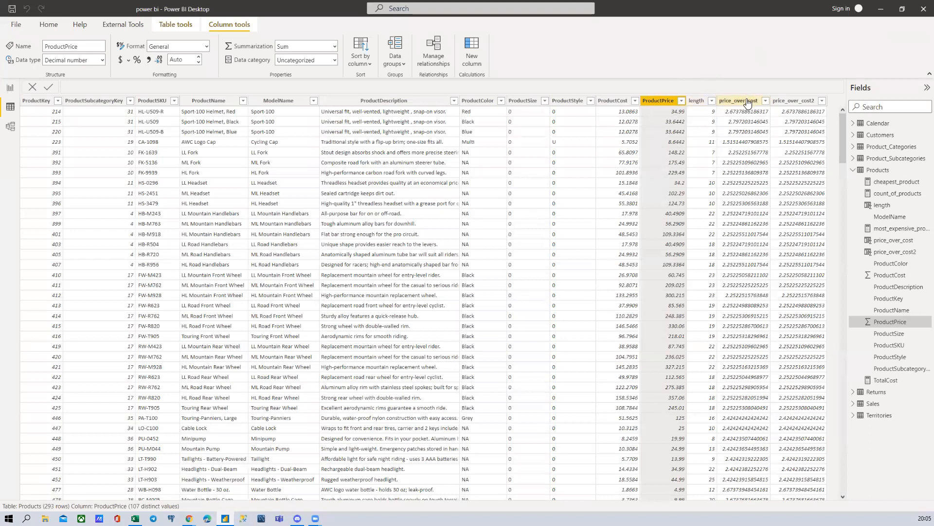
right_click(878, 171)
left_click(827, 178)
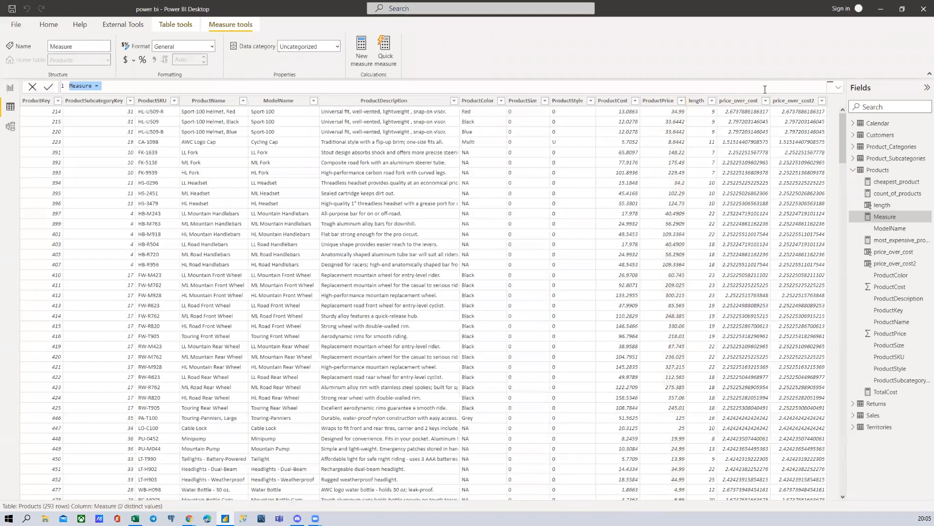
type("sum")
key("BackSpace")
key("BackSpace")
type("sum_of_pr")
key("BackSpace")
type("oc = SUM(")
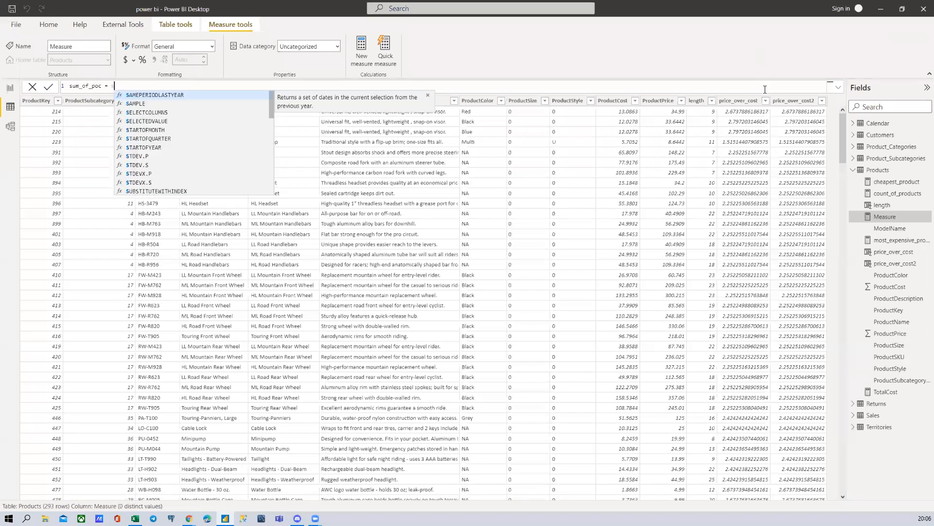
key("Escape")
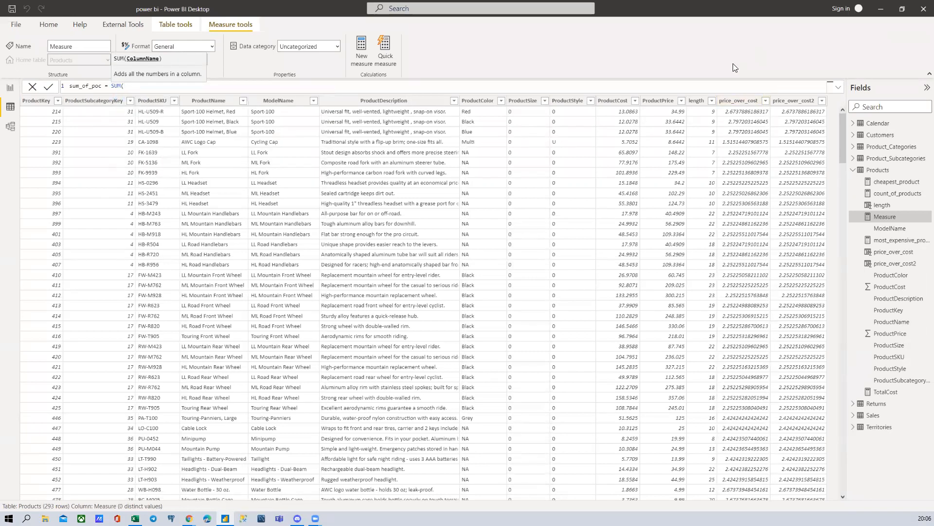
Complete the SUM with the Products[price_over_cost] column and commit the measure
type("price")
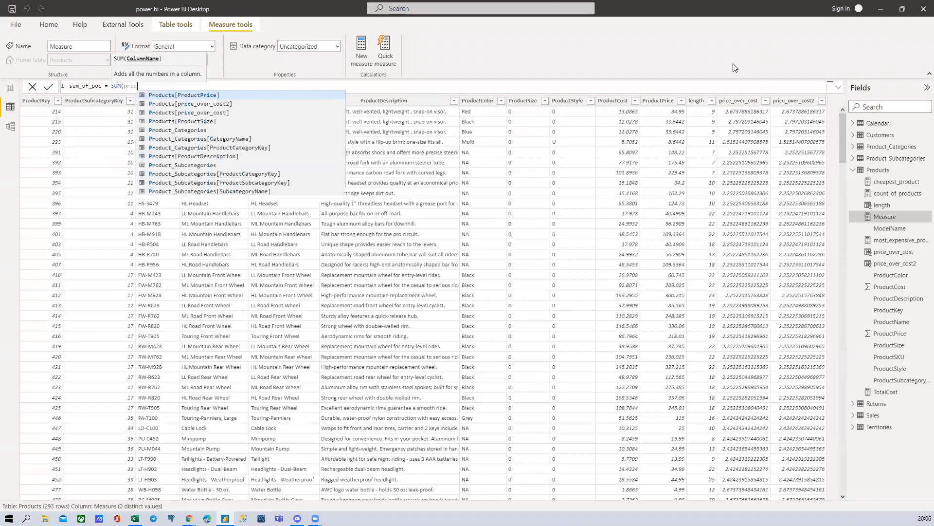
key("Down")
key("Down")
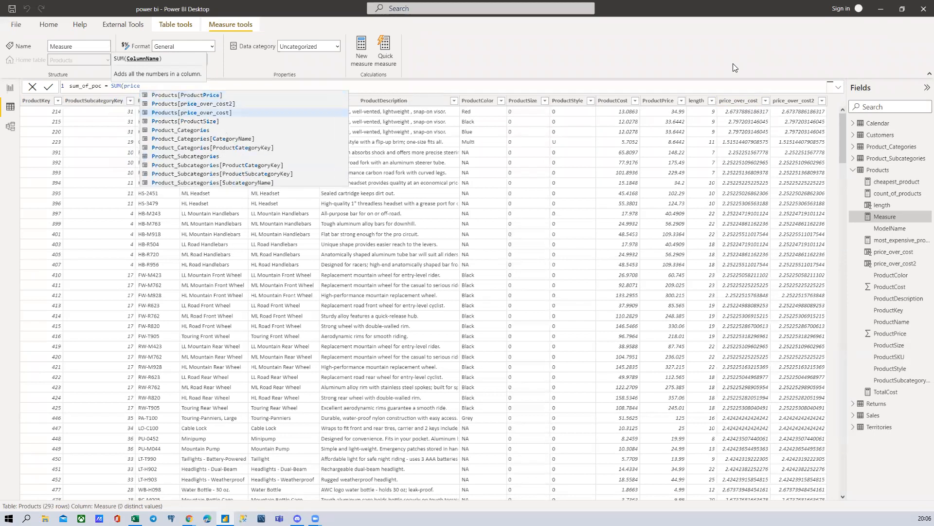
key("Tab")
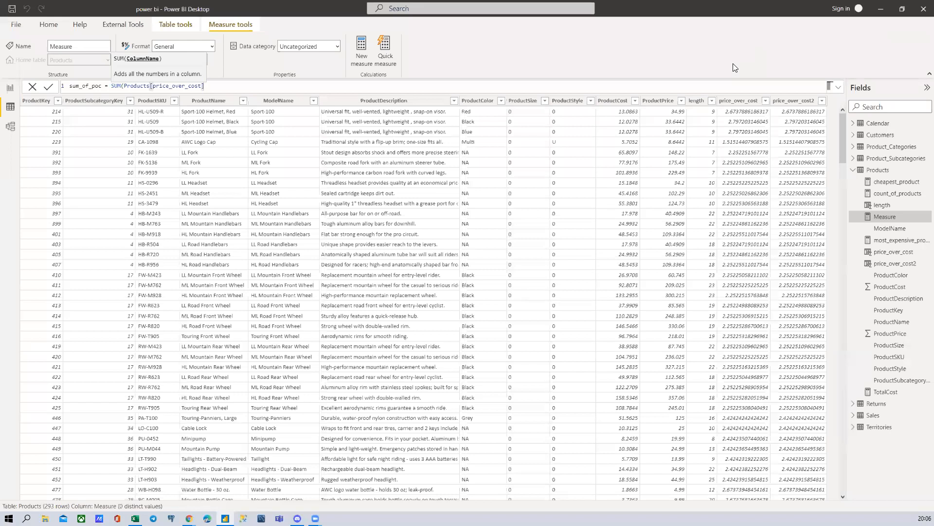
type(")")
key("Return")
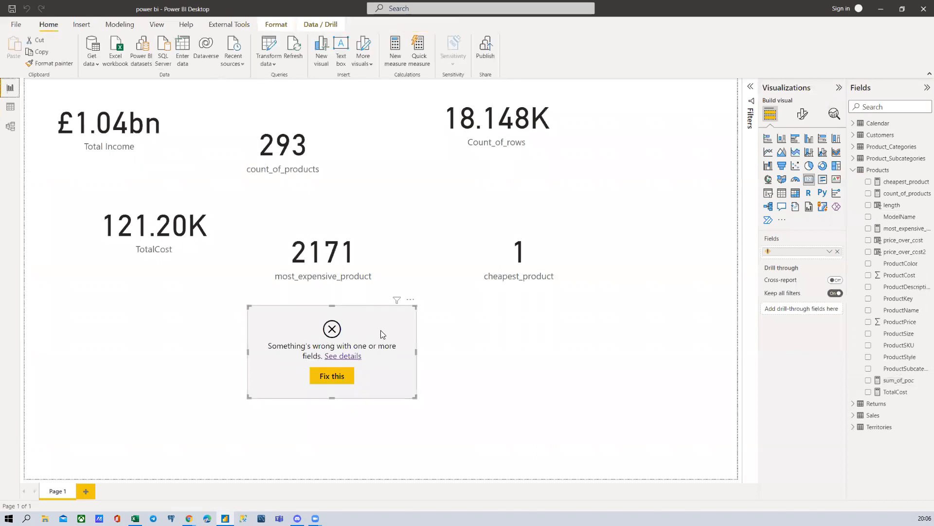
Replace the broken visual on the report page with a new card that shows the sum_of_poc measure
left_click_drag(380, 330, 267, 330)
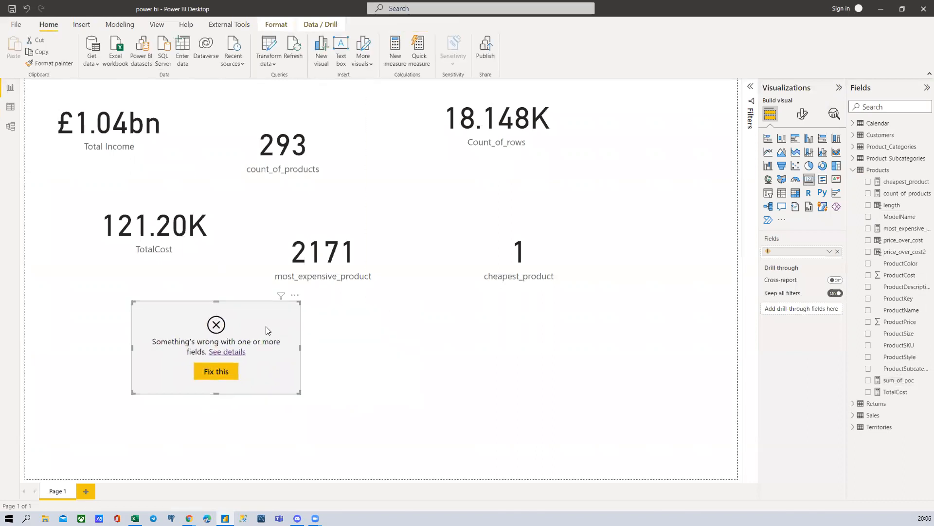
key("Delete")
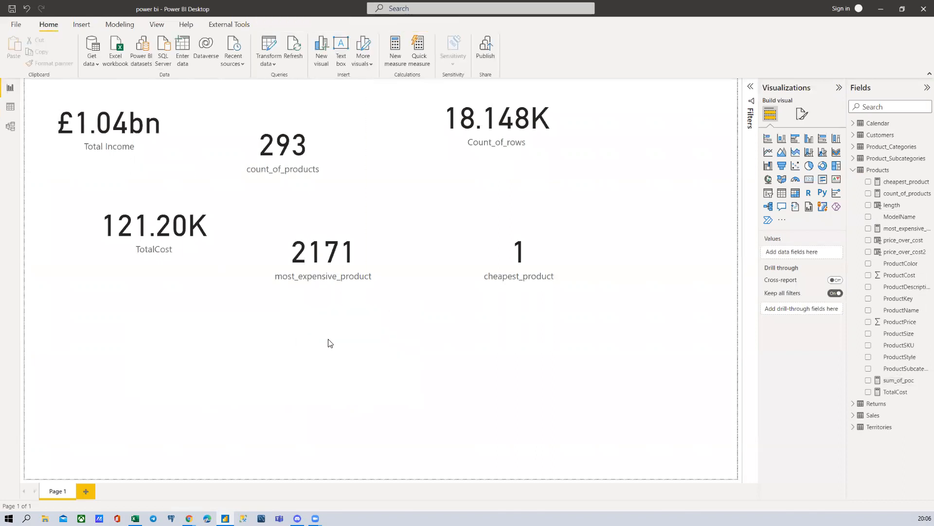
left_click(810, 179)
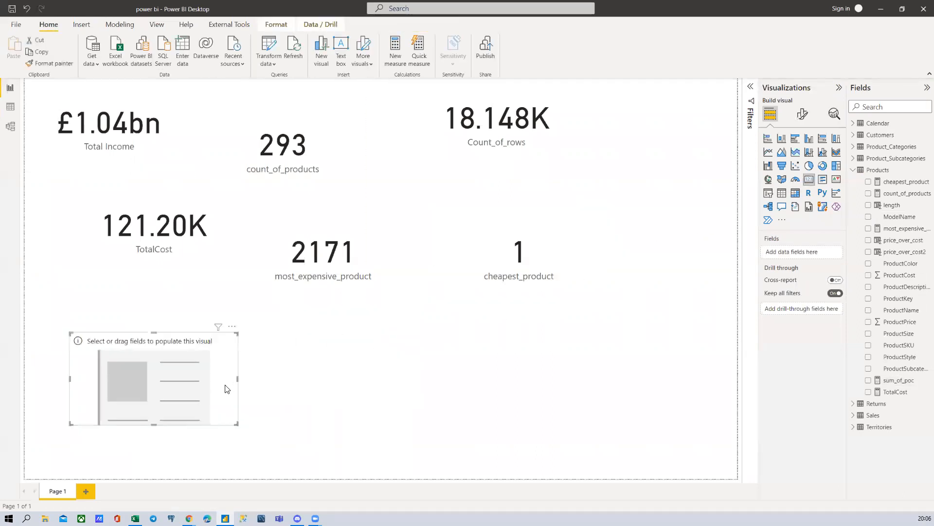
left_click(868, 380)
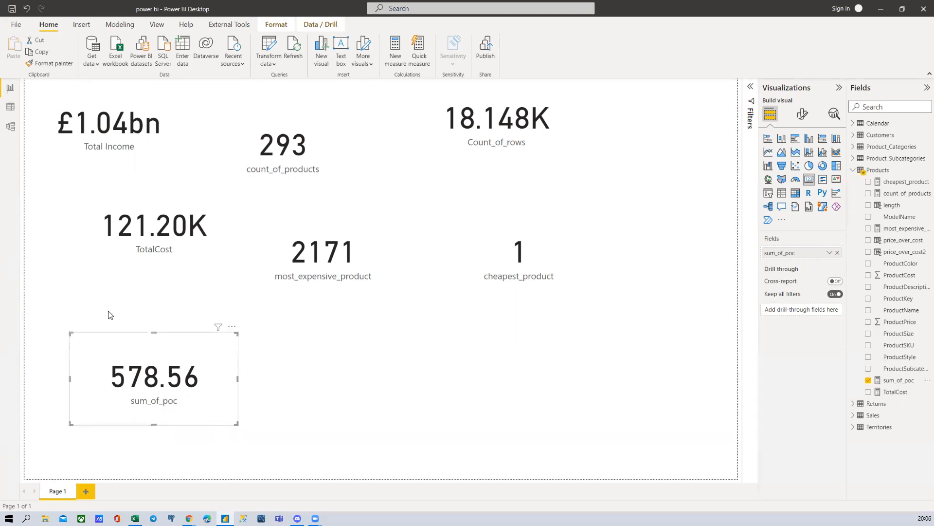
Compare the sum_of_poc formula in the Products data table with its card on the report page
left_click(10, 106)
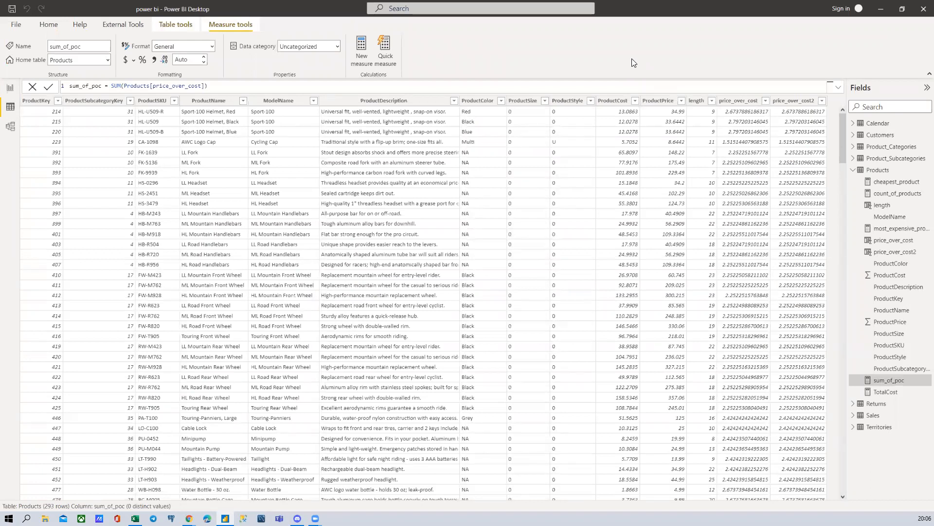
left_click(10, 88)
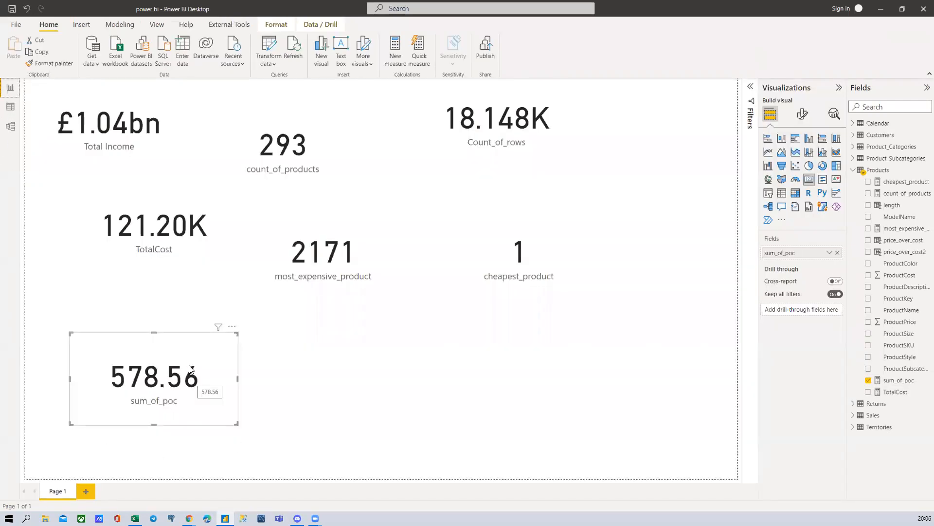
left_click(11, 106)
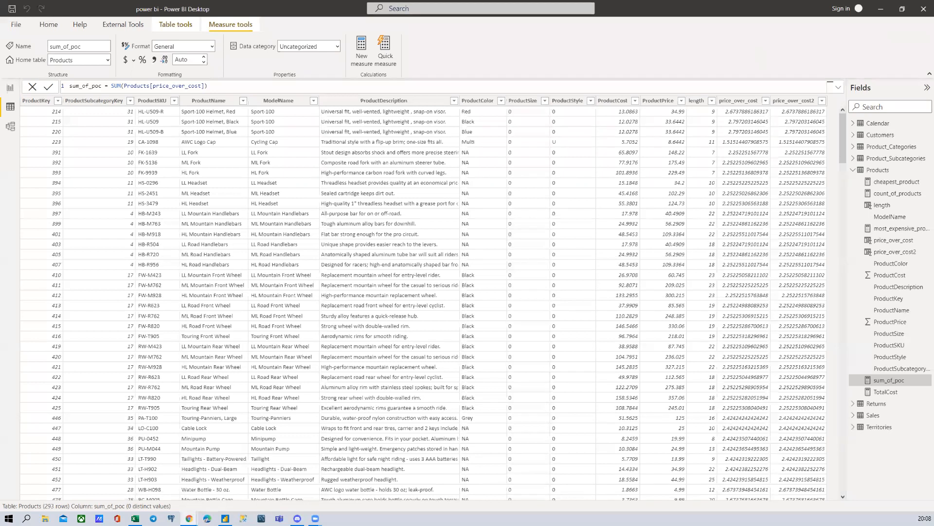
left_click(232, 87)
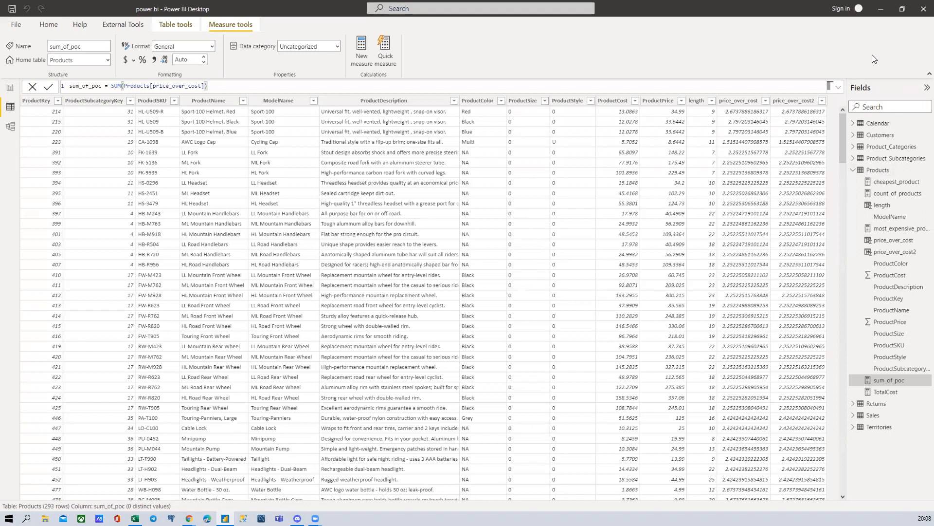
Switch to the Google Slides presentation, advance from the DAX functions slide to the Expectations slides and exit the slideshow
left_click(884, 9)
left_click(871, 8)
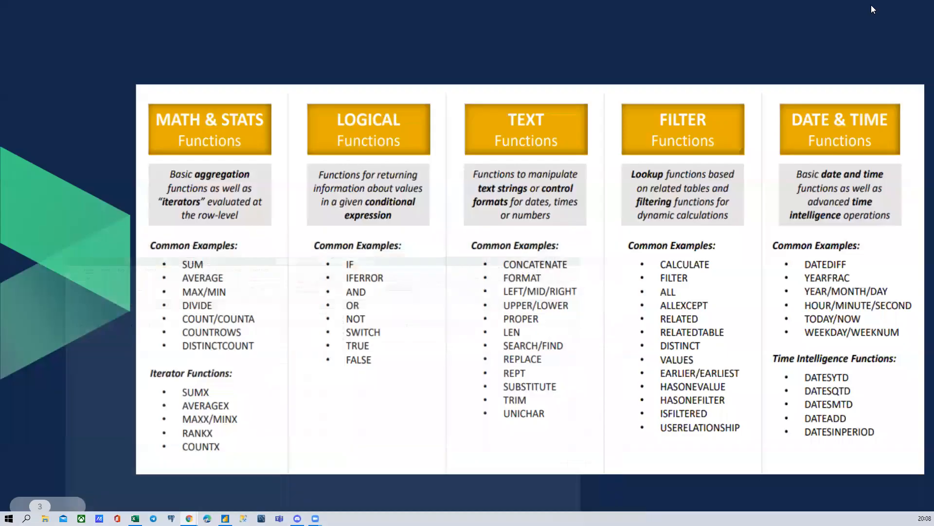
left_click(398, 160)
left_click(398, 160)
left_click(398, 160)
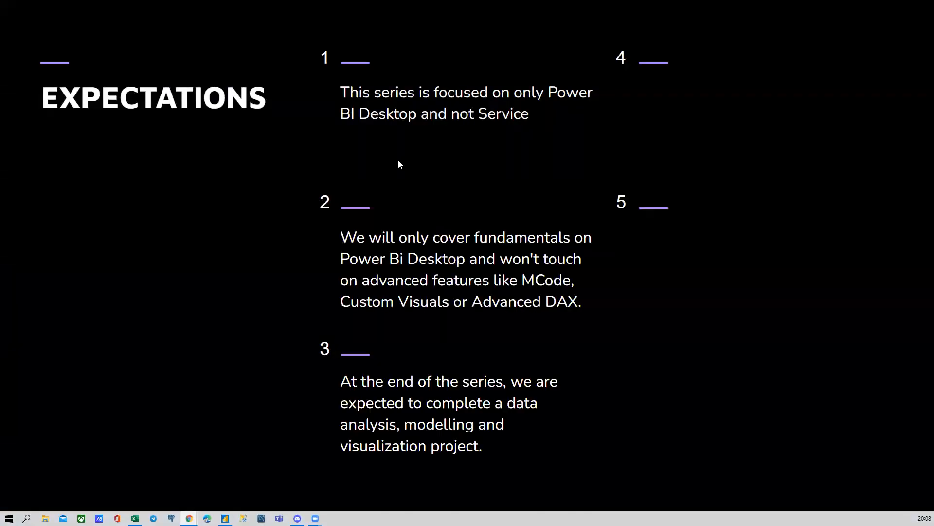
key("Escape")
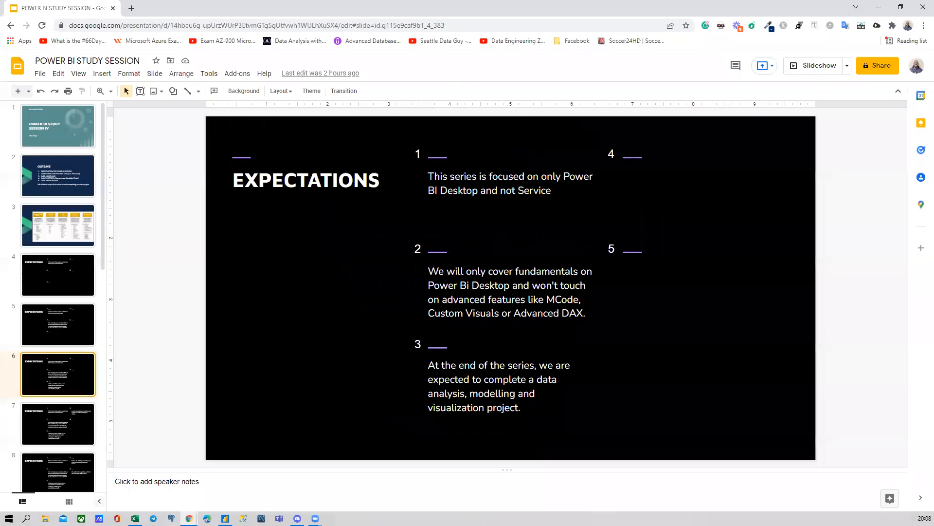
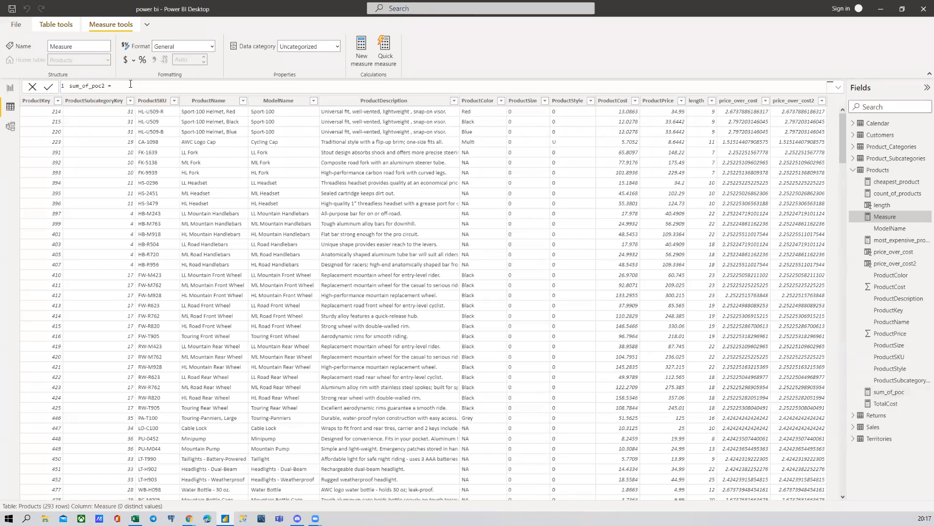
Begin the sum_of_poc2 formula with CALCULATE( and a nested SUM(
type("CALCULATE(")
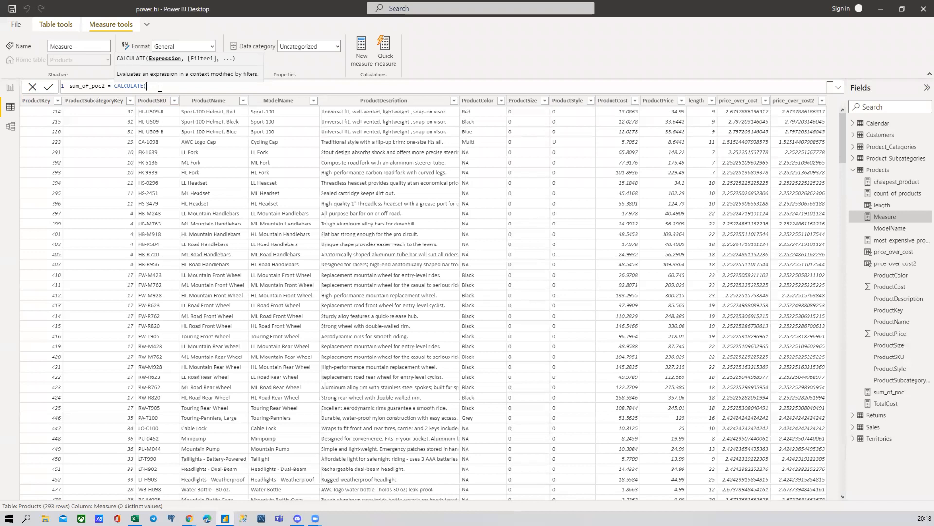
type("SUM")
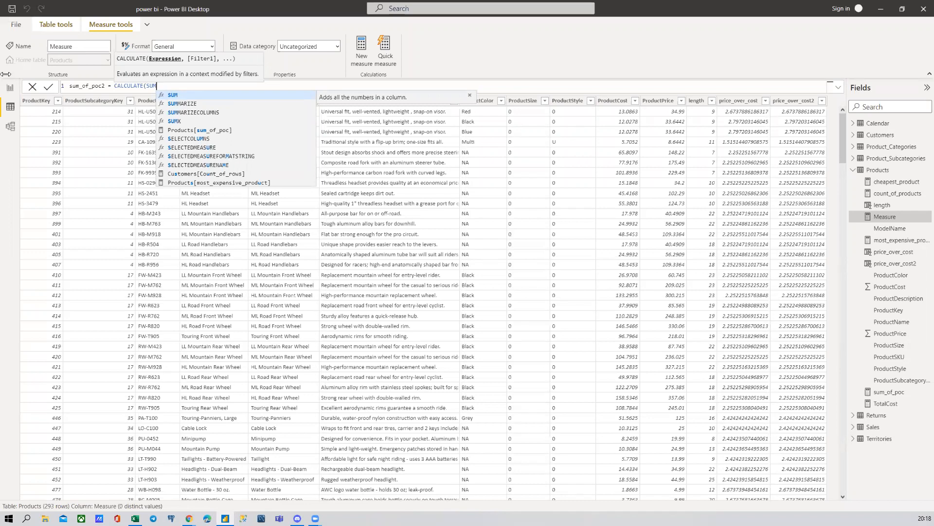
key("Escape")
left_click(135, 518)
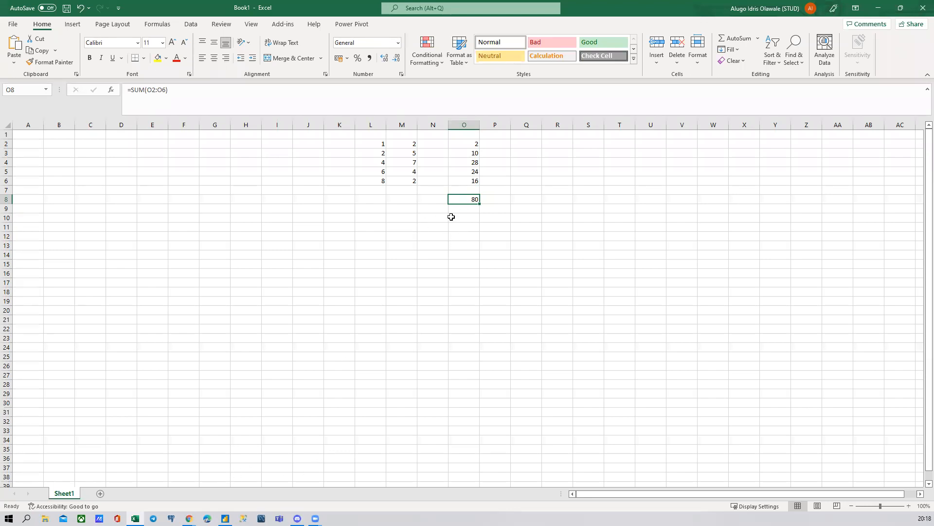
key("alt+Tab")
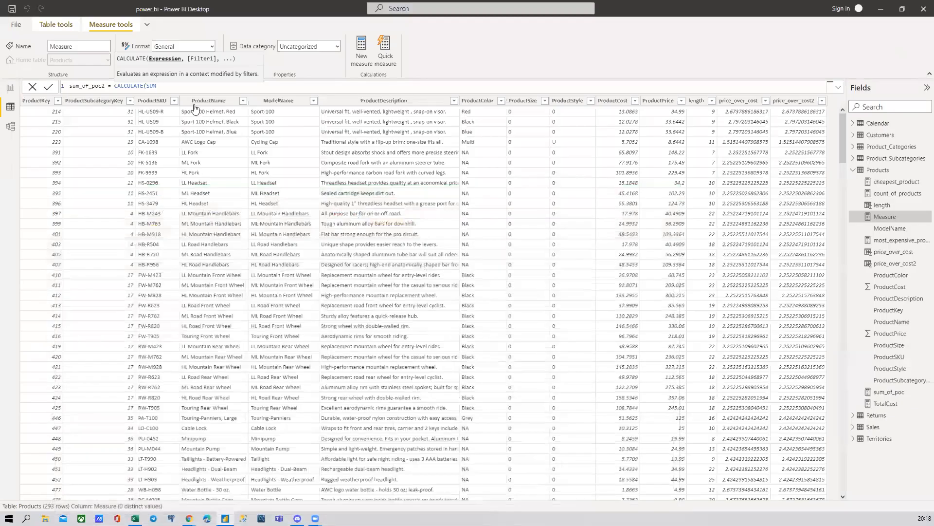
type("(")
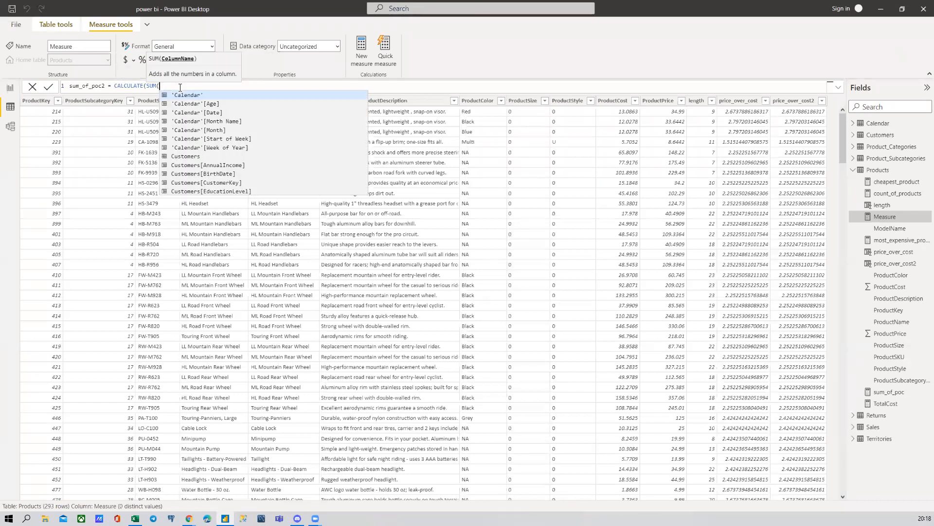
Try the PRODUCT function in place of SUM inside CALCULATE, and put SUM( back
key("BackSpace")
key("BackSpace")
key("BackSpace")
key("BackSpace")
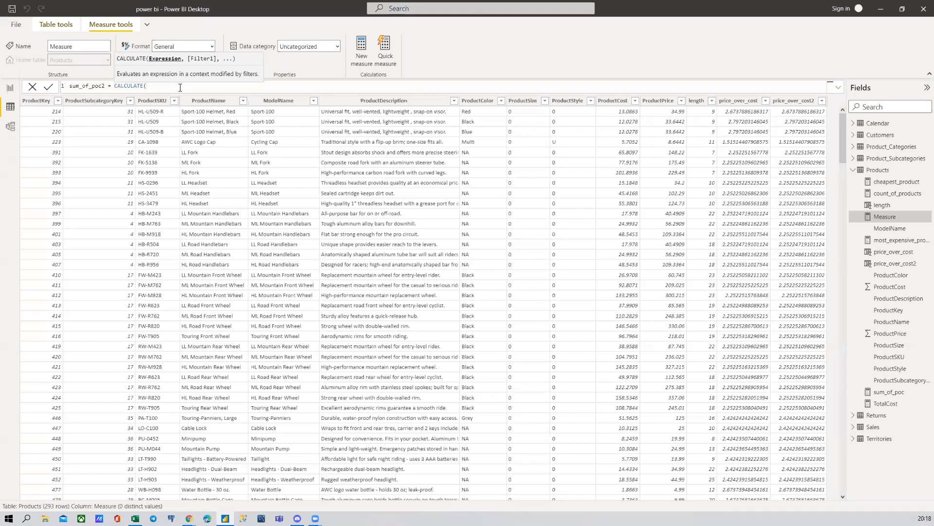
type("PRODUCT")
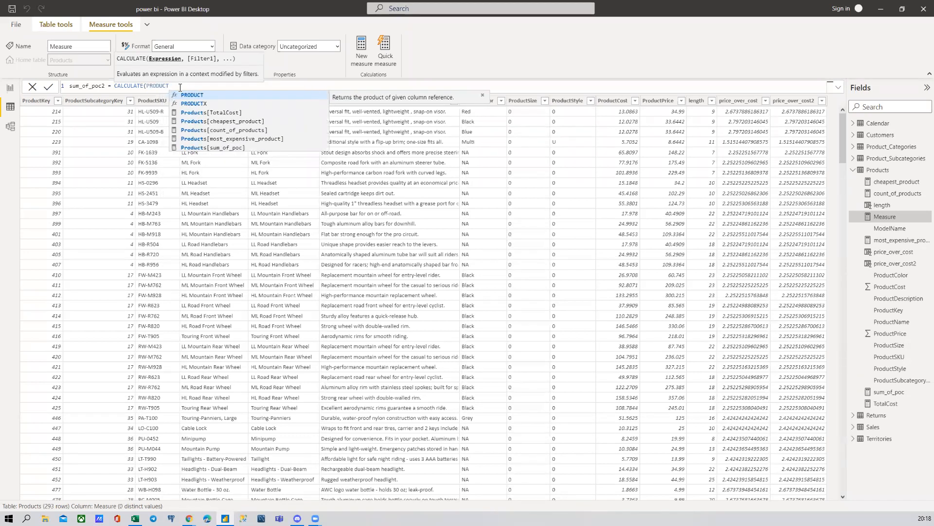
type("C")
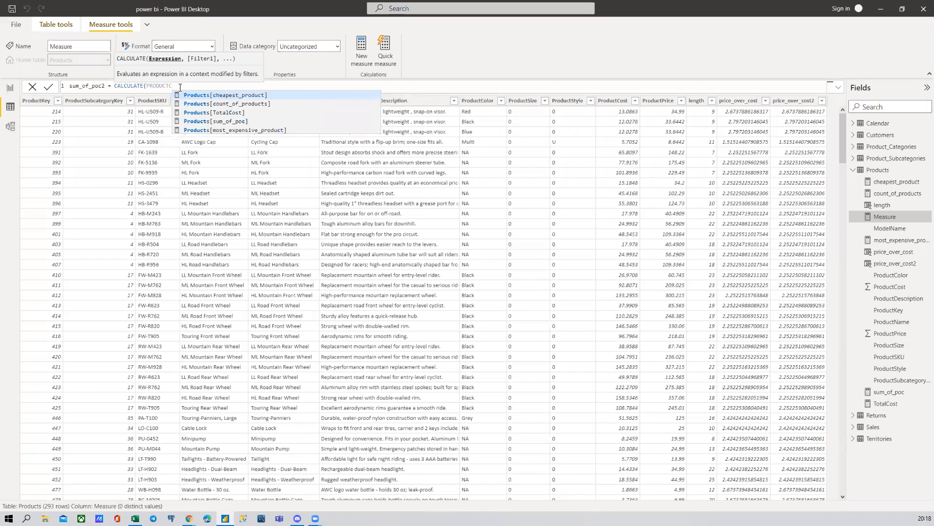
key("BackSpace")
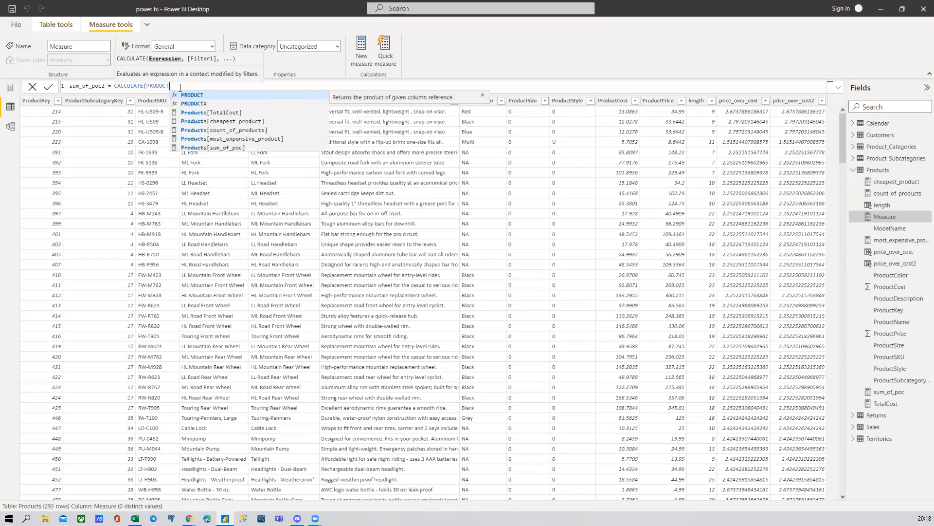
key("Escape")
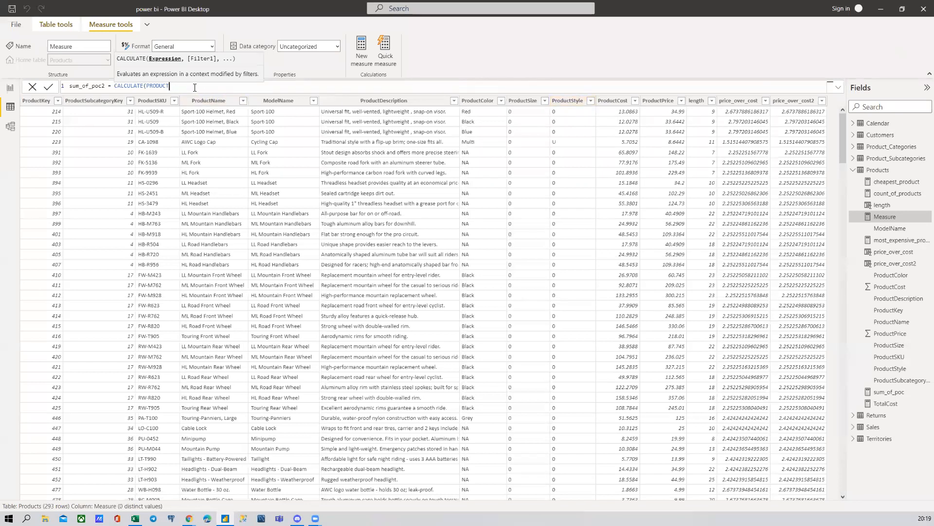
key("BackSpace")
type("T")
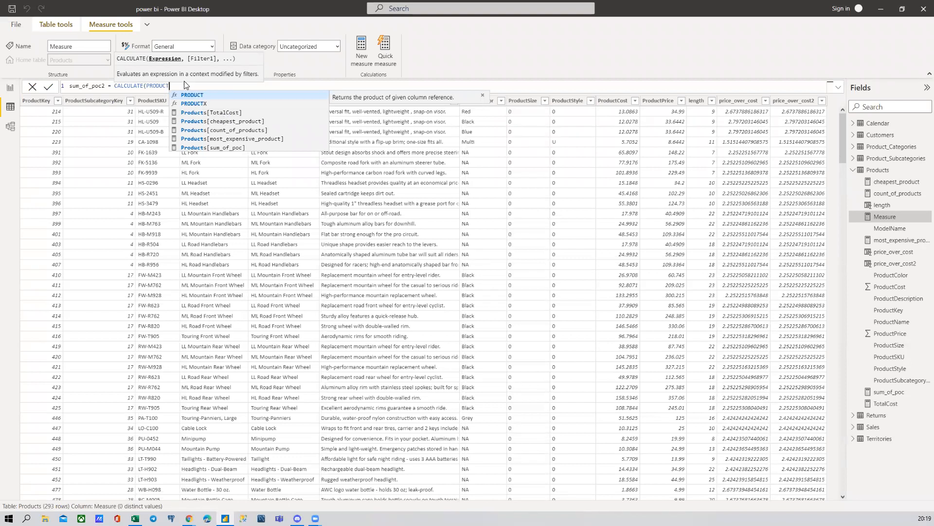
key("BackSpace")
key("BackSpace")
key("BackSpace")
key("BackSpace")
key("BackSpace")
key("BackSpace")
key("BackSpace")
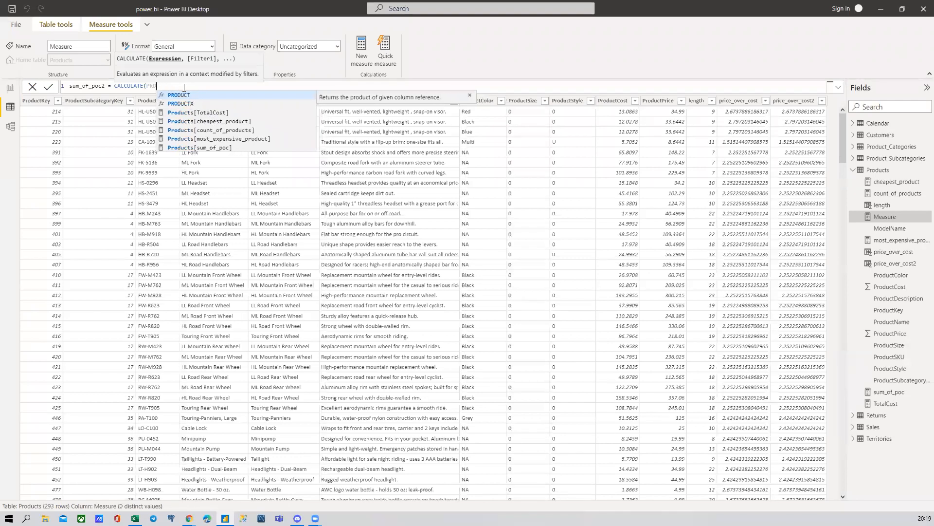
type("SUM")
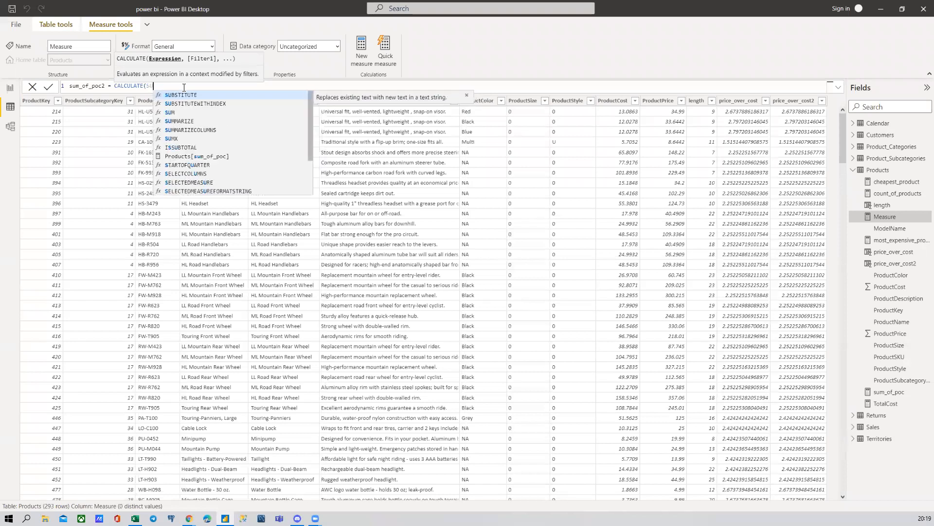
type("(")
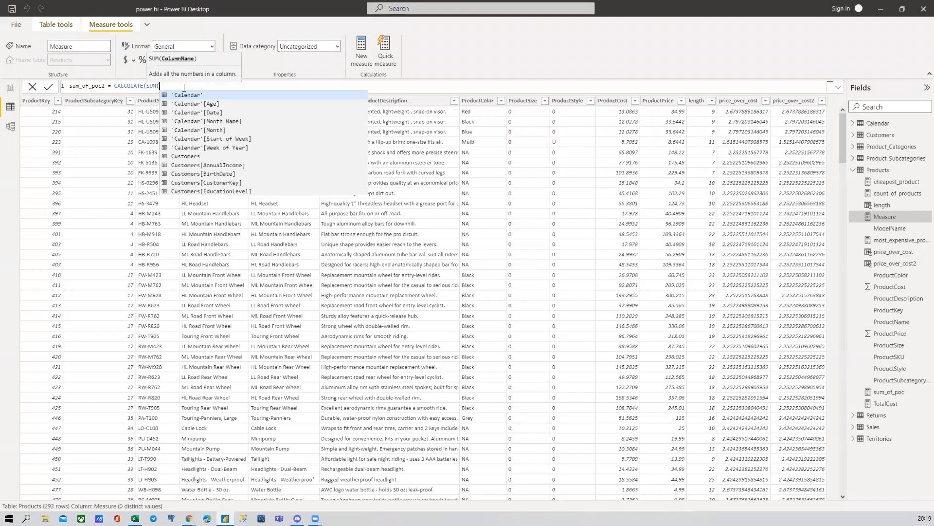
key("BackSpace")
key("BackSpace")
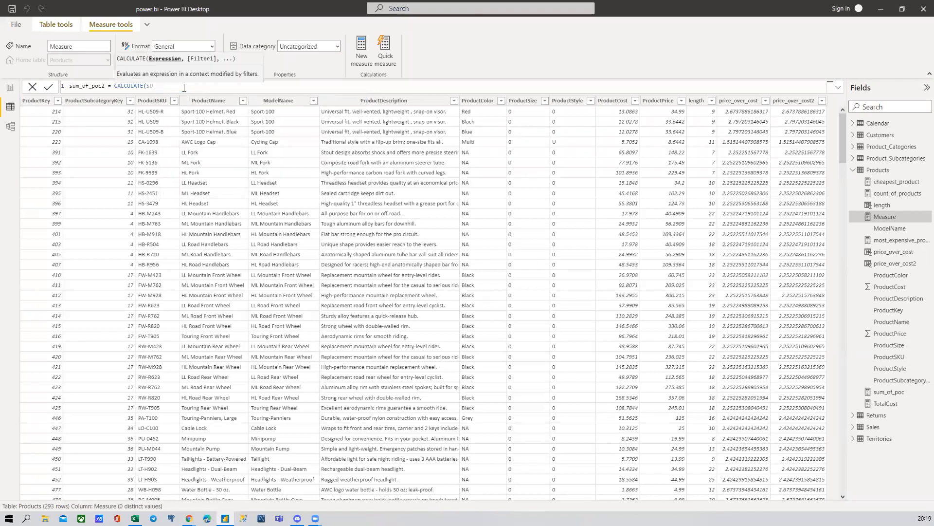
type("M")
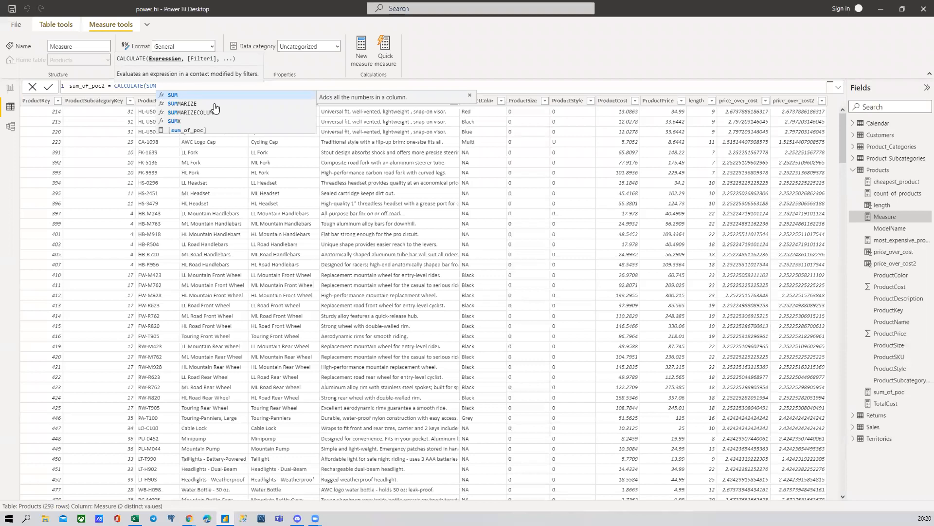
key("Escape")
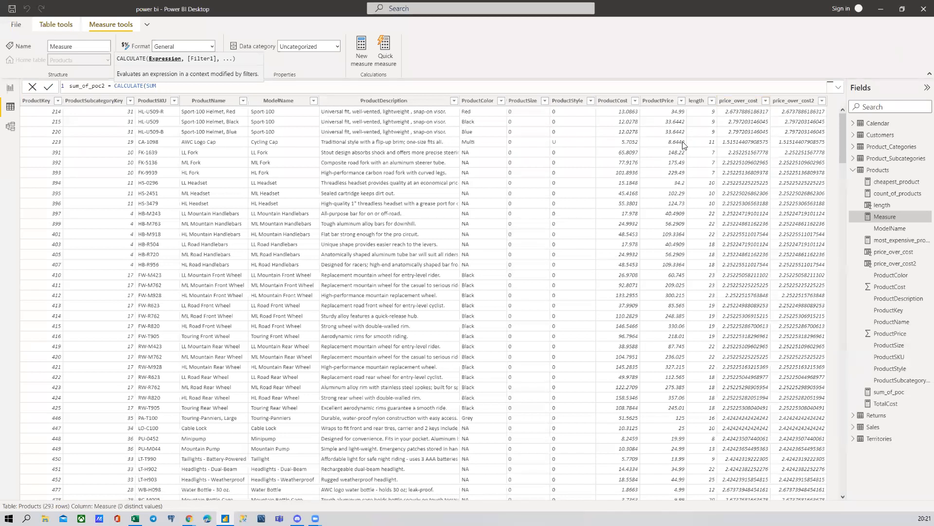
left_click(176, 85)
key("BackSpace")
type("M")
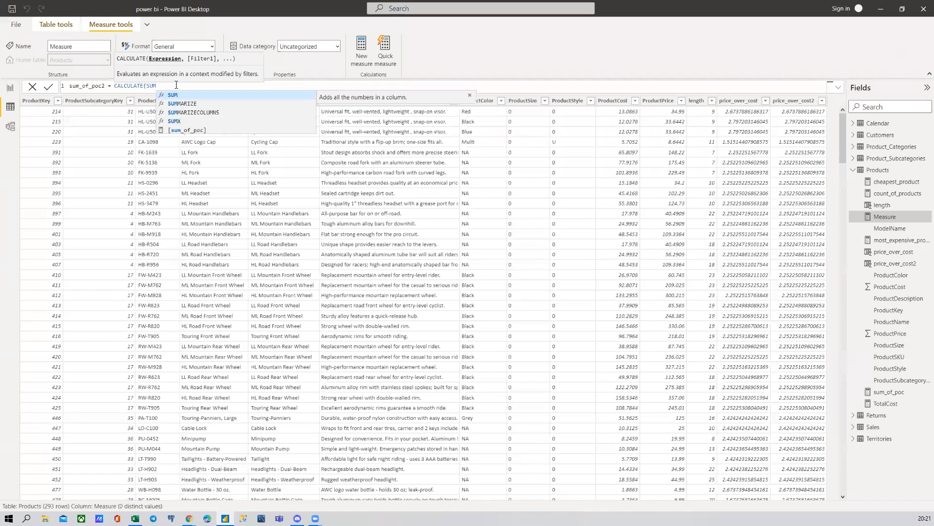
type("(")
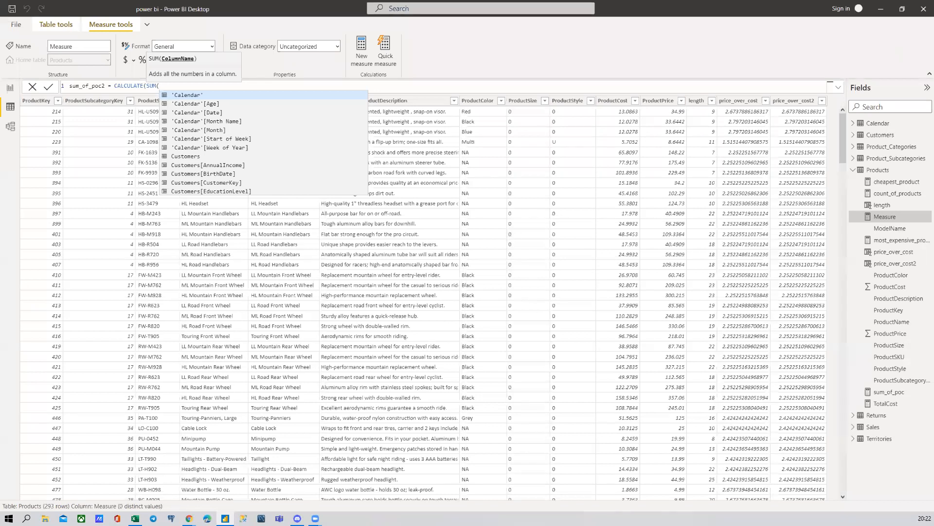
Switch to the Excel sheet, examine the paired values in L2:M6 row by row, and return to the Power BI measure
left_click(136, 519)
left_click(384, 146)
left_click(410, 145)
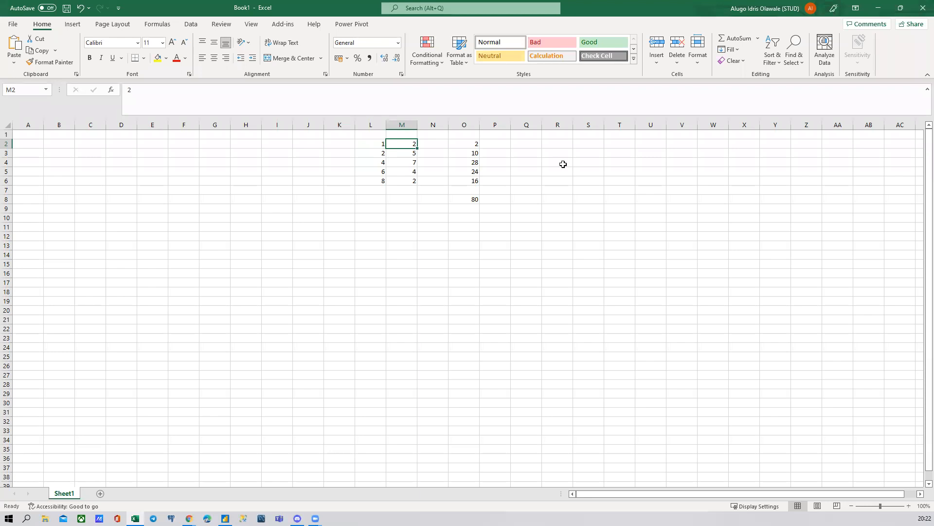
left_click(380, 152)
left_click(402, 152)
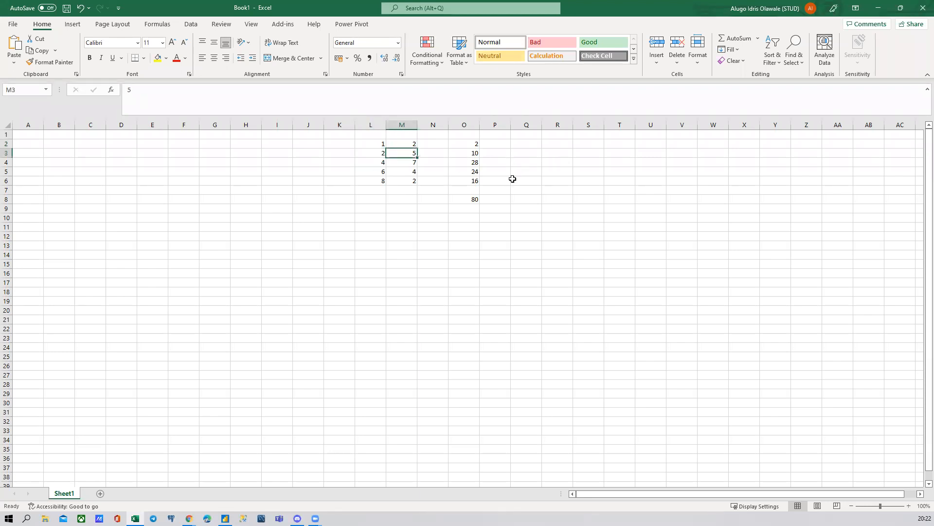
left_click(378, 162)
left_click(403, 161)
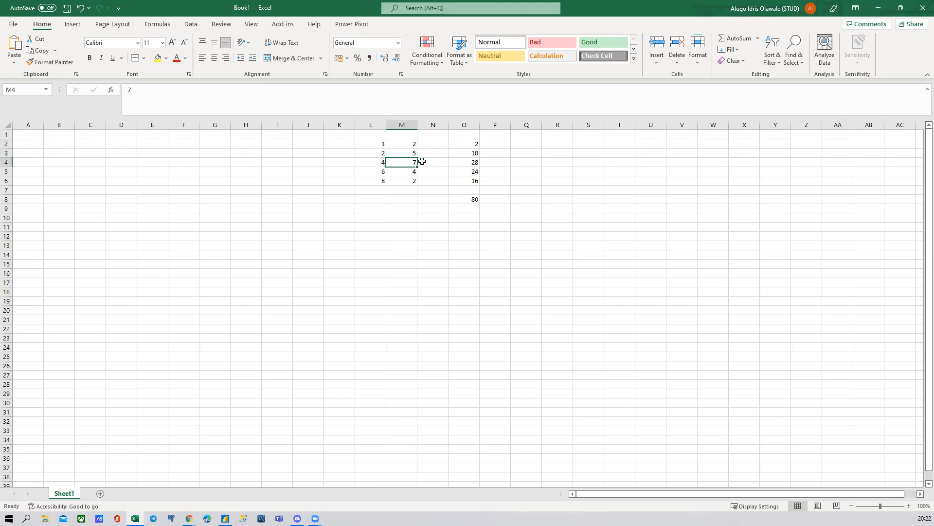
left_click(376, 171)
left_click(398, 173)
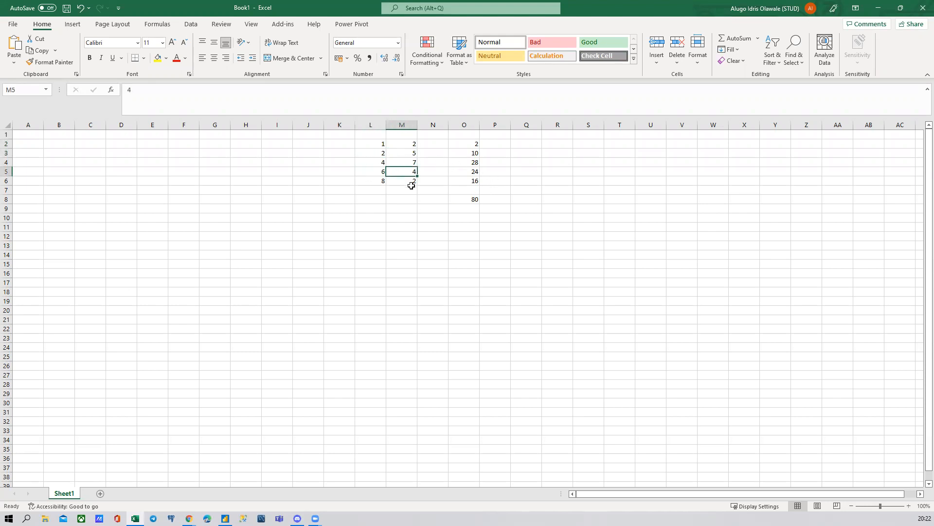
left_click(372, 179)
left_click(405, 180)
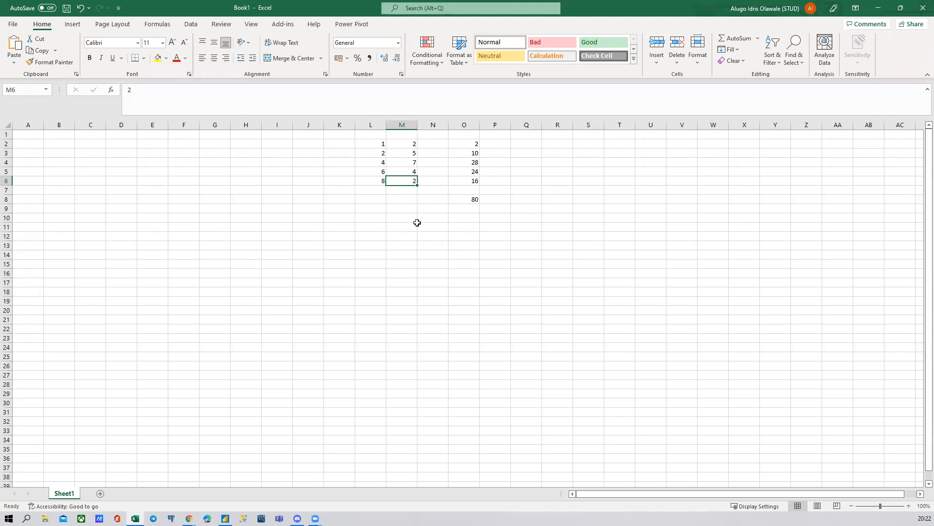
left_click(371, 146)
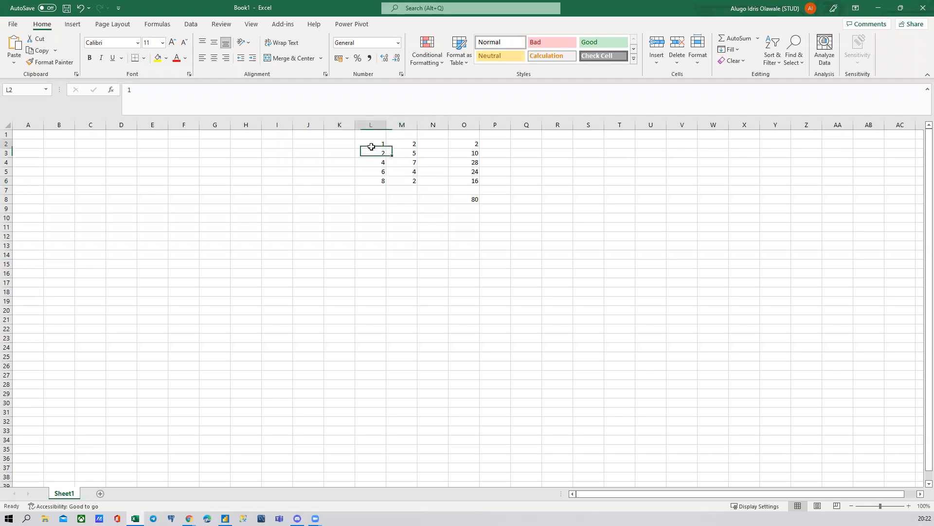
left_click(403, 143)
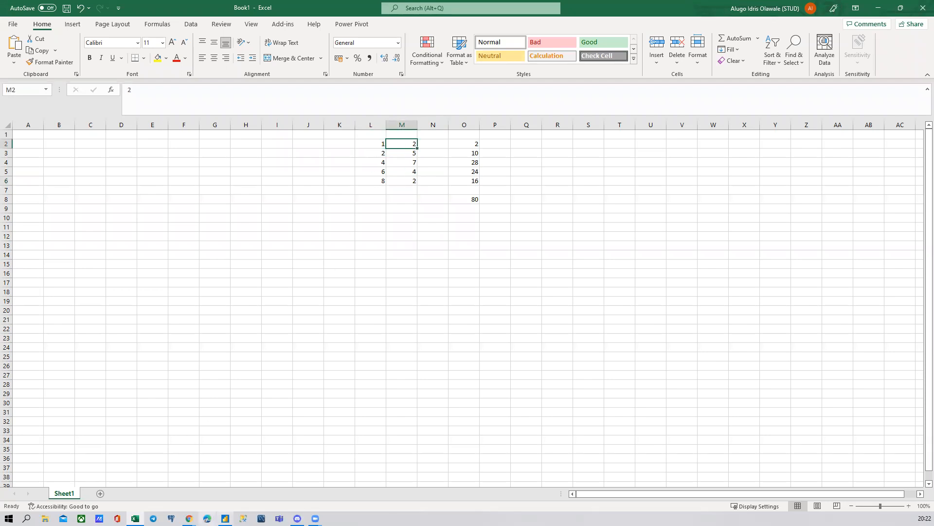
left_click(225, 519)
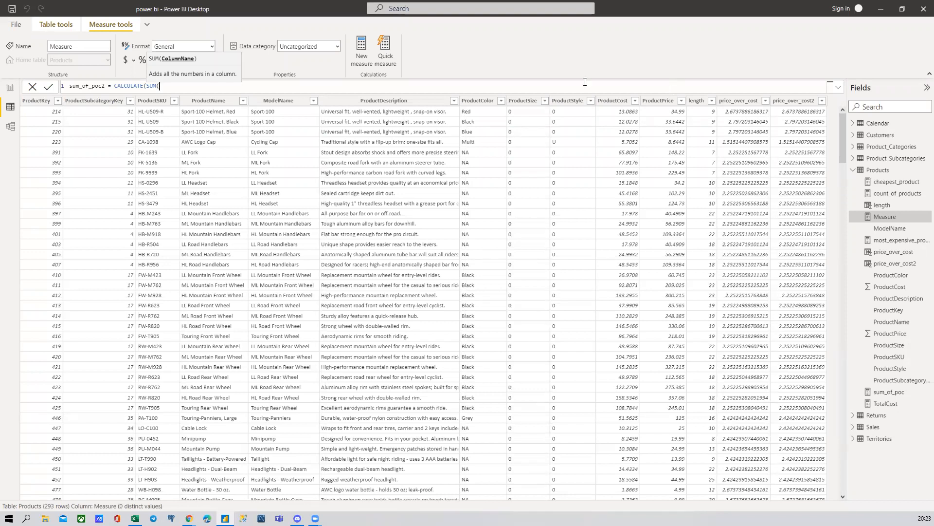
Change SUM to SUMX in the sum_of_poc2 formula and give Products as its table argument
key("BackSpace")
type("X")
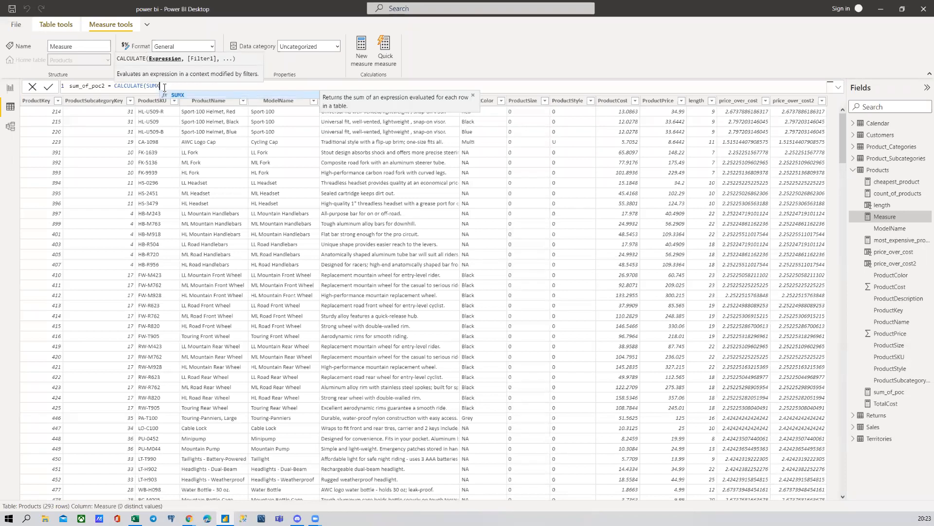
type("(")
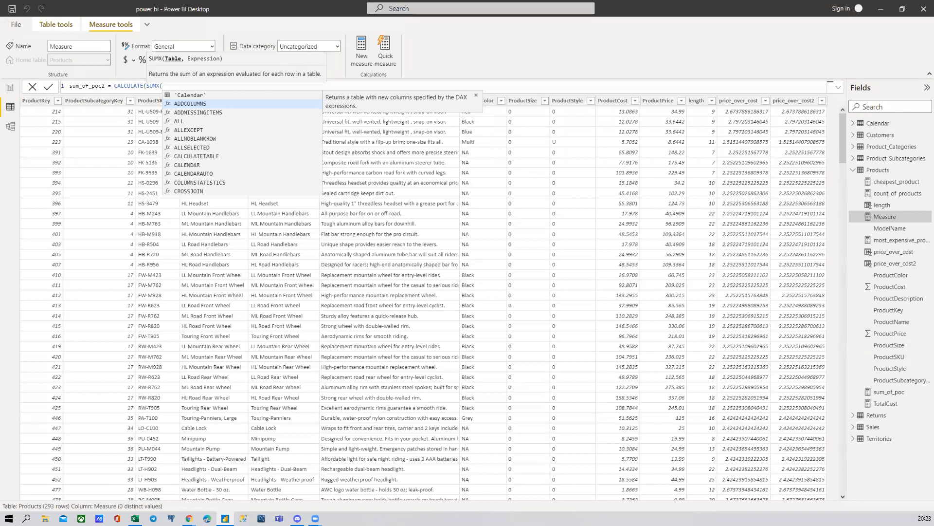
key("Escape")
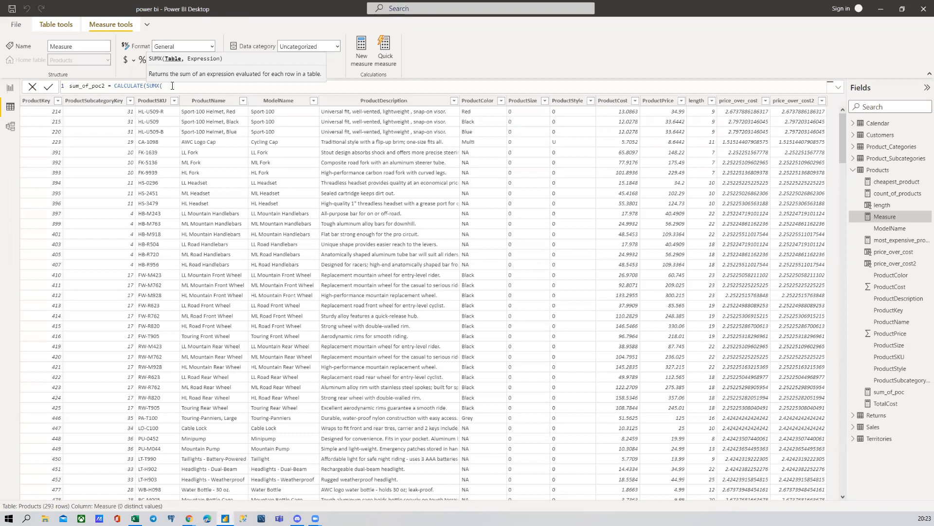
type("PRODUC")
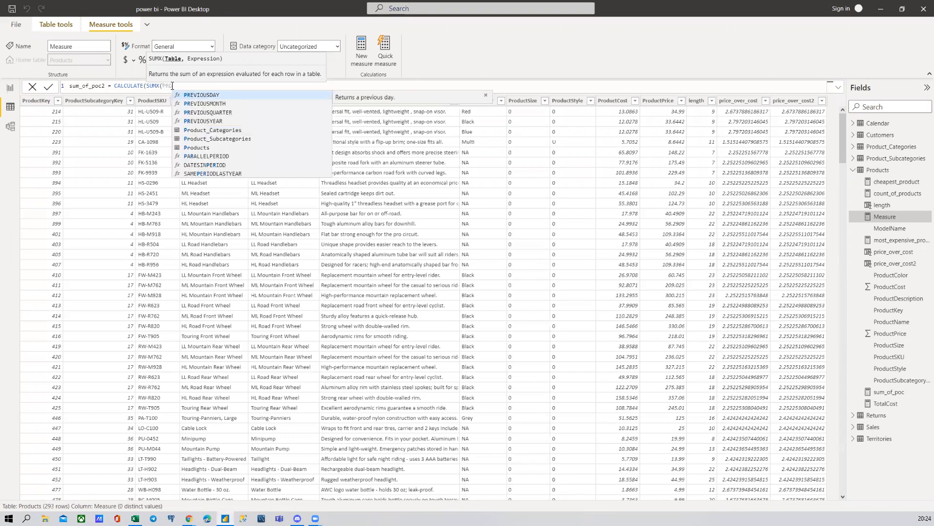
type("ts,")
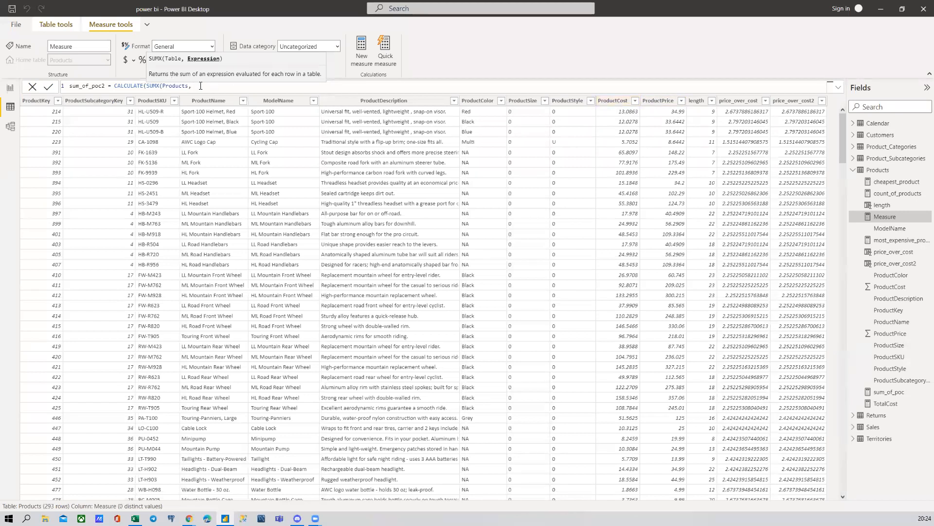
Start the SUMX expression argument with the Products[ProductPrice] column
type("PRICE")
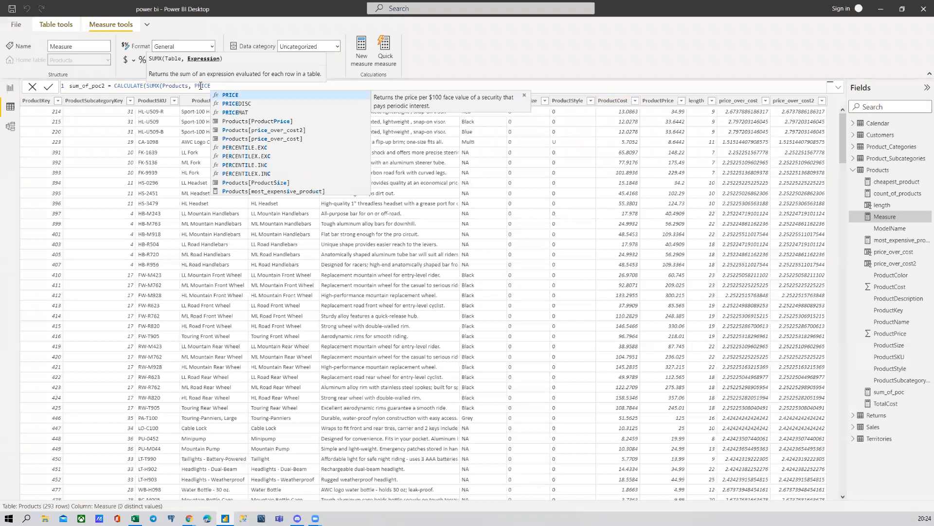
key("Down")
key("Down")
key("Down")
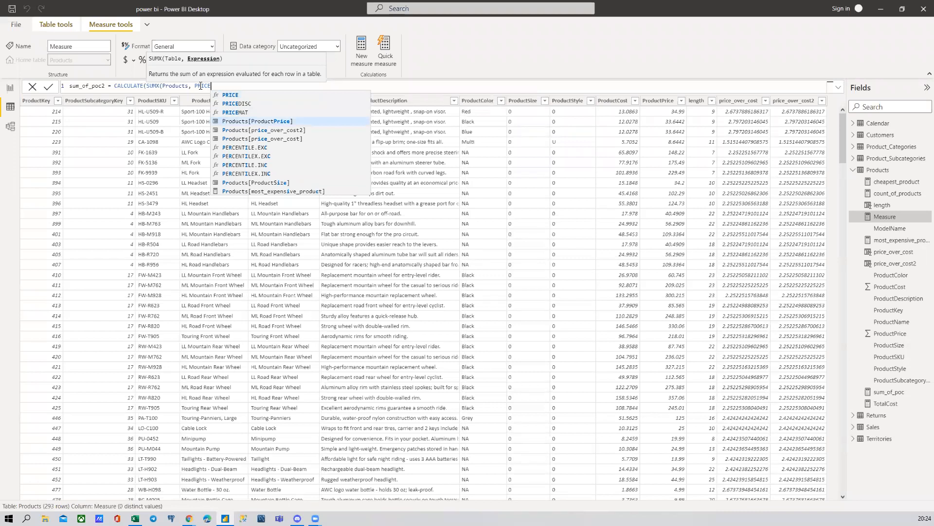
key("Tab")
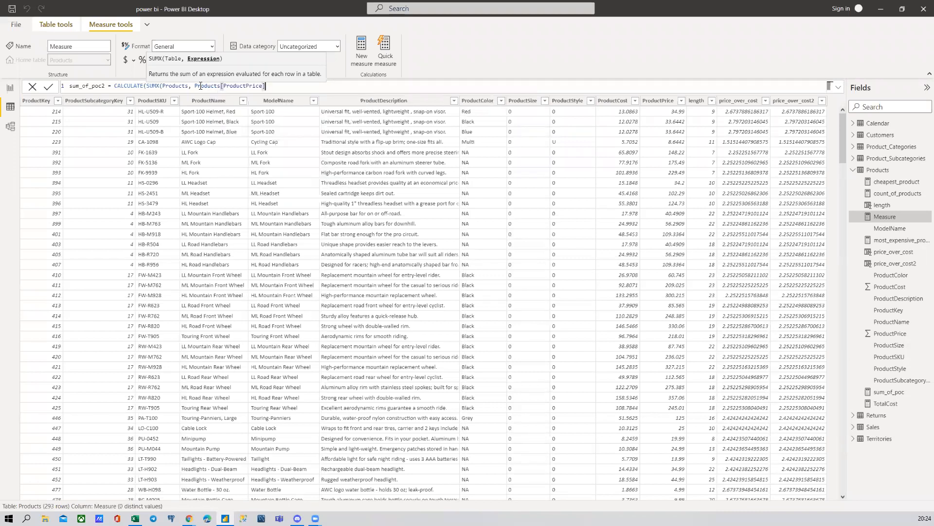
Divide the SUMX expression by Products[ProductCost], close the brackets, and commit the sum_of_poc2 measure
type("/")
type("PRODU")
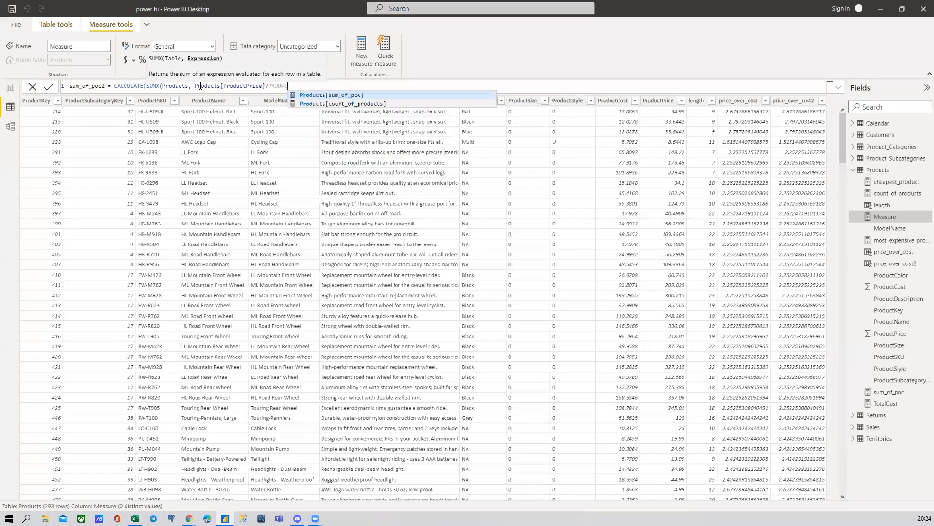
type("CT")
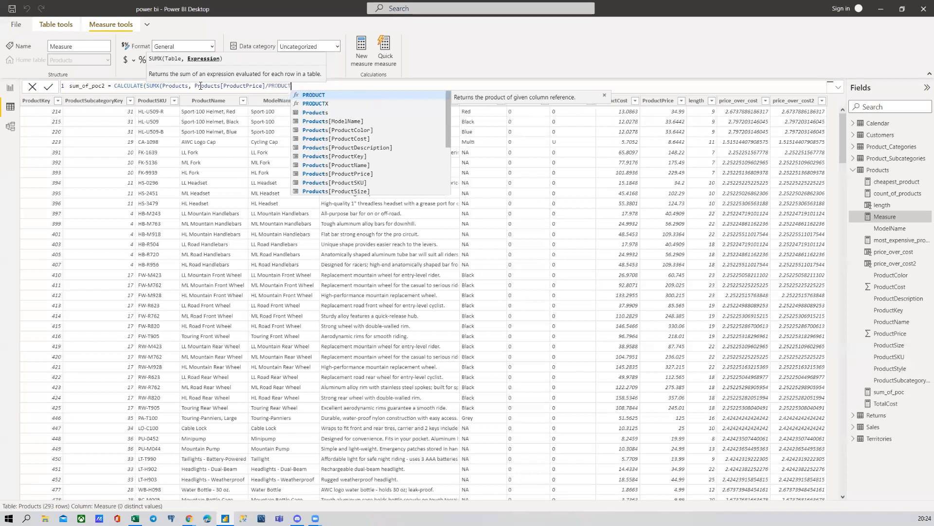
type("s[ProductCost]")
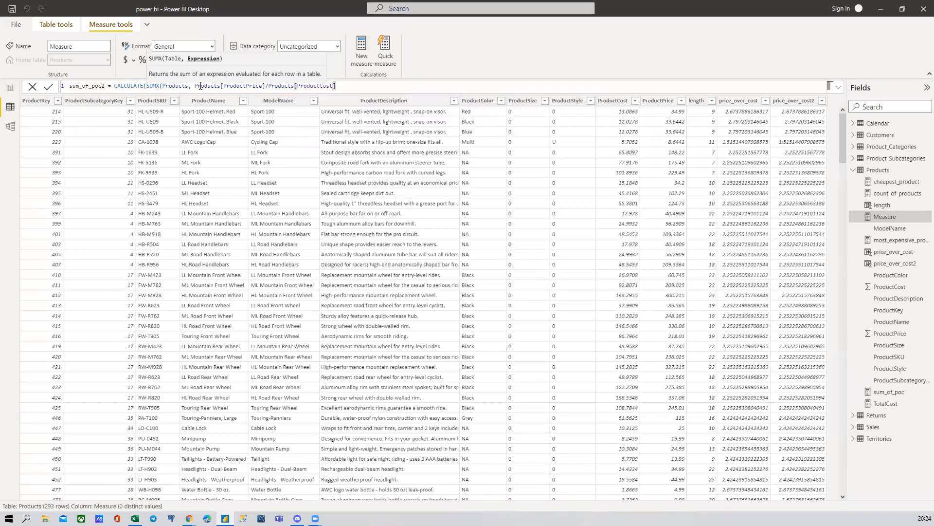
type(")")
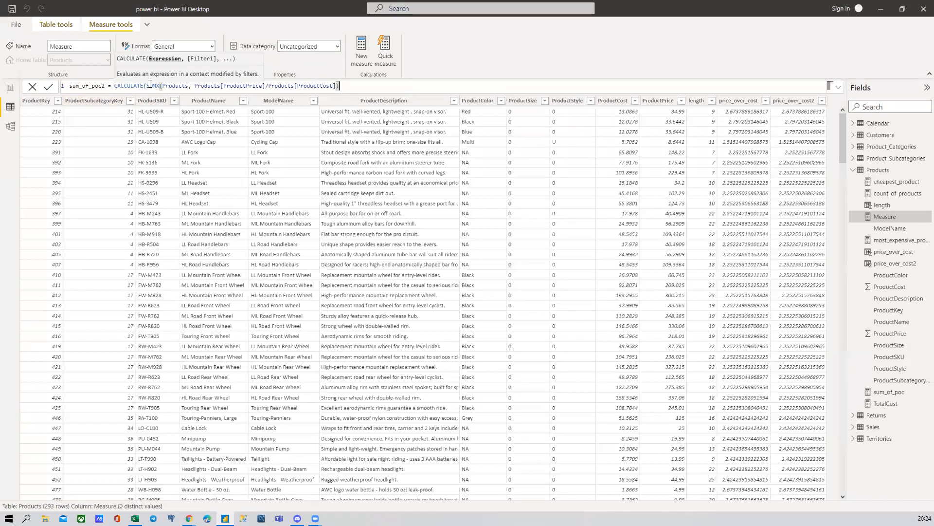
left_click_drag(145, 85, 348, 83)
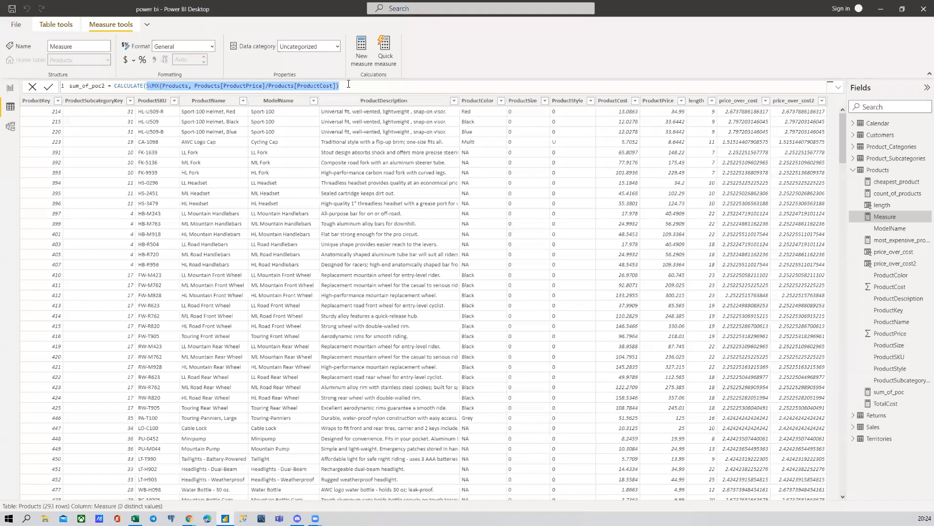
left_click(348, 87)
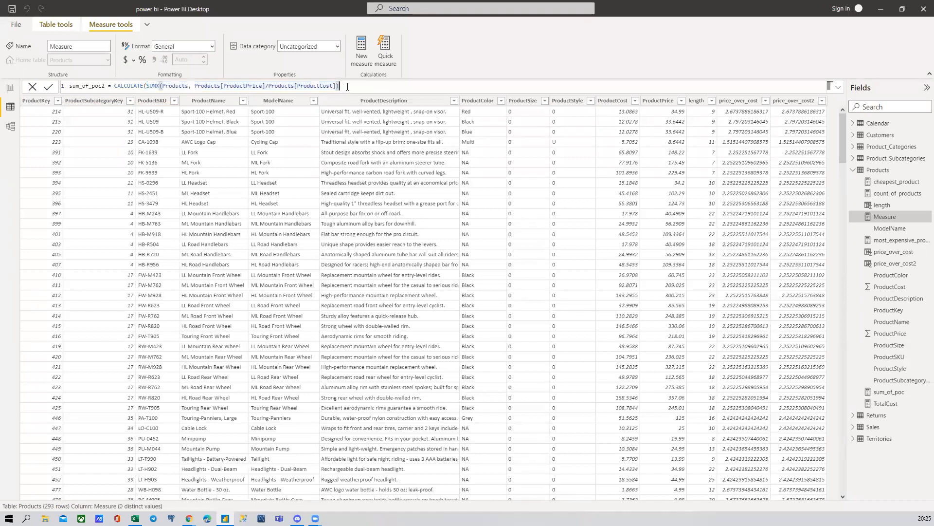
key("Return")
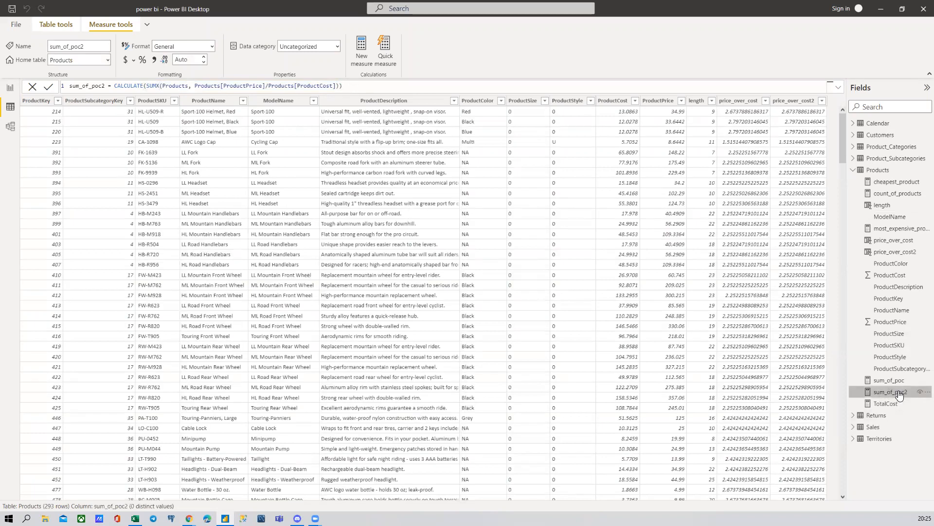
Add a card showing sum_of_poc2 to the report page beside the sum_of_poc card, and compare the two cards
left_click(10, 88)
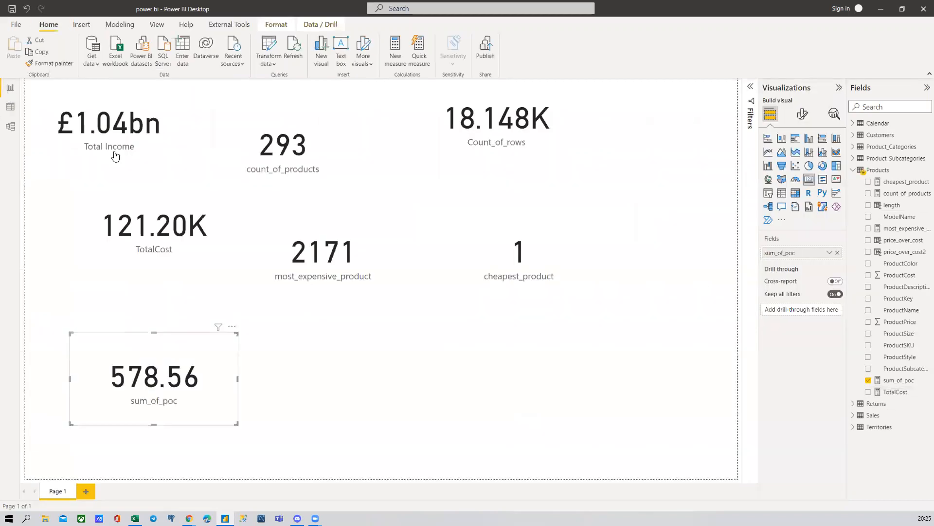
left_click(305, 358)
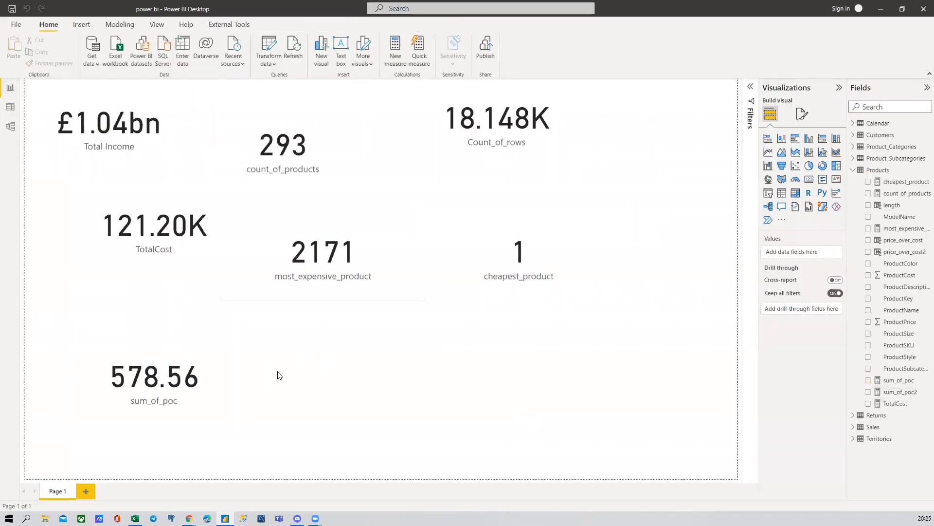
left_click(809, 180)
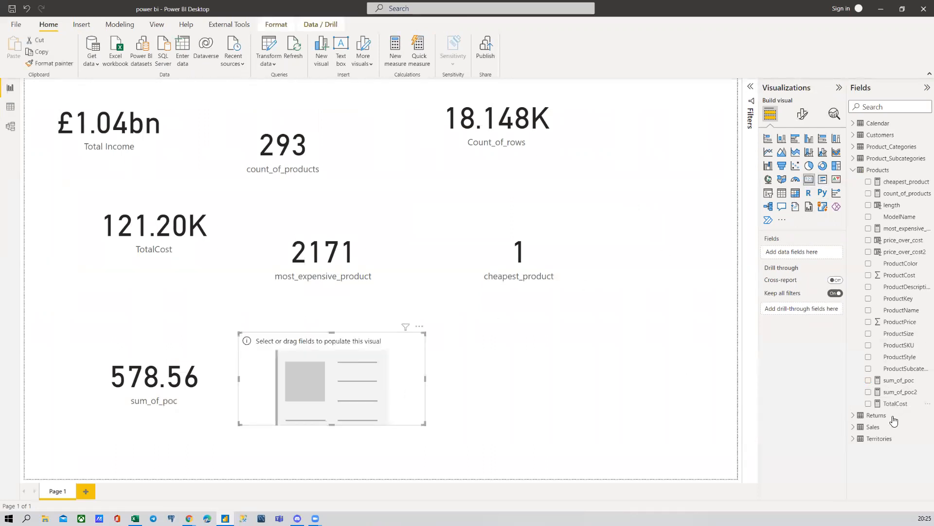
left_click(868, 392)
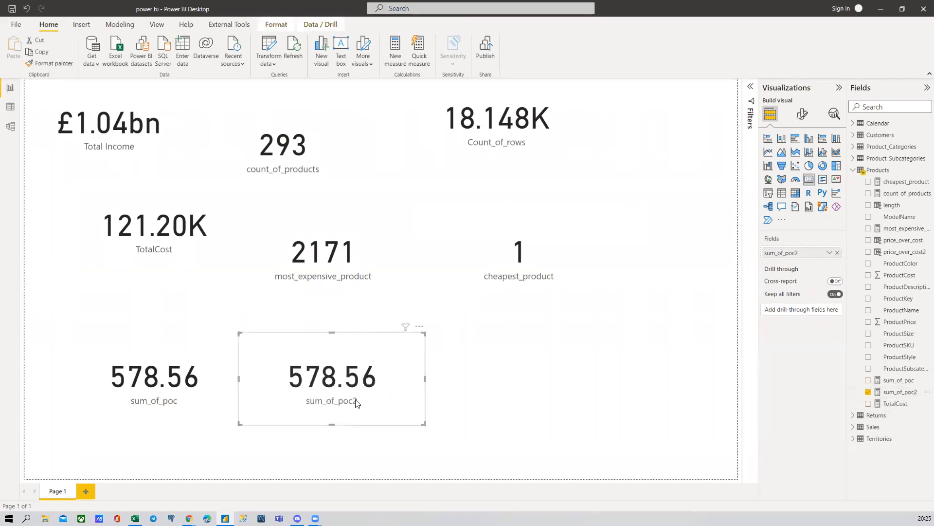
left_click_drag(355, 403, 354, 411)
left_click(180, 394)
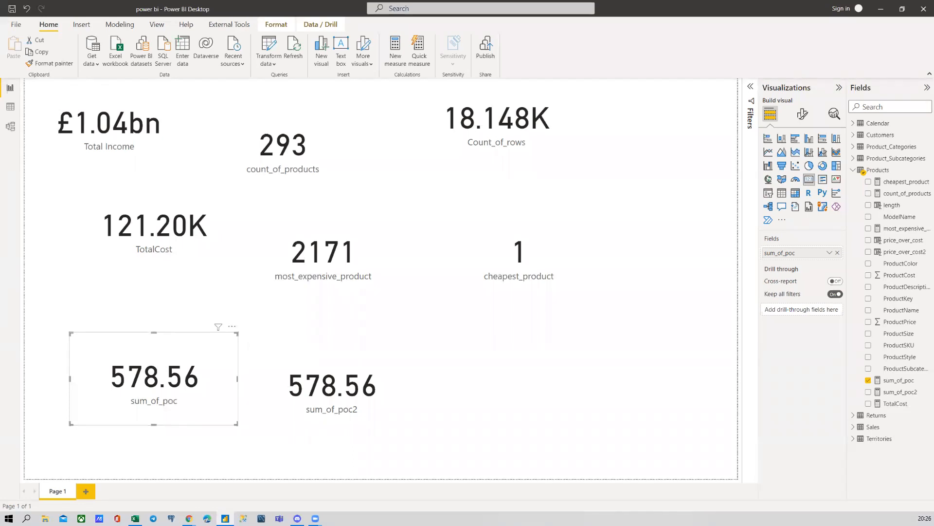
Return to the Products data, switch to the Google Slides deck to review the iterator functions on slide 3, and go back to Power BI
left_click(9, 107)
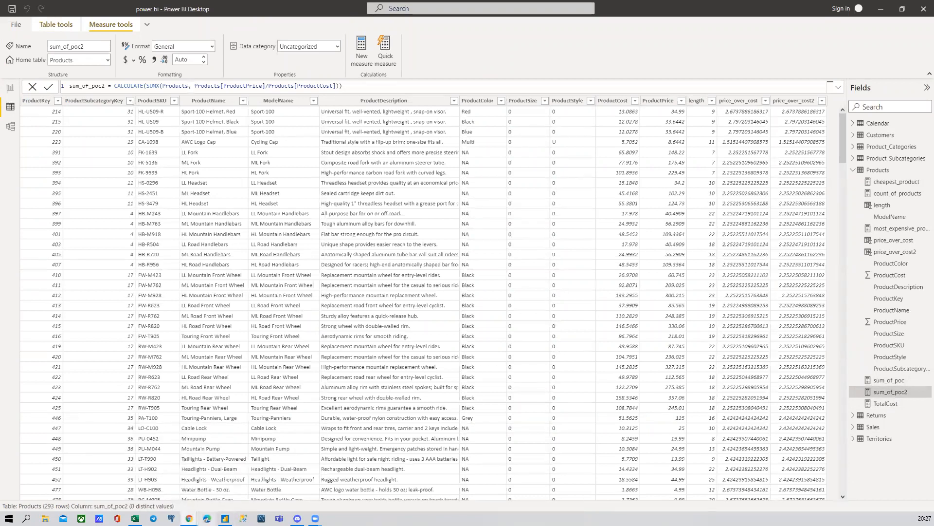
left_click(189, 519)
left_click(84, 210)
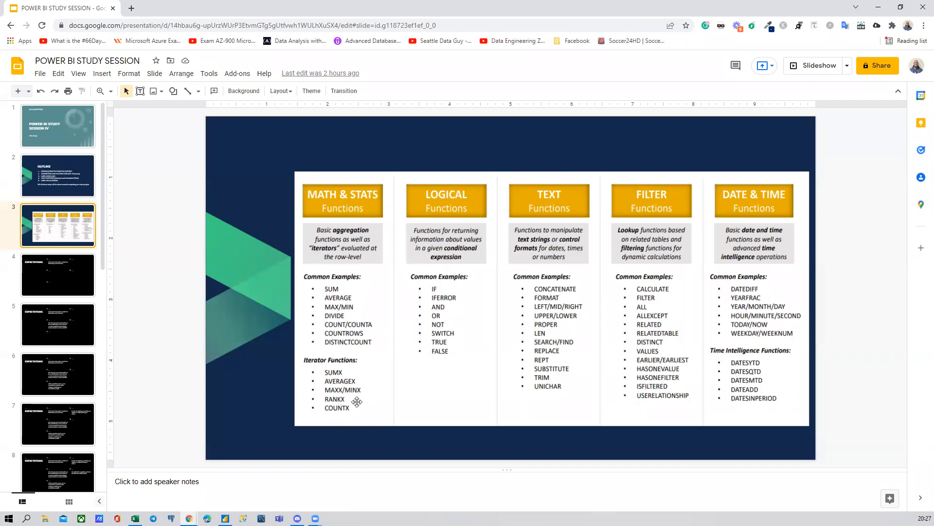
left_click(877, 8)
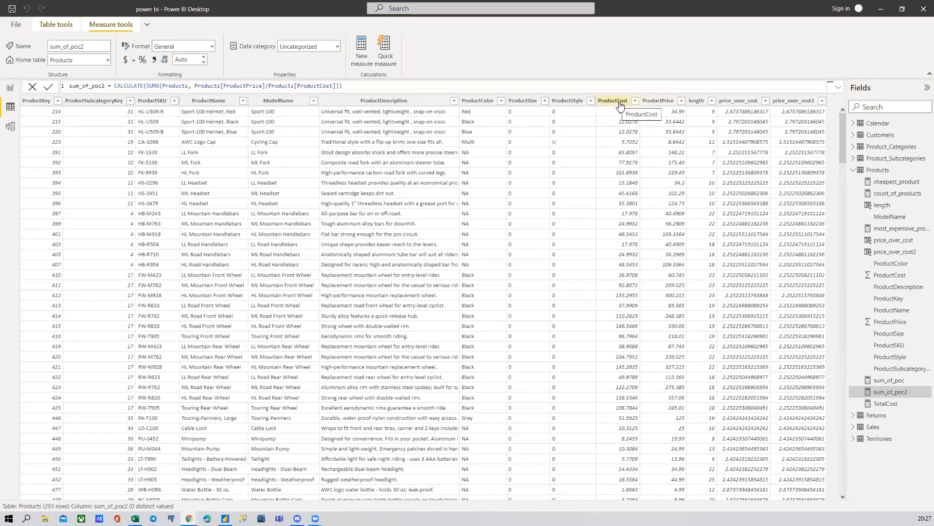
Compare the ProductPrice and ProductCost columns of the Products table row by row
left_click(657, 100)
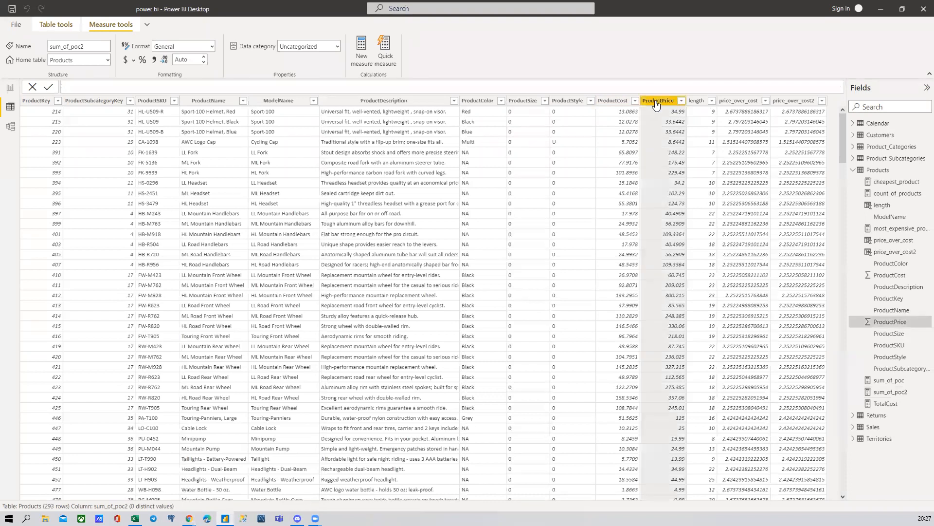
left_click(614, 104)
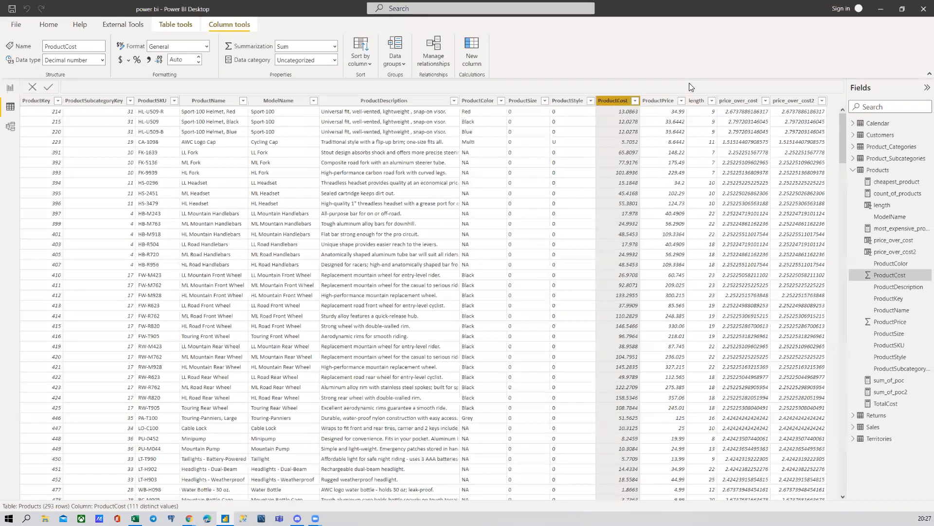
left_click(665, 103)
left_click(619, 104)
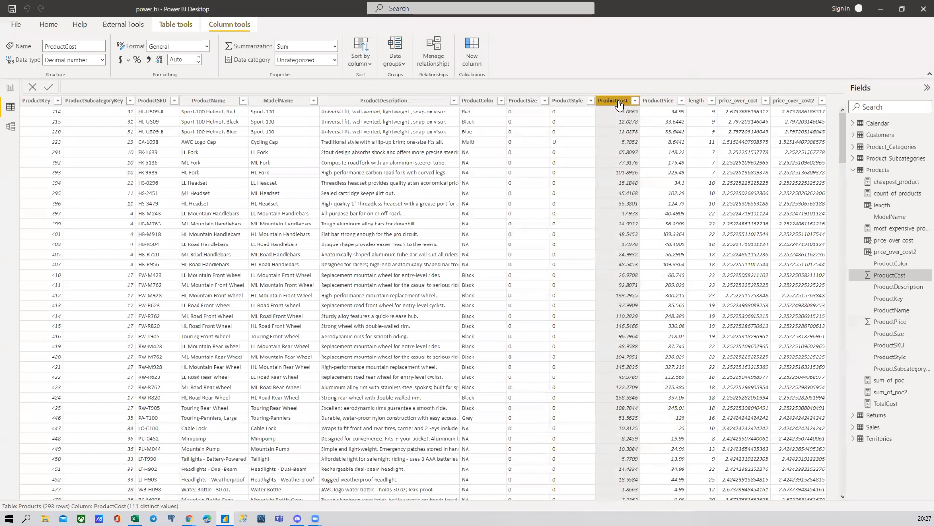
left_click(660, 103)
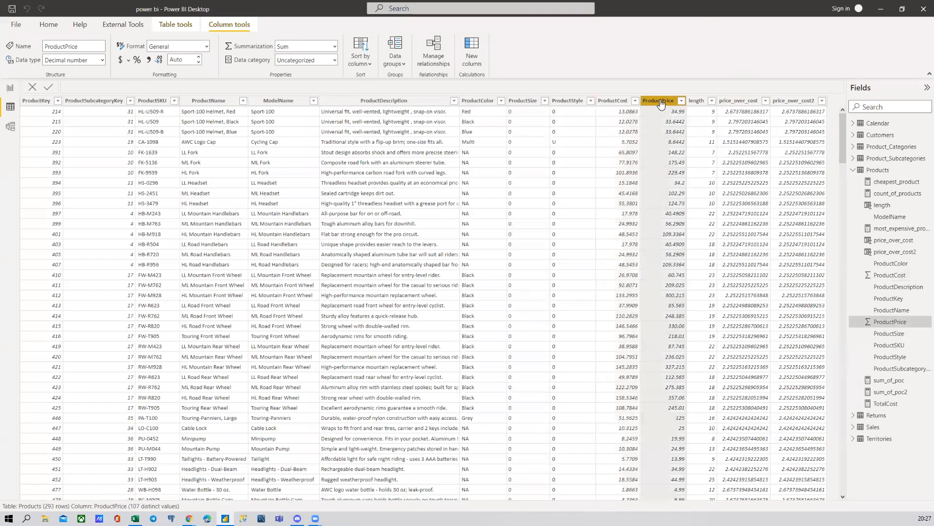
left_click(620, 104)
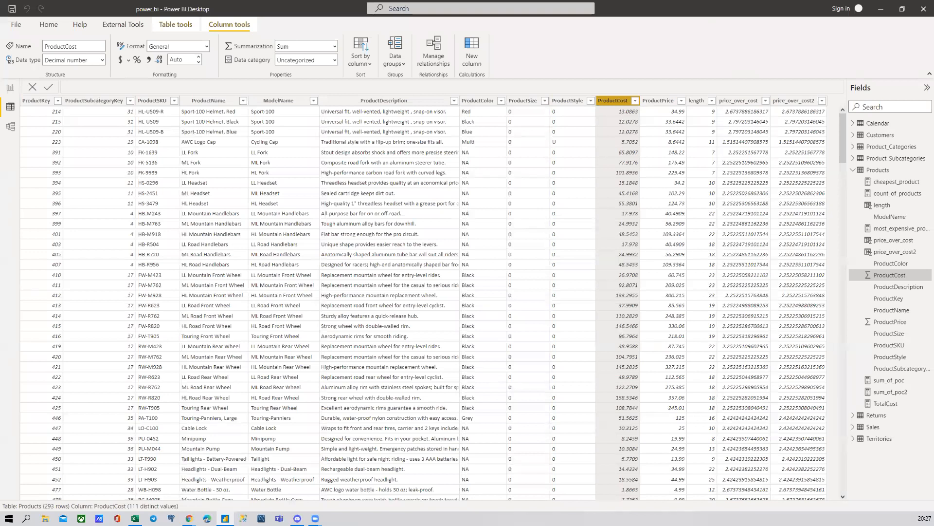
left_click(658, 103)
left_click(625, 103)
left_click(658, 102)
left_click(615, 102)
Open the sum_of_poc2 measure and examine the table argument and price-over-cost expression of its SUMX function
left_click(891, 392)
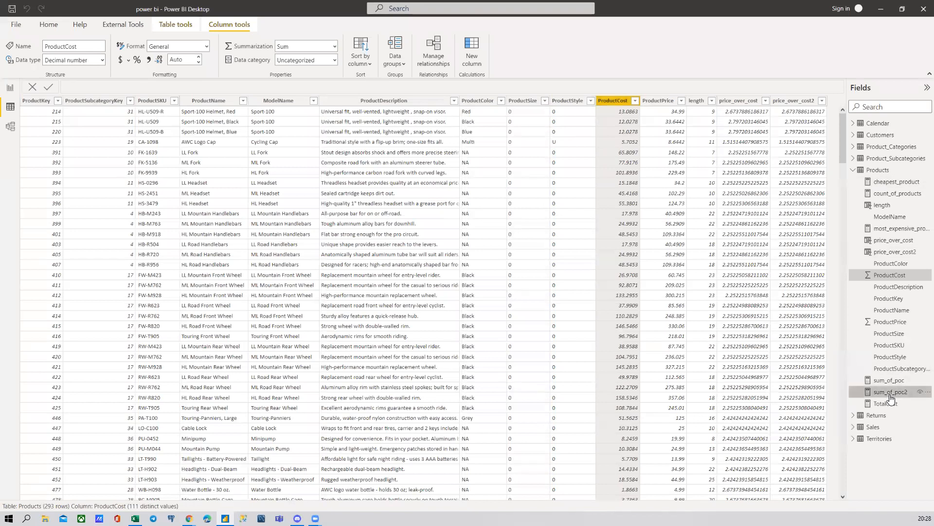
left_click(162, 85)
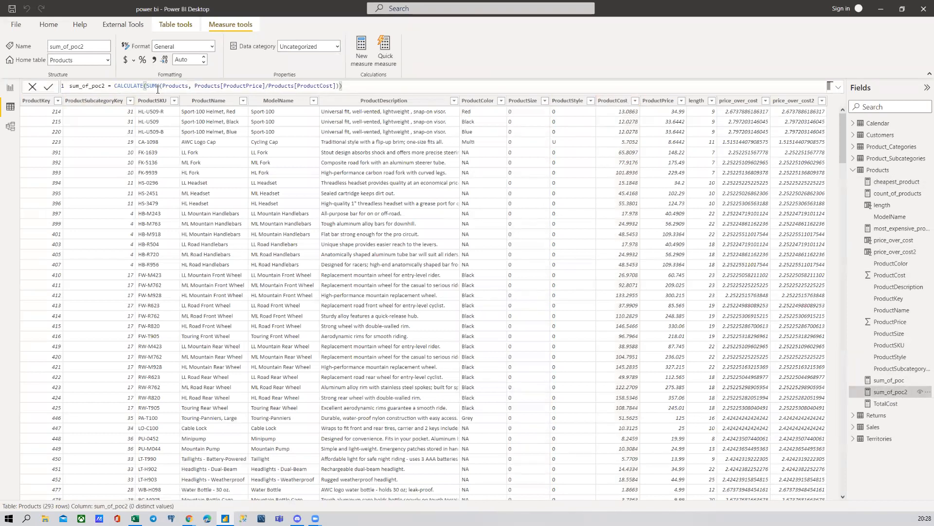
left_click(189, 85)
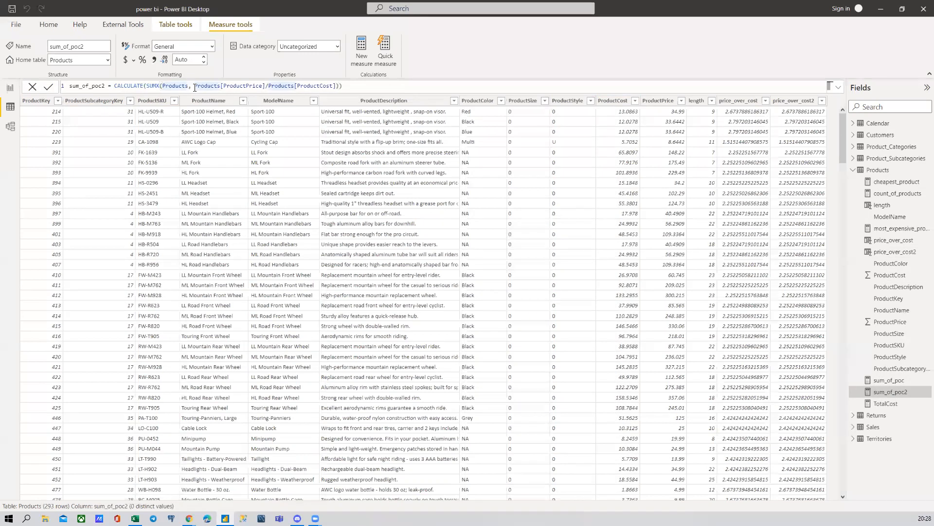
left_click_drag(195, 86, 341, 85)
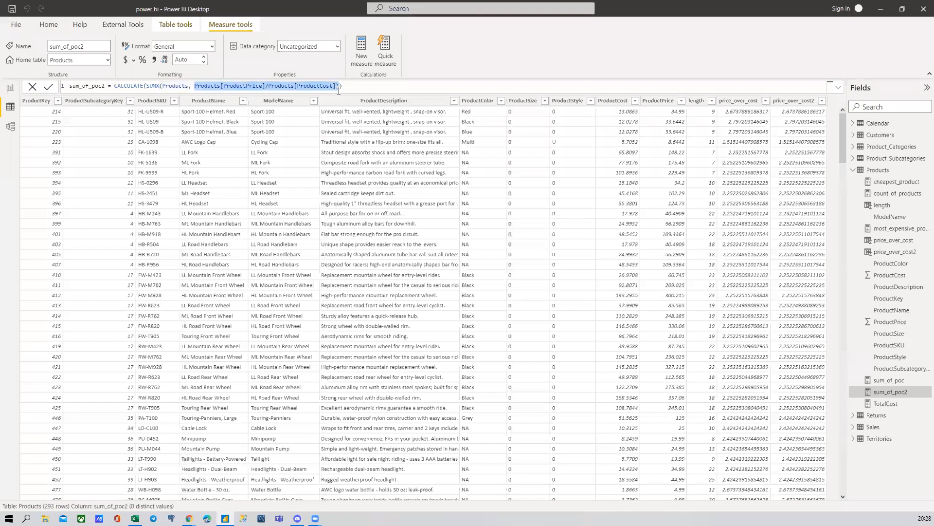
left_click(341, 86)
type(")")
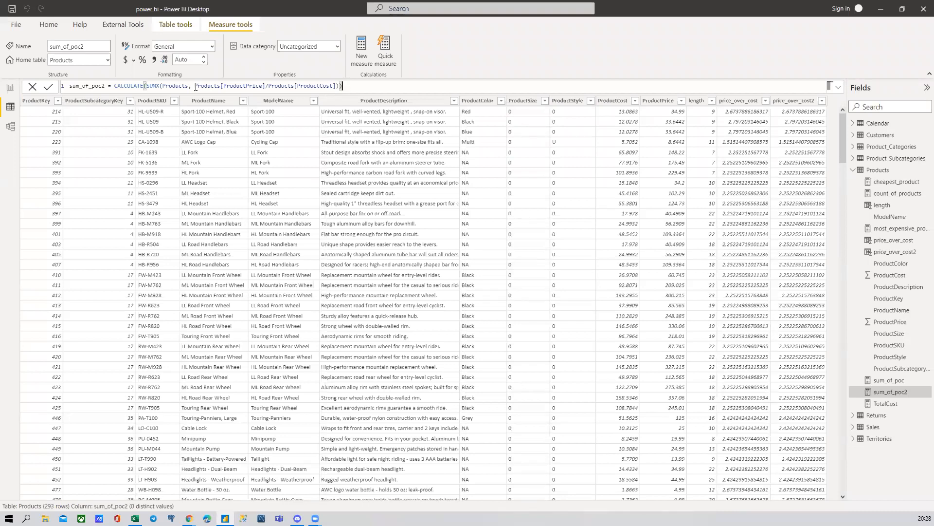
Review the ProductPrice and ProductCost columns again and trace how SUMX uses them in the sum_of_poc2 formula
left_click(669, 104)
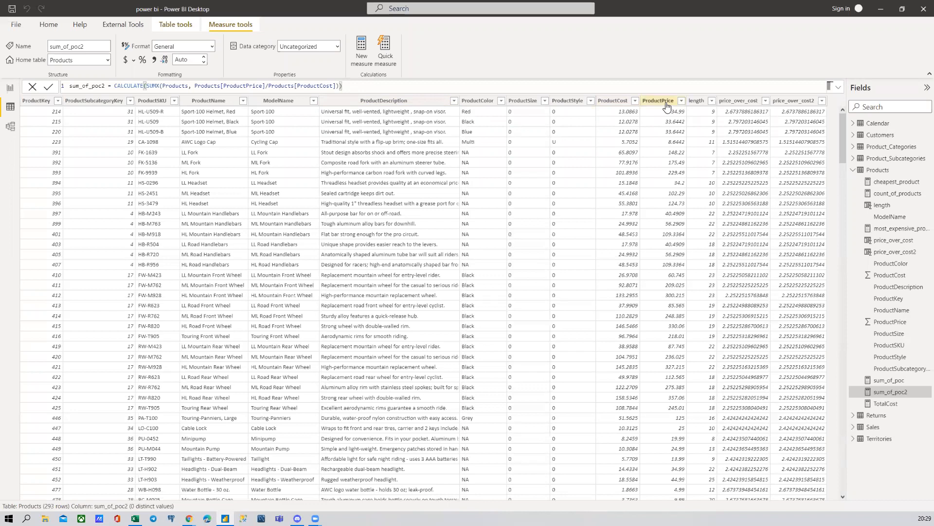
left_click(614, 105)
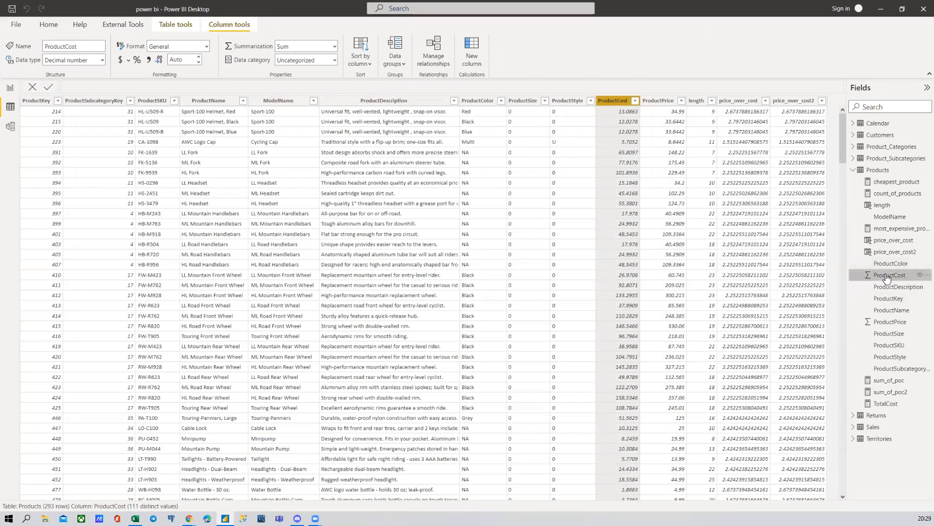
left_click(890, 392)
left_click(218, 86)
left_click(310, 86)
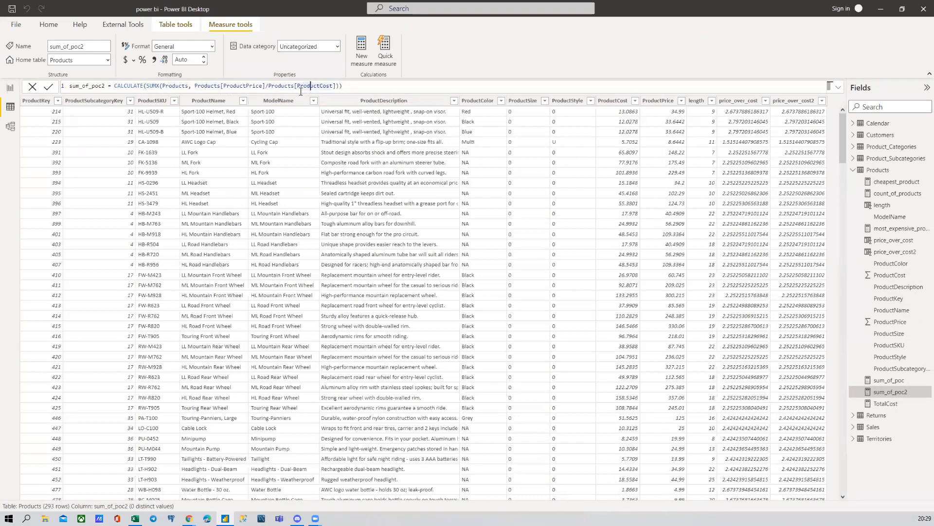
double_click(155, 86)
left_click_drag(191, 86, 334, 87)
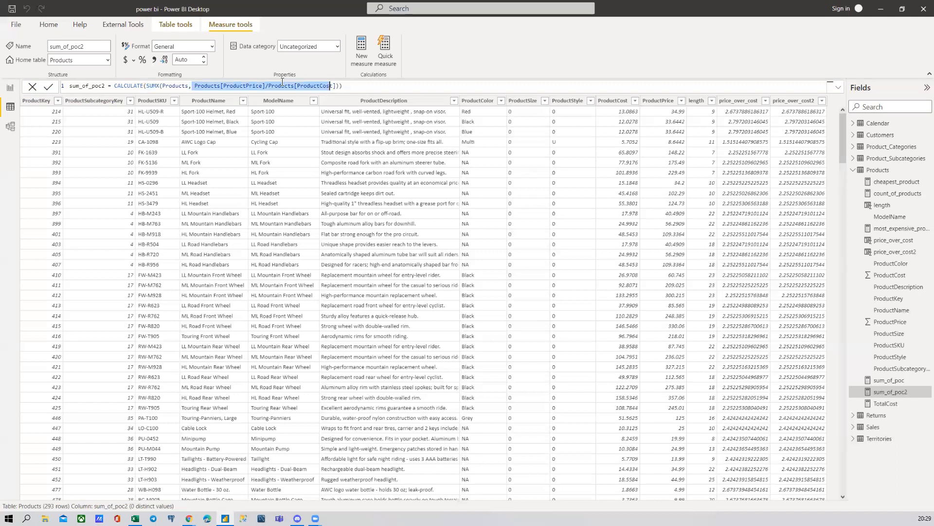
left_click(325, 88)
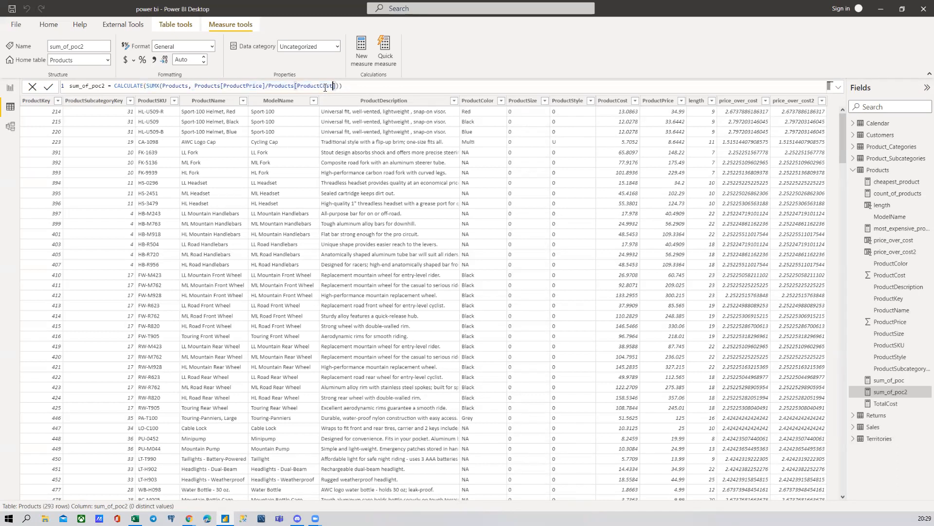
left_click(151, 86)
left_click(358, 84)
left_click_drag(199, 90, 335, 85)
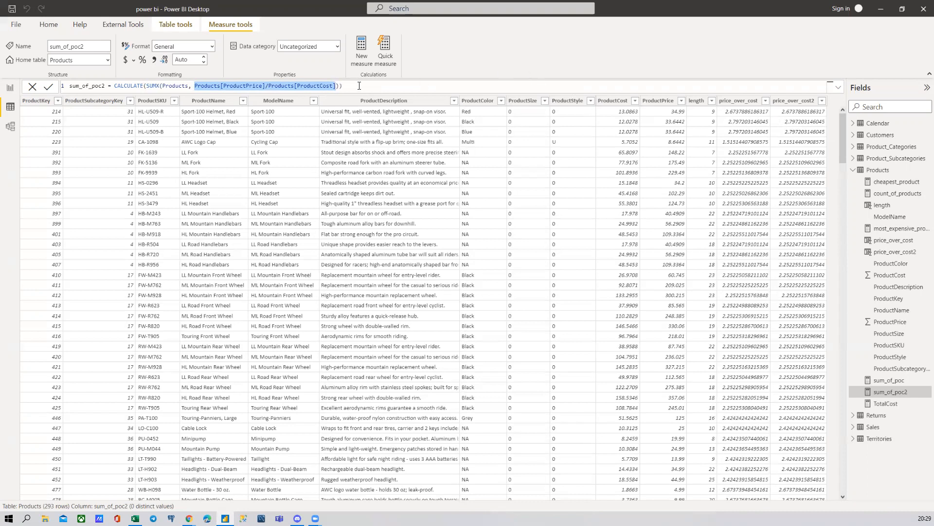
key("End")
Start a measure named test in the Products table with SUM and examine the function's ColumnName argument
right_click(877, 172)
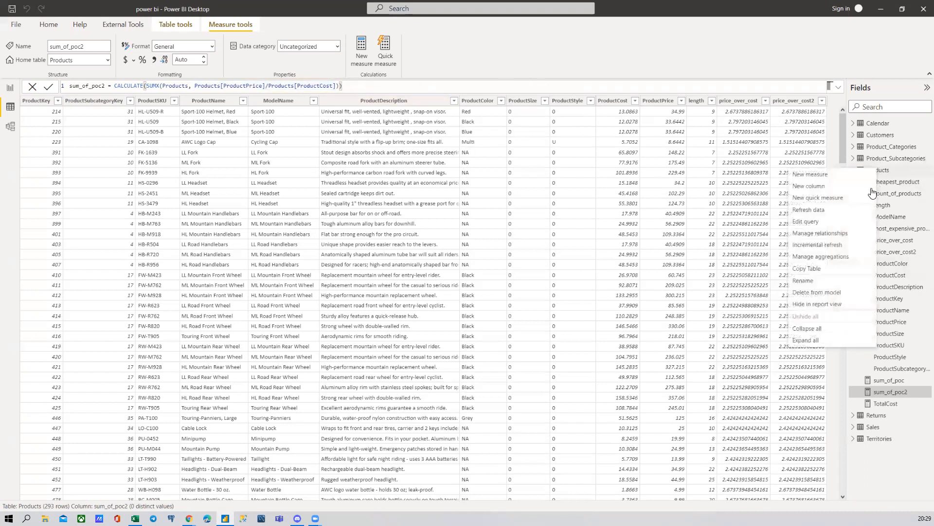
left_click(822, 176)
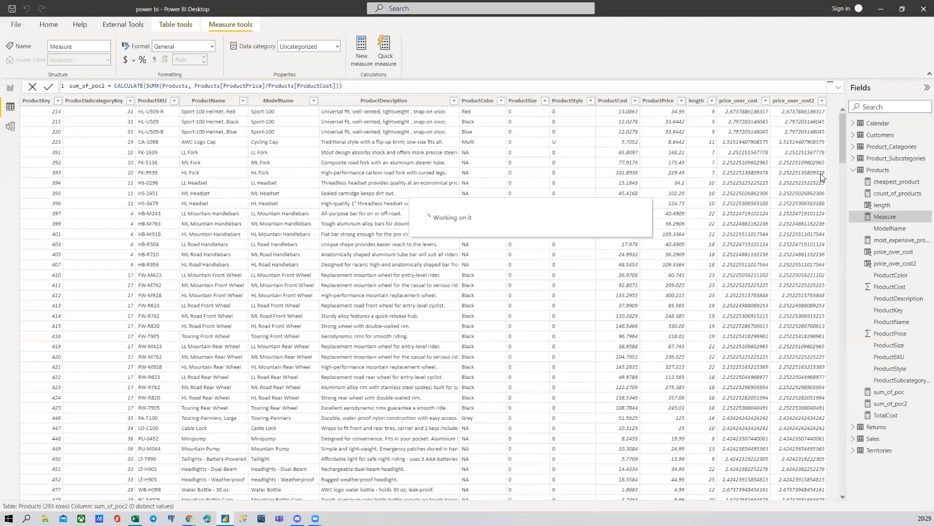
type("test = sum")
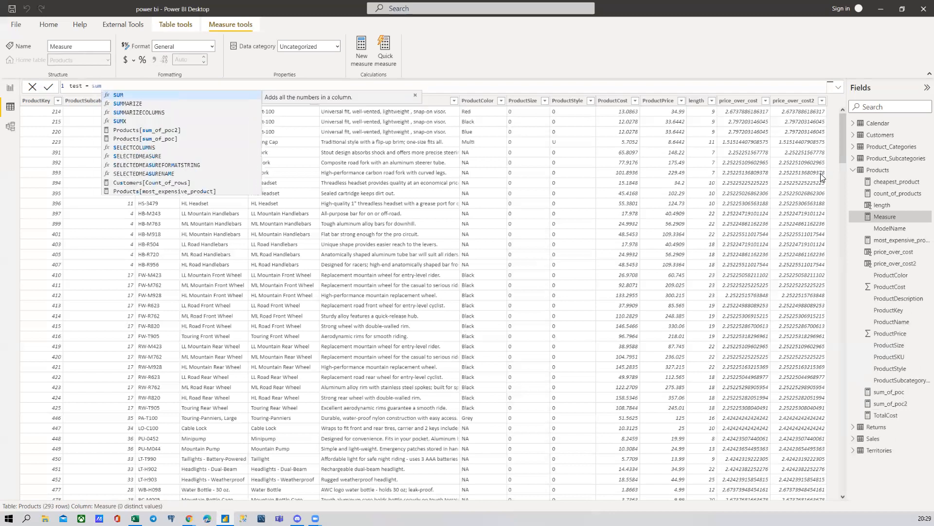
key("Tab")
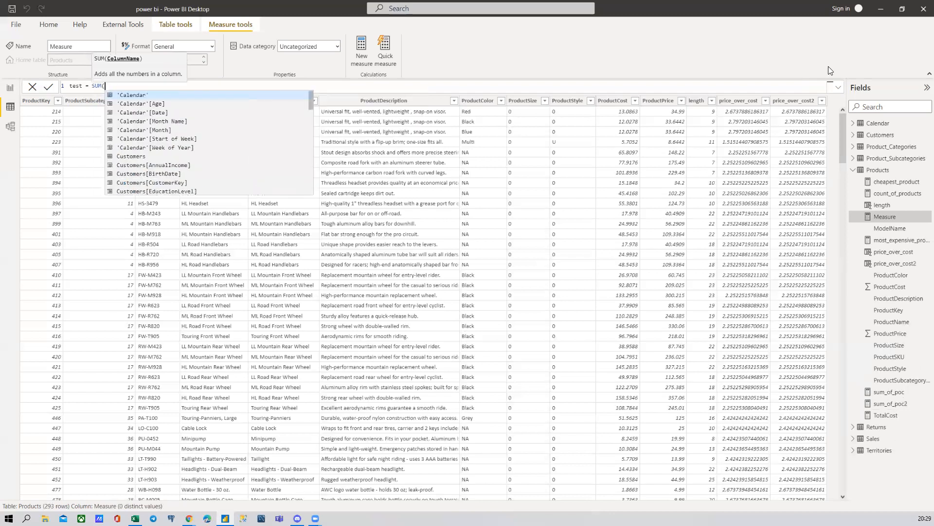
key("Escape")
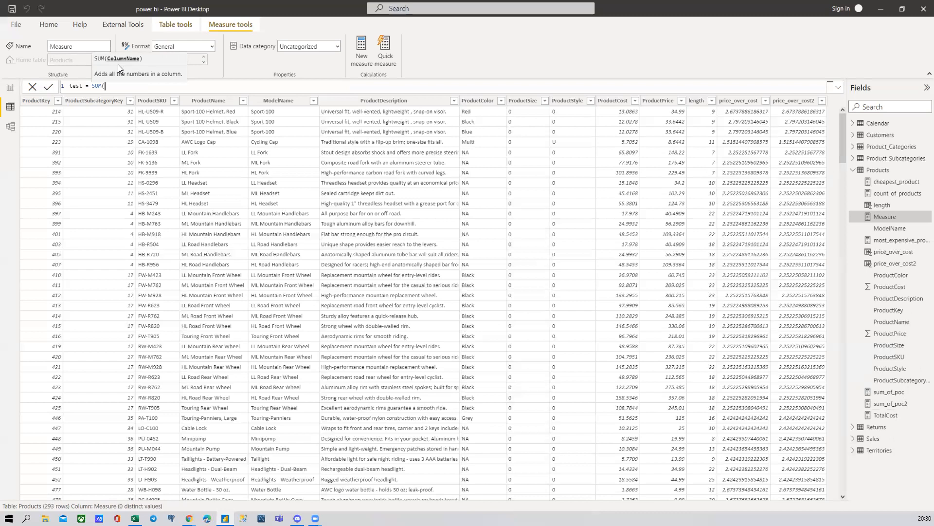
Delete the test measure from the Products table
left_click(889, 392)
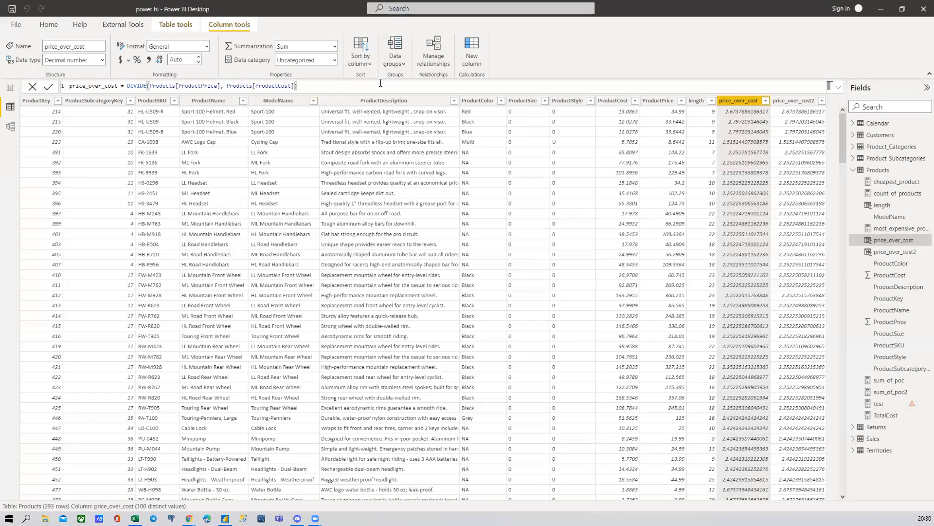
left_click(854, 171)
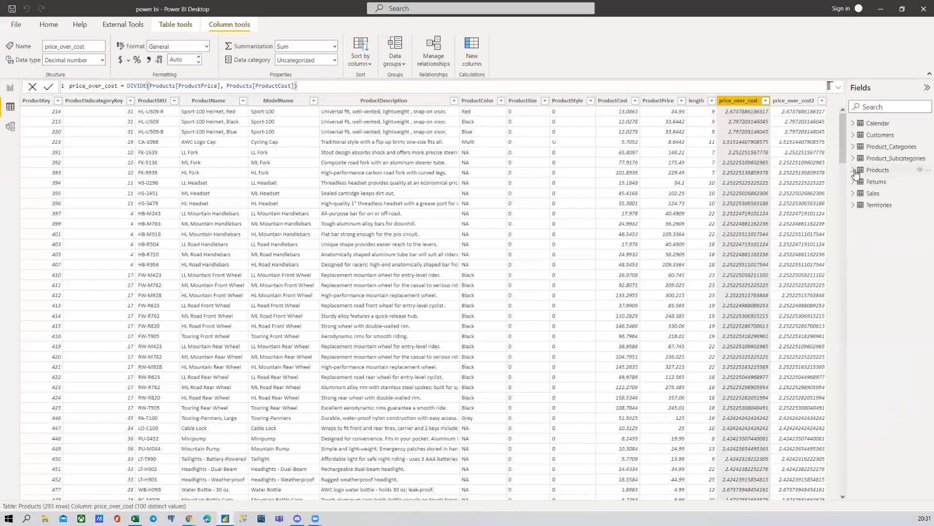
left_click(856, 171)
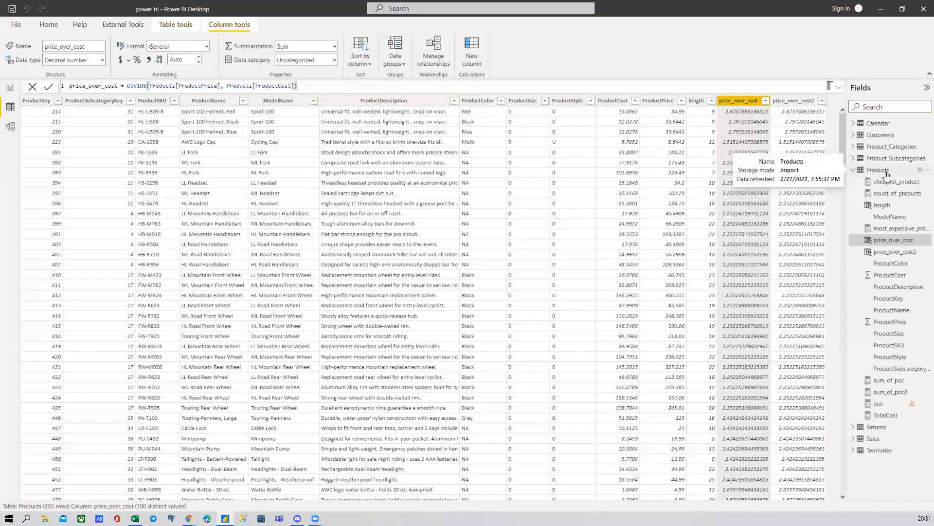
right_click(887, 404)
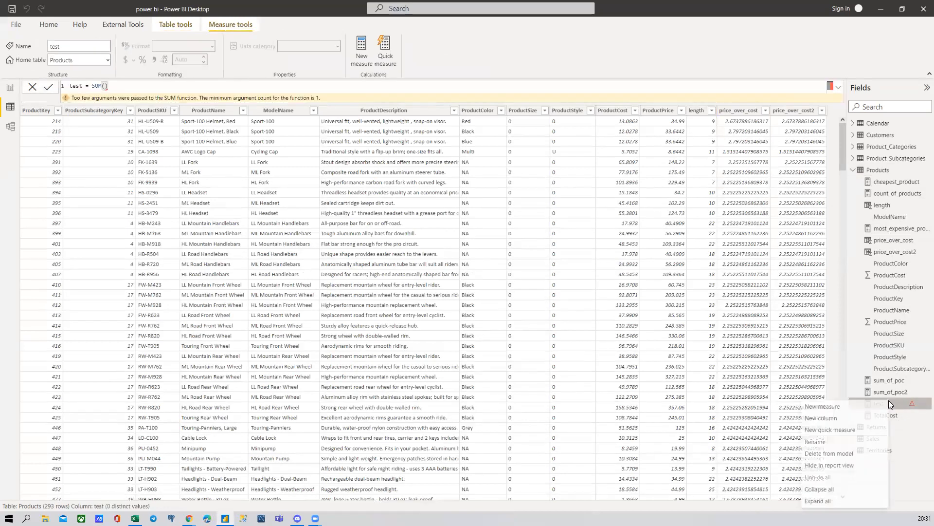
left_click(832, 454)
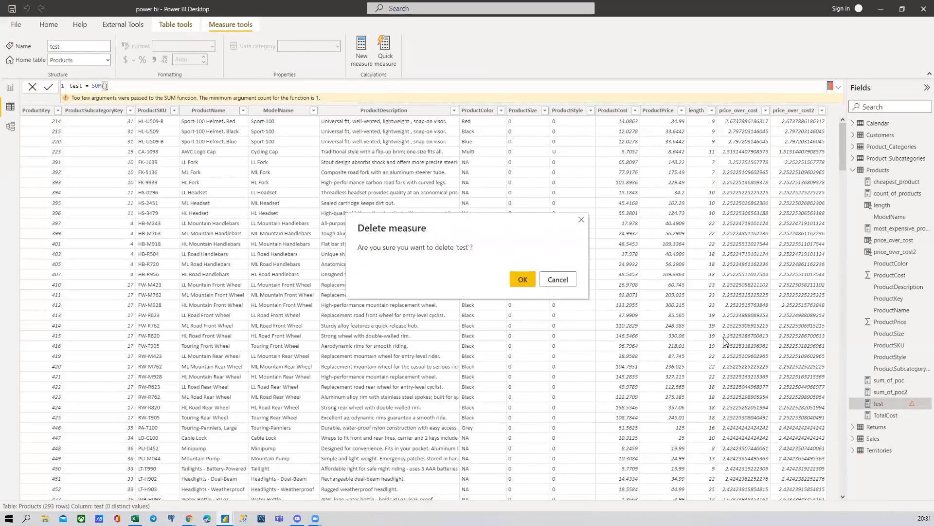
left_click(523, 284)
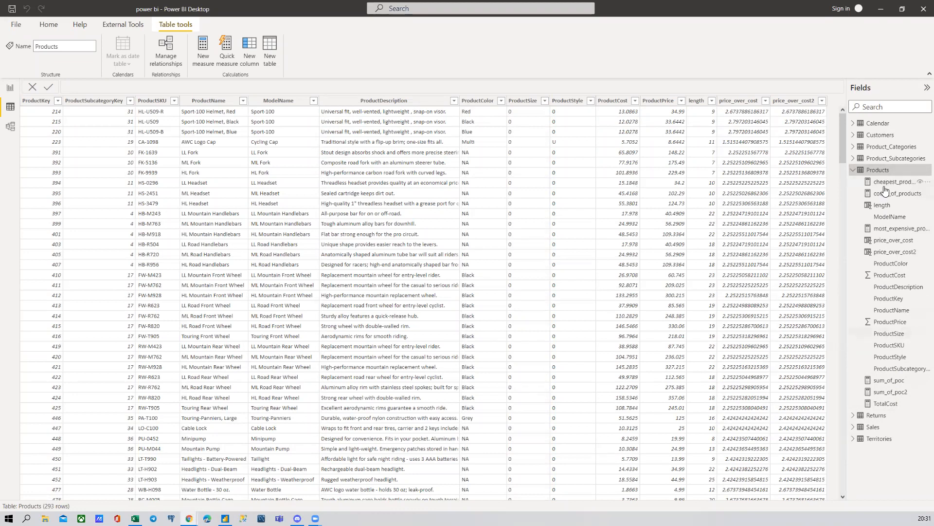
Remove the CALCULATE wrapper from sum_of_poc2 so its formula is SUMX(Products, Products[ProductPrice]/Products[ProductCost])
left_click(891, 392)
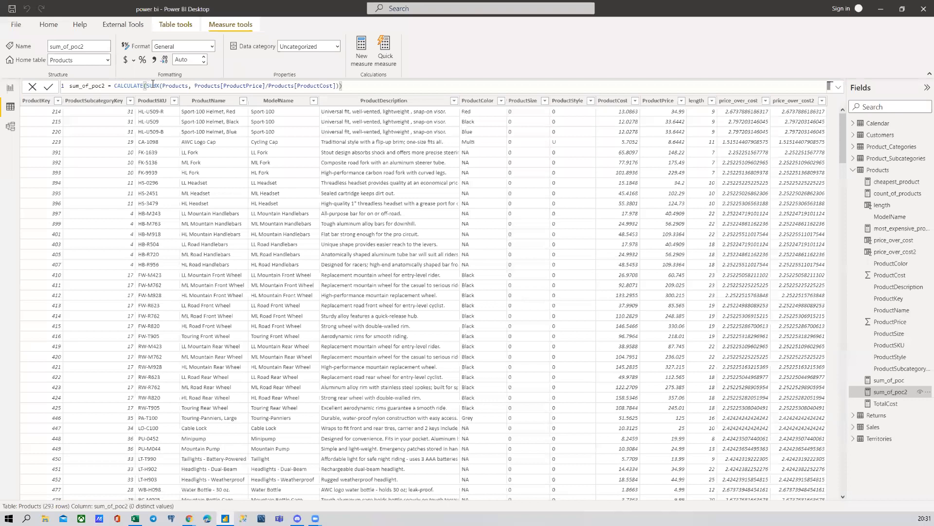
left_click_drag(146, 87, 114, 86)
key("Delete")
type("C")
key("BackSpace")
left_click(328, 82)
key("BackSpace")
key("Return")
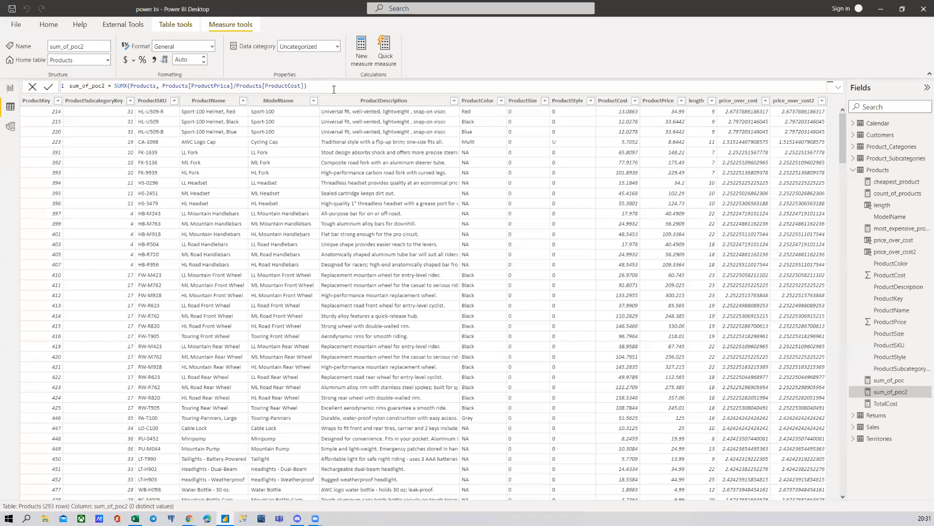
left_click(127, 86)
type("X")
Move the sum_of_poc2 card slightly upward on the report's Page 1 and add a new blank report page
left_click(855, 173)
left_click(855, 173)
left_click(10, 87)
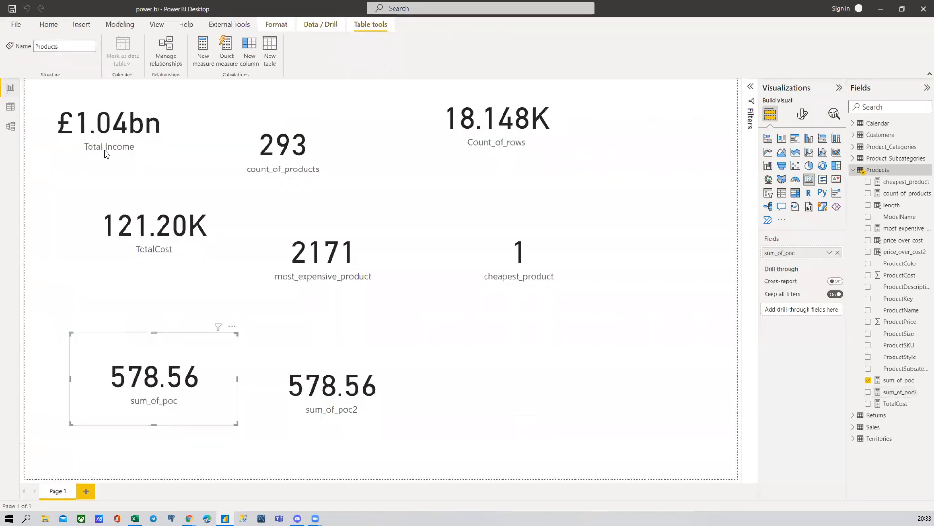
left_click_drag(358, 376, 341, 332)
left_click(87, 491)
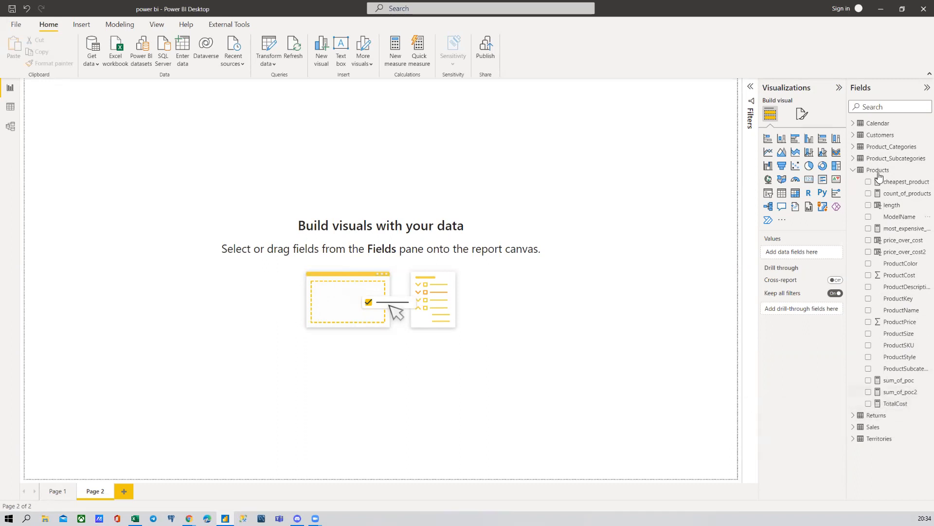
left_click(852, 147)
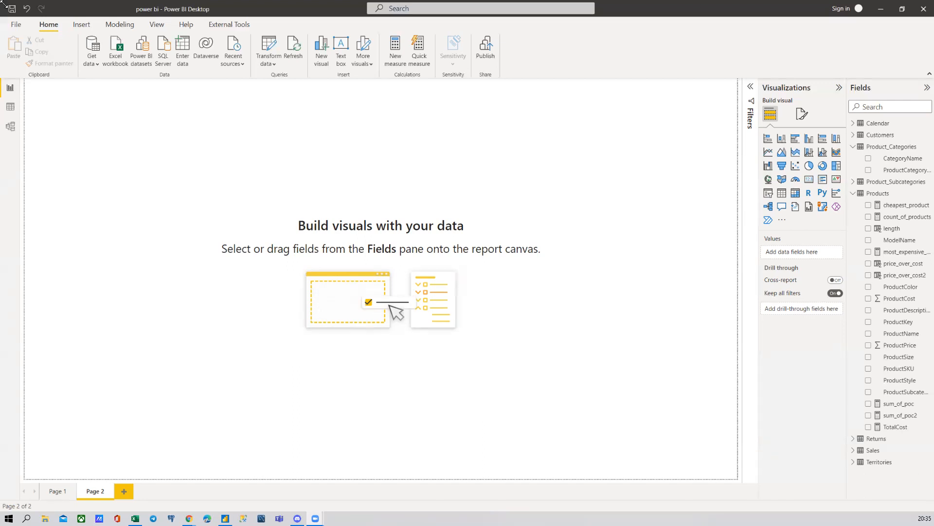
Examine the IF formula of the Salary_range2 column and the Salary_Range column in the Customers data
left_click(16, 111)
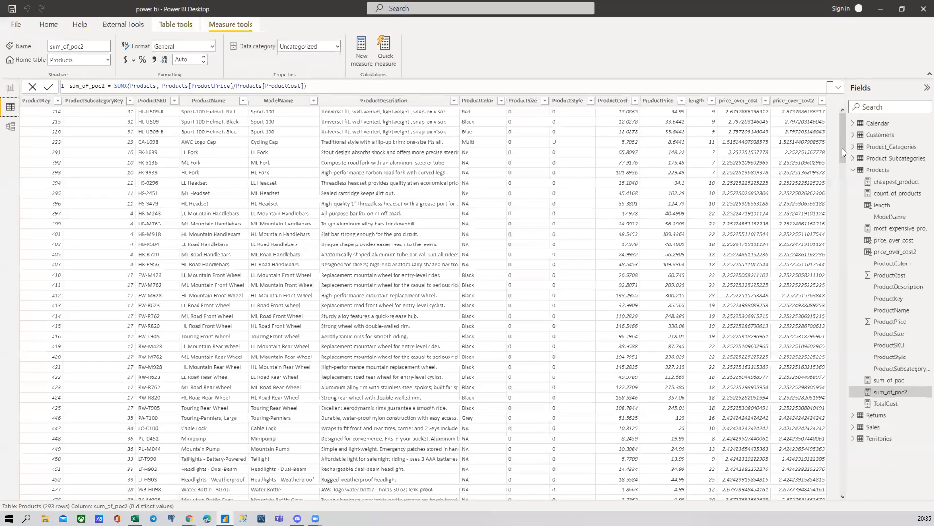
left_click(884, 138)
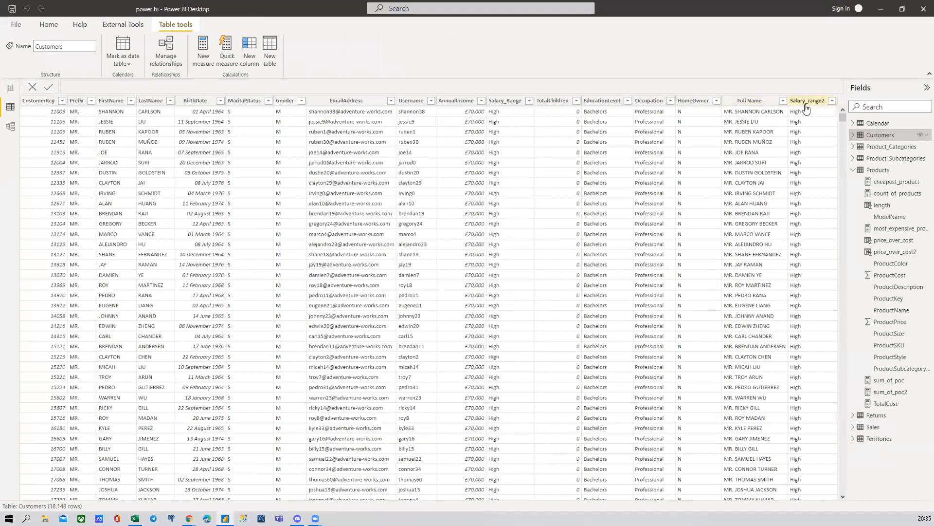
left_click(806, 101)
left_click(546, 85)
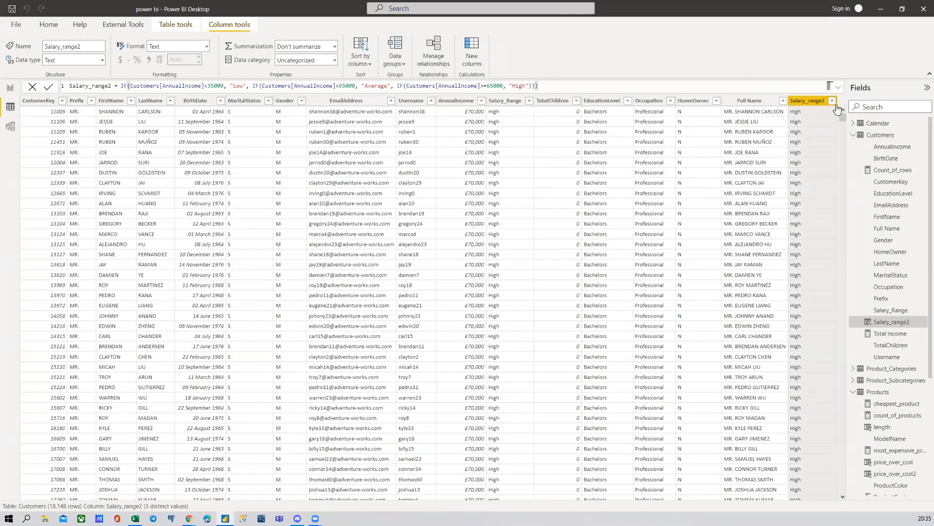
left_click(508, 103)
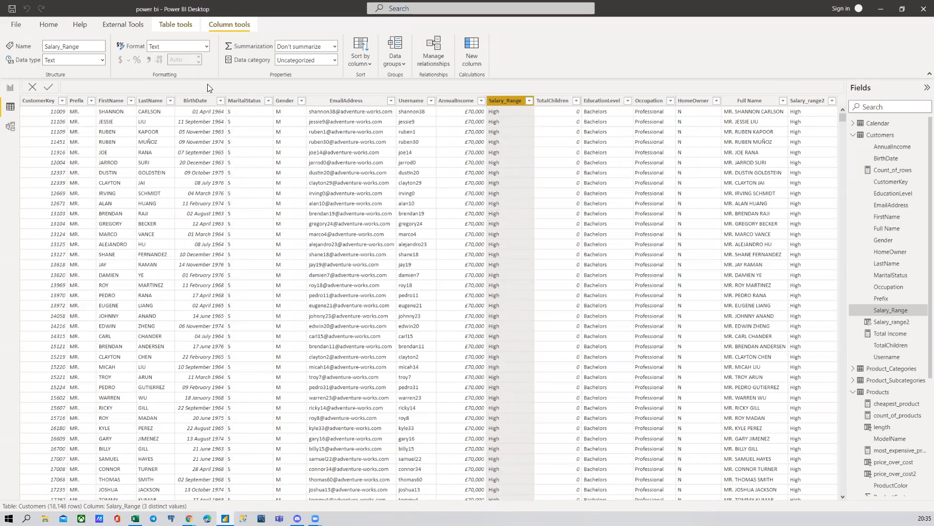
Create a table visual of CategoryName from Product_Categories on Page 2, move it inward and reduce its height
left_click(10, 87)
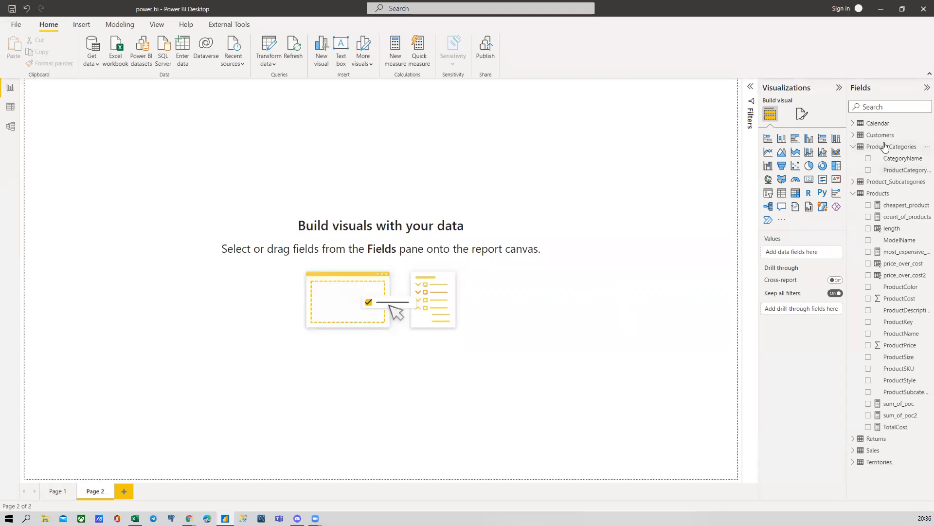
left_click(869, 170)
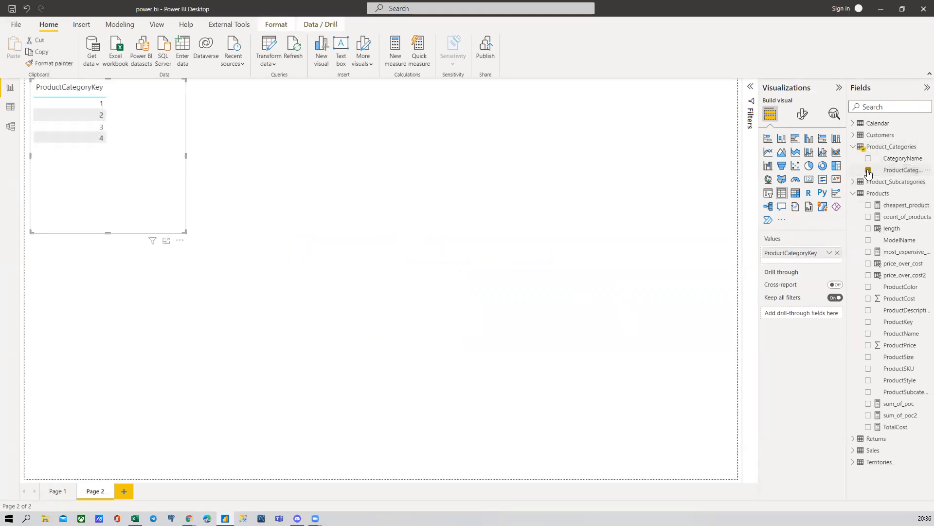
left_click(869, 170)
left_click(868, 158)
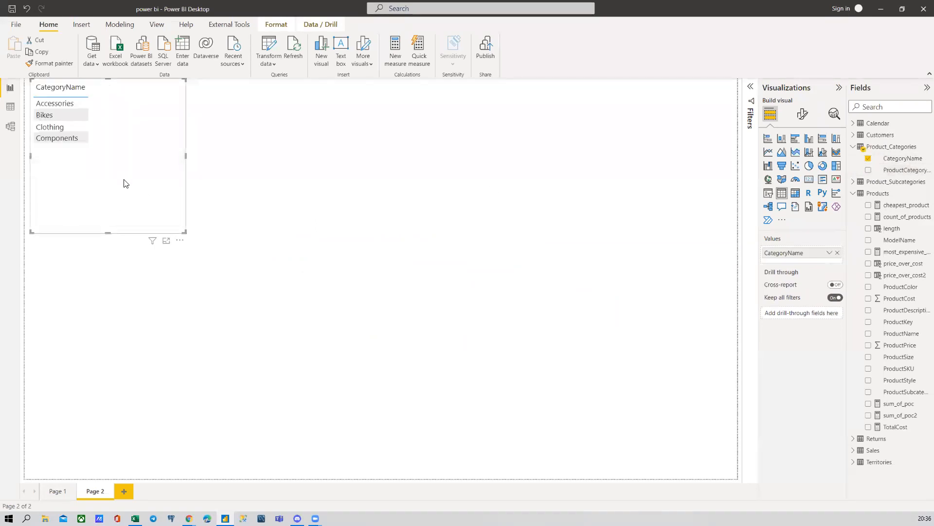
left_click_drag(123, 179, 228, 238)
left_click_drag(191, 286, 191, 233)
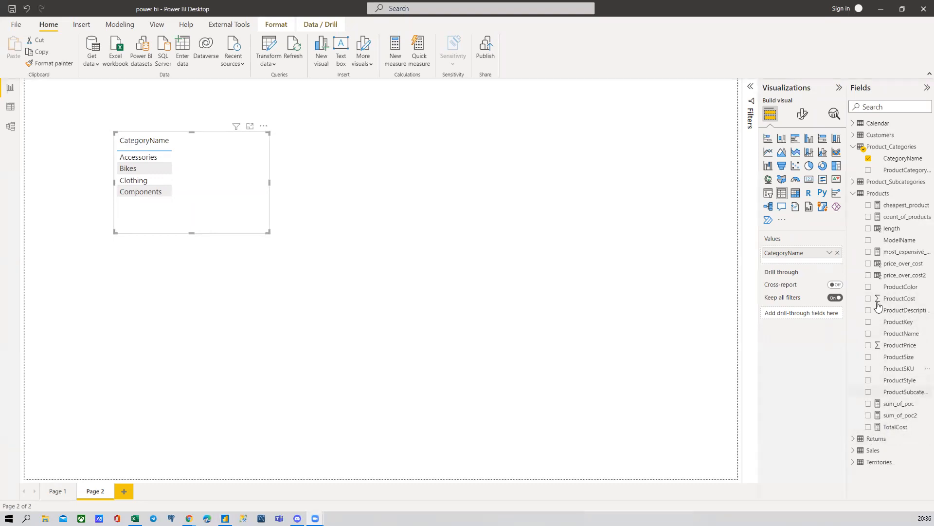
Add the TotalCost measure to the category table, resize the visual and move it to the page's upper-left corner
left_click(869, 428)
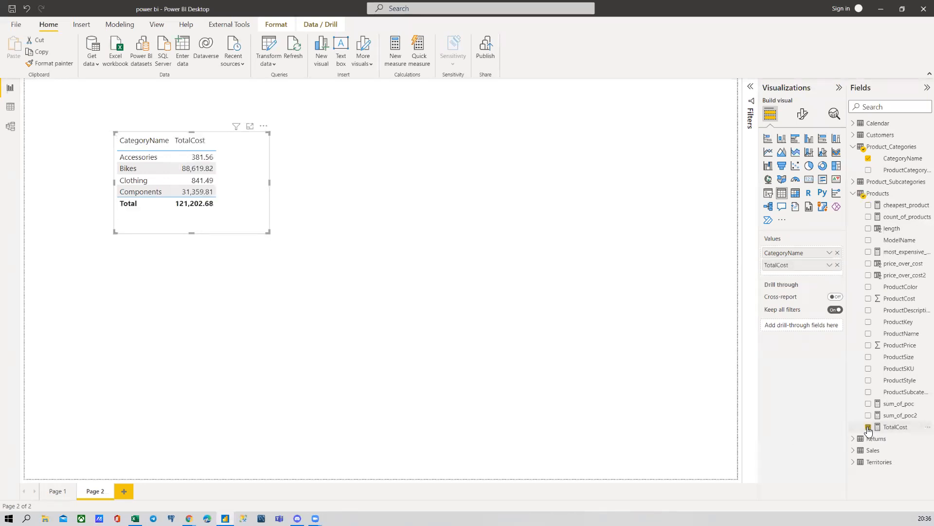
left_click_drag(243, 181, 371, 180)
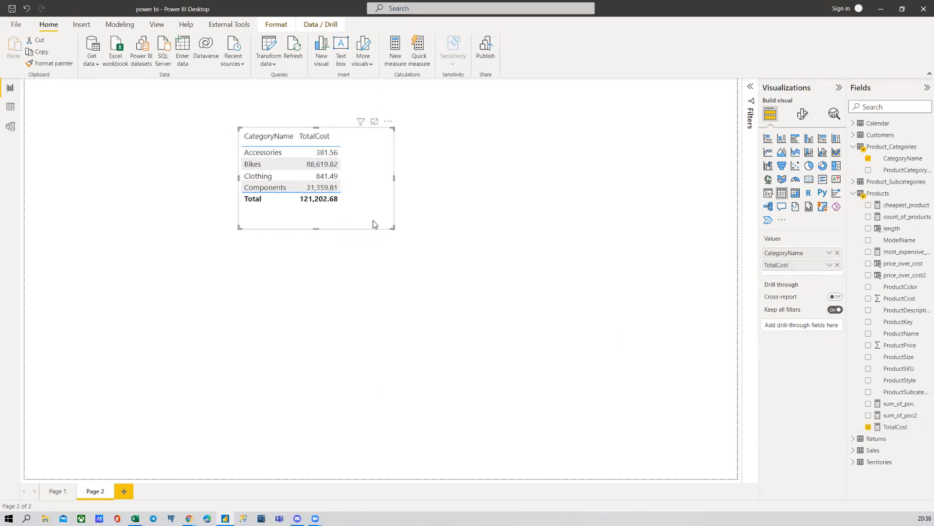
left_click_drag(392, 228, 401, 216)
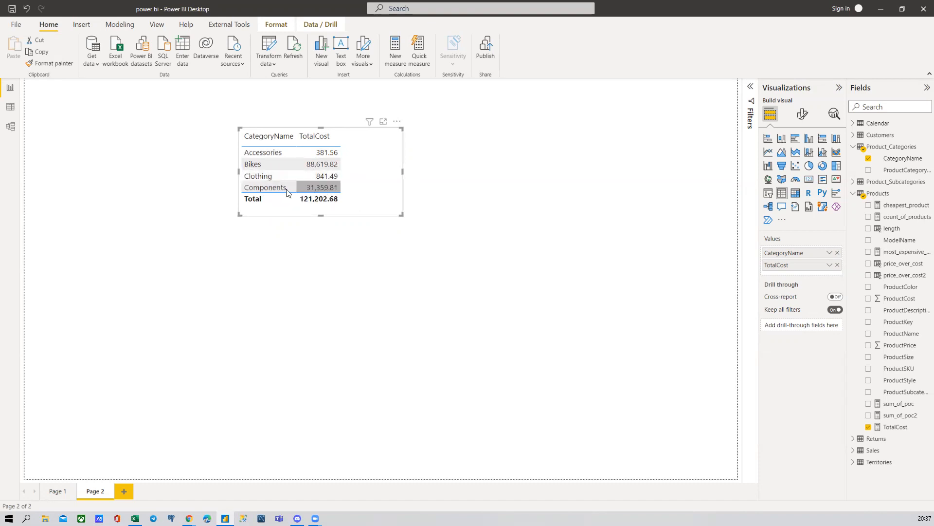
left_click_drag(373, 198, 180, 185)
left_click(273, 171)
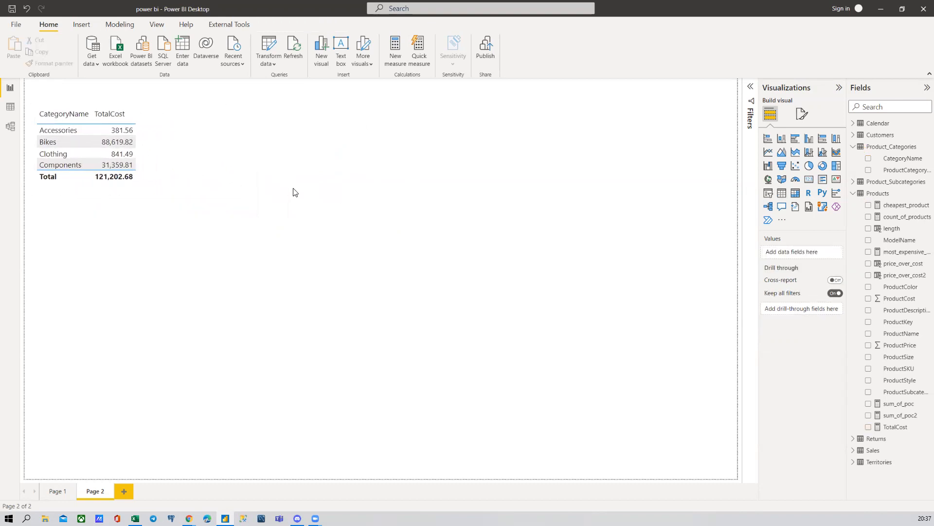
Compare the Products data with the category table and trace how Products relates to Product_Subcategories and Product_Categories in the model
left_click(10, 107)
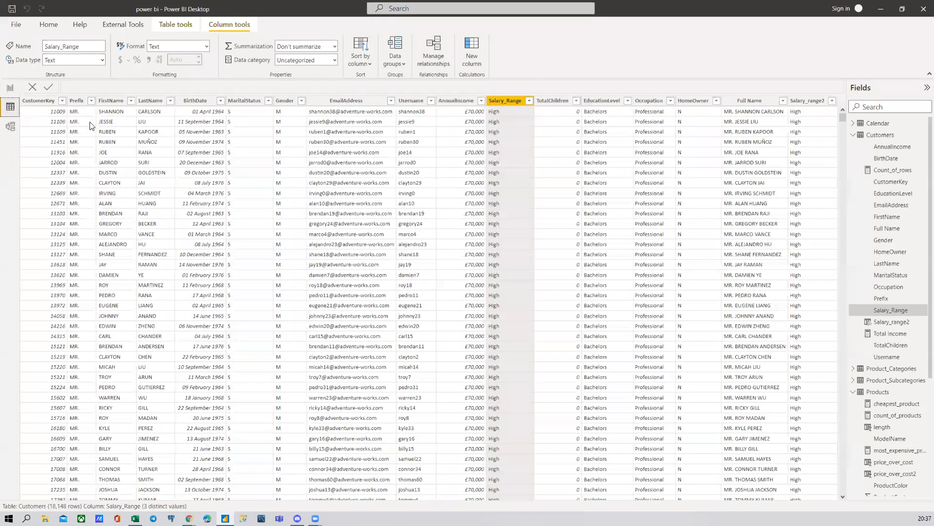
left_click(855, 137)
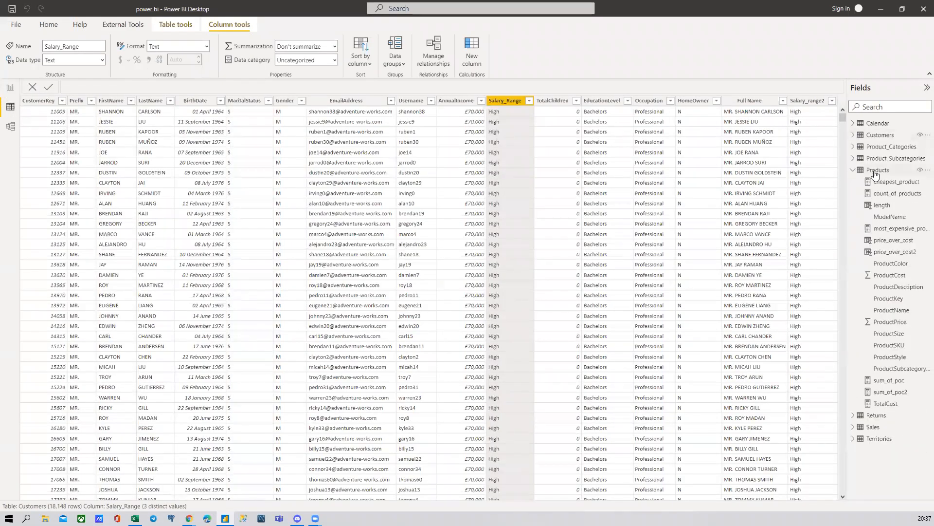
left_click(876, 171)
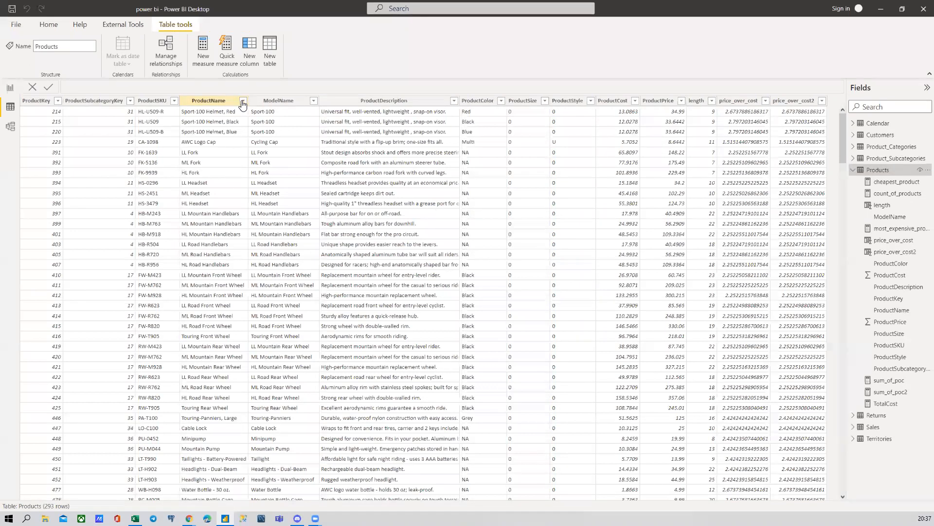
left_click(10, 88)
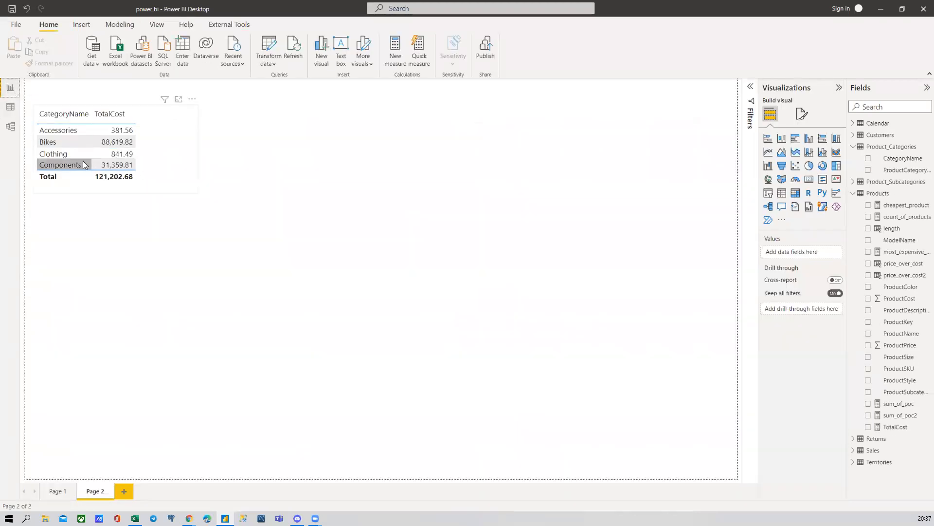
left_click(10, 107)
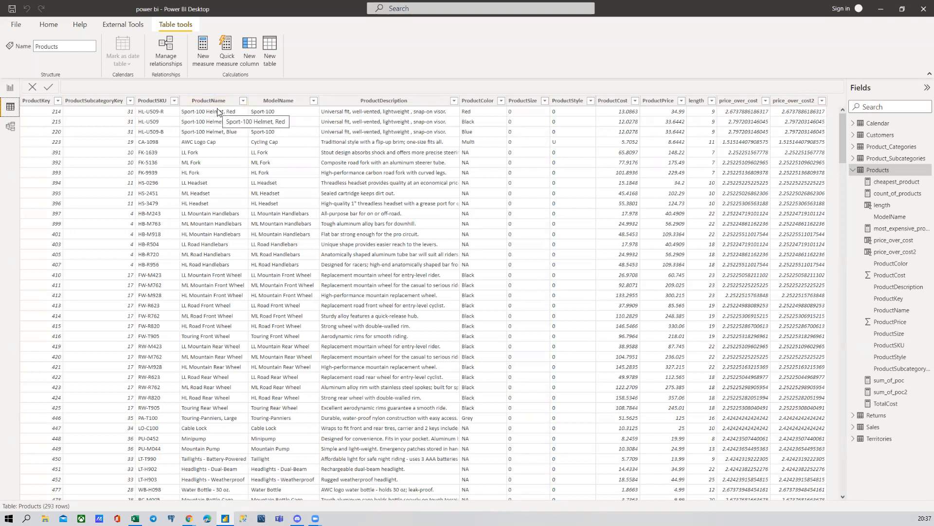
left_click(13, 127)
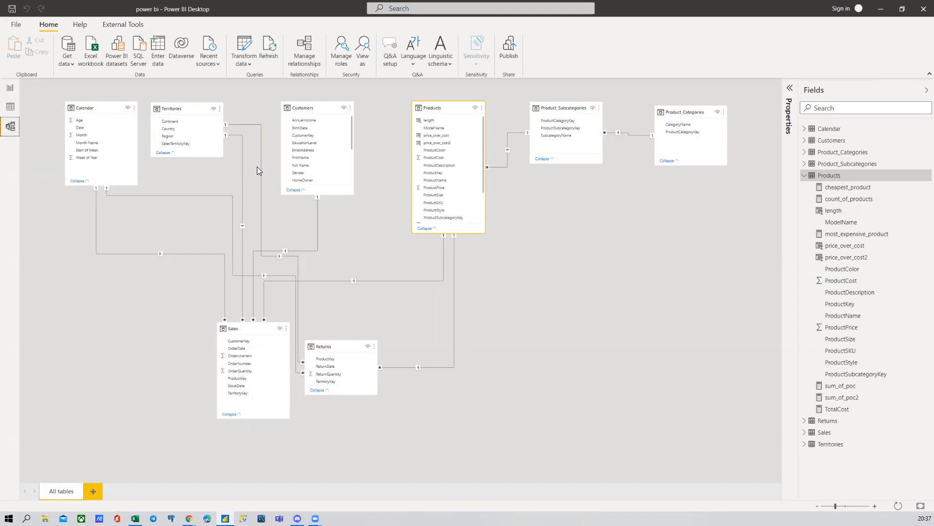
left_click(10, 107)
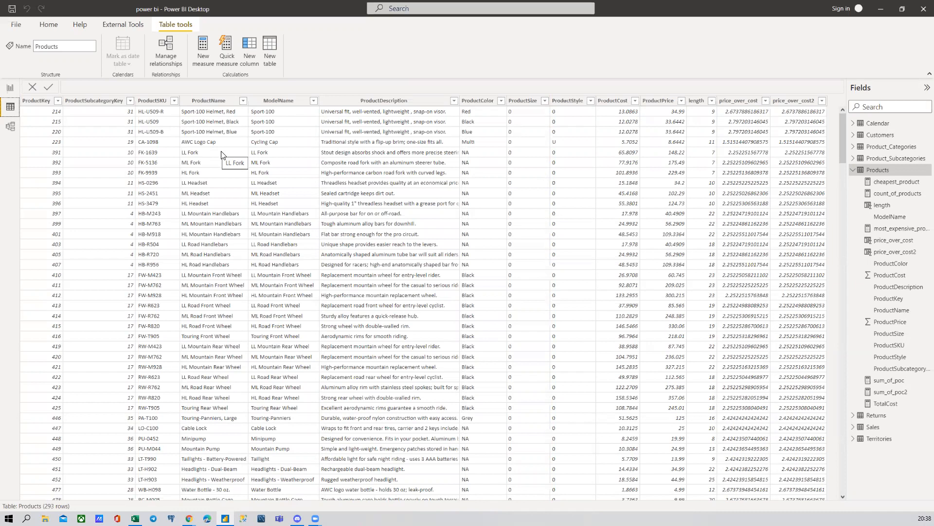
Create a measure in the Products table with the formula Bikes_cost = CALCULATE(Products[TotalCost])
left_click(853, 170)
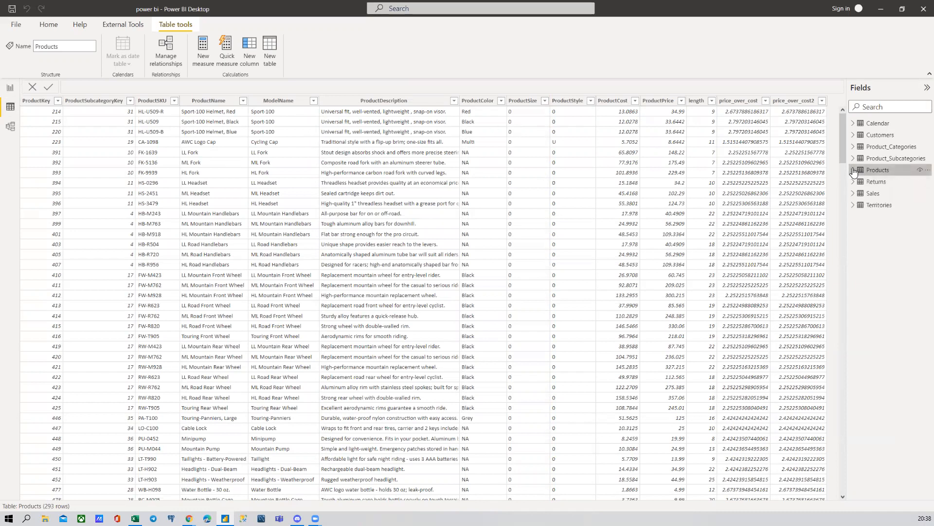
left_click(853, 170)
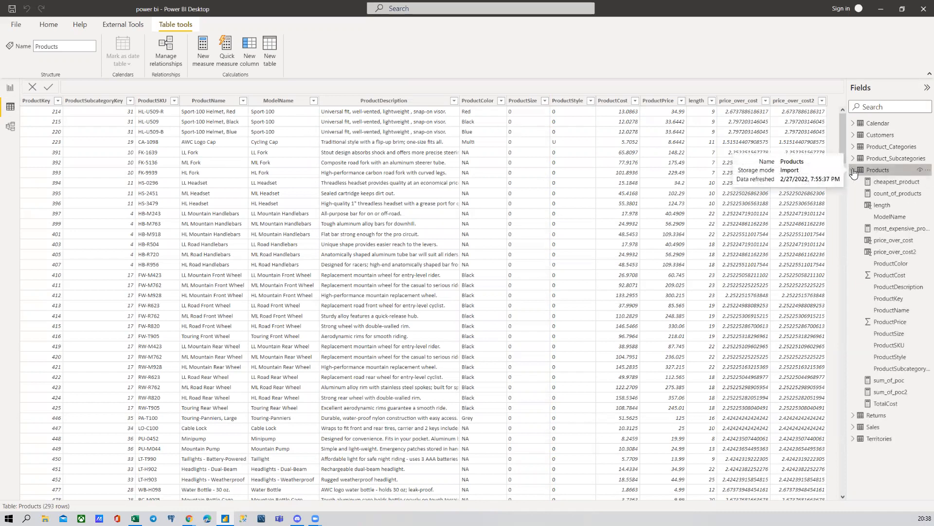
right_click(889, 172)
left_click(822, 181)
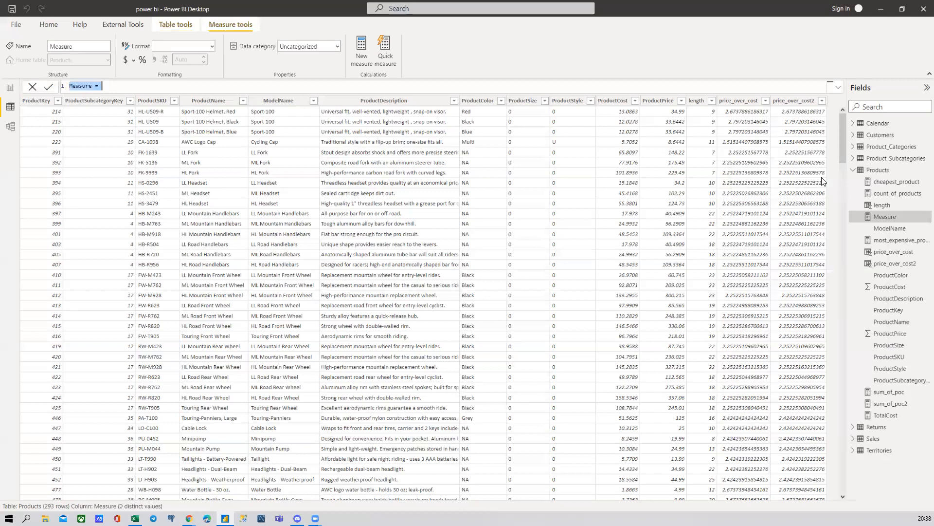
type("Bikes_cost = CALCULATE(")
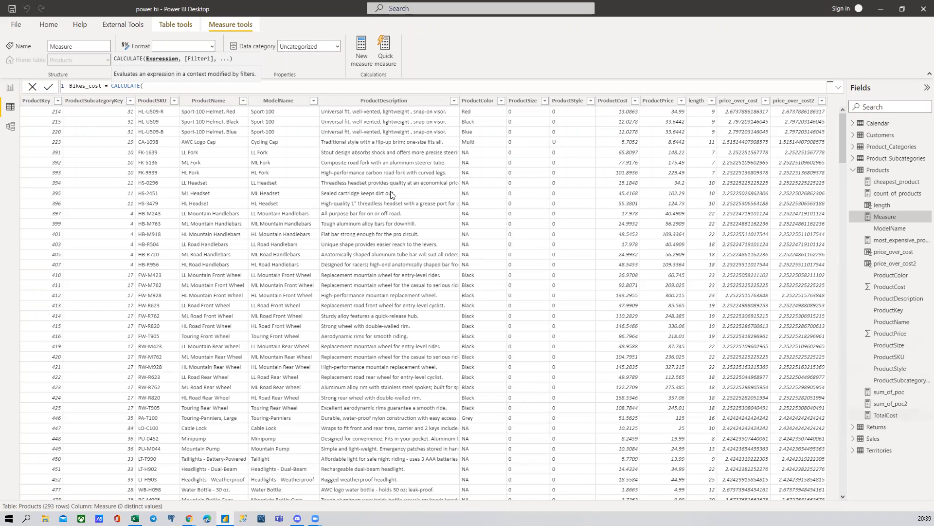
type("TOTAL")
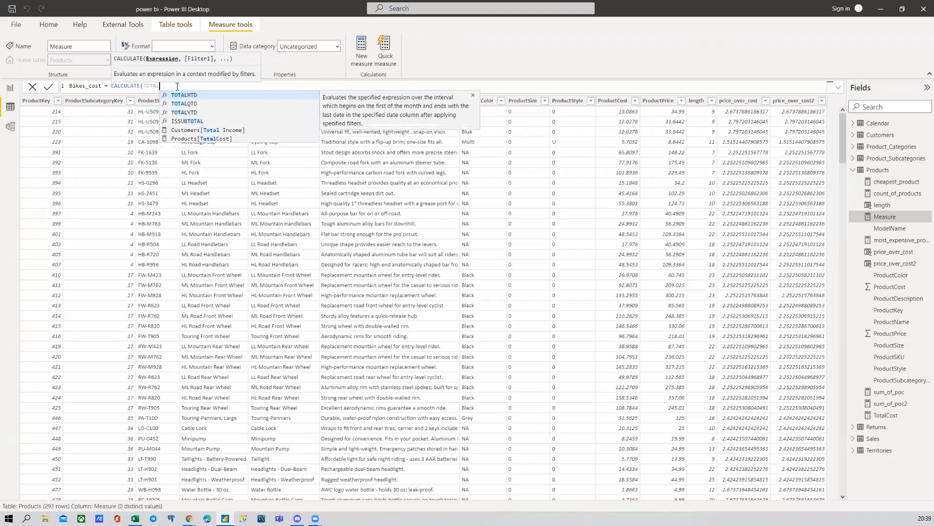
key("Down")
key("Down")
key("Down")
key("Down")
key("Down")
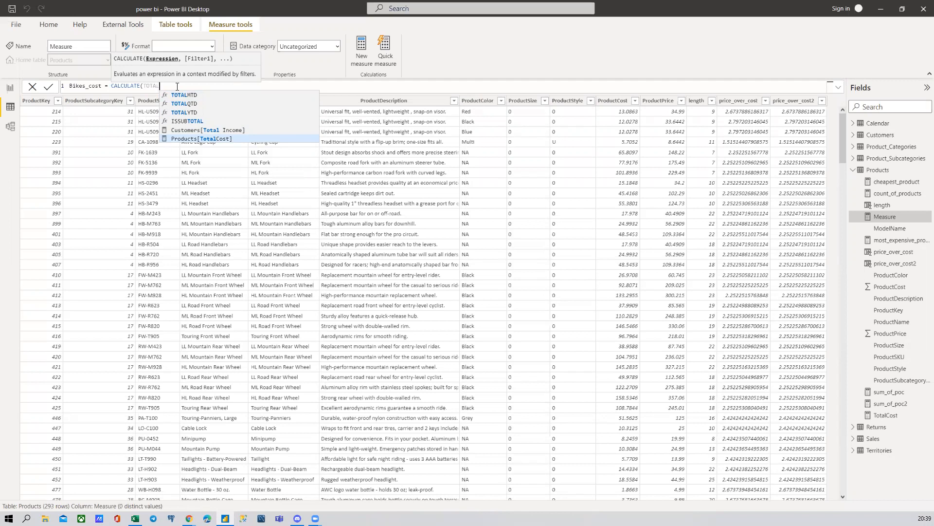
key("Tab")
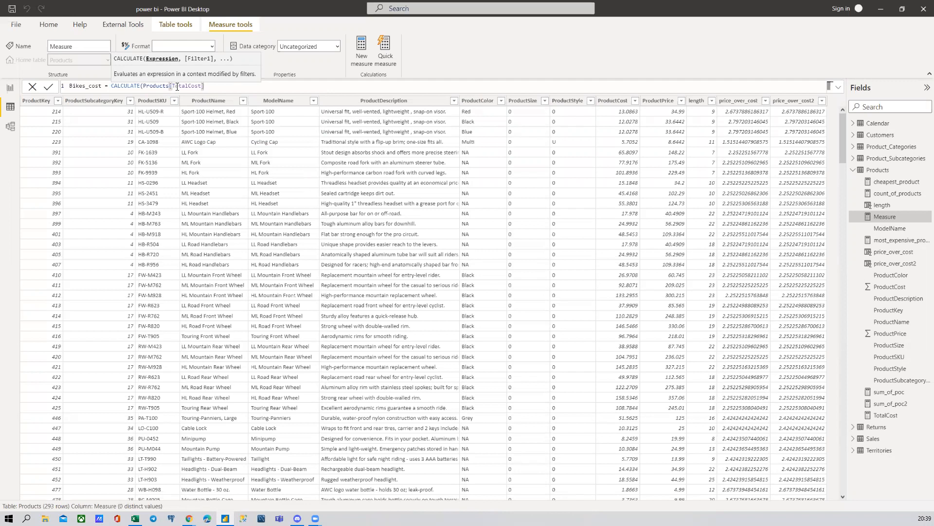
type(")")
key("Return")
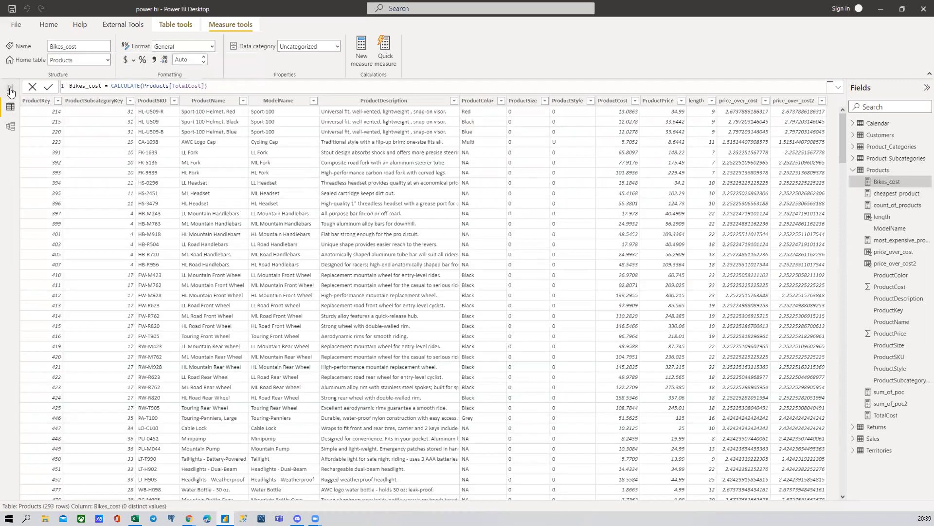
Add a card visual of the Bikes_cost measure on Page 2, placed beside the category table
left_click(10, 87)
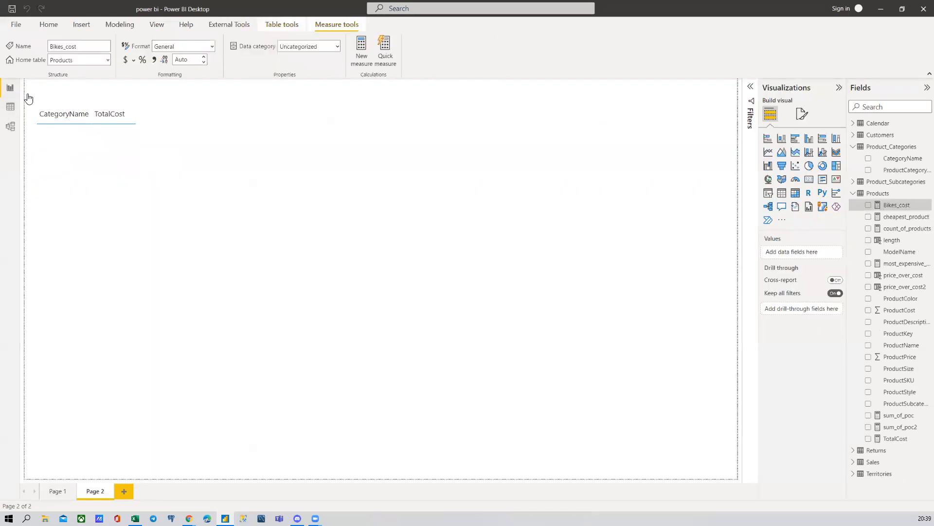
left_click(808, 179)
left_click_drag(148, 257, 402, 180)
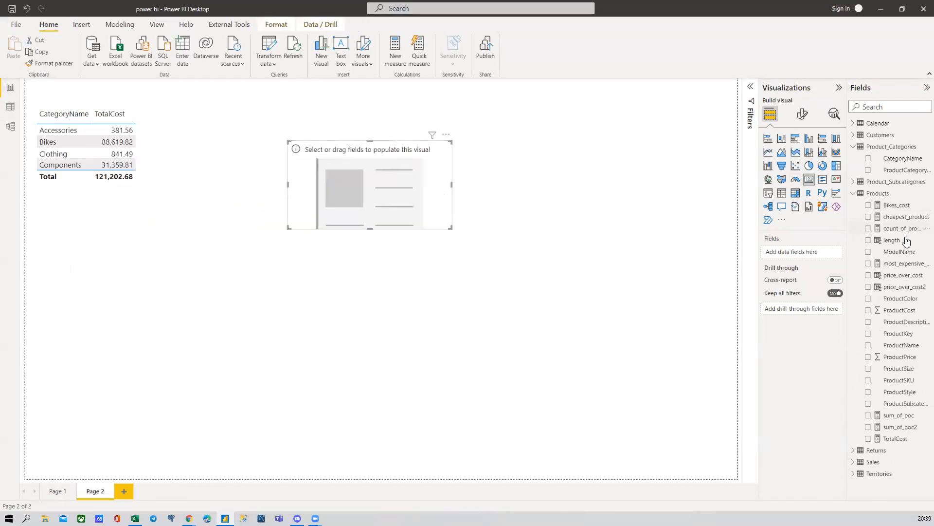
left_click(868, 205)
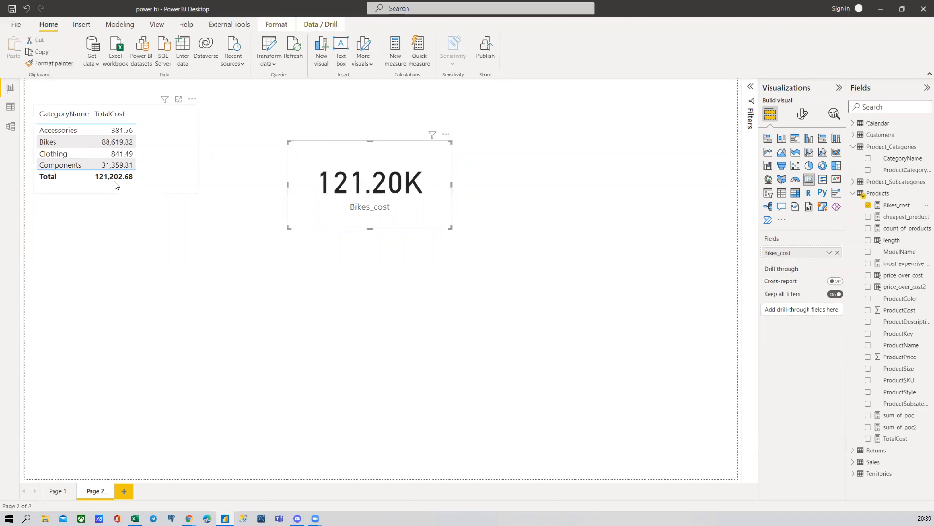
left_click_drag(411, 165, 410, 147)
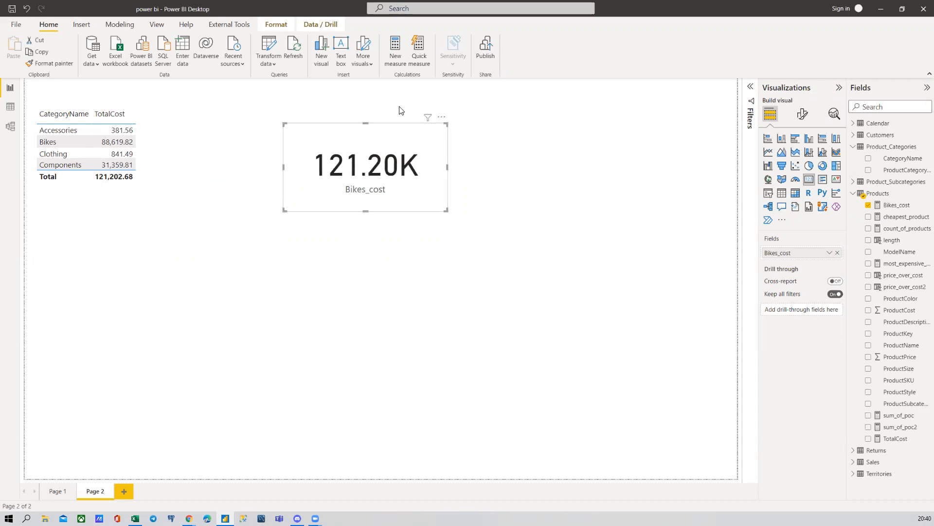
Try zero and one decimal places for the Bikes_cost measure and return its format to General
left_click(276, 25)
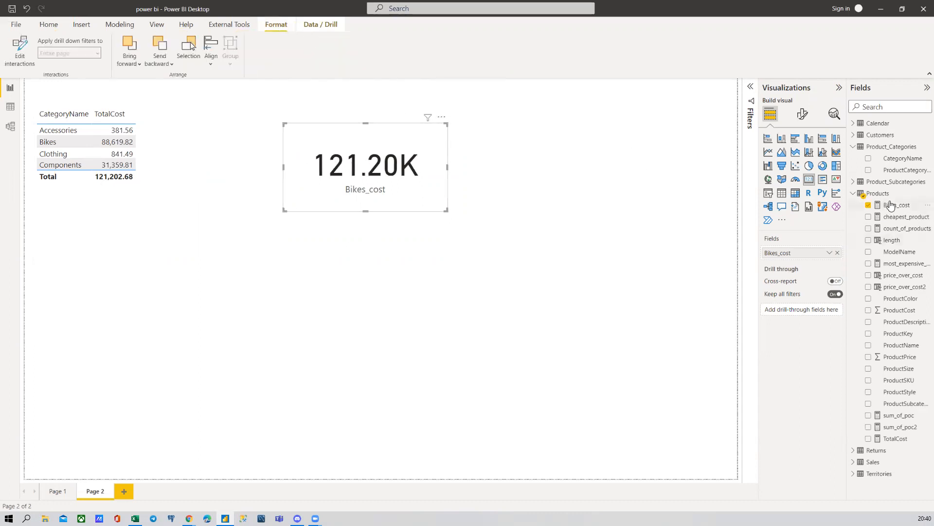
left_click(891, 205)
left_click(204, 61)
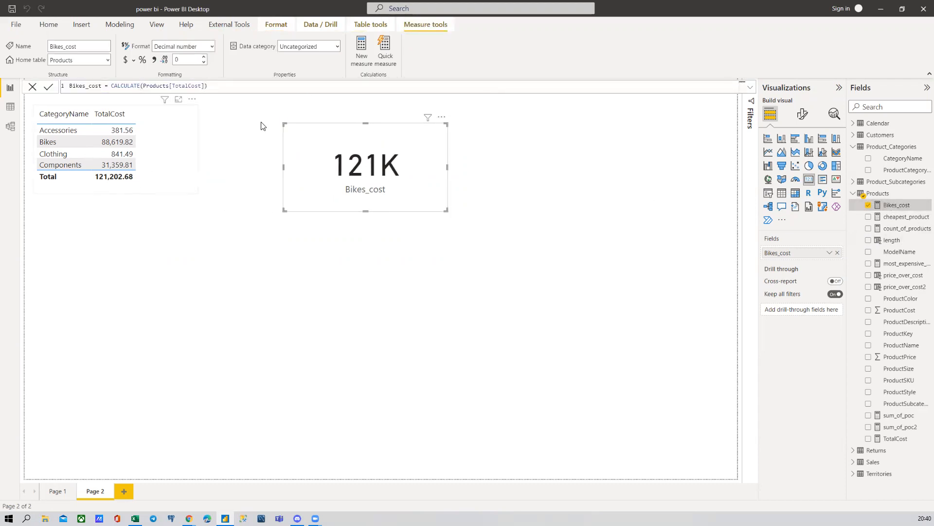
left_click(205, 58)
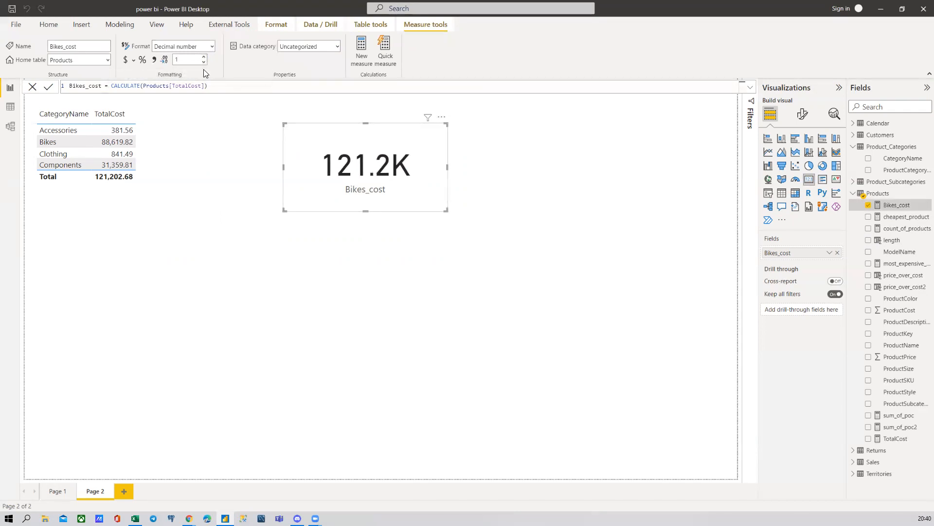
left_click(163, 61)
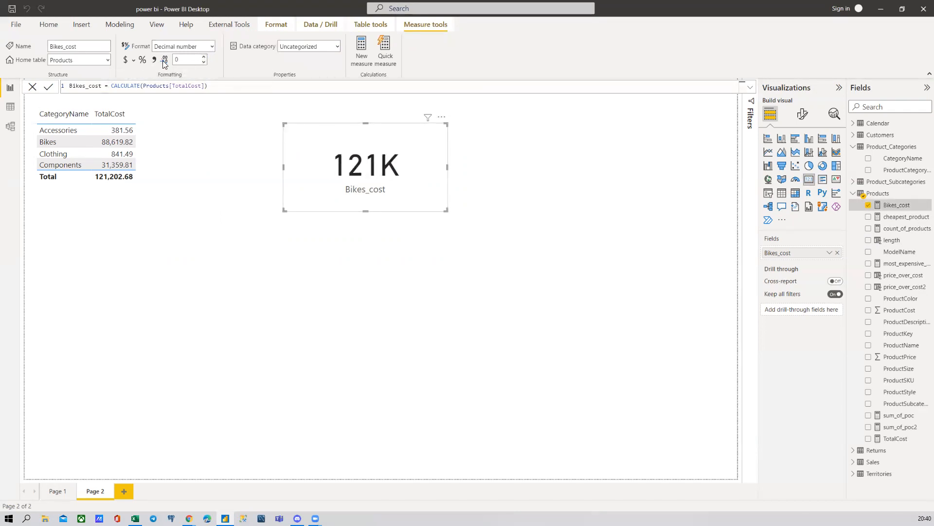
left_click(212, 46)
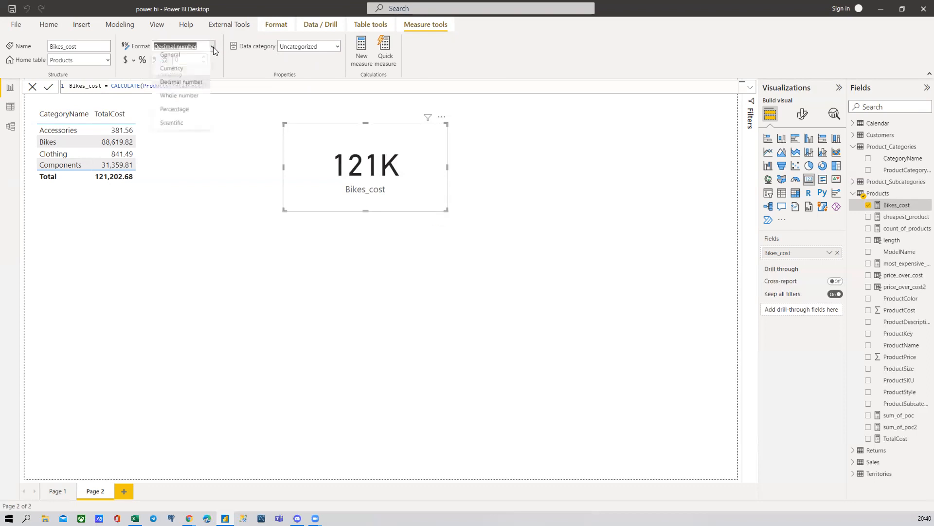
key("Escape")
key("g")
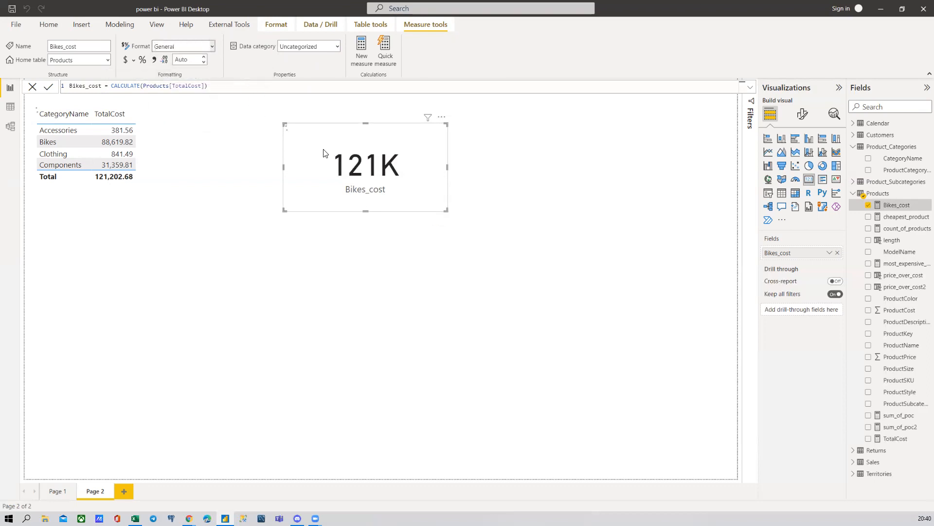
left_click(544, 147)
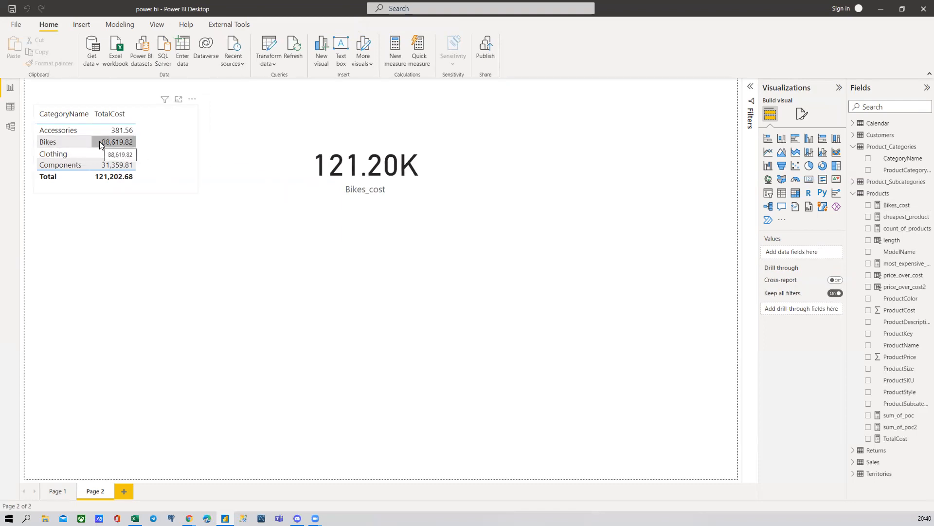
Add a comma after Products[TotalCost] in the Bikes_cost formula to start a filter argument
left_click(10, 107)
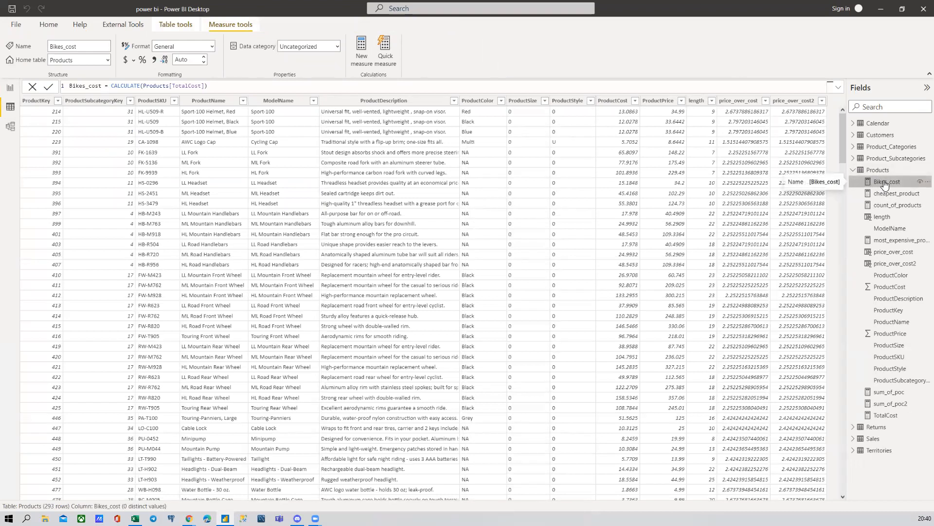
left_click(205, 87)
type(")")
key("BackSpace")
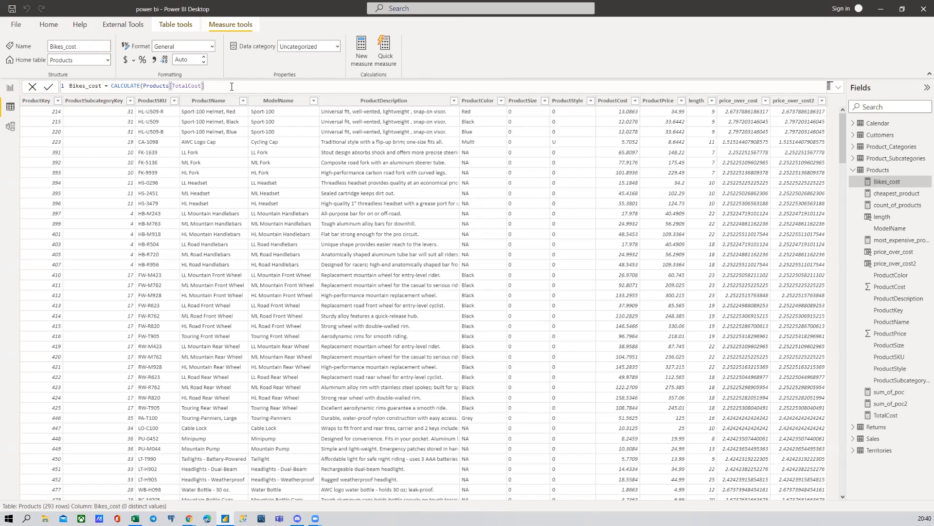
type(",")
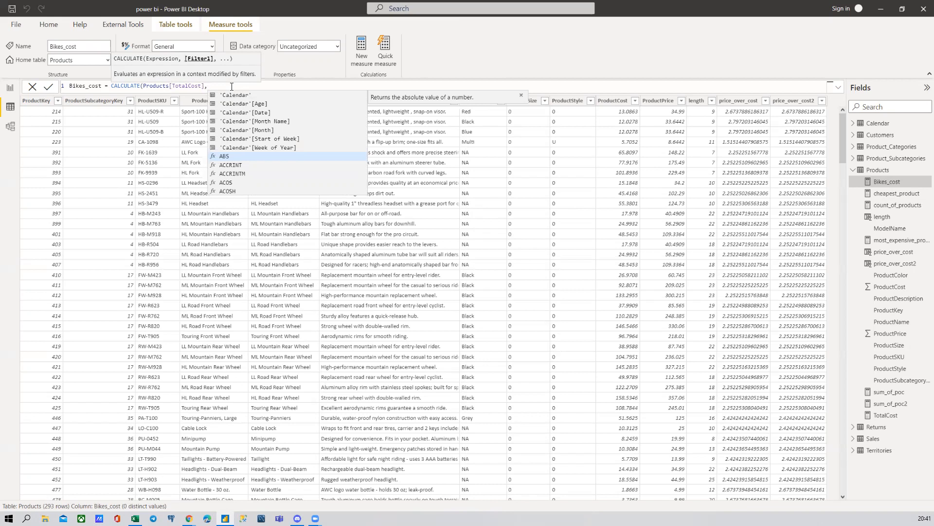
key("Escape")
Delete the Bikes_cost card from Page 2
left_click(10, 88)
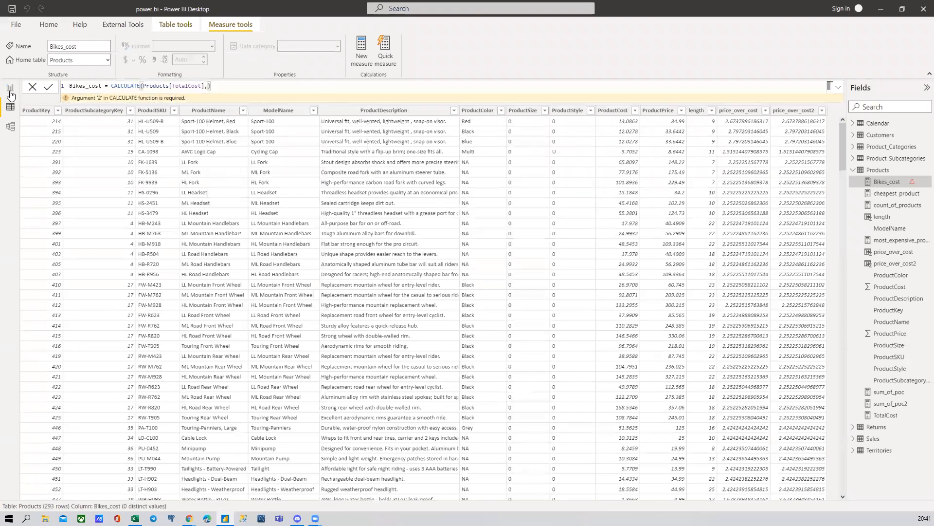
left_click(400, 139)
key("Delete")
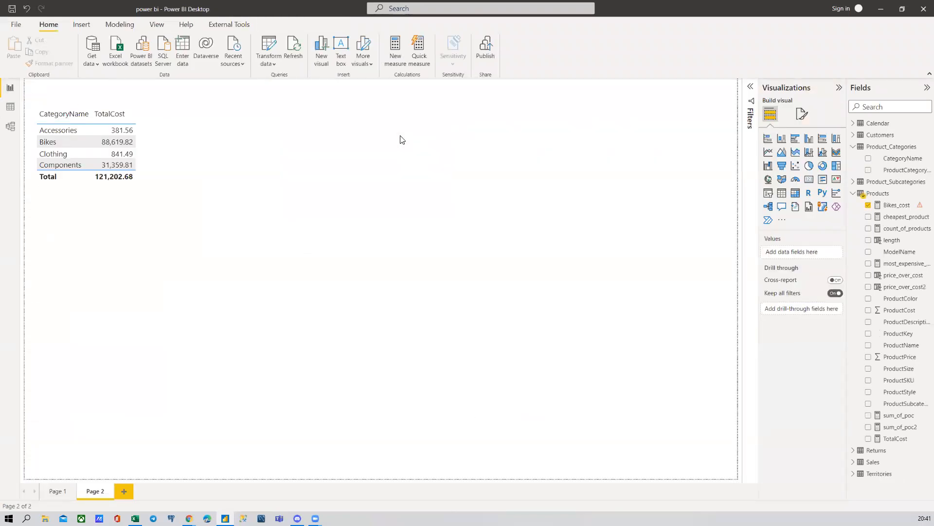
Enter Product_Categories[CategoryName] followed by an equals sign as the filter argument of the Bikes_cost formula
left_click(11, 106)
left_click(219, 87)
key("BackSpace")
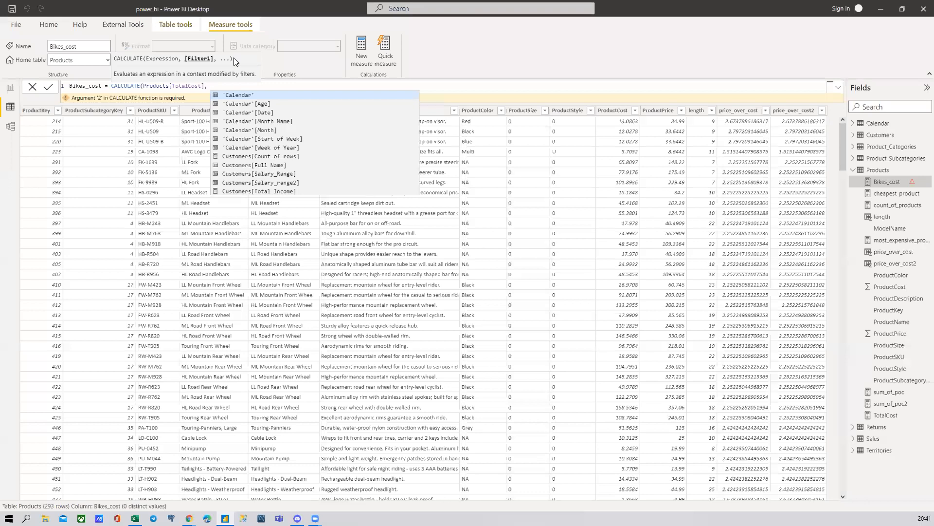
type("CATEGORY")
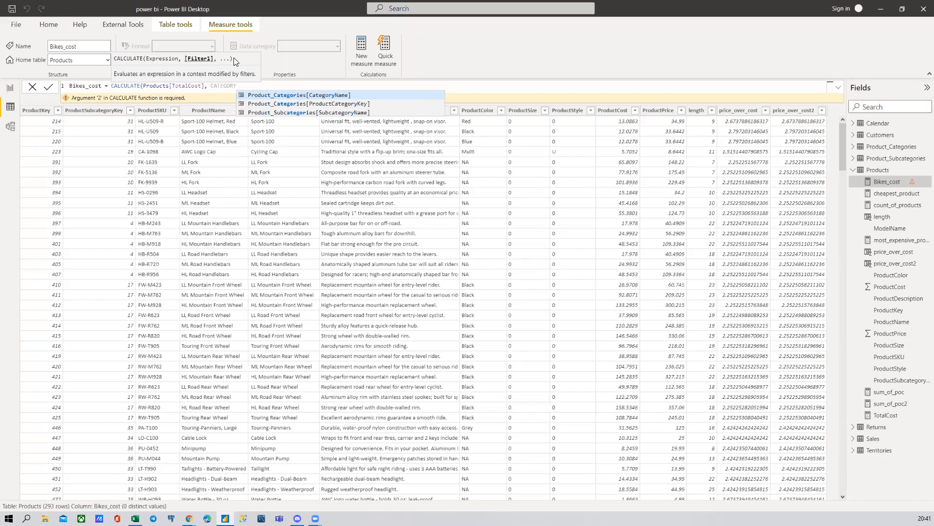
key("Tab")
type("=")
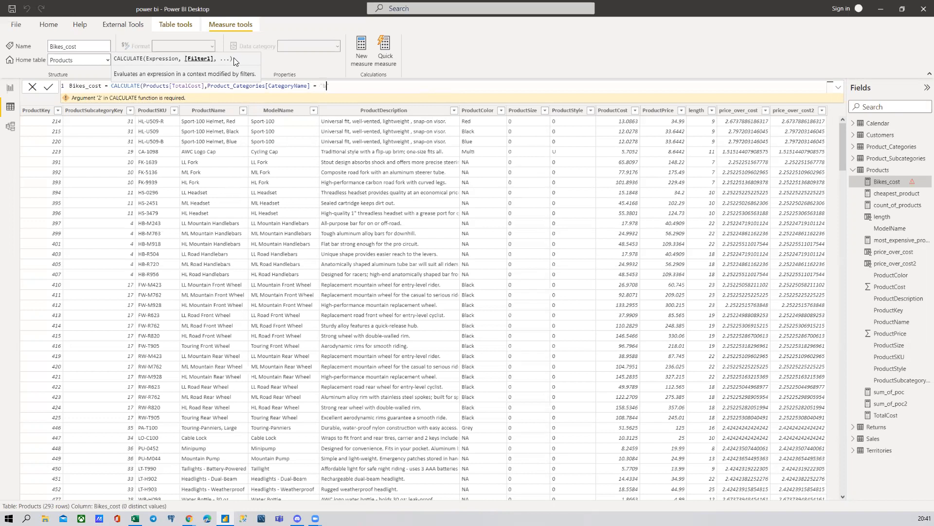
Complete the Bikes_cost filter with the value "Bikes" in double quotes, close the CALCULATE function and commit the formula
type("'Bikes'")
left_click(346, 86)
key("BackSpace")
type("\"")
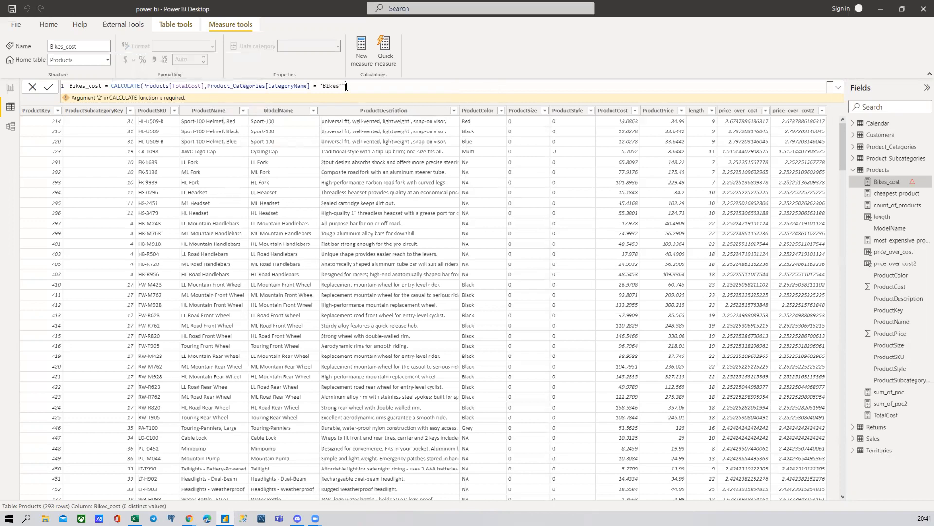
left_click(323, 86)
key("BackSpace")
type("\"")
left_click(356, 90)
left_click(209, 86)
left_click(349, 87)
type(")")
key("Return")
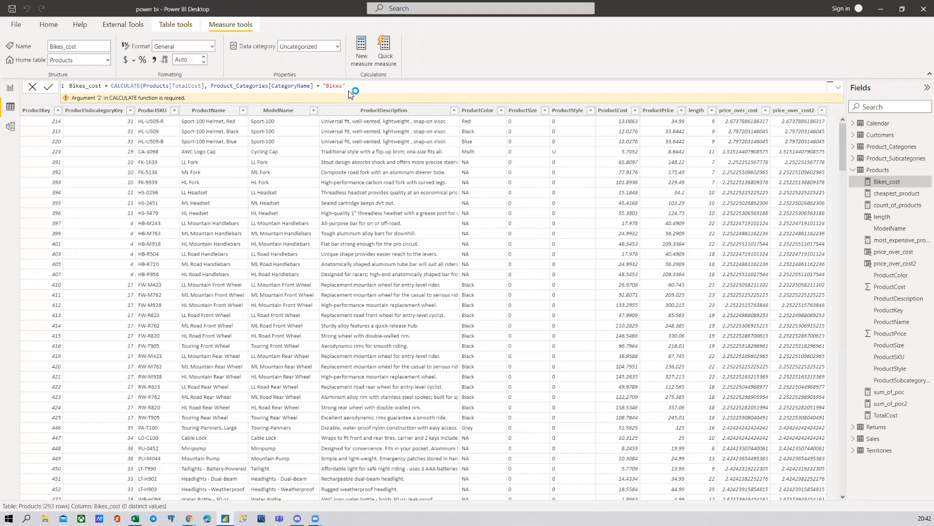
Create a card visual on Page 2 beside the category table and show the filtered Bikes_cost measure in it
left_click(12, 88)
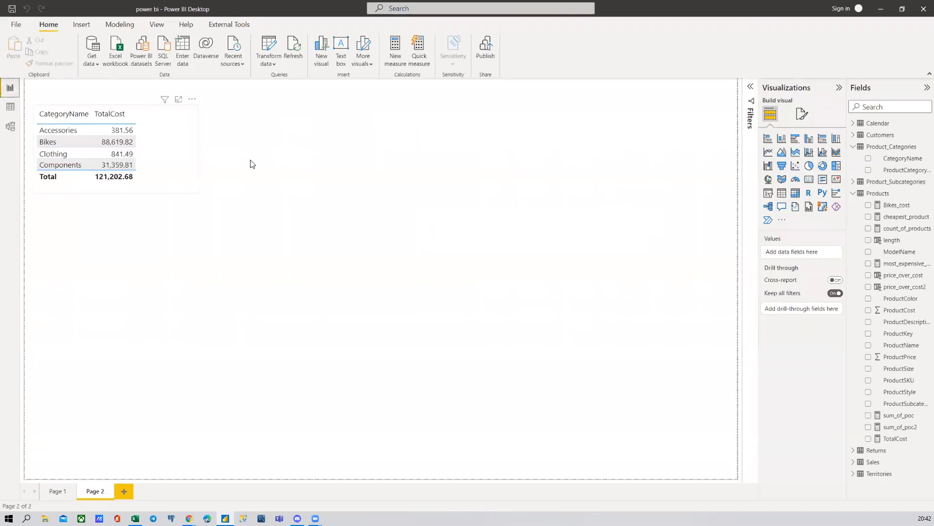
left_click(809, 179)
left_click_drag(155, 272, 434, 139)
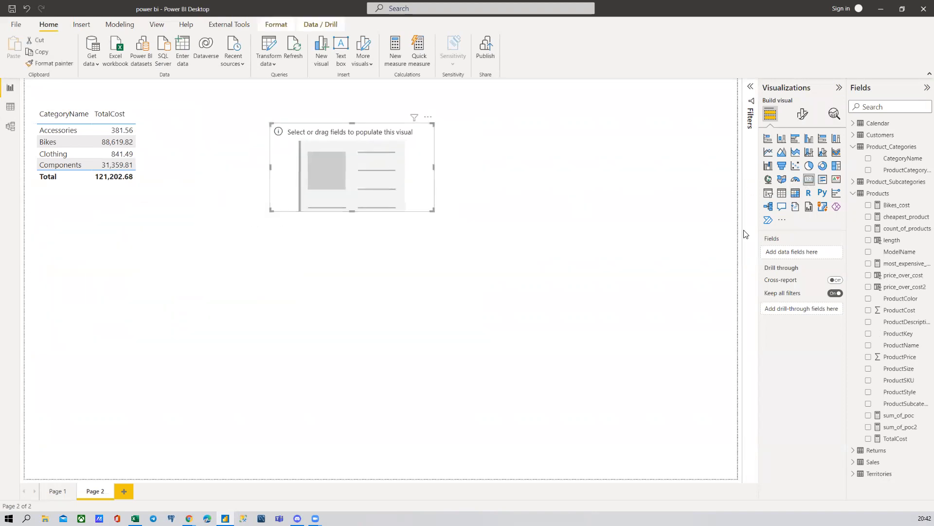
left_click(868, 205)
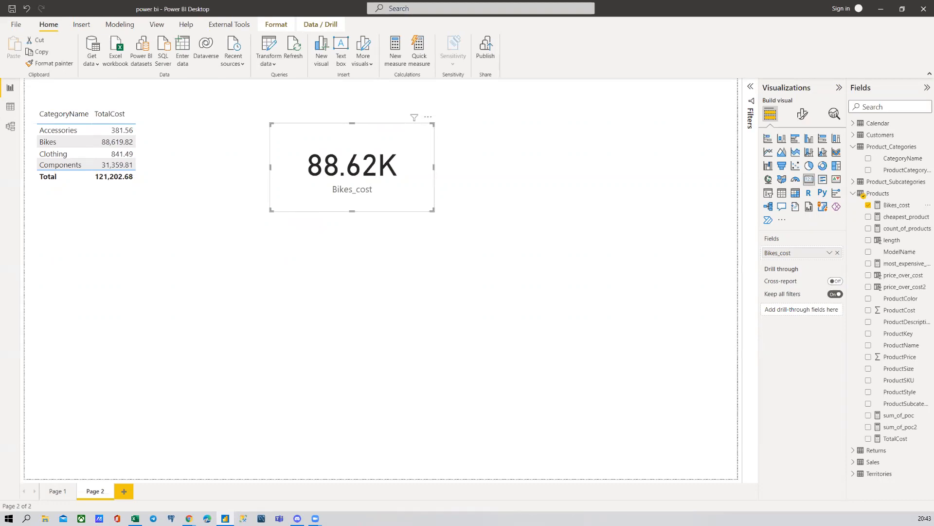
Review the expression and filter arguments of the Bikes_cost formula and look through the rows of the Products data
left_click(11, 106)
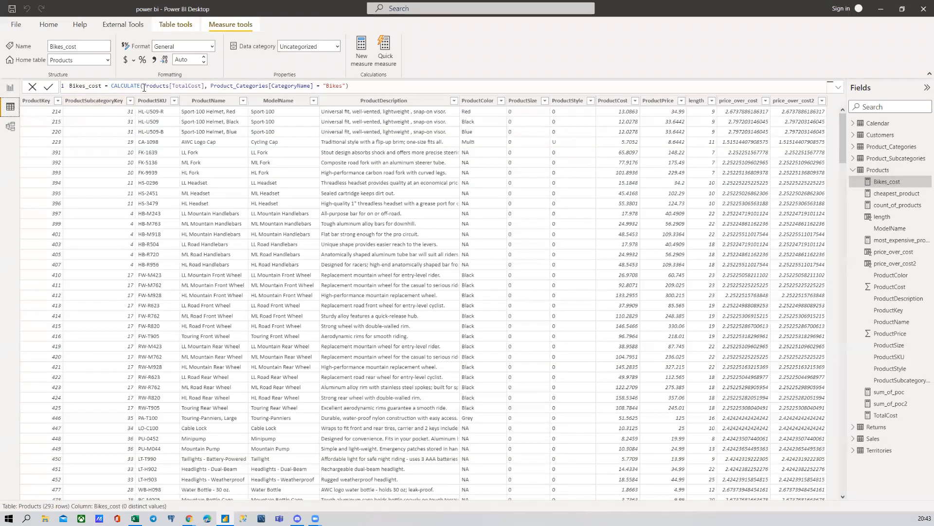
left_click_drag(144, 87, 206, 89)
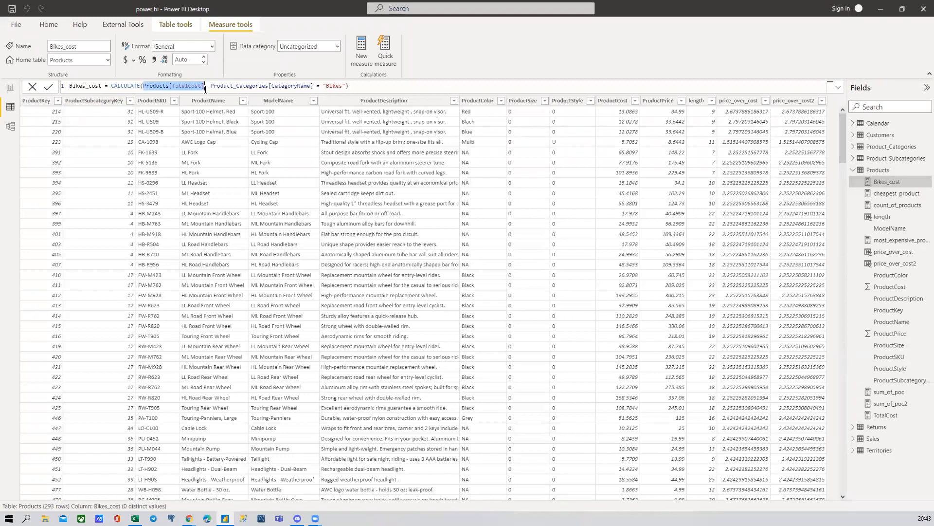
left_click(212, 88)
left_click(348, 86)
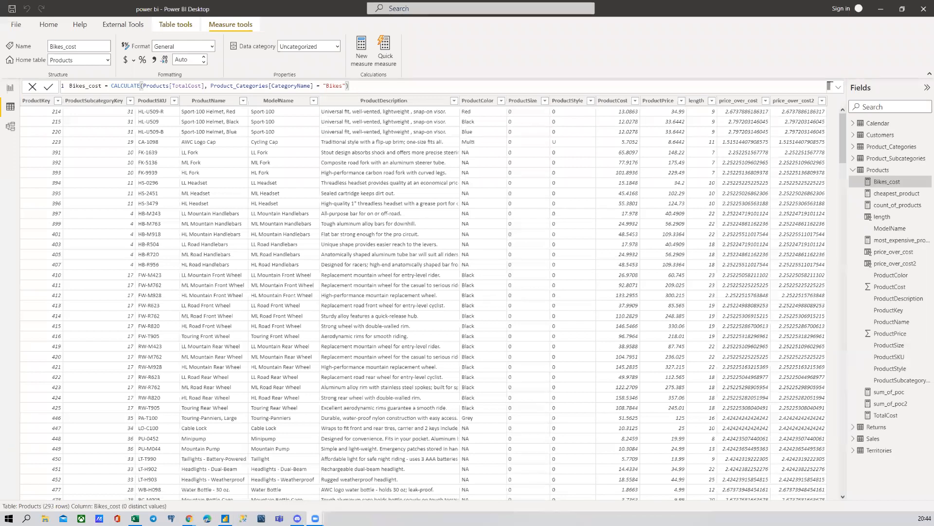
left_click(348, 86)
scroll(781, 243, "down", 15)
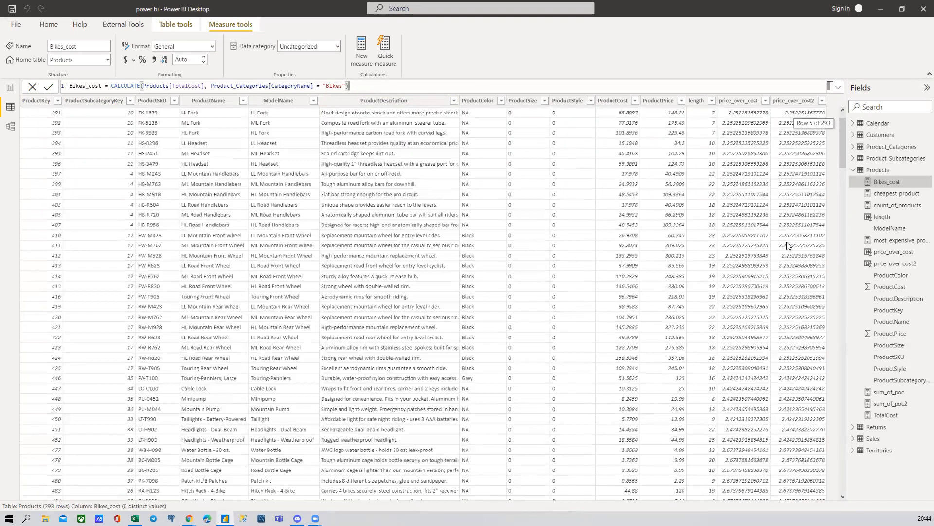
scroll(786, 253, "down", 20)
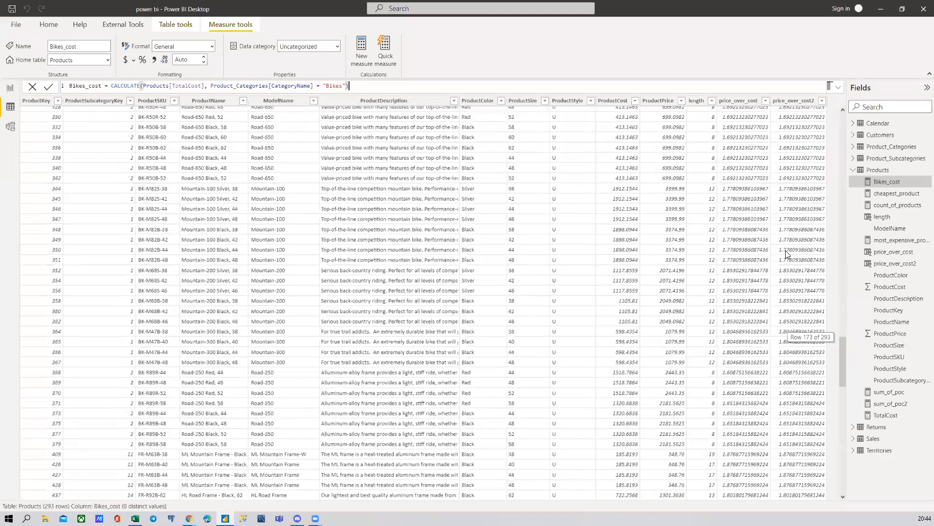
scroll(785, 253, "down", 5)
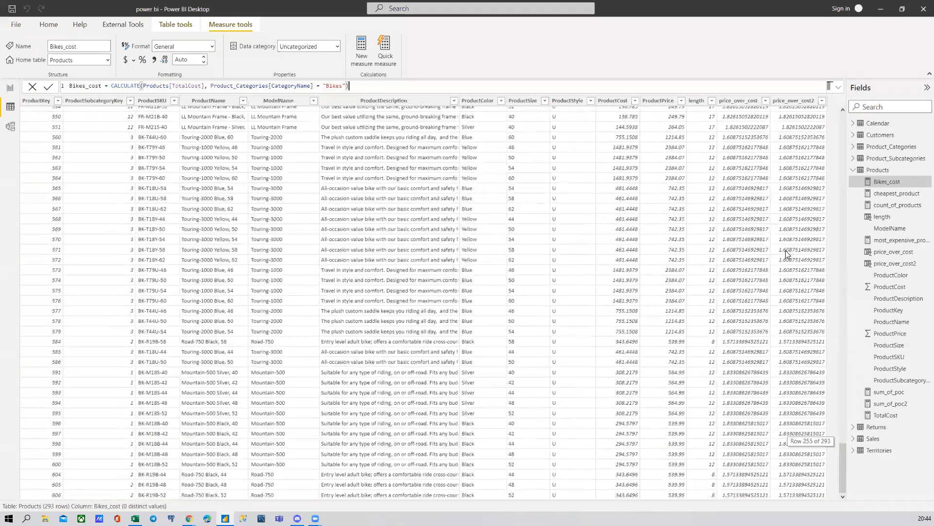
scroll(785, 251, "up", 20)
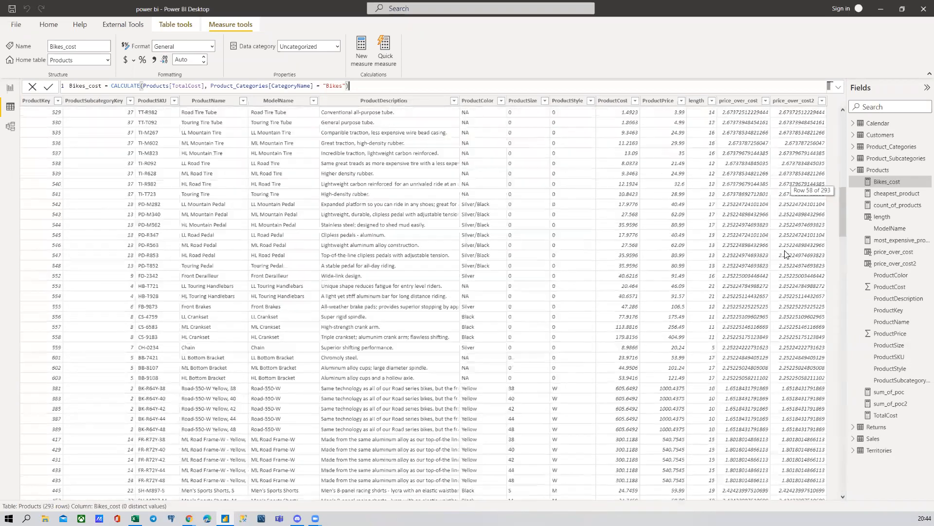
scroll(784, 254, "up", 6)
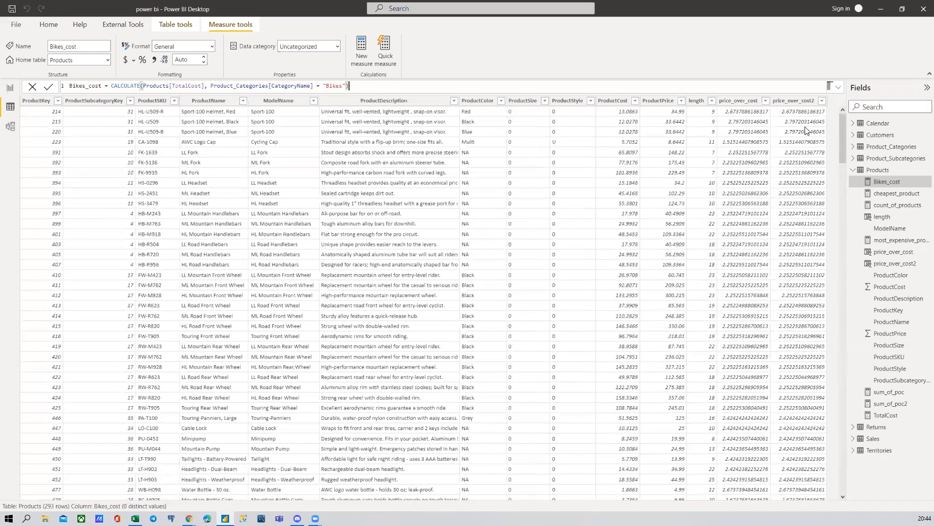